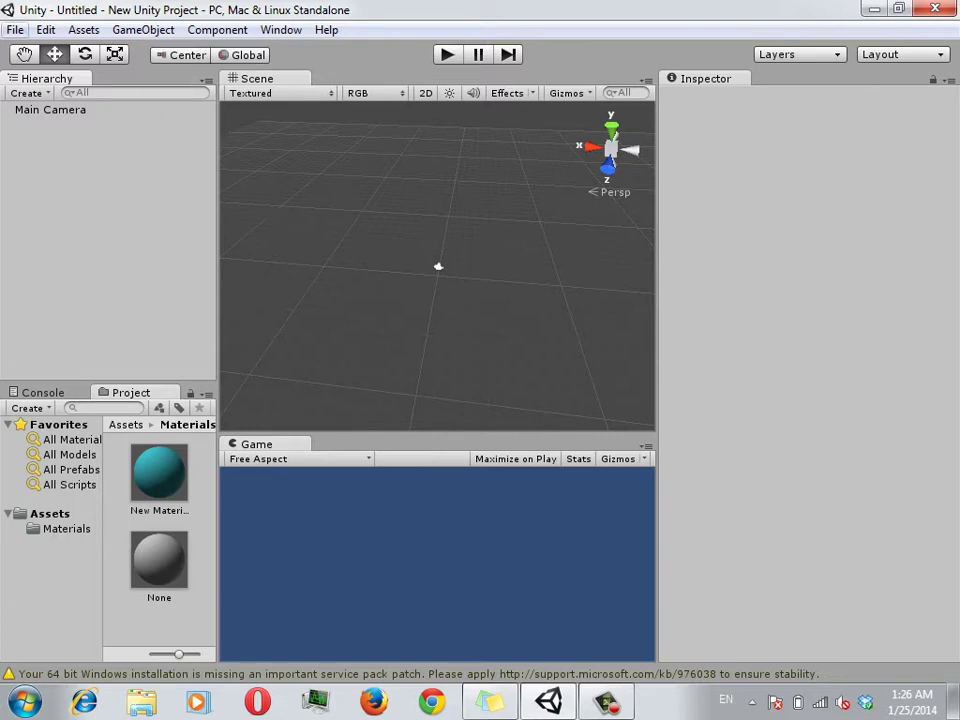
Start a new project whose location path ends in a folder named 'unity session'.
click(15, 29)
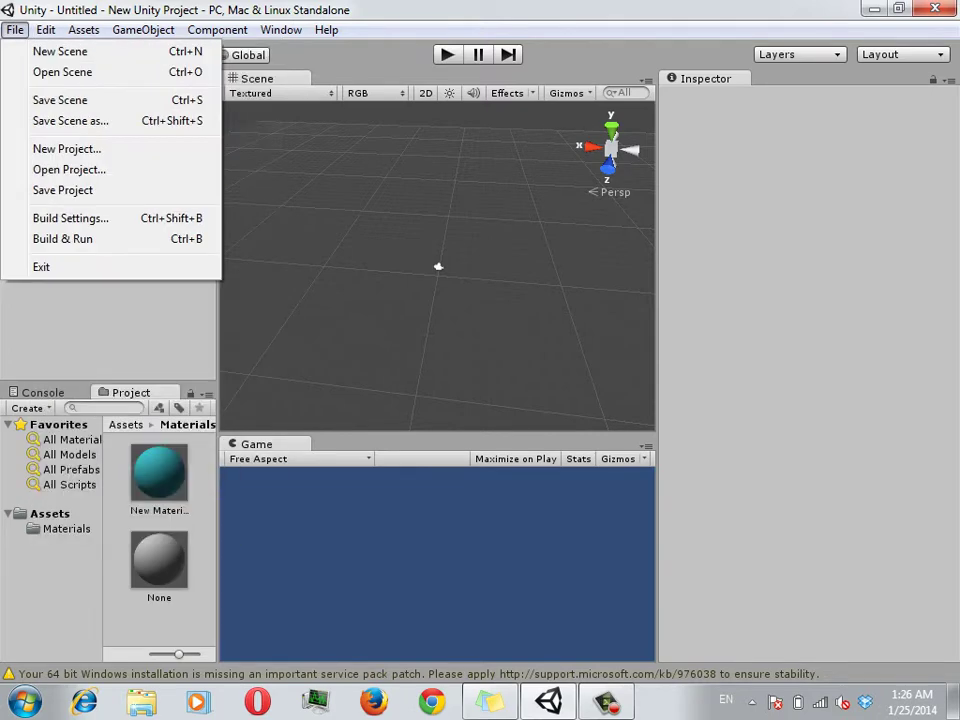
click(66, 148)
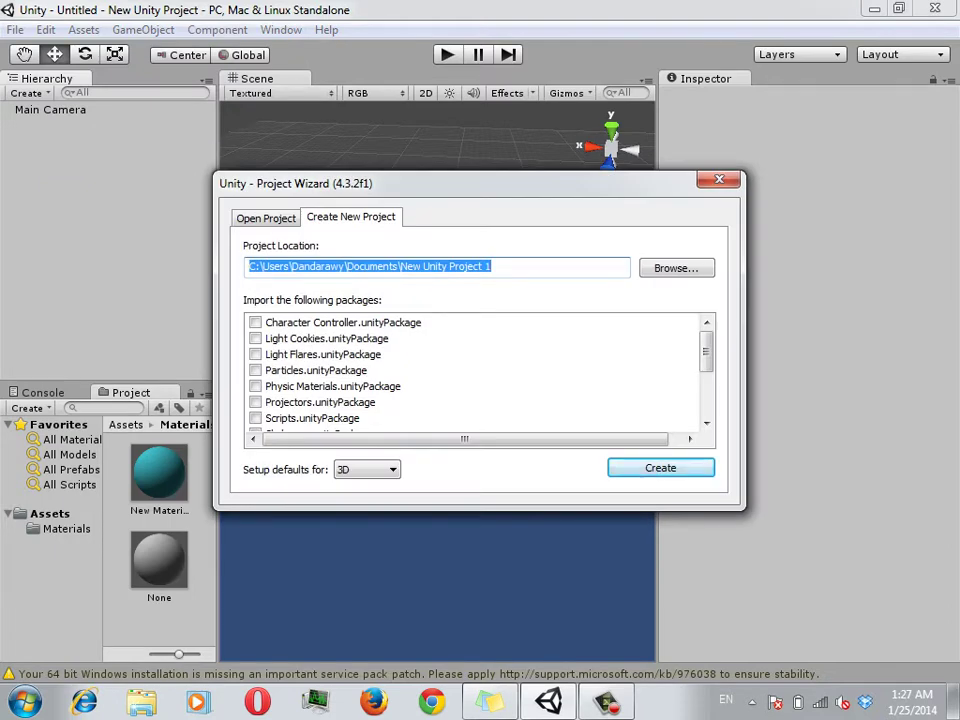
click(491, 266)
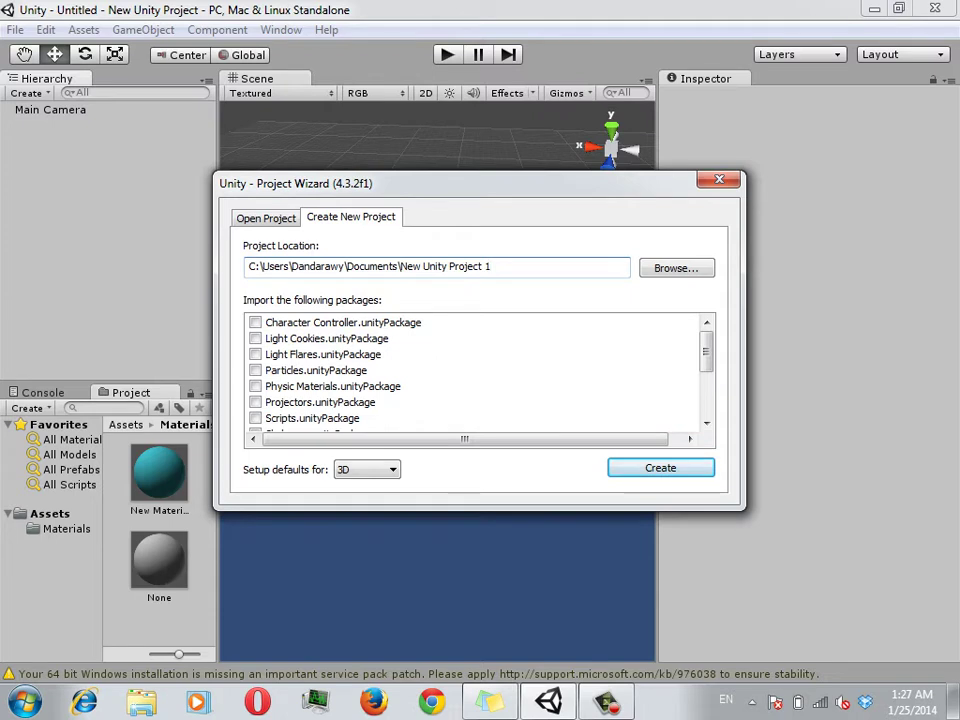
key(BackSpace)
key(BackSpace)
key(BackSpace)
key(BackSpace)
key(BackSpace)
key(BackSpace)
key(BackSpace)
key(BackSpace)
key(BackSpace)
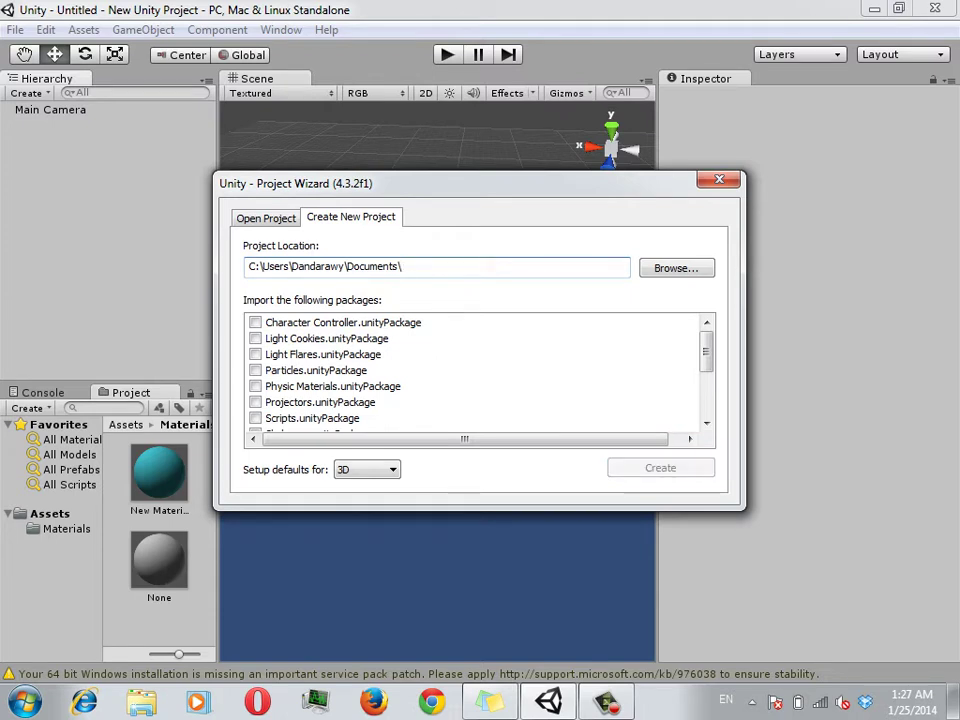
text(u)
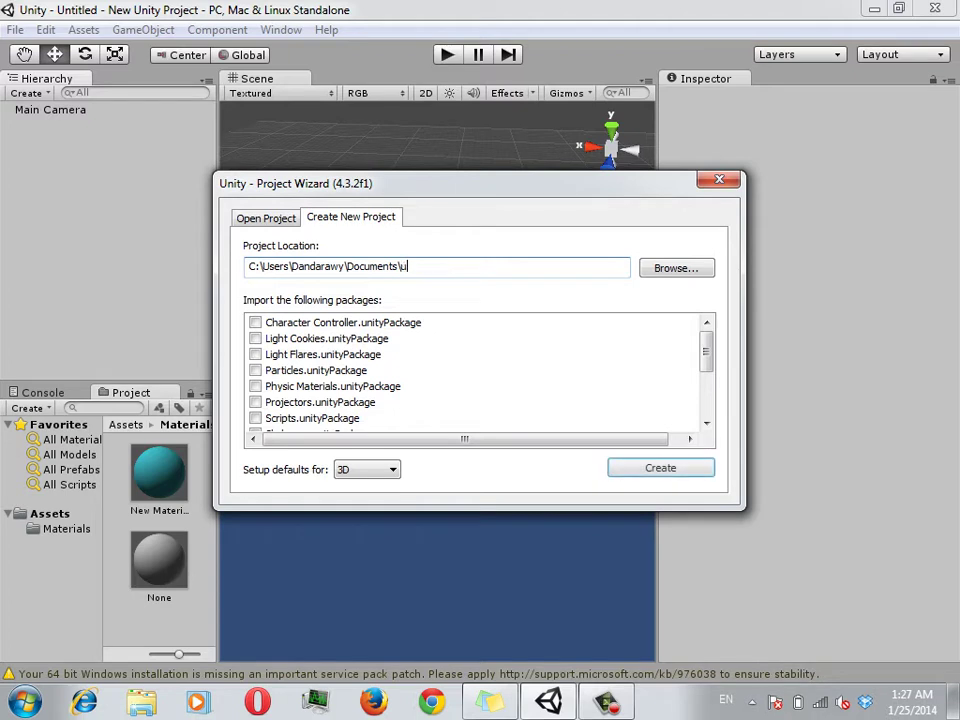
text(nity se)
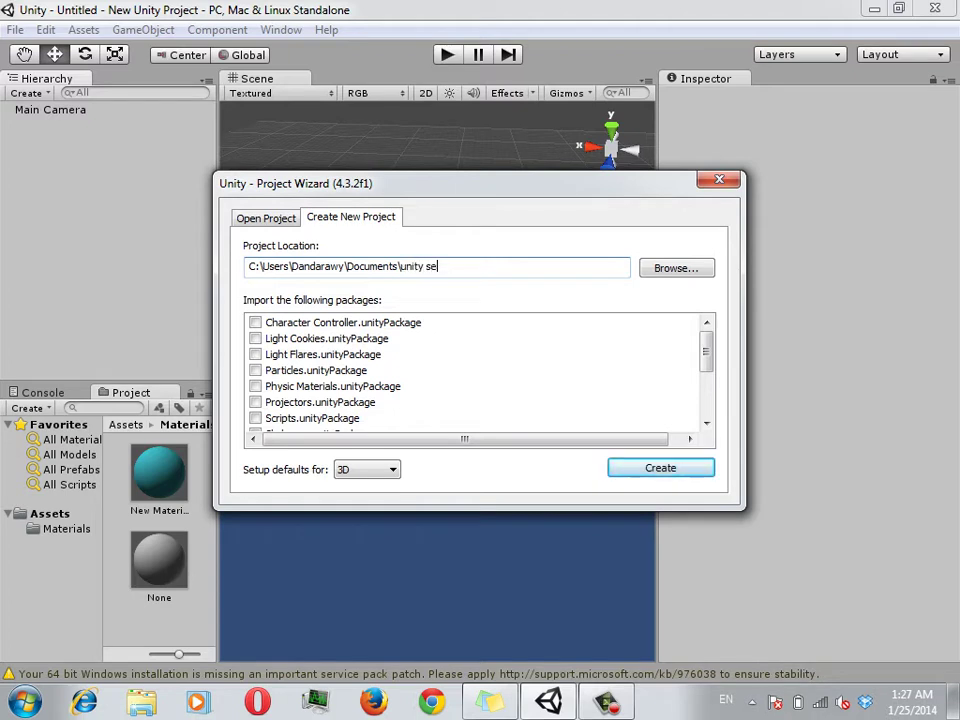
text(ssion)
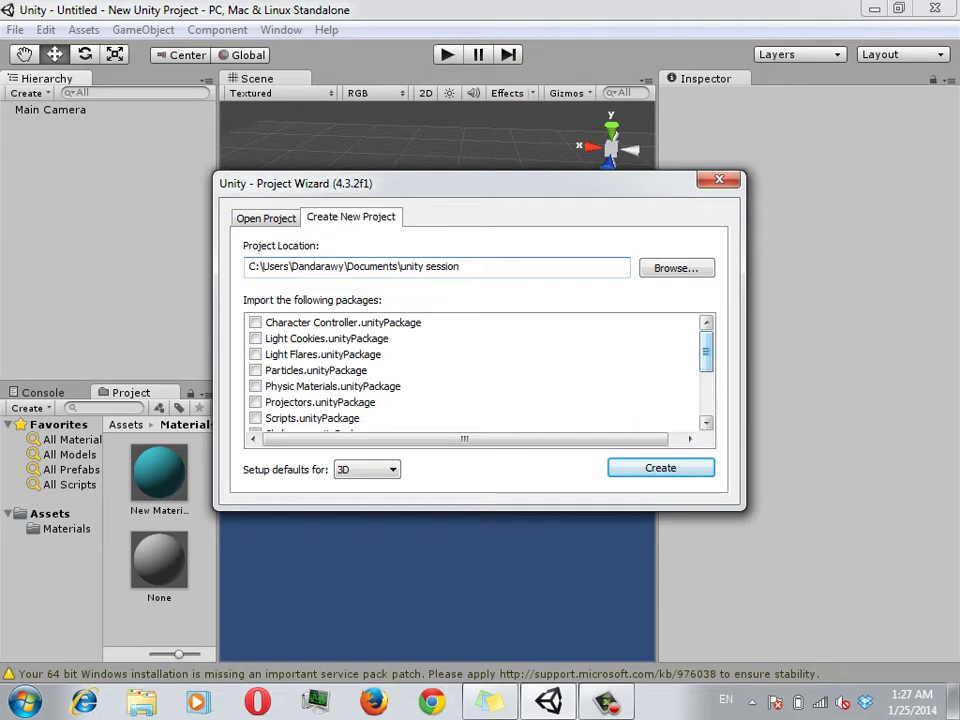
Create the 'unity session' project with no packages checked in the package list.
drag(706, 352, 706, 394)
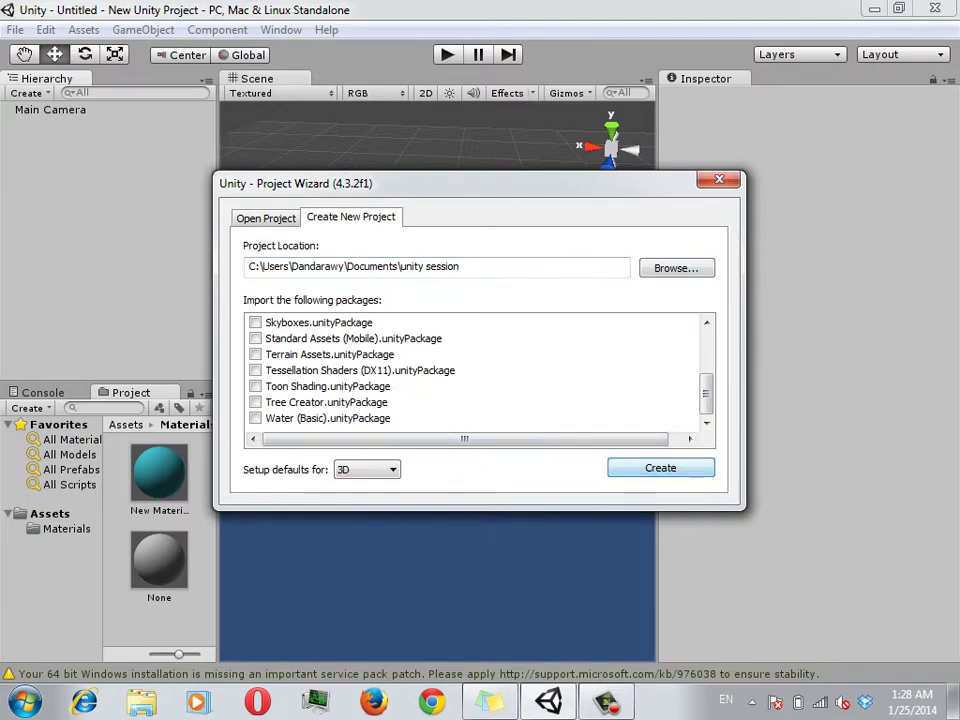
key(Return)
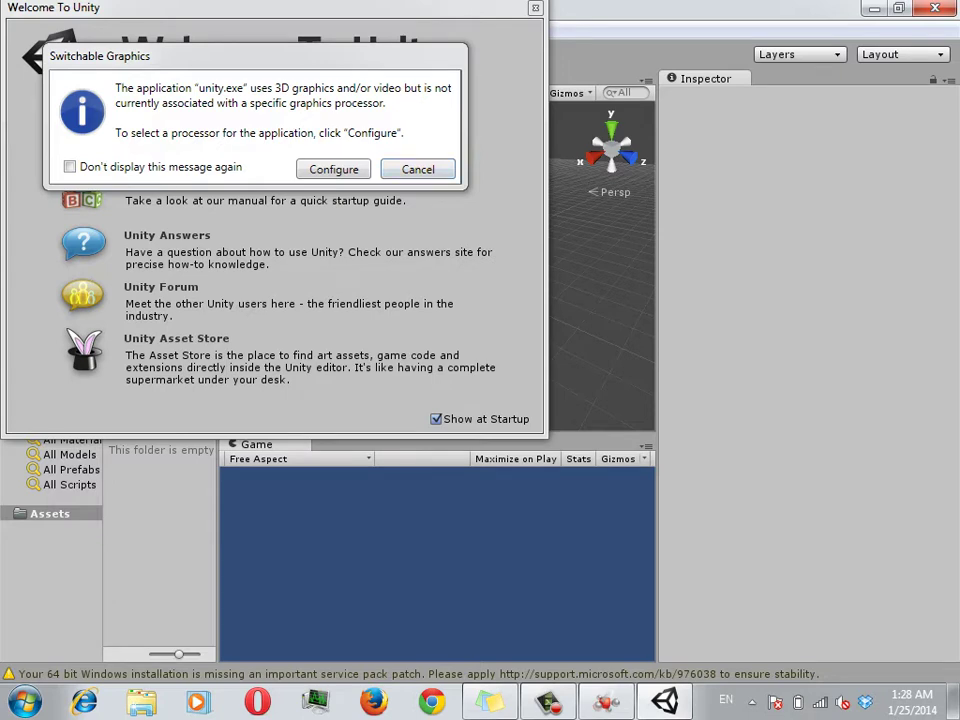
Dismiss the Switchable Graphics prompt, the Welcome window and the graphics control panel.
key(Escape)
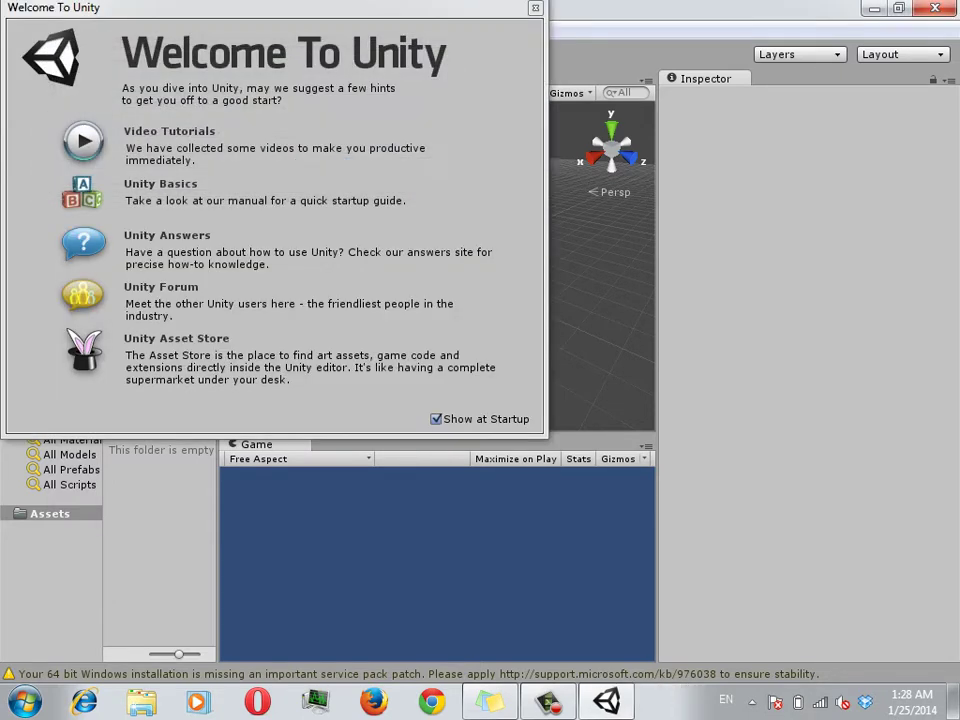
key(Escape)
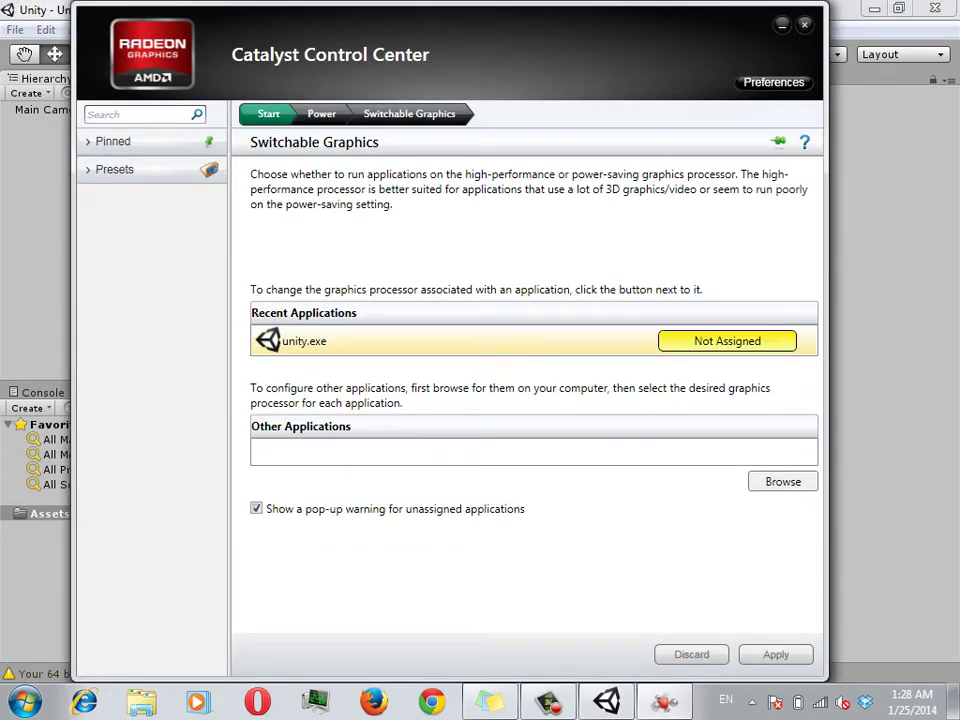
key(Escape)
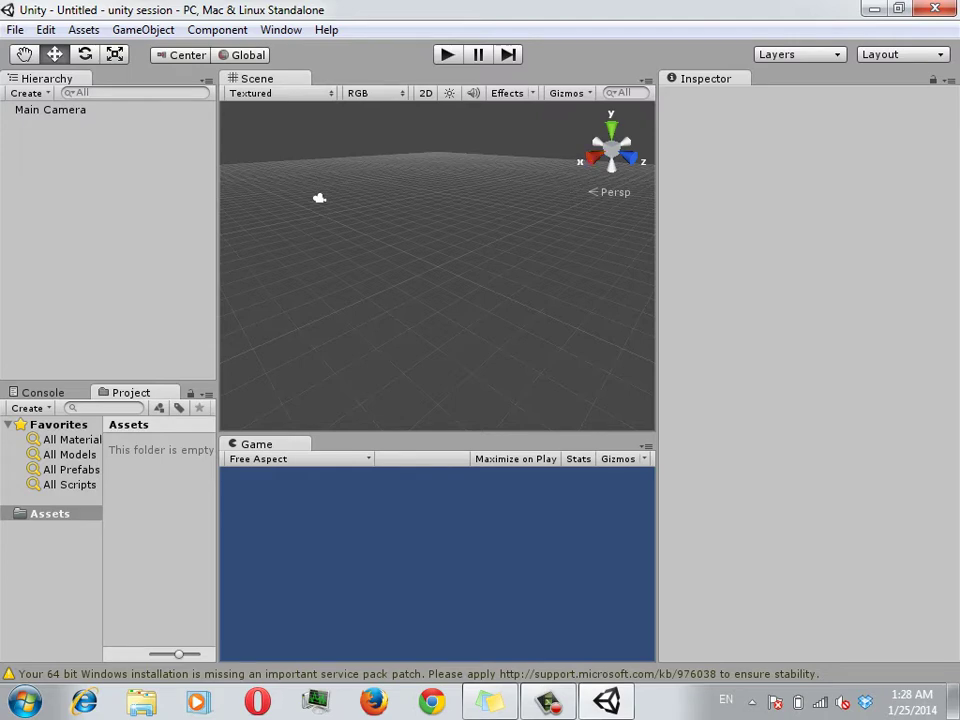
Widen the Hierarchy/Project panels and Scene/Game views, then minimise the editor.
drag(218, 250, 253, 250)
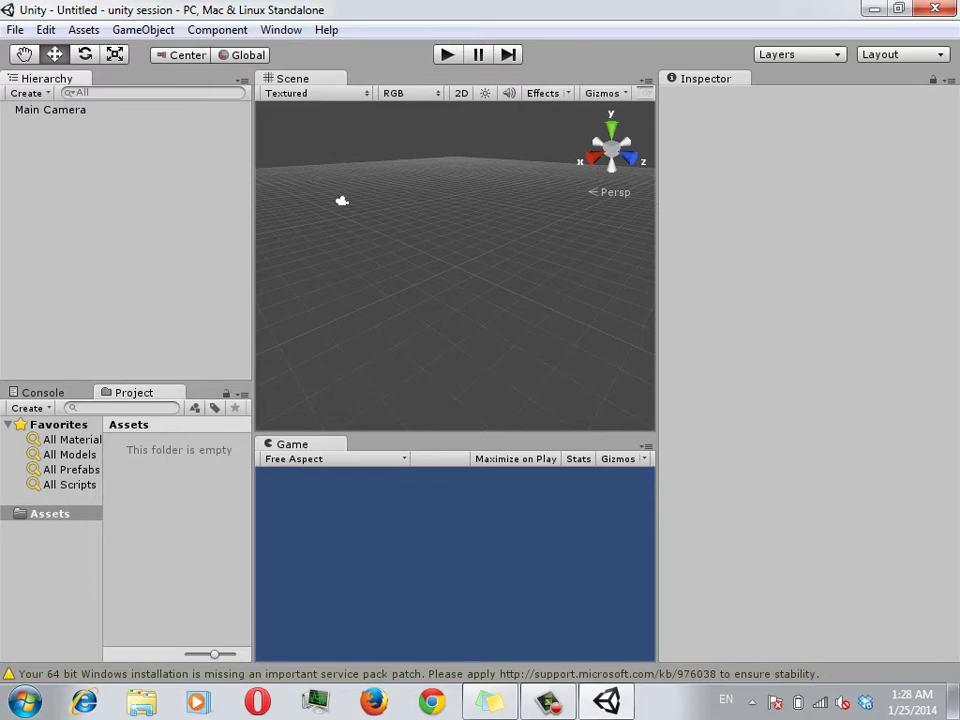
drag(657, 530, 700, 530)
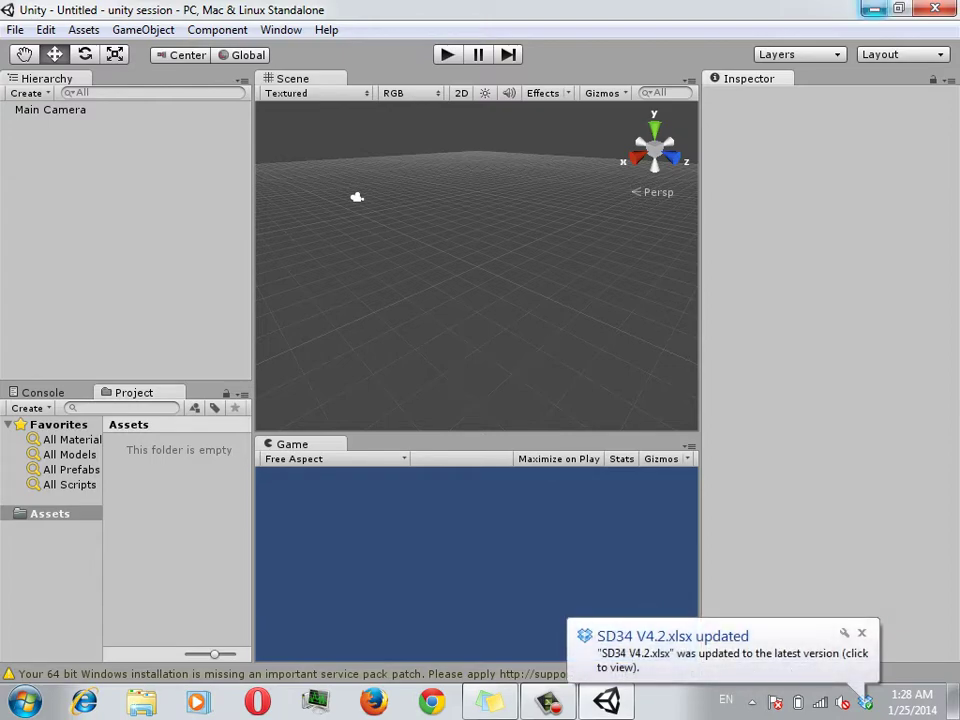
click(873, 9)
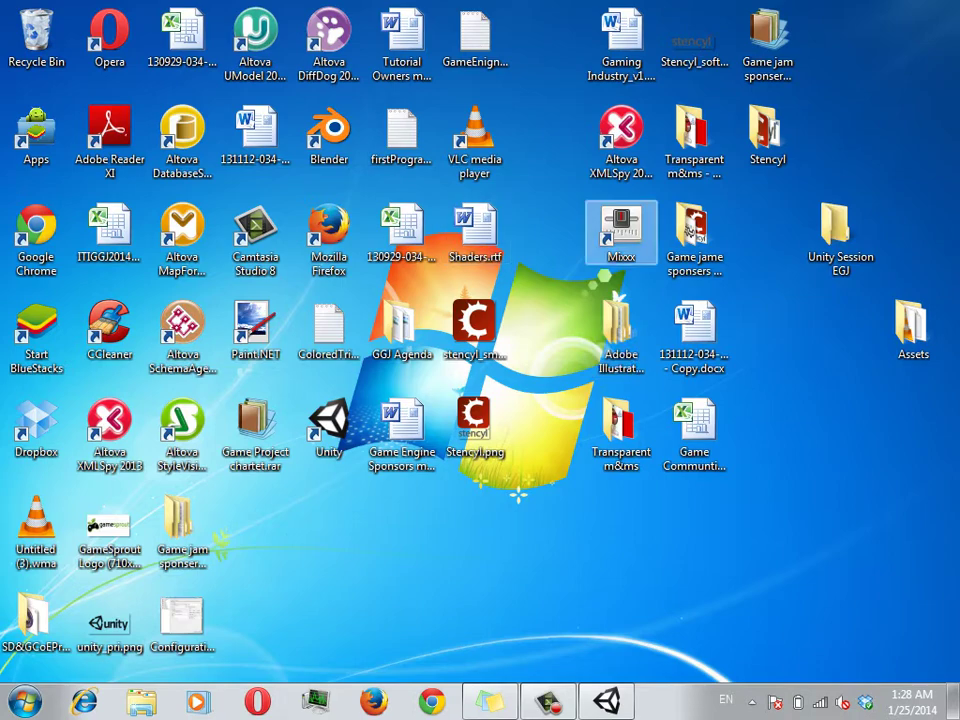
Drag the desktop Assets folder, containing models like Asteroid.fbx, into the Unity Project panel.
double_click(840, 235)
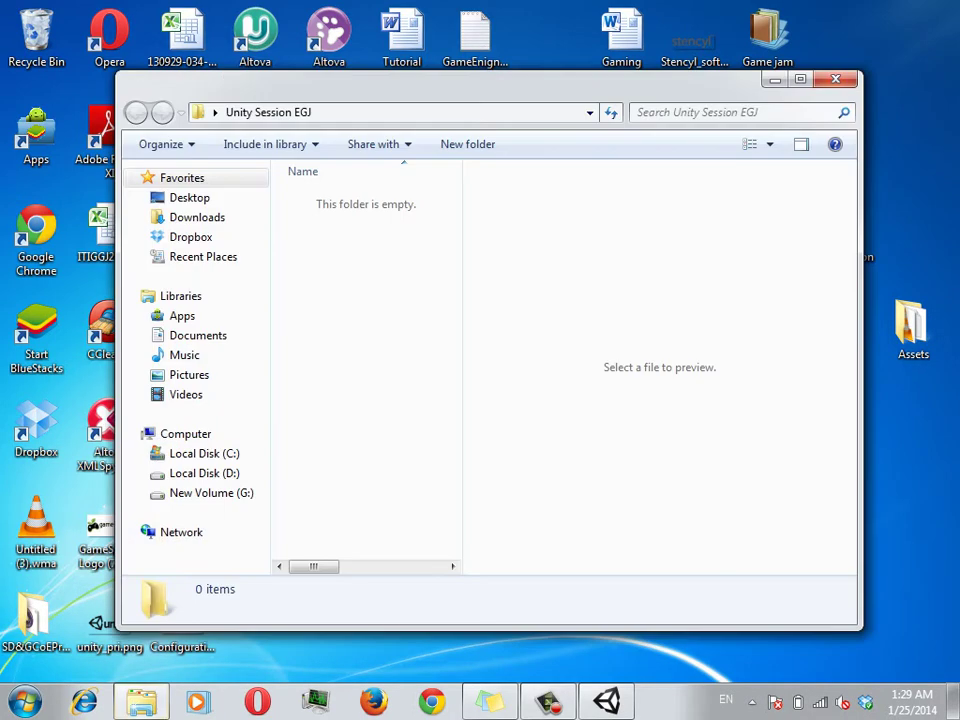
key(alt+F4)
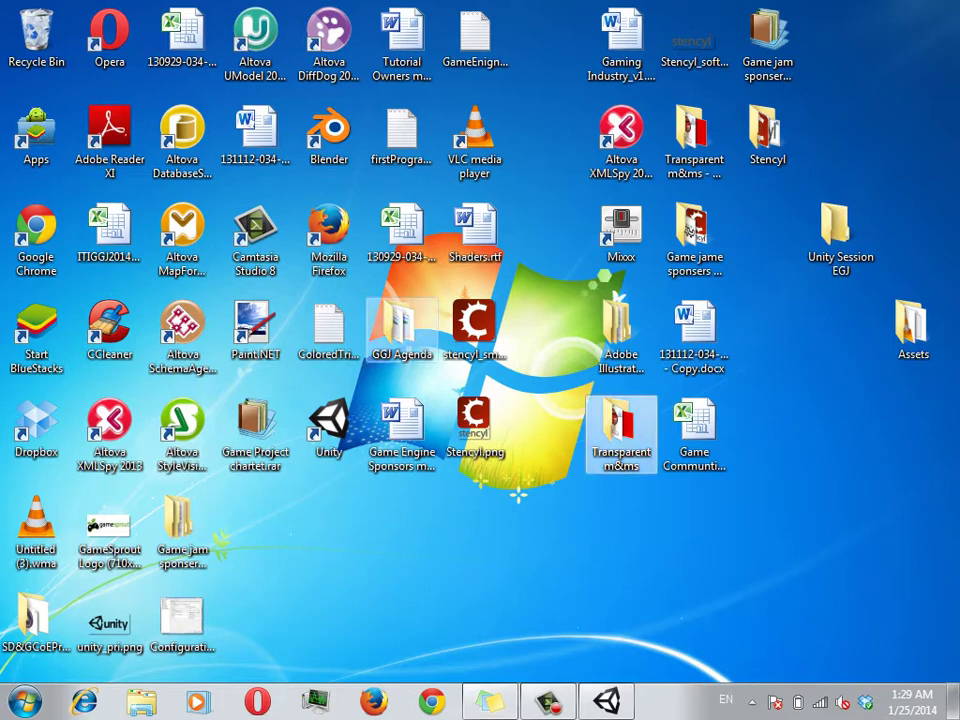
click(913, 330)
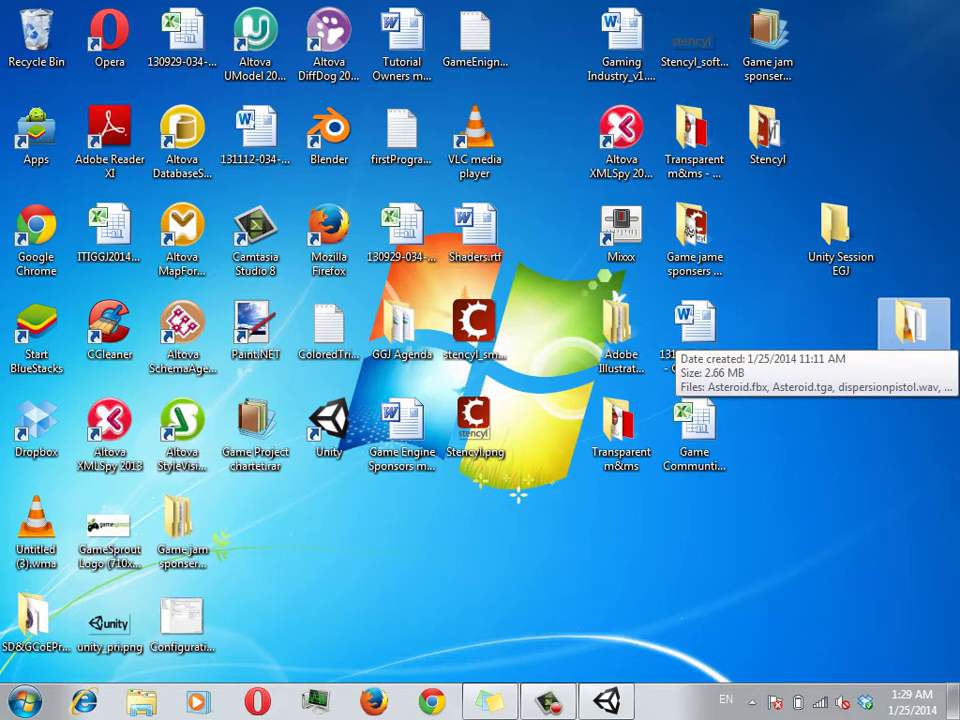
mouse_move(913, 330)
mouse_down()
mouse_move(618, 700)
mouse_move(607, 700)
mouse_up()
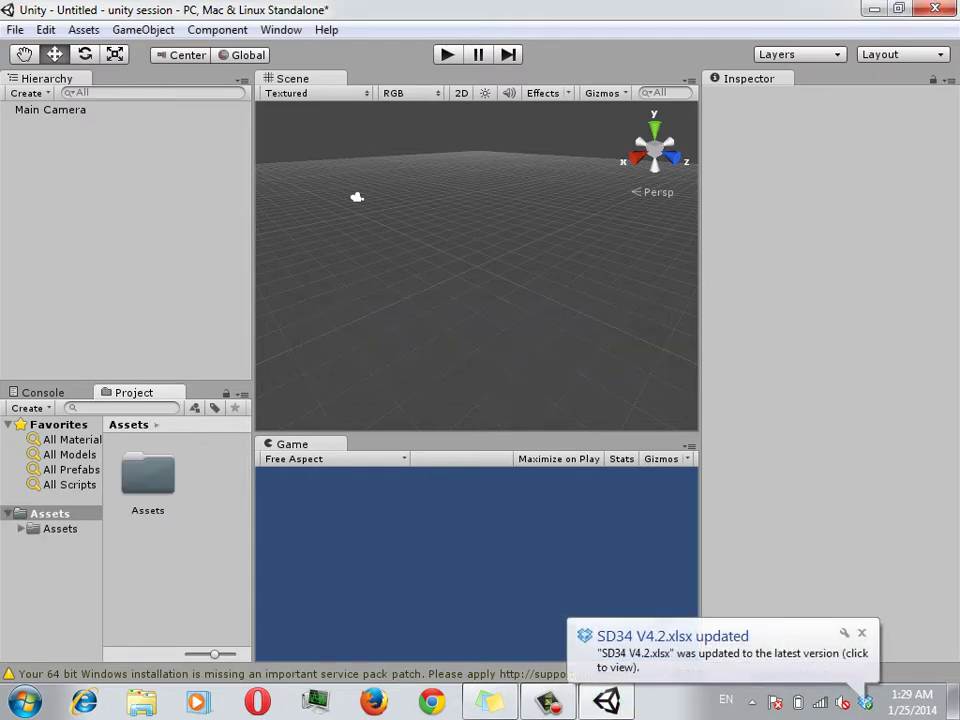
Browse the imported Assets folder's Materials and Asteroid files and widen the left panels.
click(60, 528)
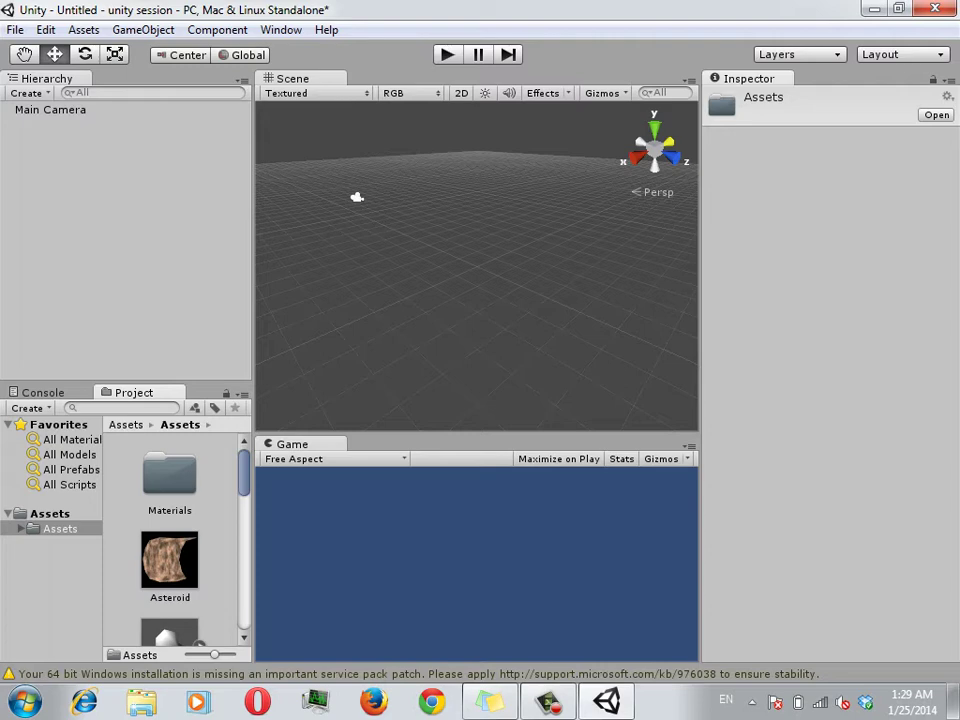
drag(253, 250, 344, 250)
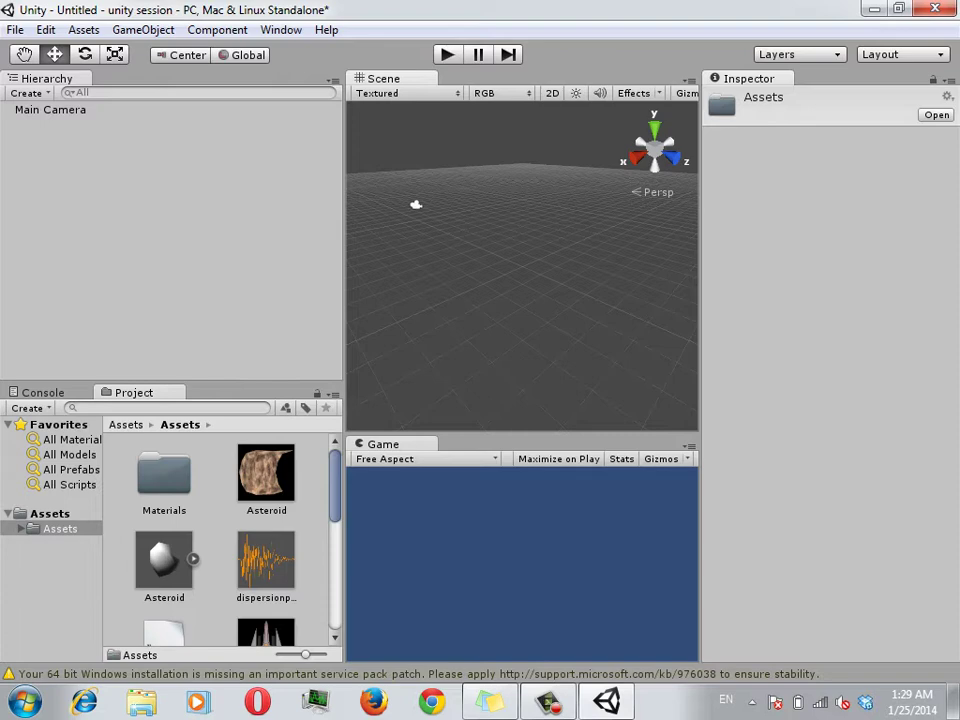
click(50, 513)
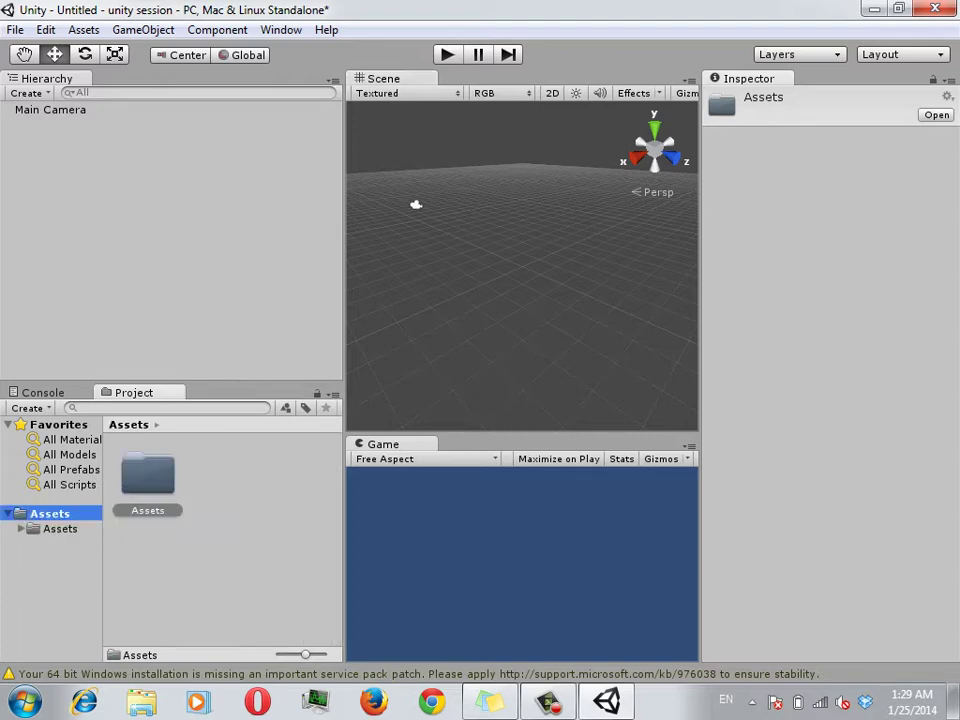
click(60, 528)
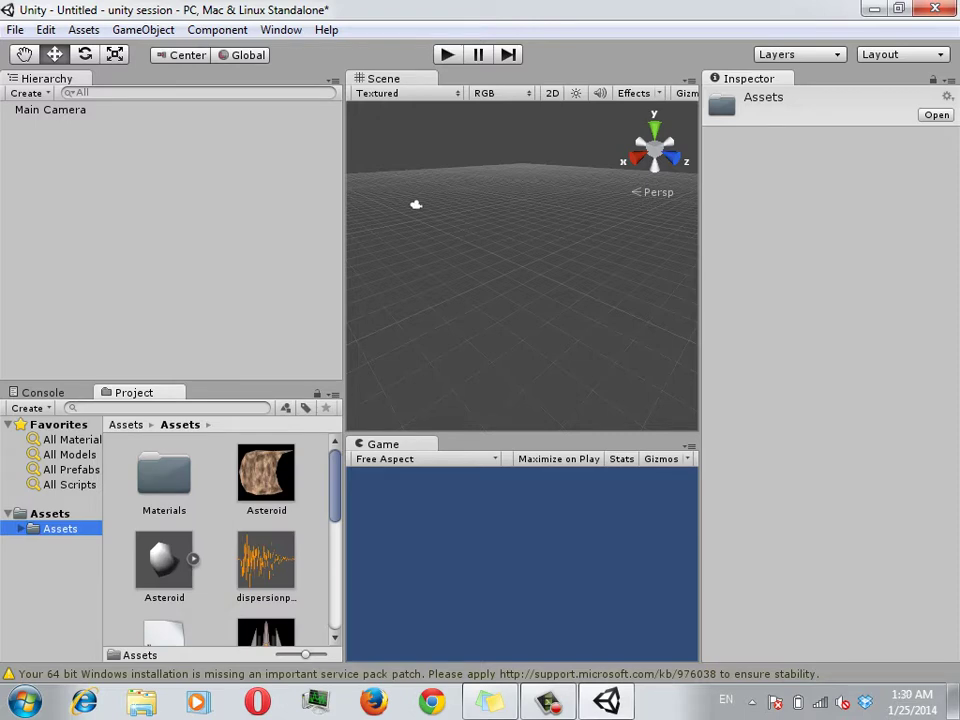
click(50, 513)
Rename the imported Assets folder to 'Ressources' and shrink the icon size to list view.
right_click(155, 510)
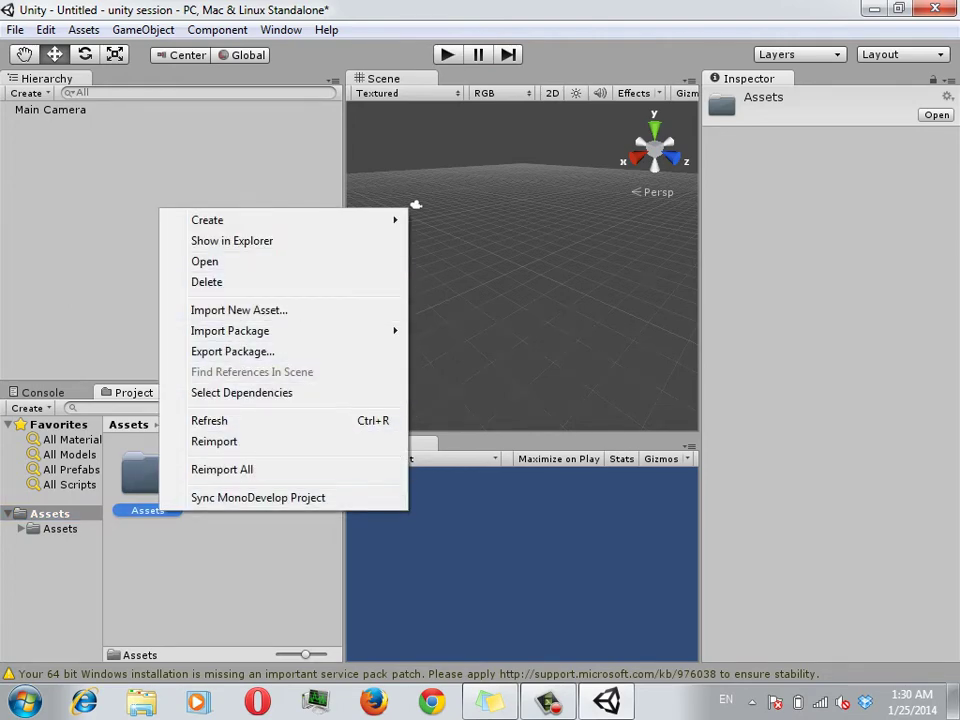
click(204, 261)
click(50, 513)
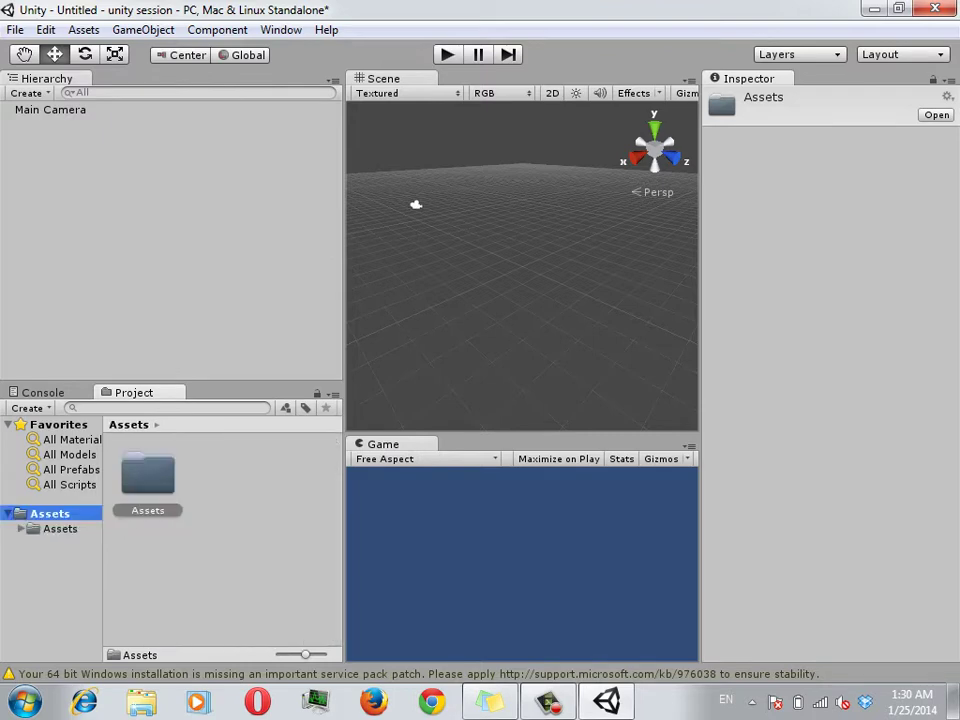
click(148, 478)
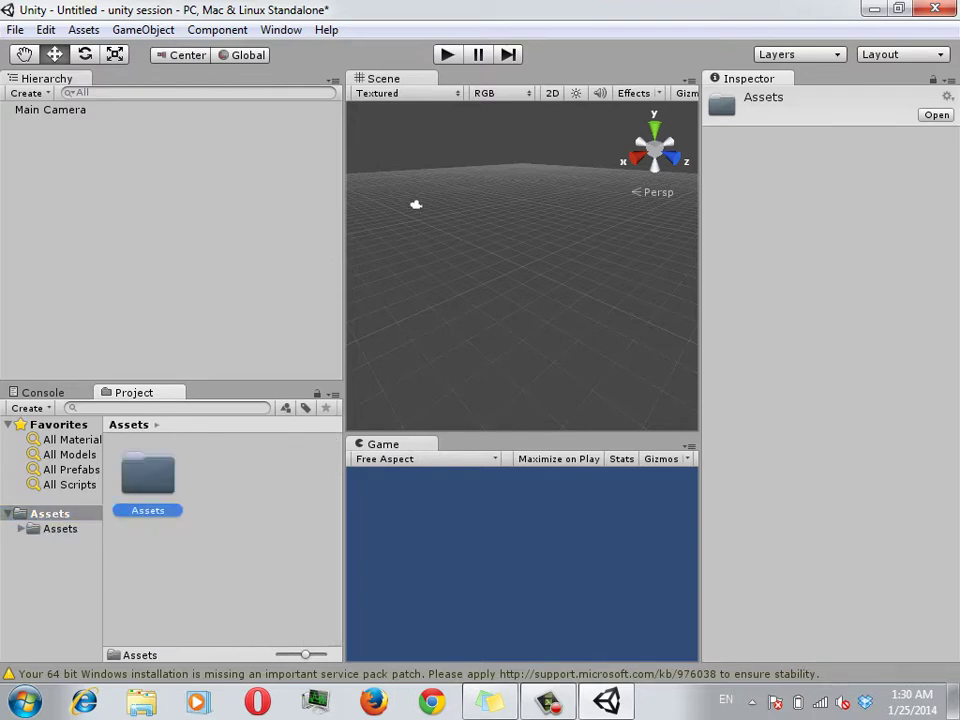
key(F2)
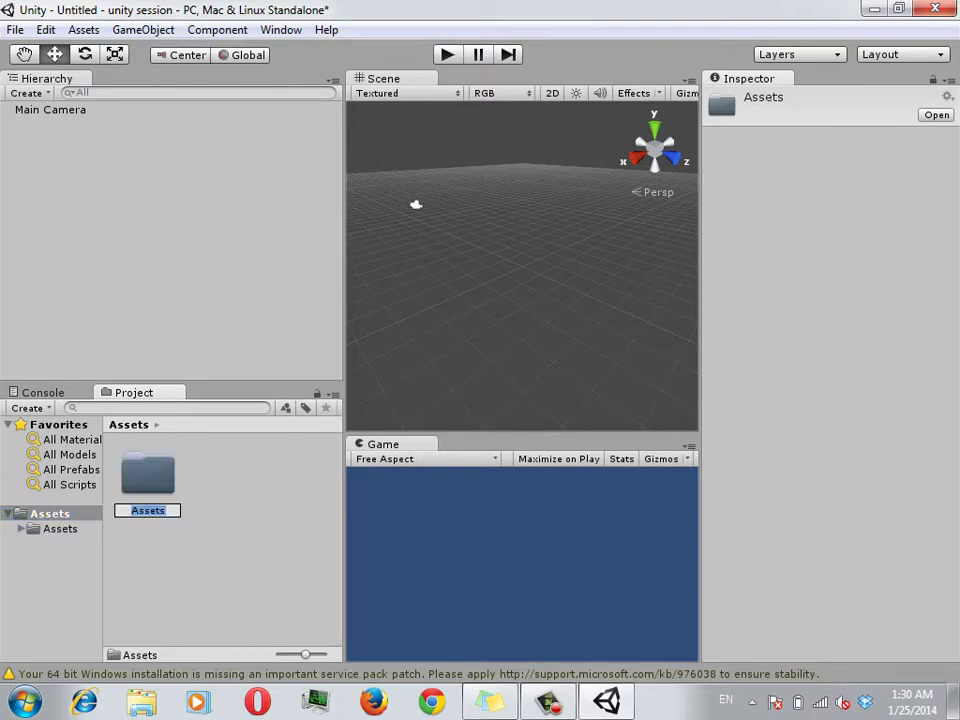
text(Ressou)
text(rces)
key(Return)
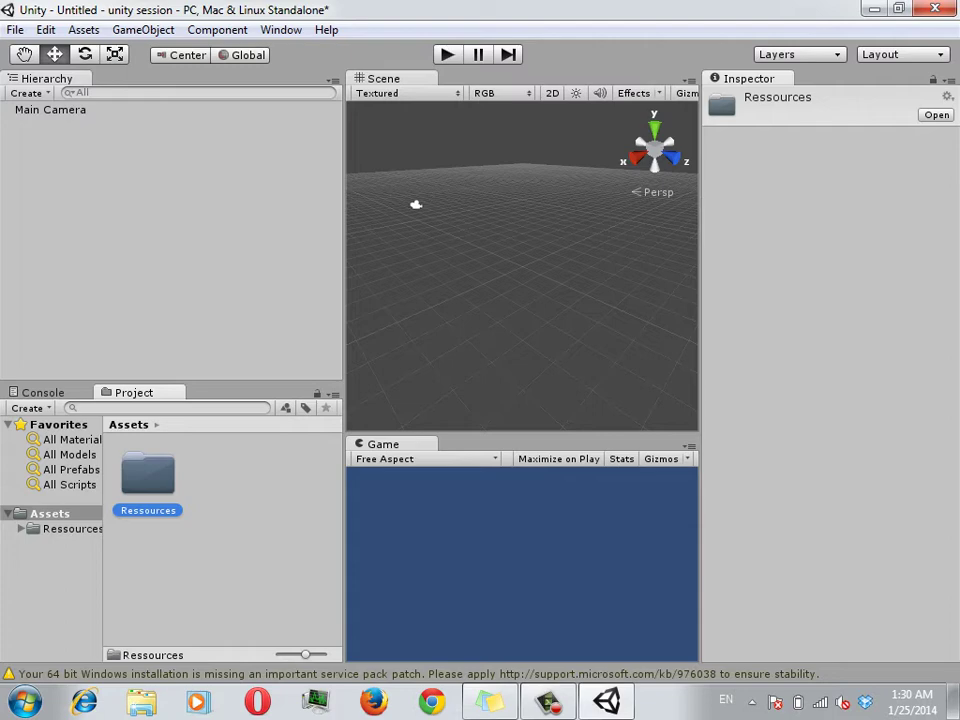
drag(305, 654, 280, 654)
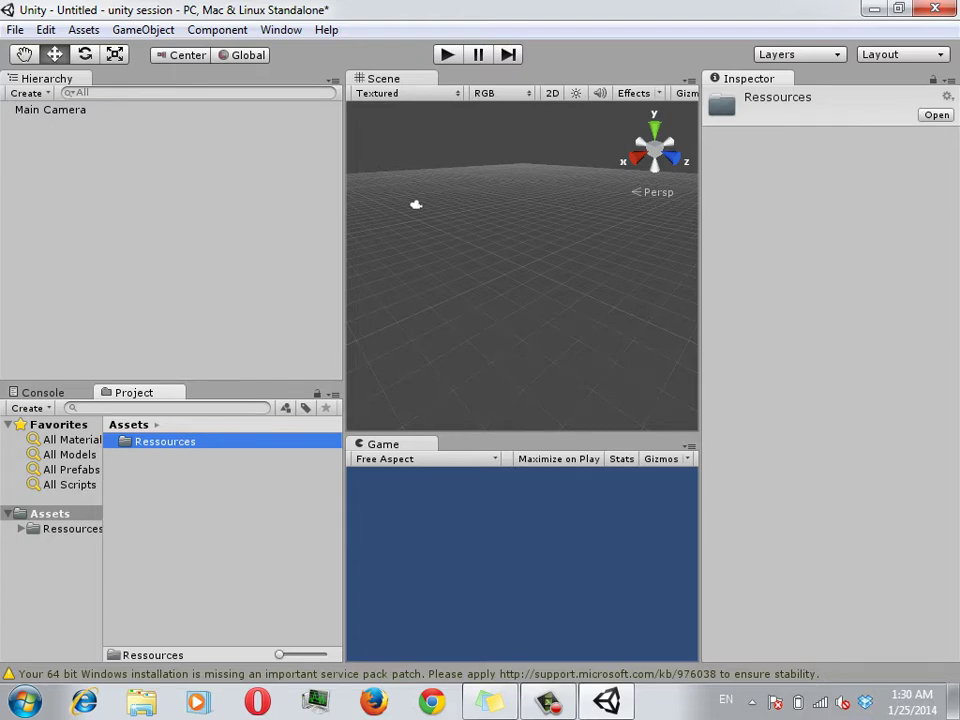
Open Ressources and inspect the Asteroid texture, SimpleShip texture and SimpleShip.fbx import settings.
double_click(165, 441)
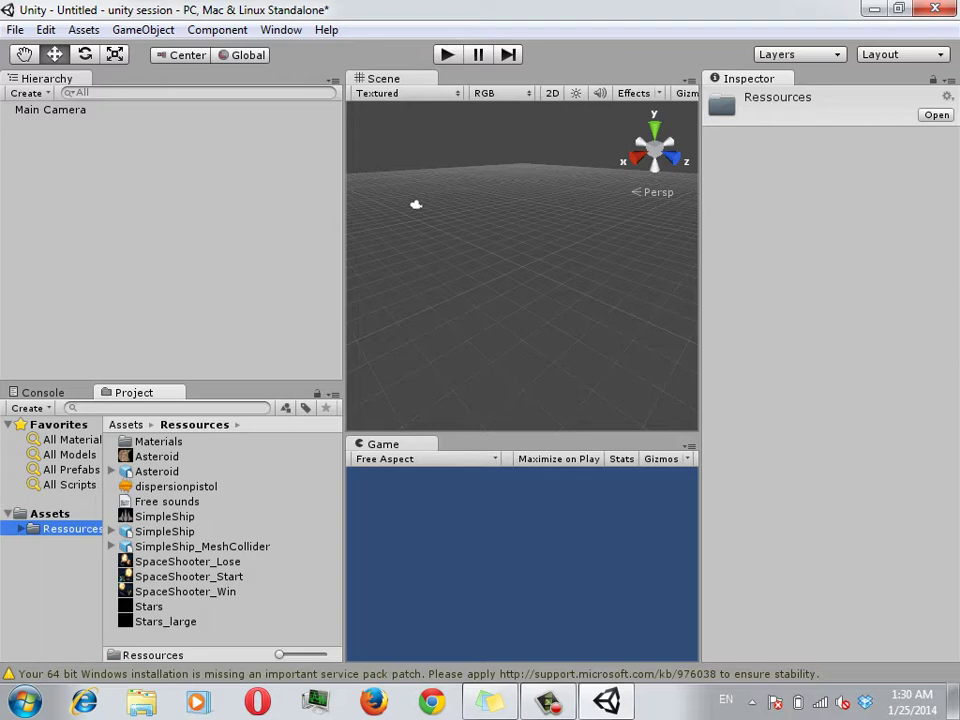
click(157, 456)
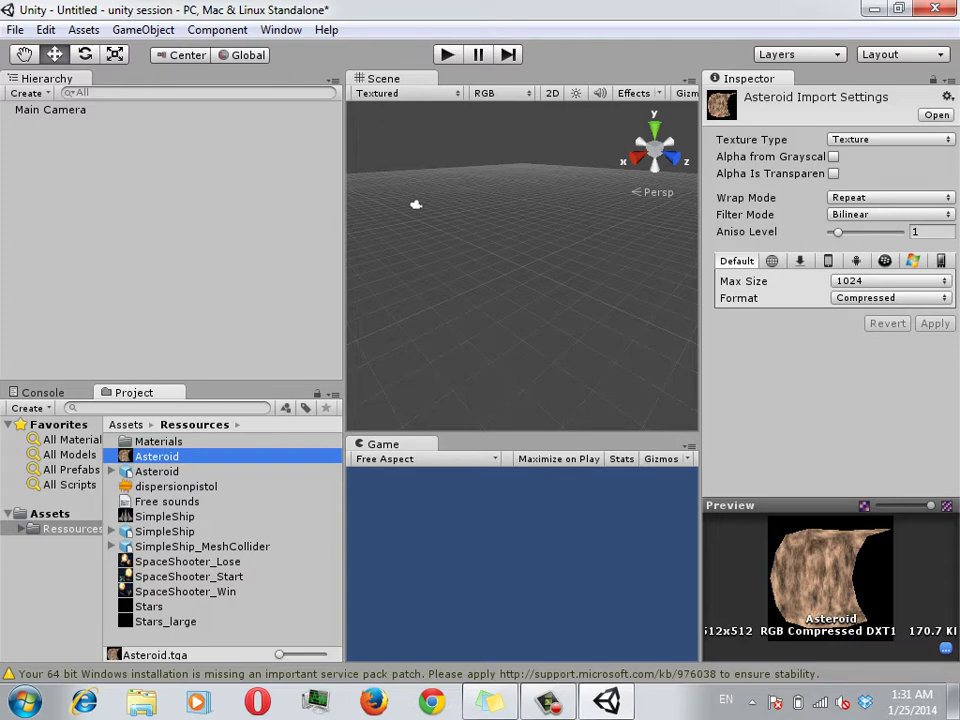
click(165, 516)
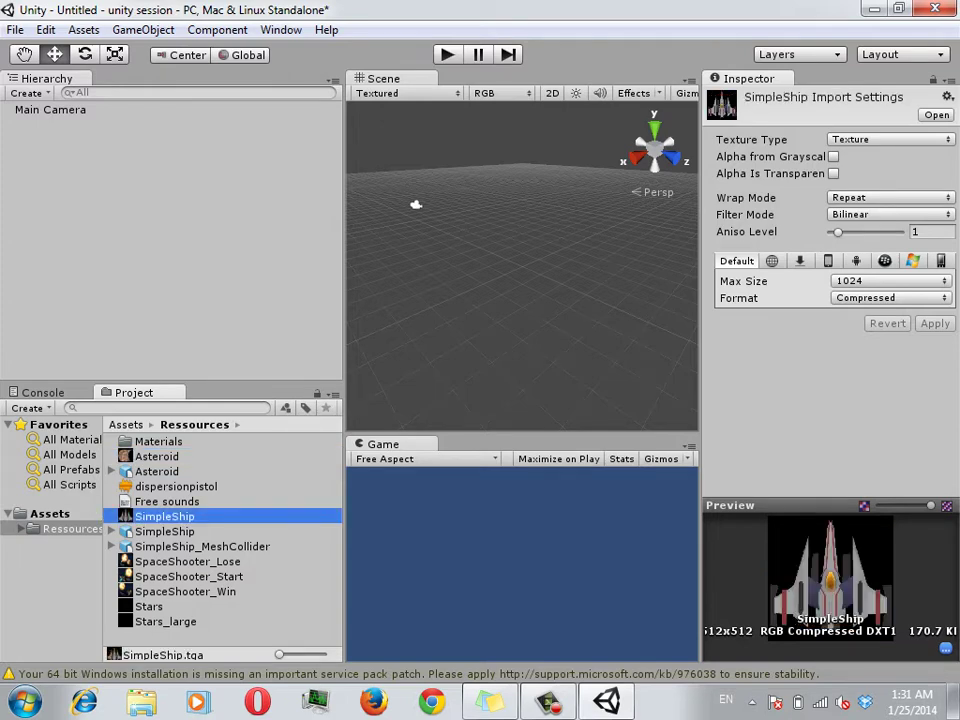
click(165, 531)
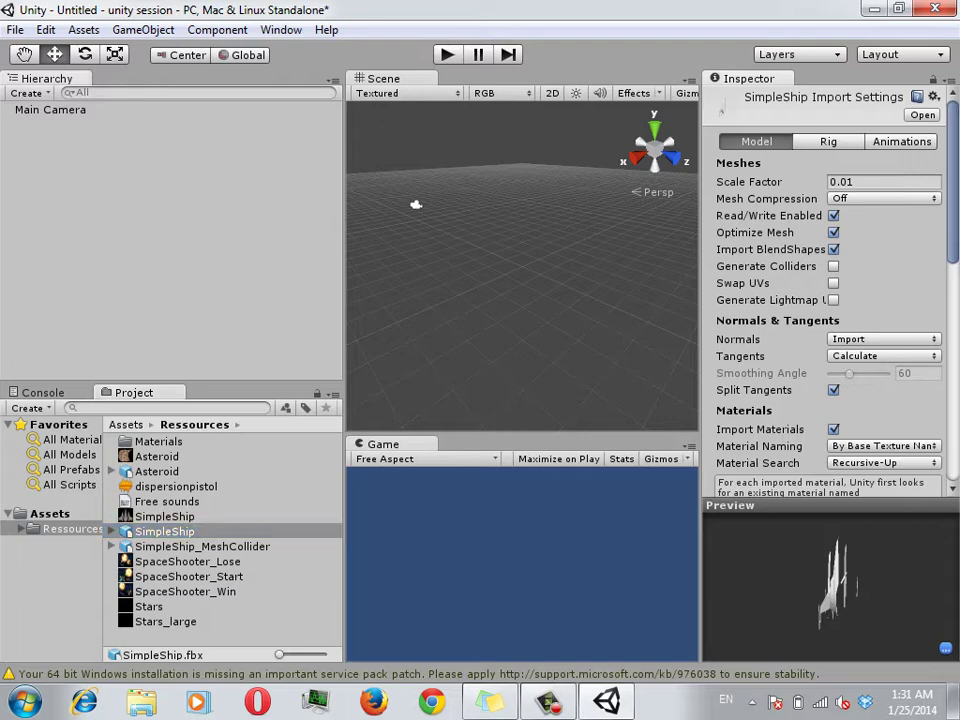
Place SimpleShip.fbx in the Hierarchy, frame it in the Scene view, and narrow the left panels.
drag(164, 531, 100, 200)
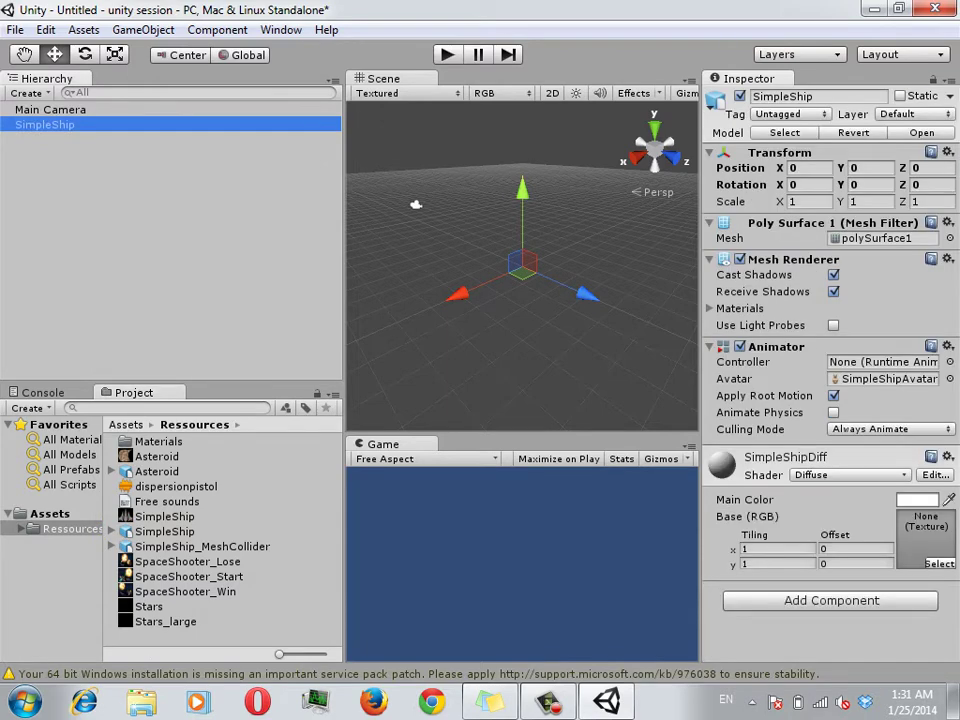
key(Delete)
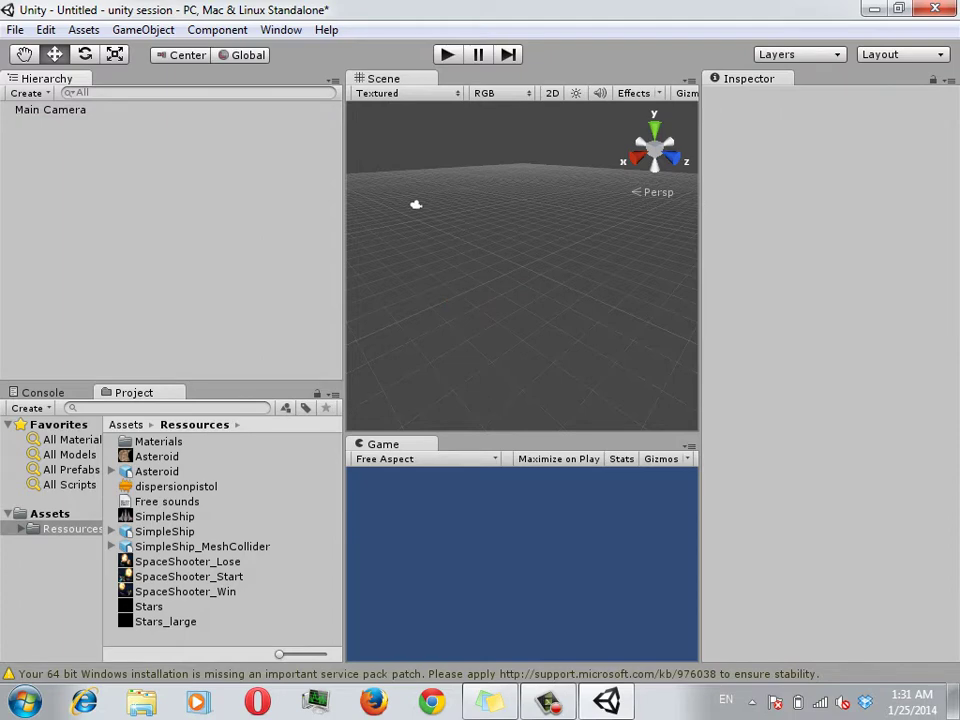
key(ctrl+z)
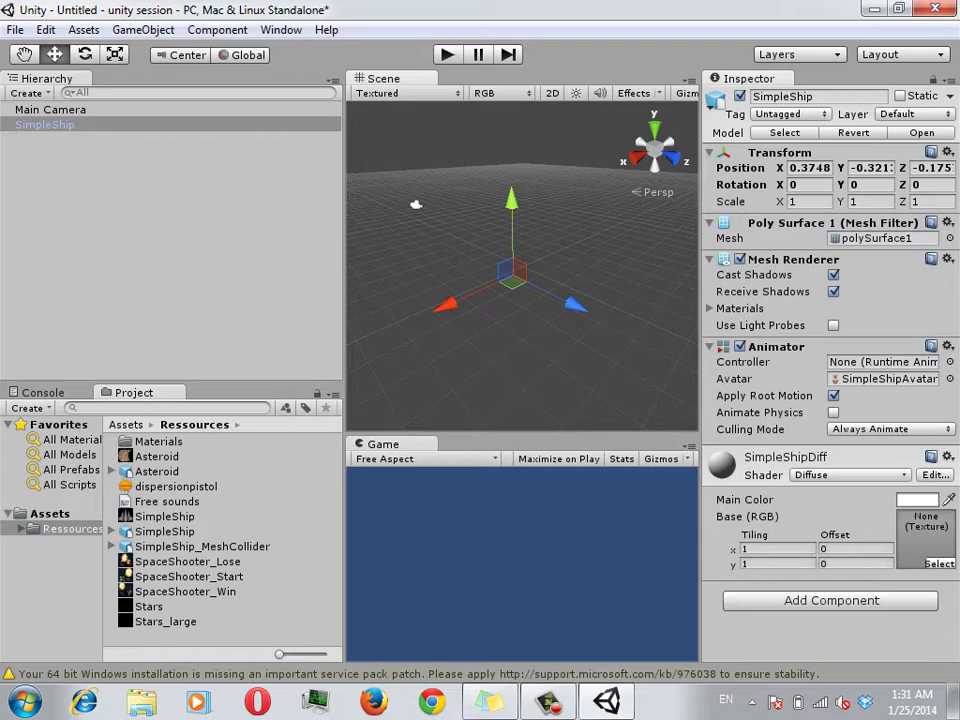
double_click(45, 124)
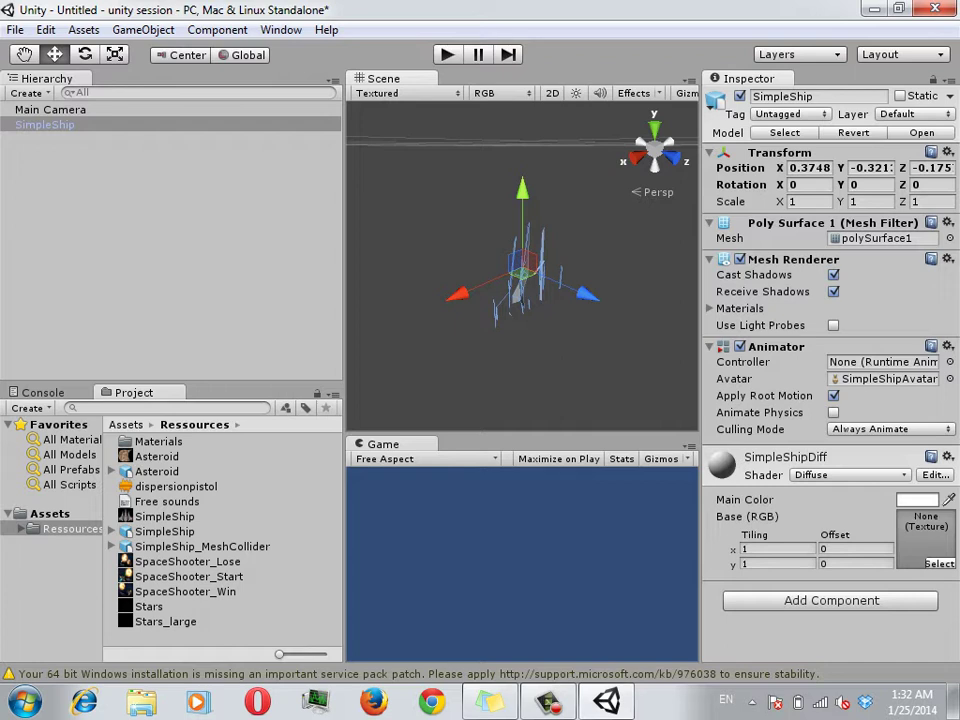
click(164, 531)
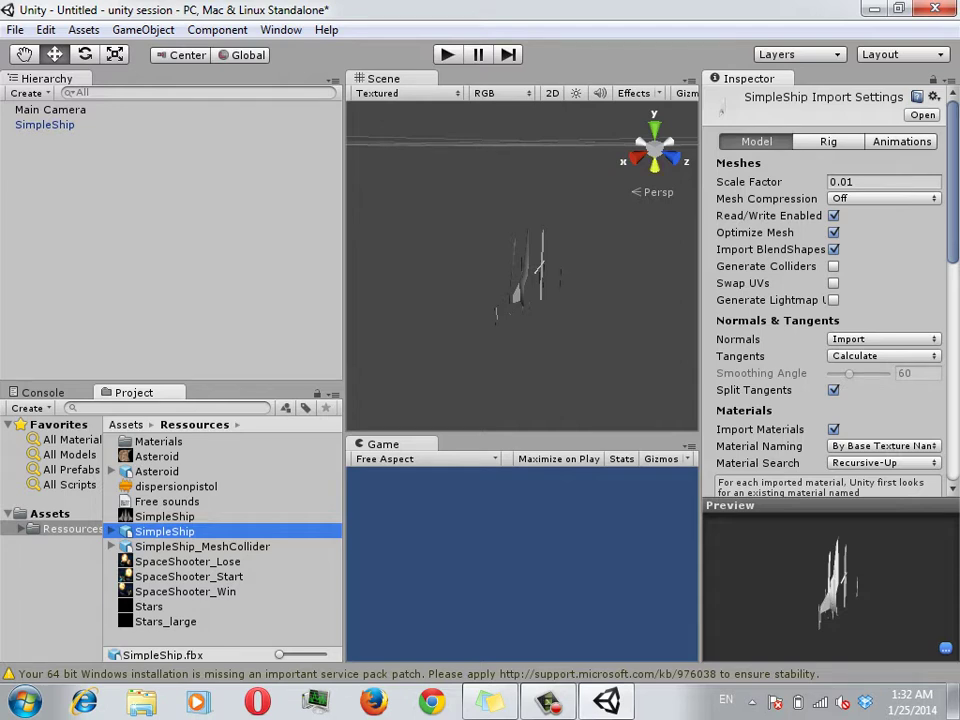
drag(345, 250, 245, 250)
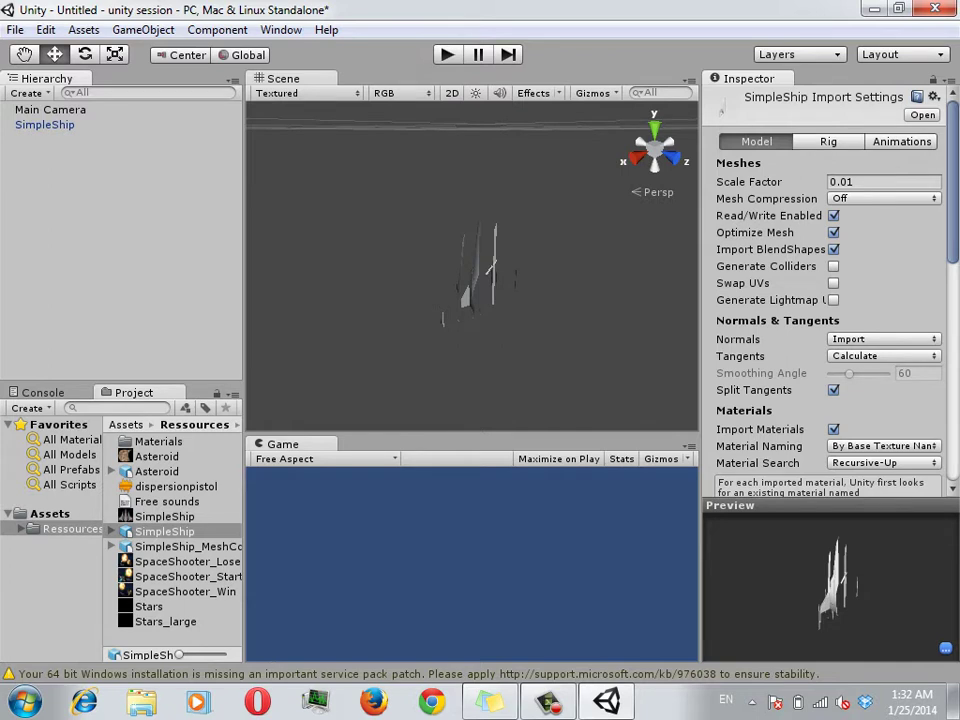
click(50, 109)
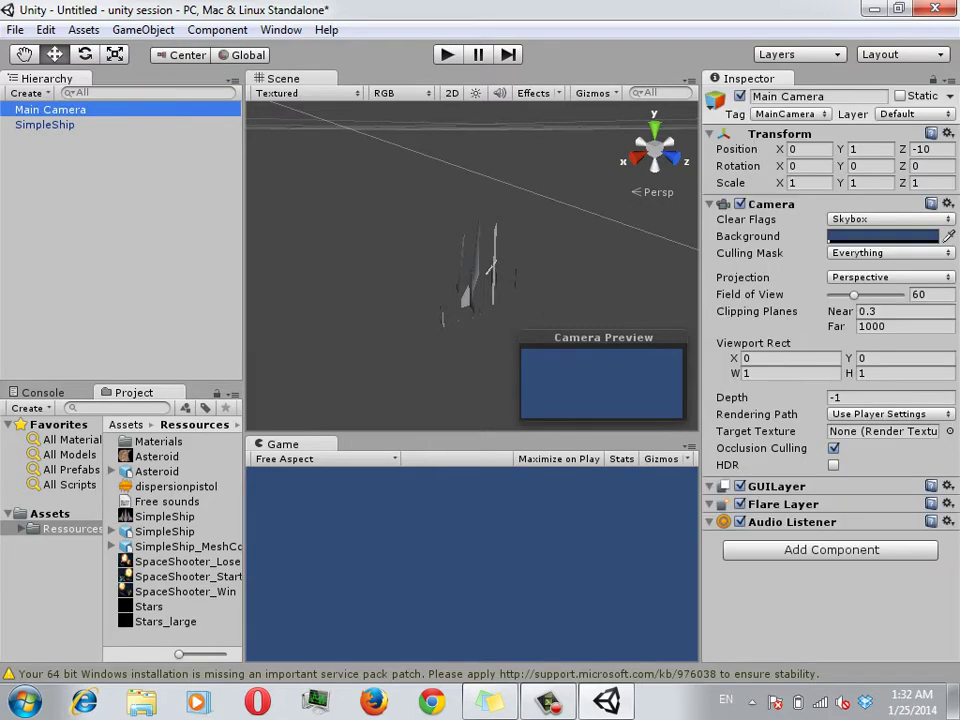
click(490, 268)
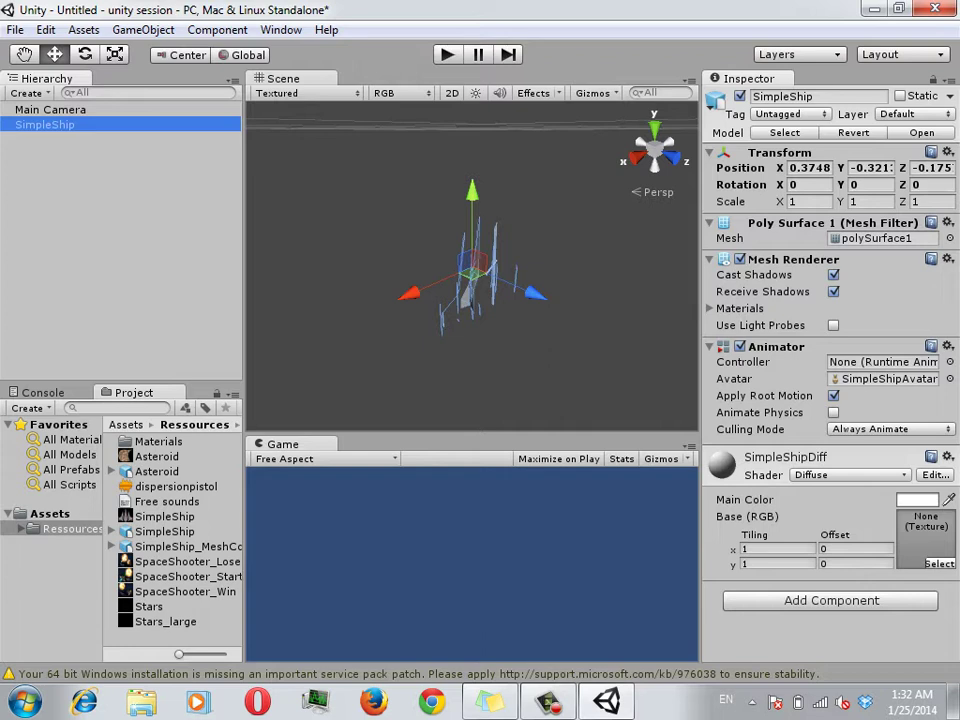
click(157, 456)
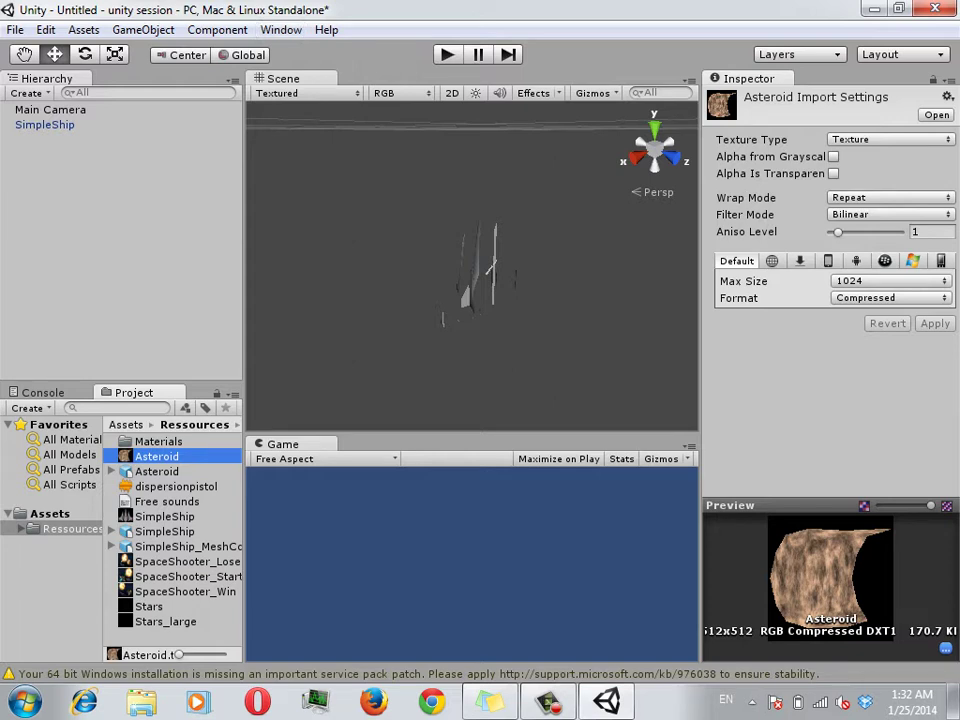
click(165, 531)
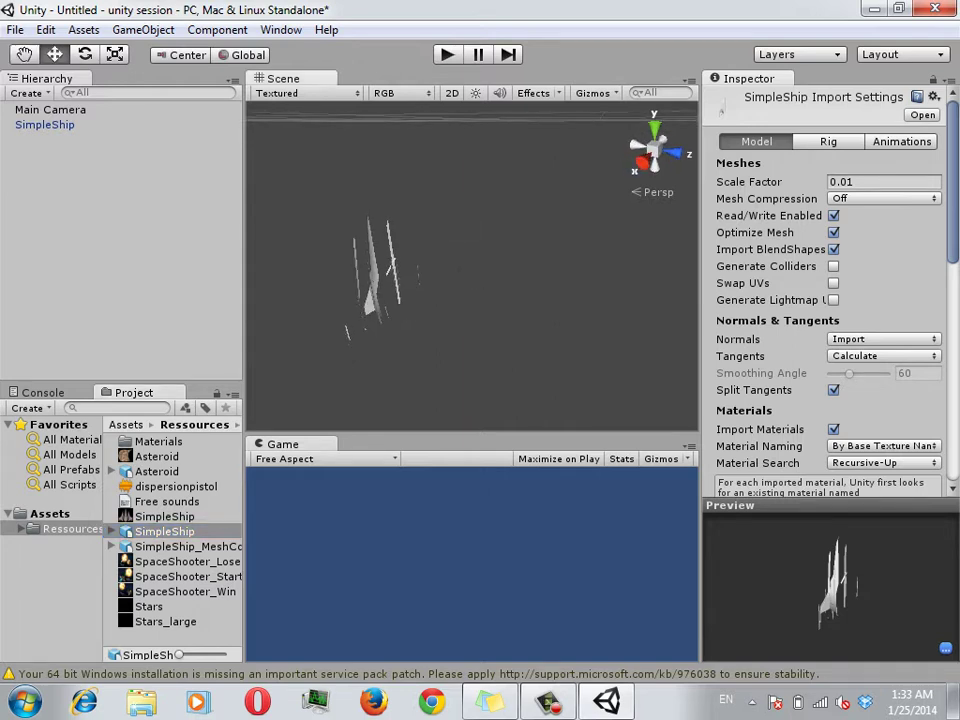
Switch the Scene view to the Back view and pan to centre the ship.
click(633, 160)
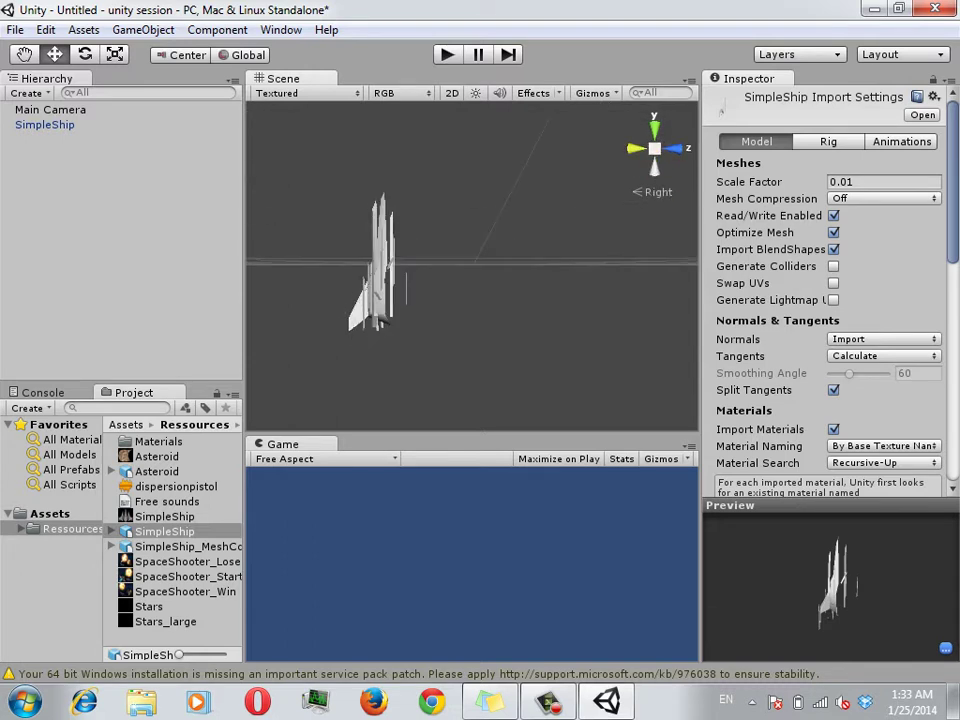
click(677, 149)
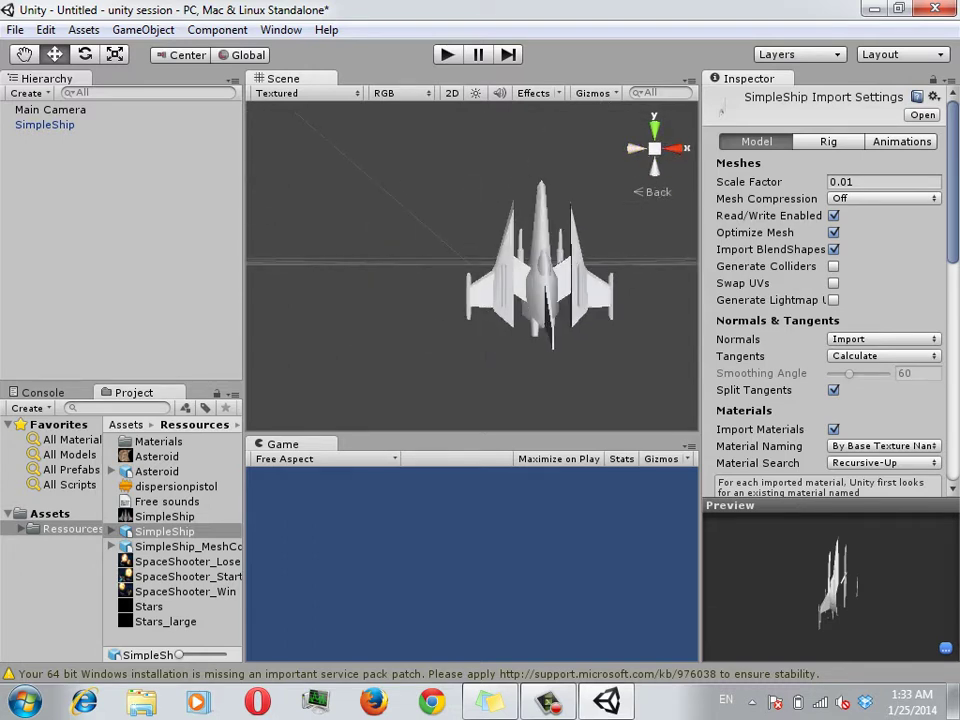
middle_drag(540, 270, 445, 280)
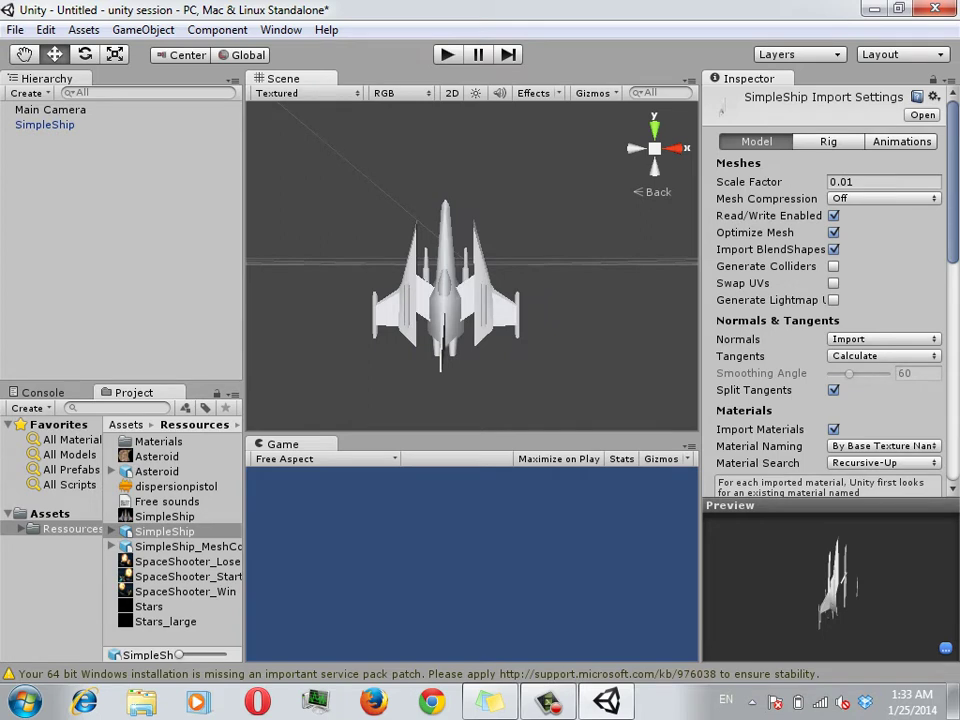
Change SimpleShip's import Scale Factor from 0.01 to 1 and apply it.
click(852, 181)
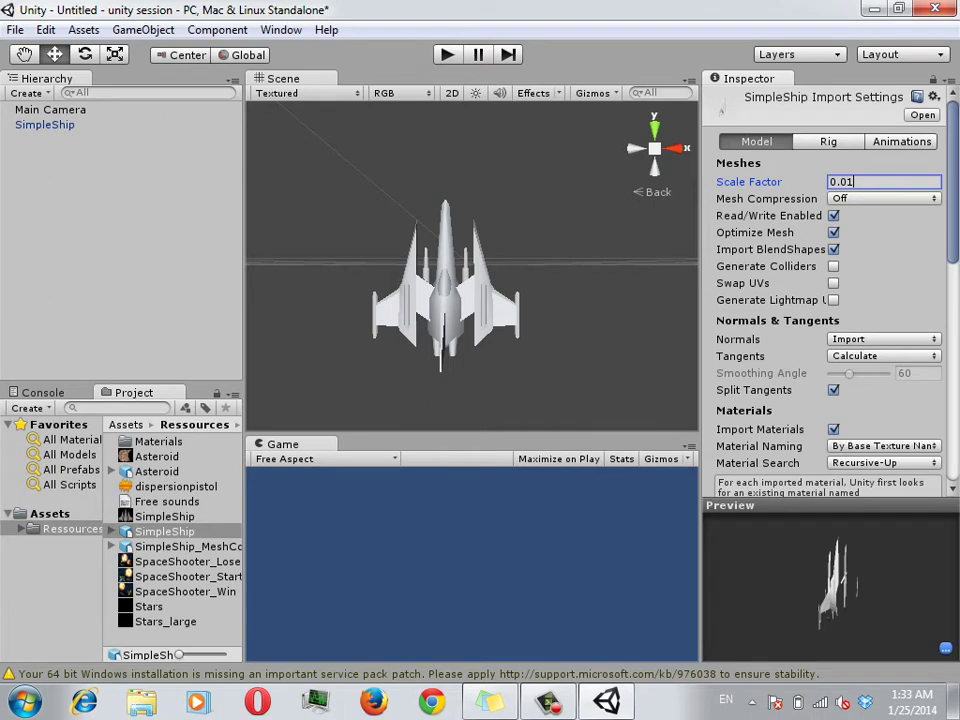
key(BackSpace)
key(BackSpace)
key(BackSpace)
key(BackSpace)
text(1)
scroll(830, 300, down, 5)
scroll(830, 300, down, 3)
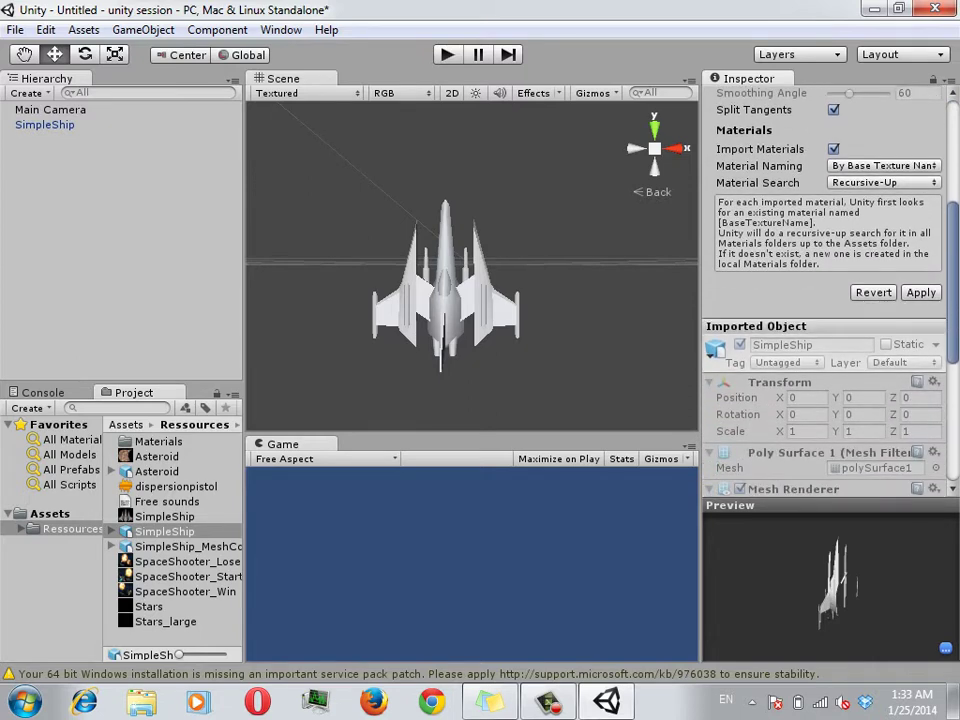
click(921, 292)
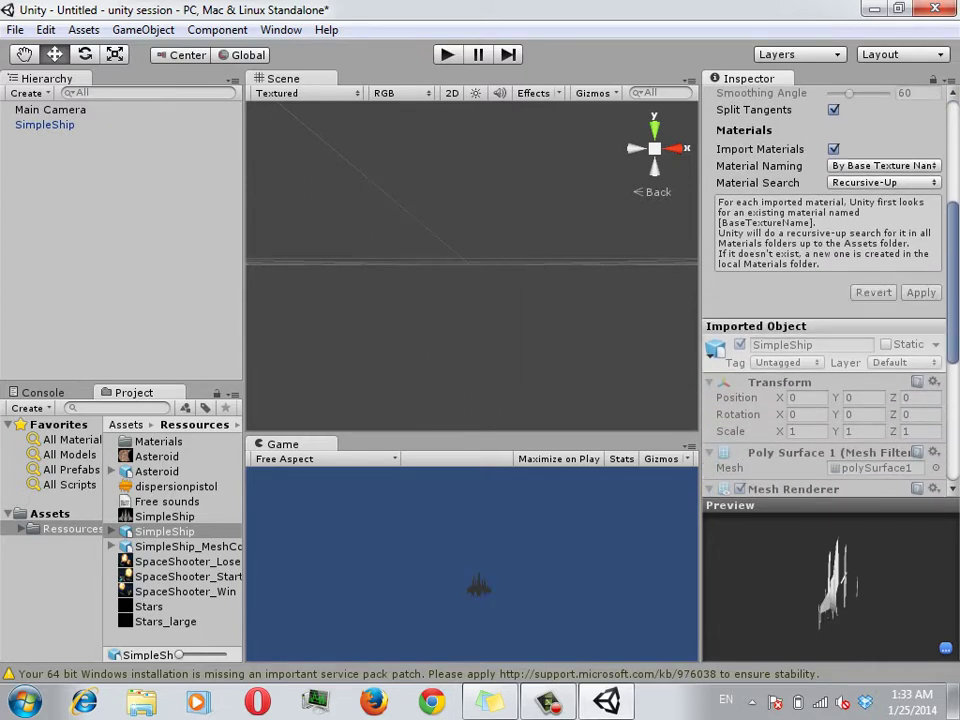
Frame the resized SimpleShip in the Scene view, pulling back to show the grid.
double_click(44, 124)
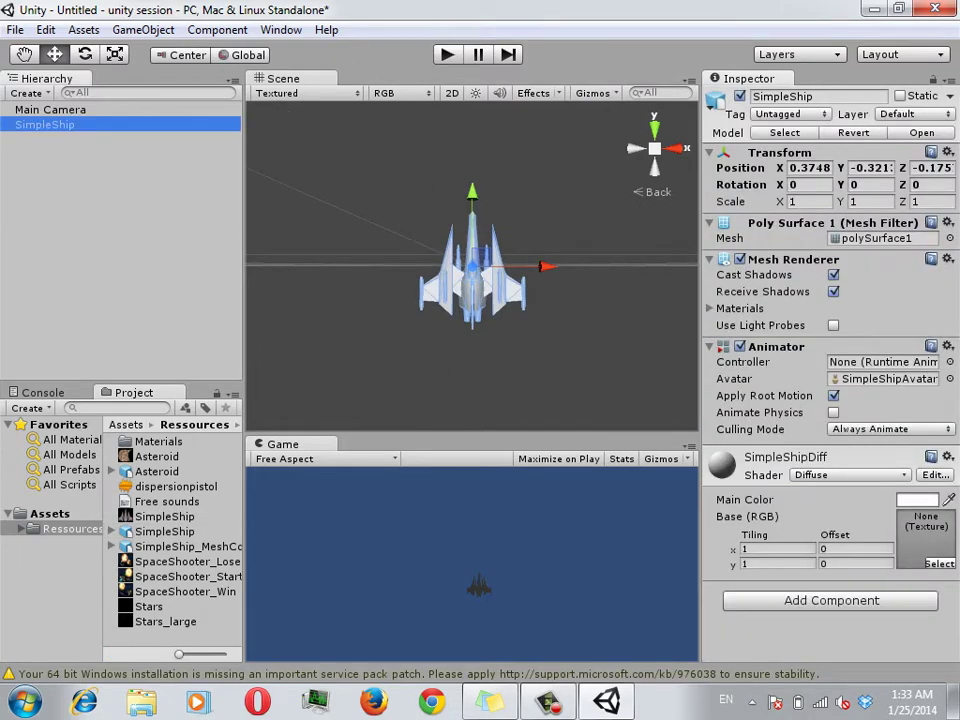
middle_drag(472, 270, 308, 320)
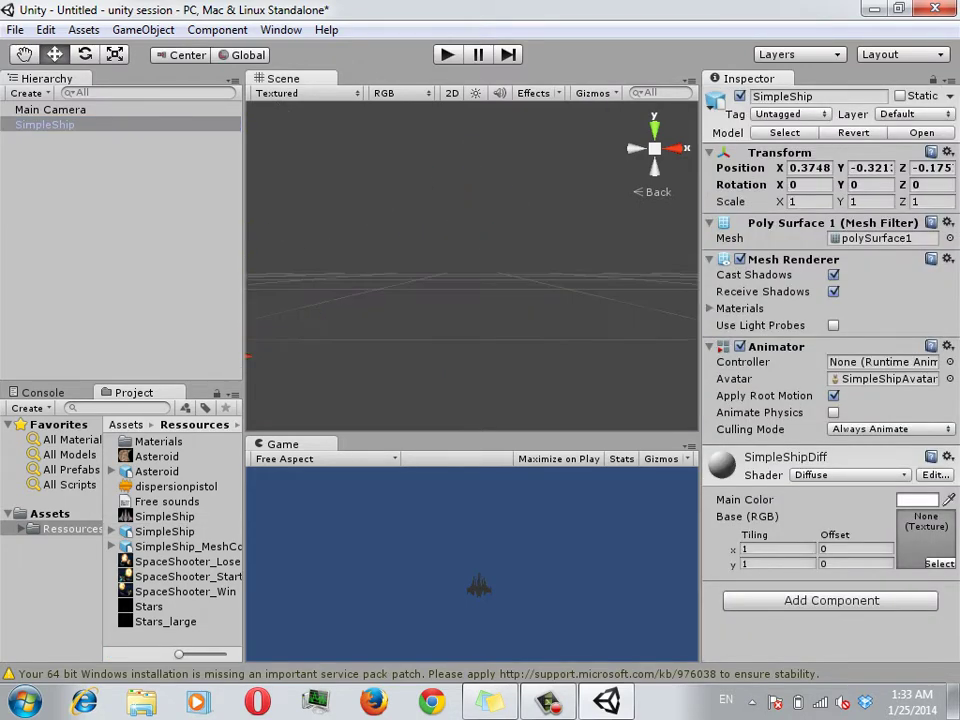
scroll(308, 320, up, 3)
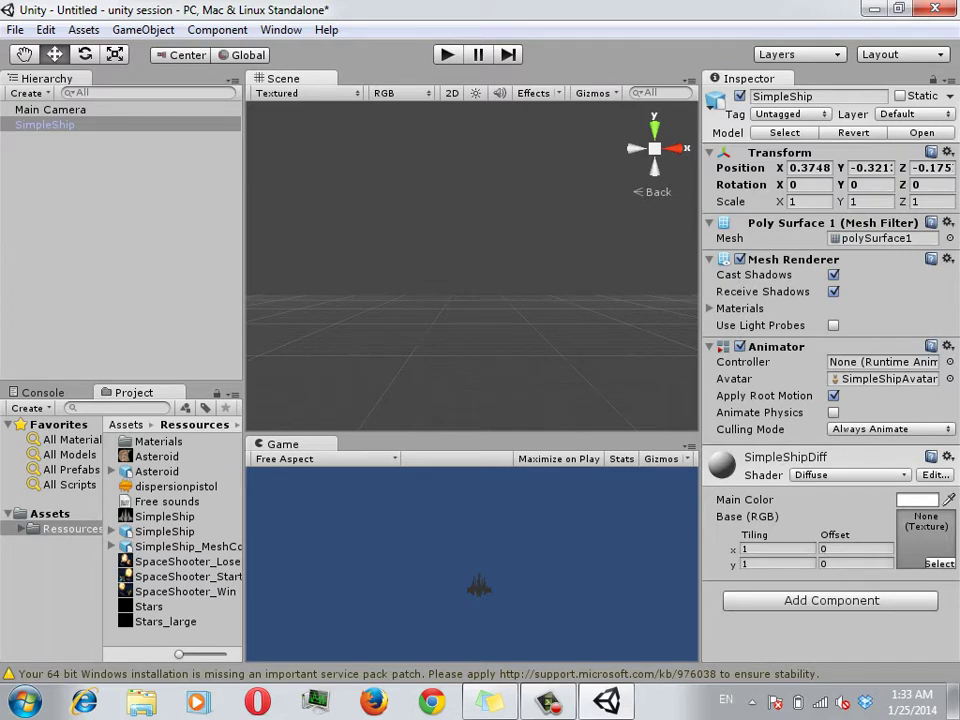
double_click(45, 124)
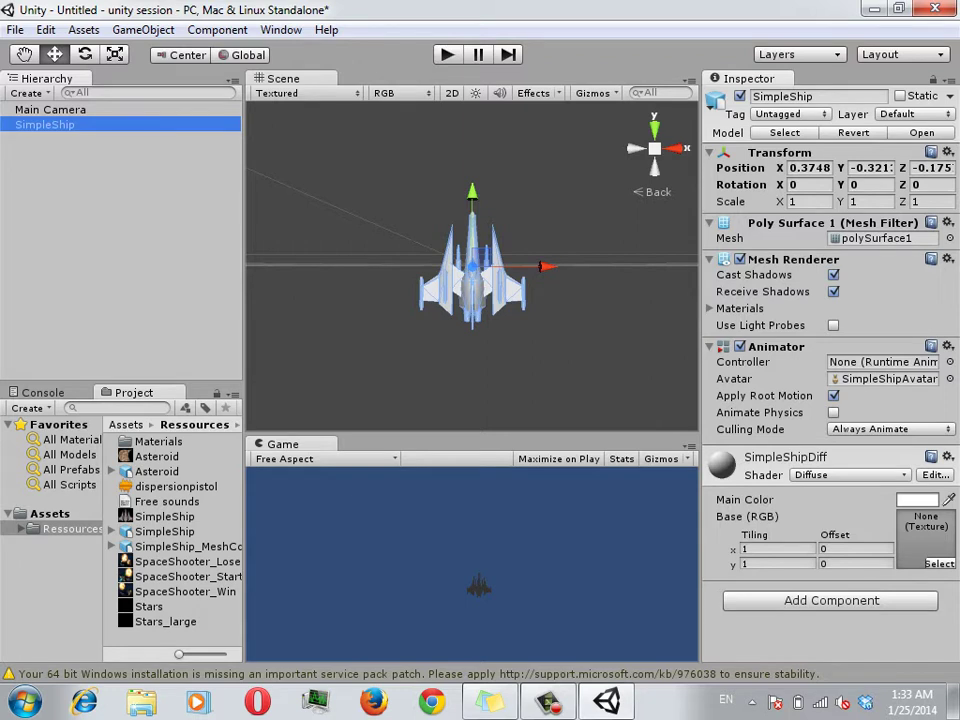
Pan with the Hand tool, recentre on the ship with F, and switch to the Move tool.
key(q)
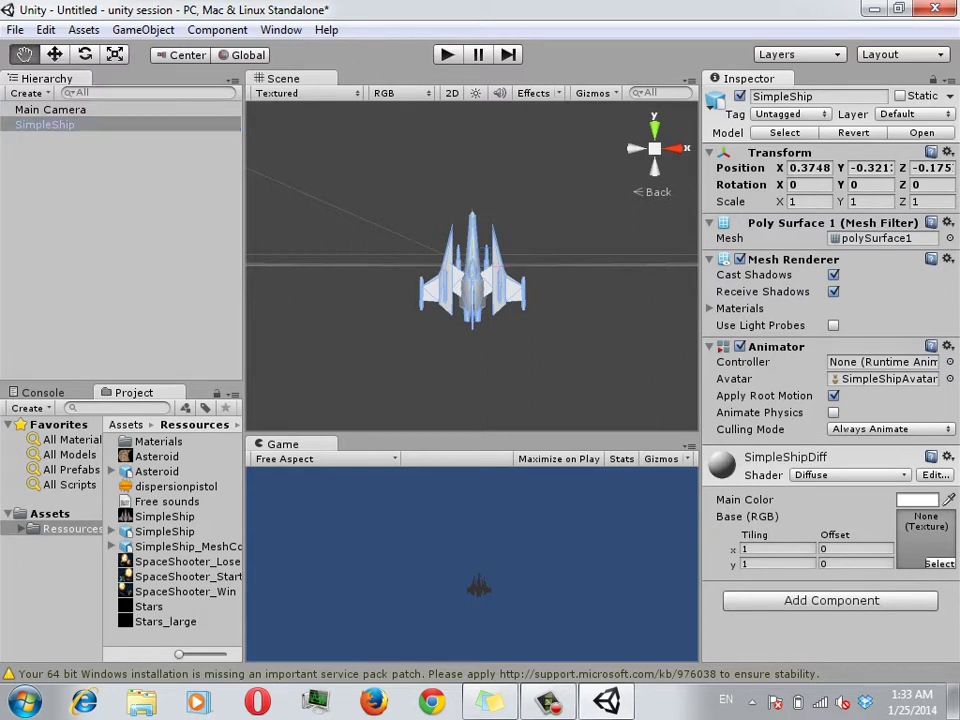
drag(472, 270, 297, 380)
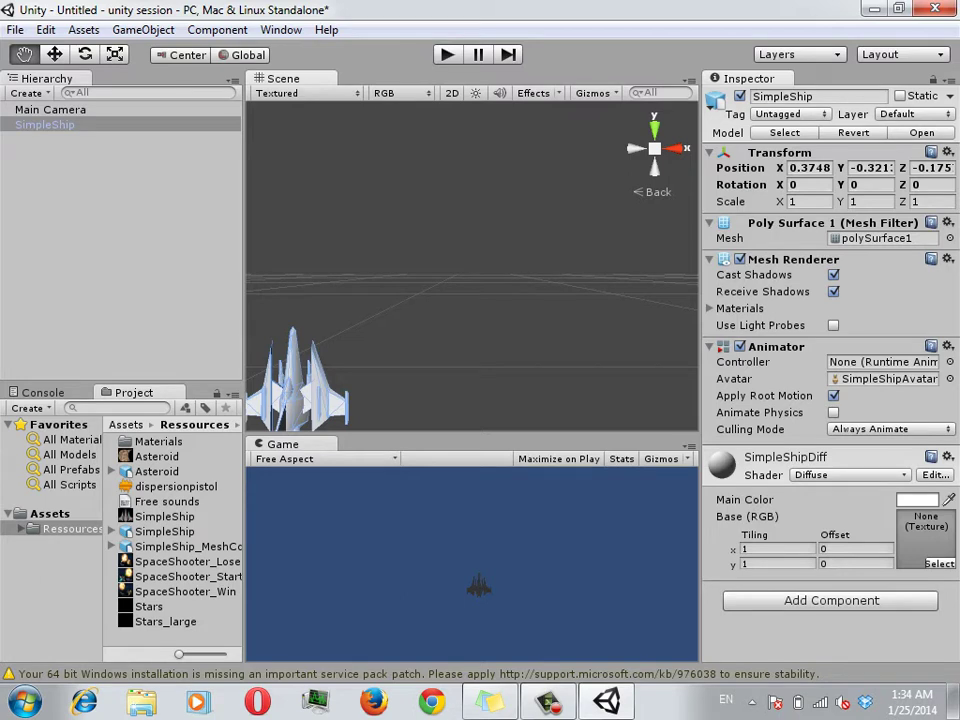
drag(330, 380, 431, 380)
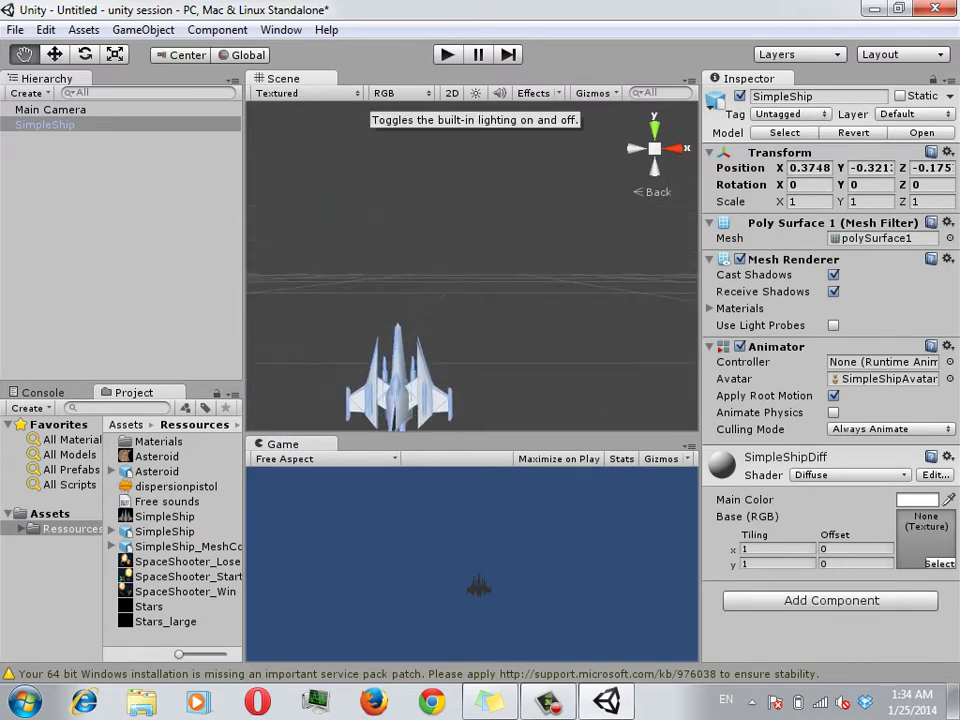
key(f)
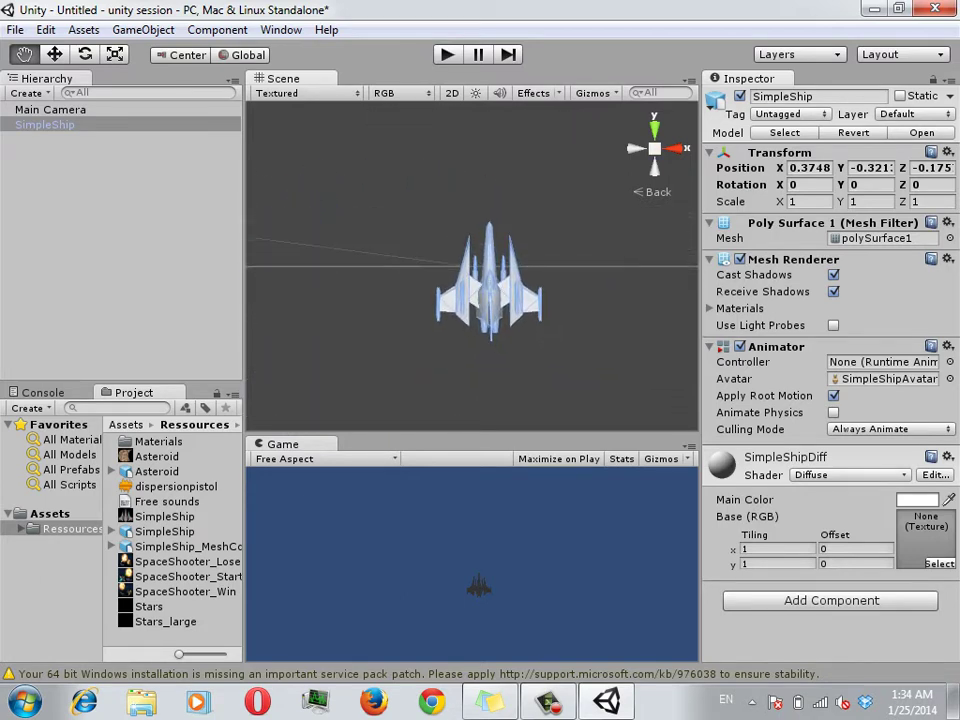
key(w)
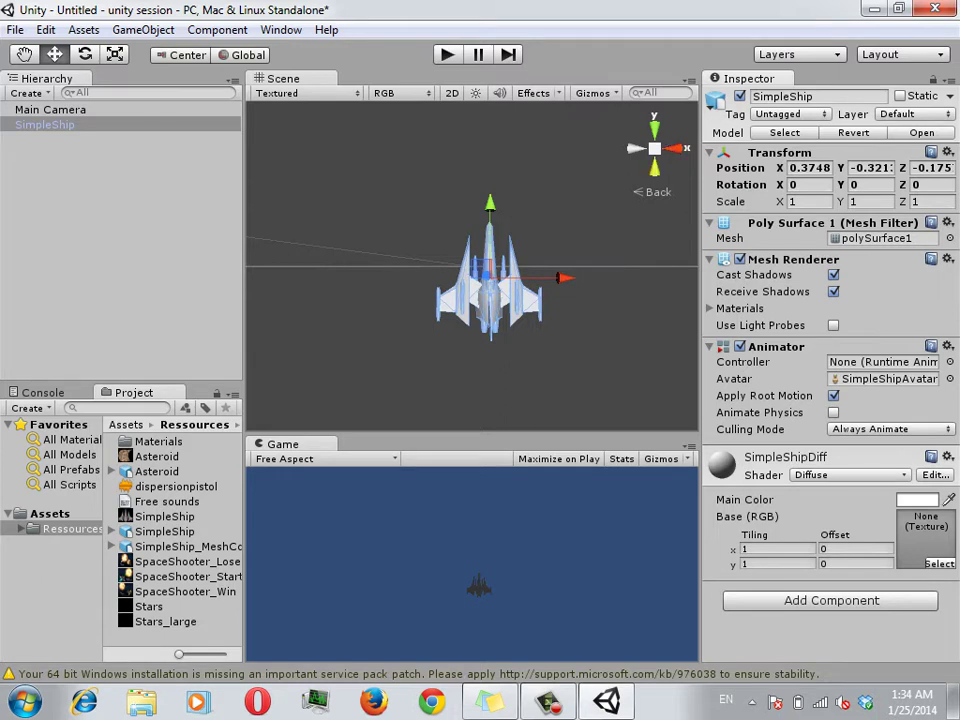
Orbit and zoom the Scene view around SimpleShip, then snap to the Right and Back views.
right_drag(654, 168, 560, 180)
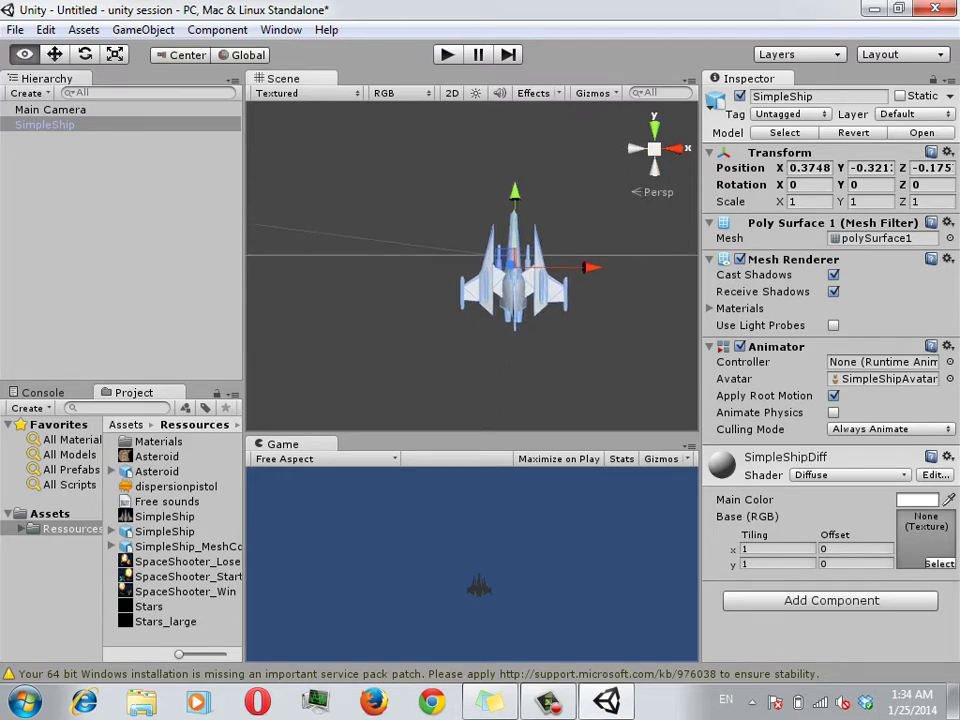
right_drag(502, 197, 442, 194)
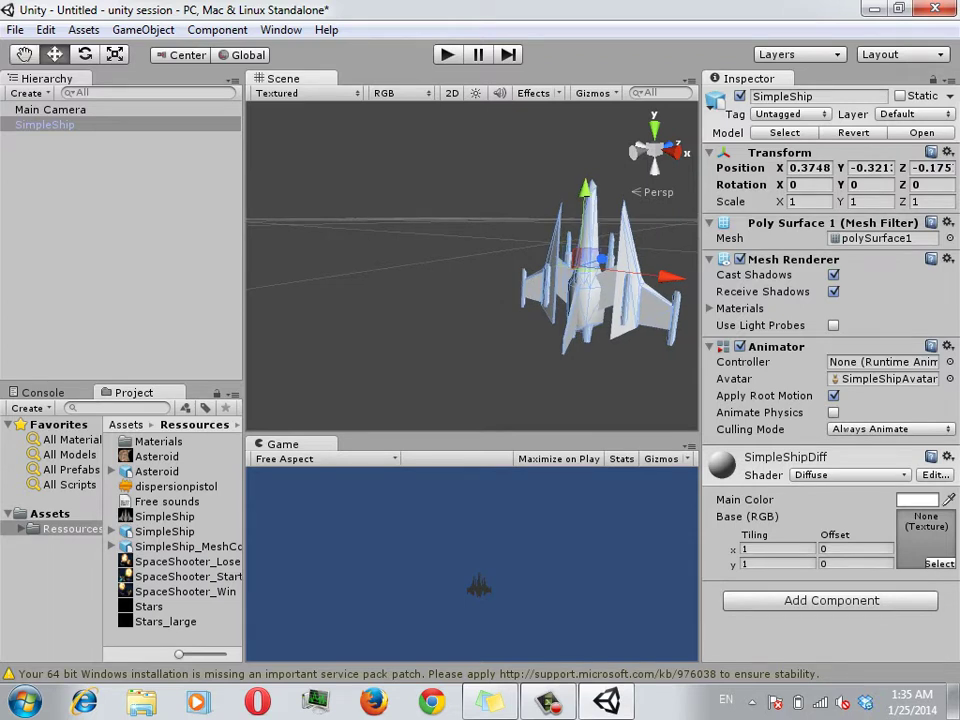
scroll(472, 266, down, 2)
right_drag(500, 250, 440, 250)
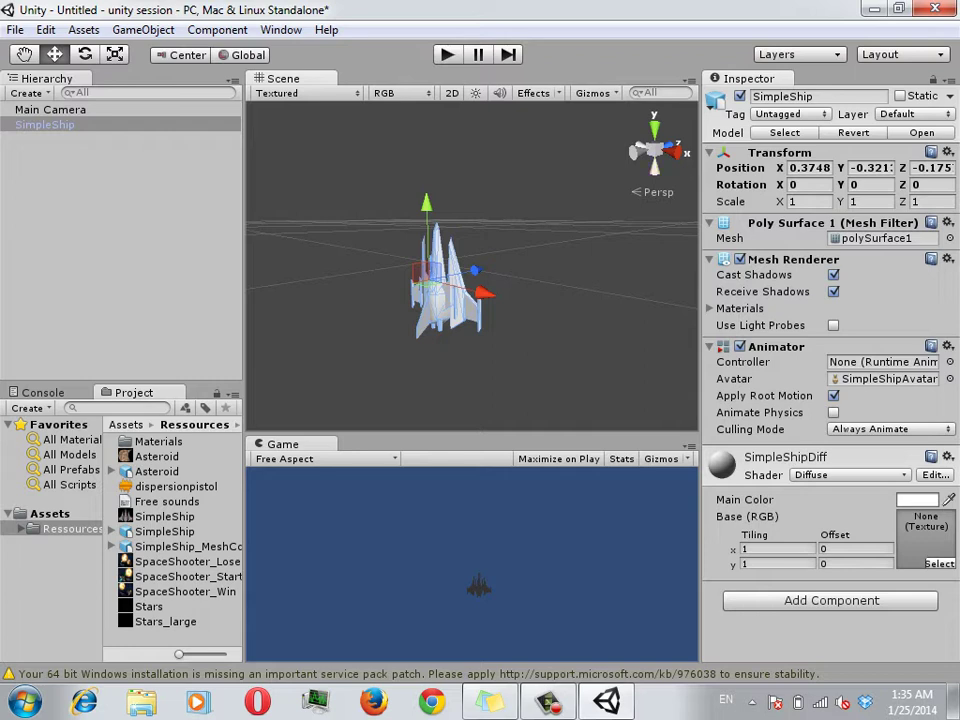
alt+drag(450, 300, 500, 300)
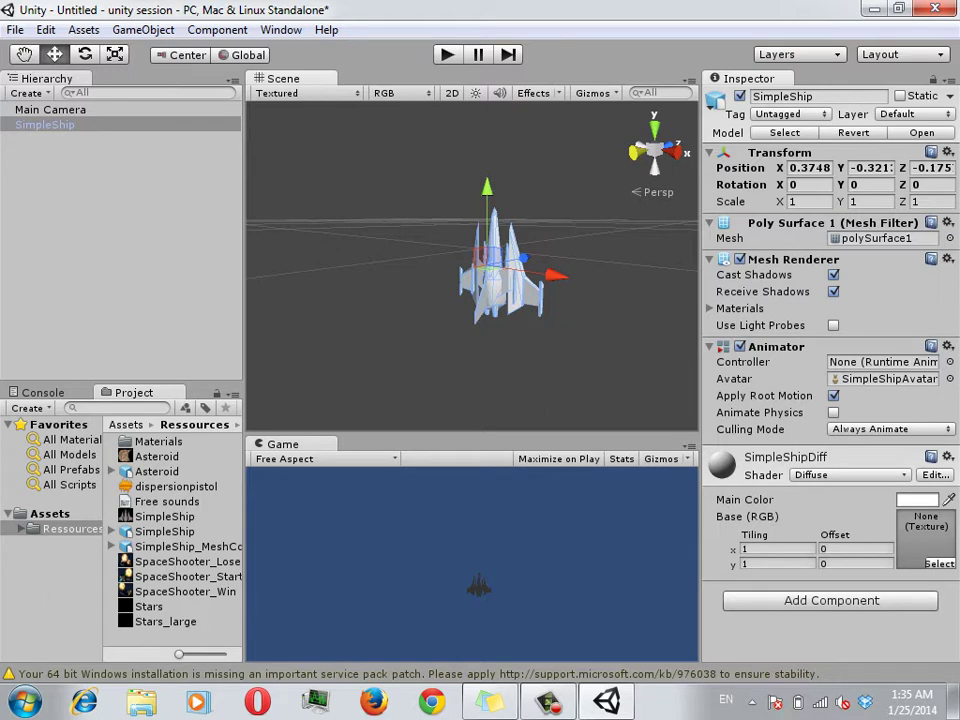
click(683, 152)
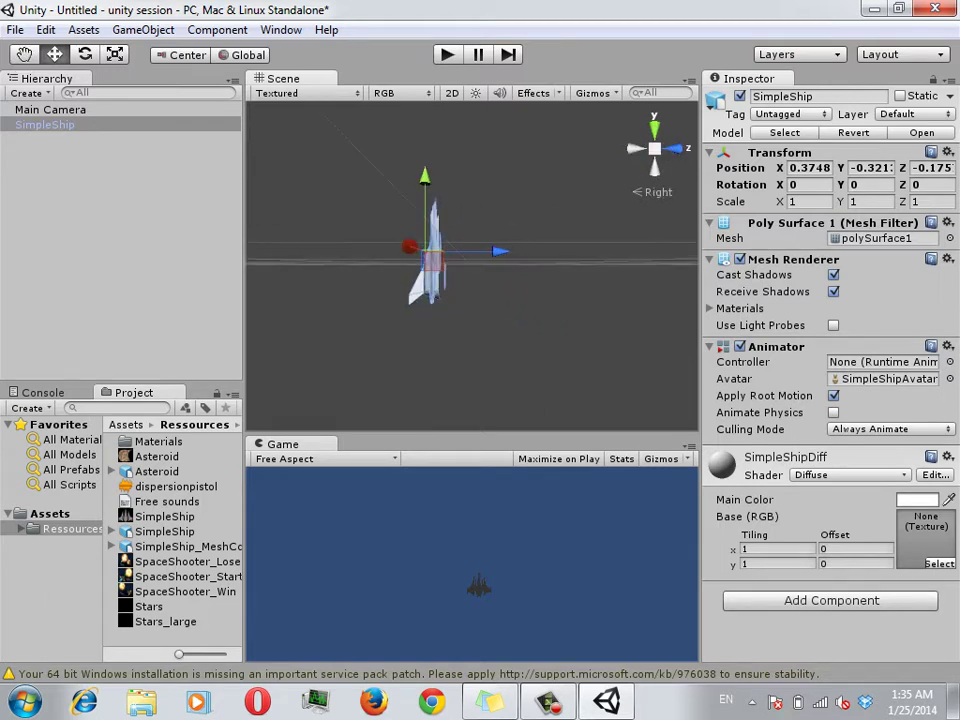
click(679, 148)
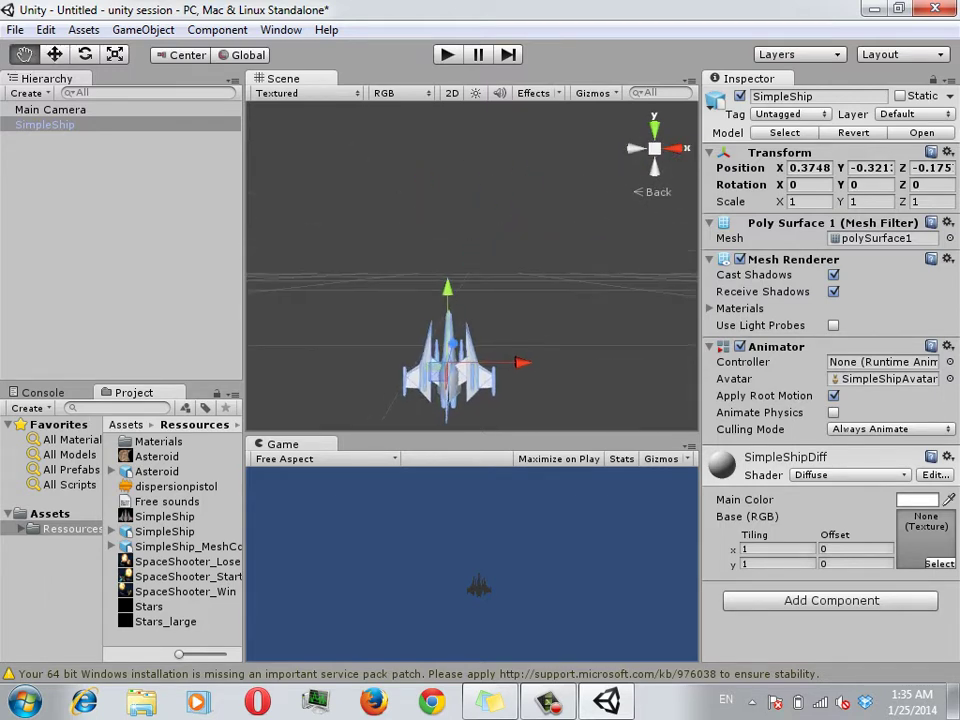
Pan to recentre the ship and drag it up to X 0.8194, Y 0.5122, Z -0.175.
middle_drag(450, 350, 422, 320)
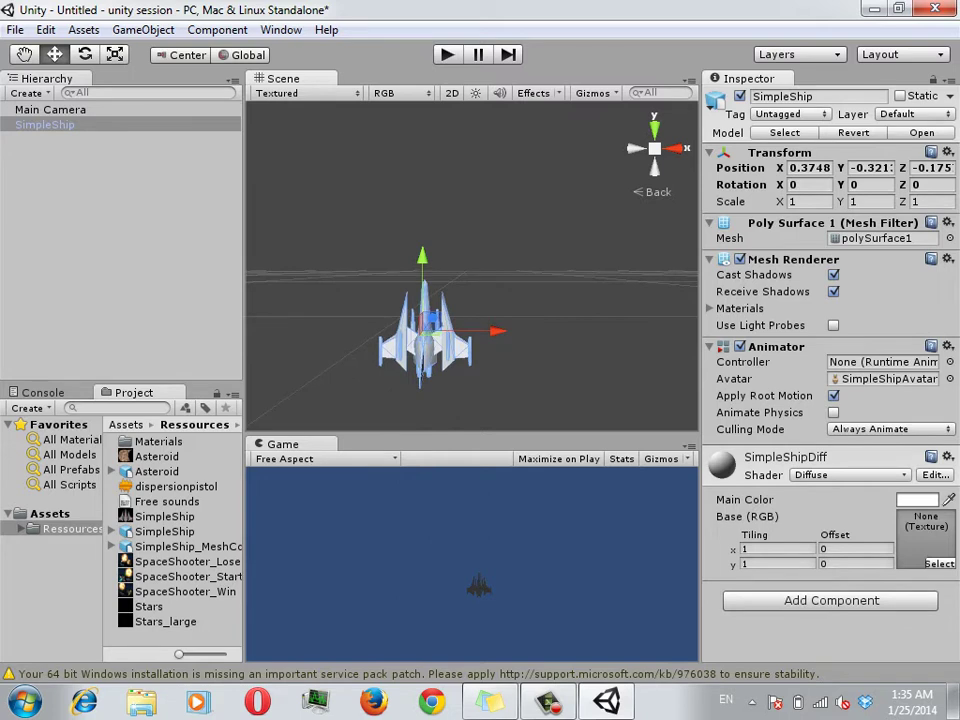
key(q)
drag(425, 335, 440, 280)
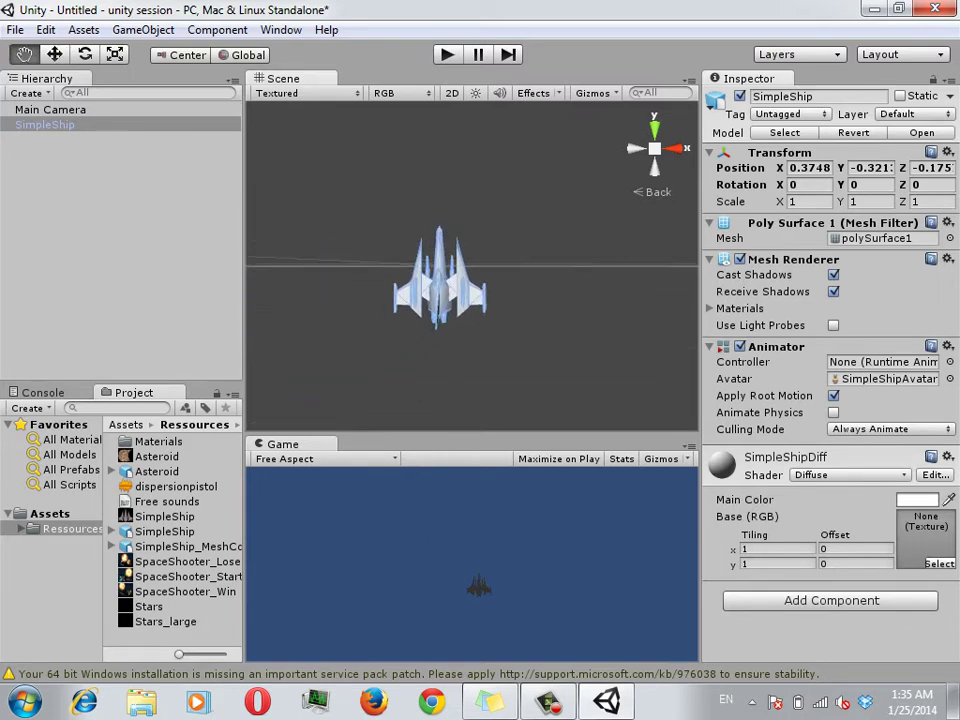
key(w)
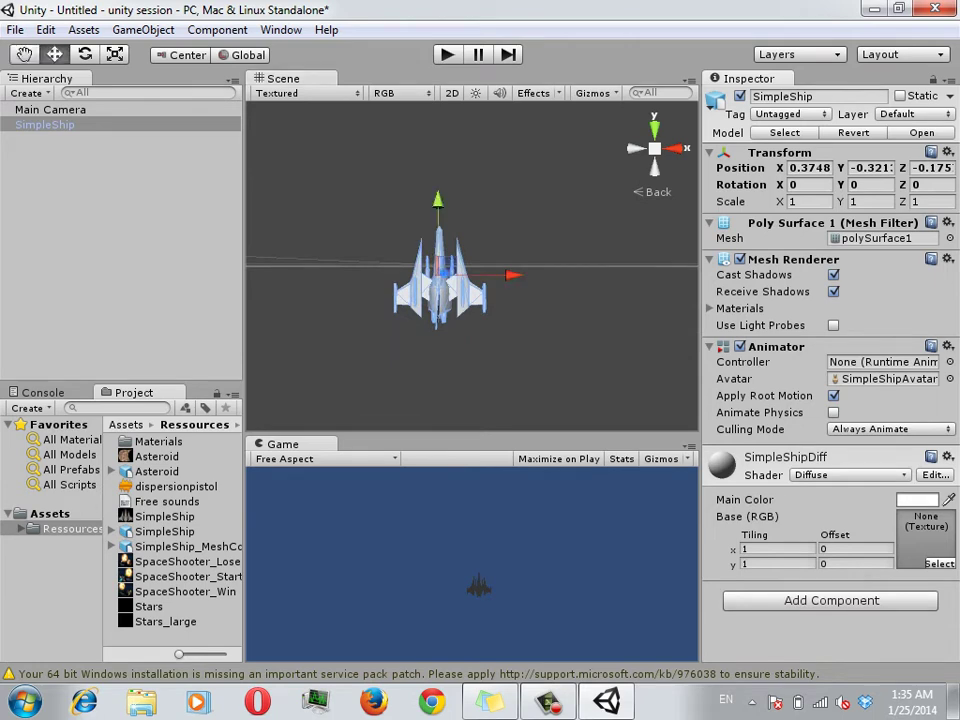
mouse_move(440, 268)
mouse_down()
mouse_move(335, 234)
mouse_move(467, 234)
mouse_move(468, 218)
mouse_up()
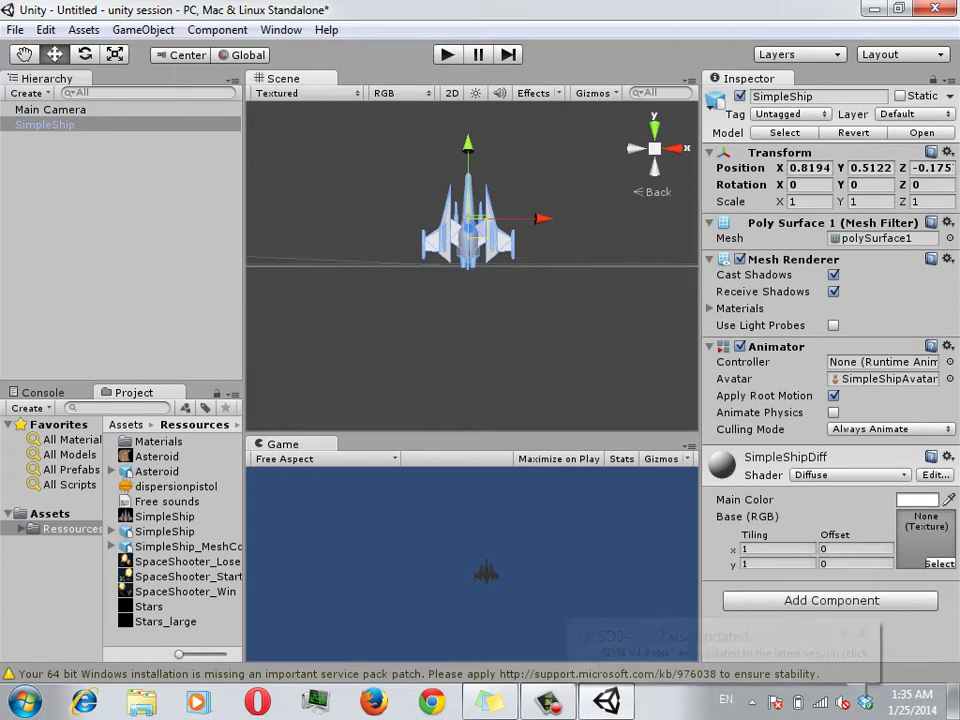
Rotate SimpleShip with the Rotate tool to X -8.557, Y 51.410, Z -97.02.
key(e)
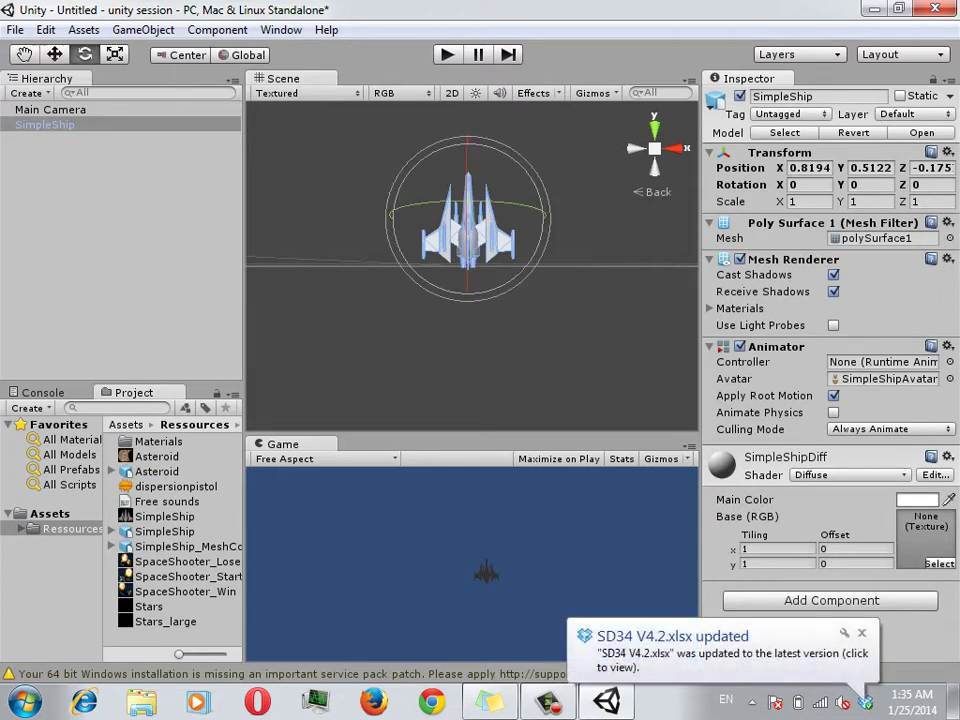
mouse_move(390, 212)
mouse_down()
mouse_move(362, 168)
mouse_move(342, 160)
mouse_move(350, 150)
mouse_up()
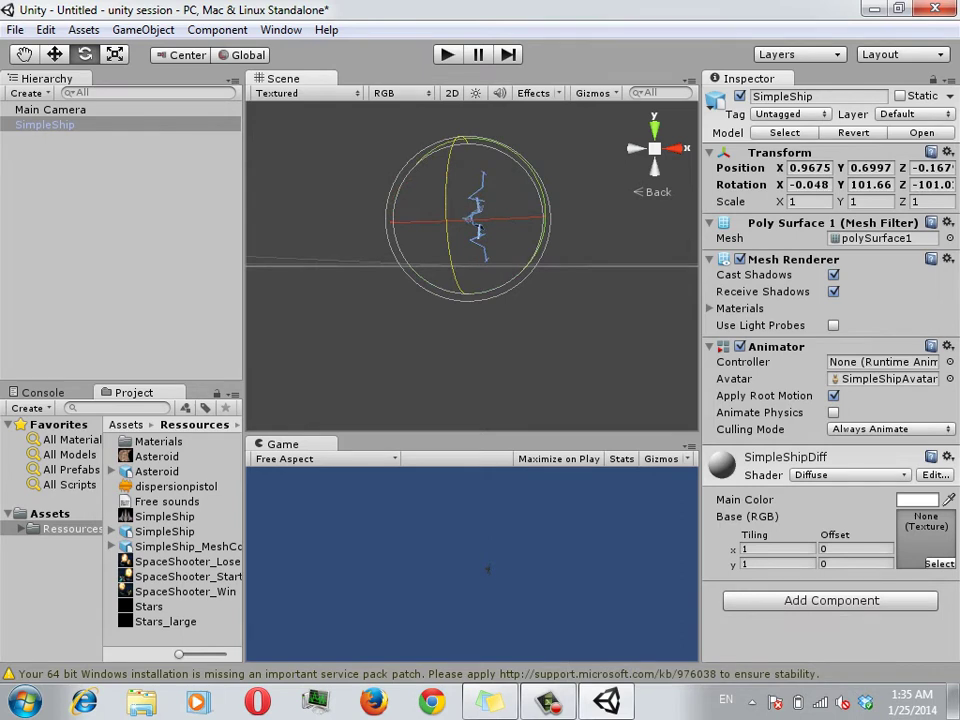
drag(350, 150, 305, 160)
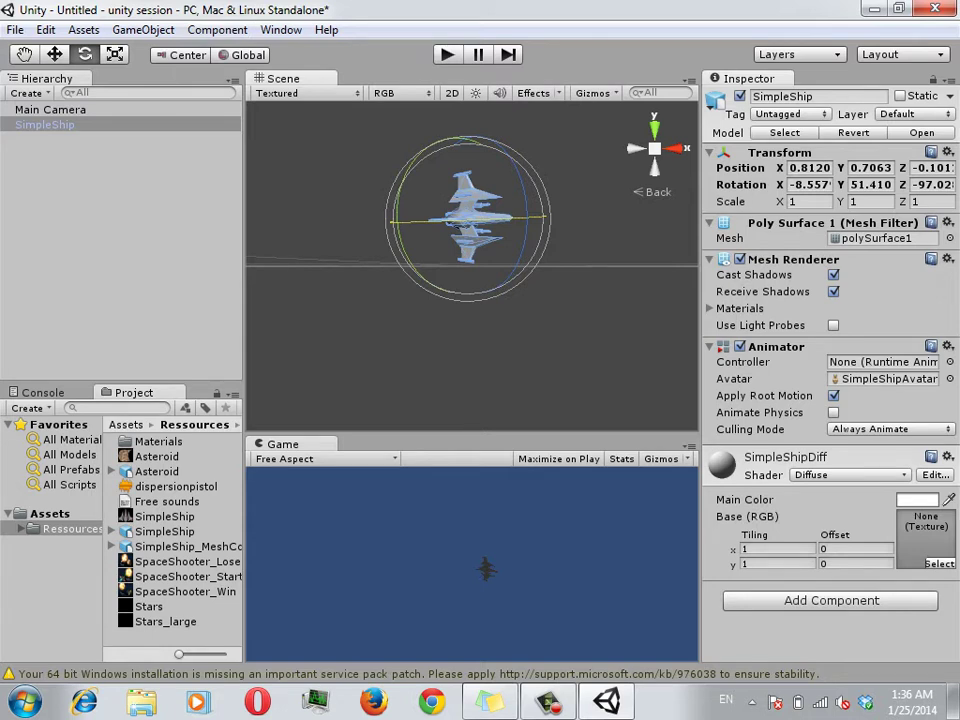
Stretch SimpleShip along its X and Z axes with the Scale tool.
key(r)
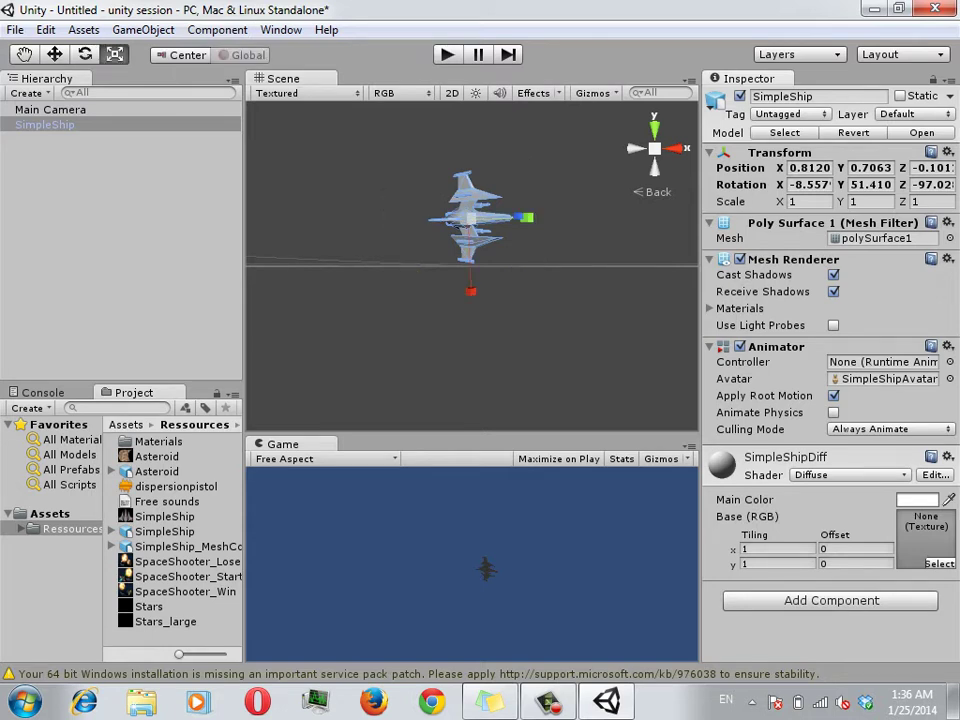
drag(471, 291, 471, 400)
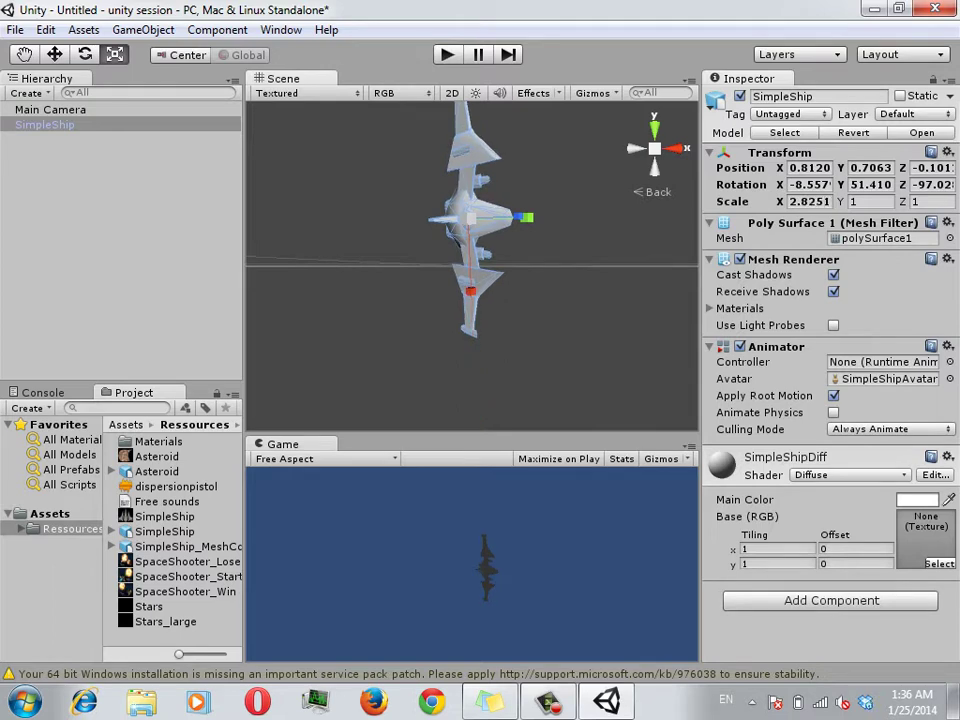
right_click(242, 127)
click(120, 250)
click(44, 124)
drag(525, 216, 660, 212)
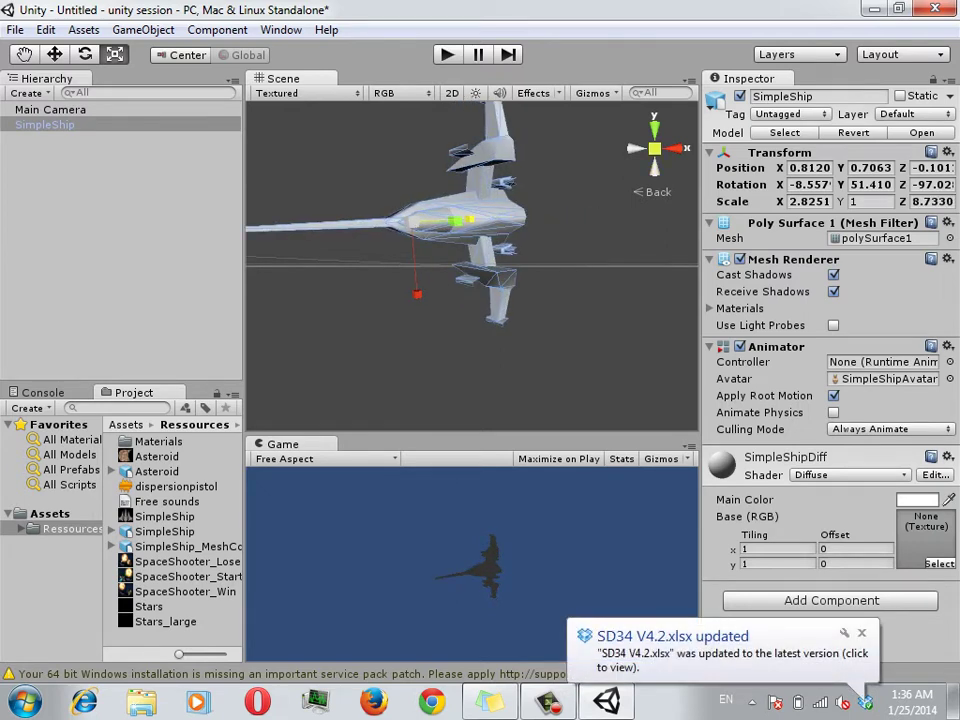
Switch to the Left view, pan around, and move SimpleShip lower in the scene.
click(637, 148)
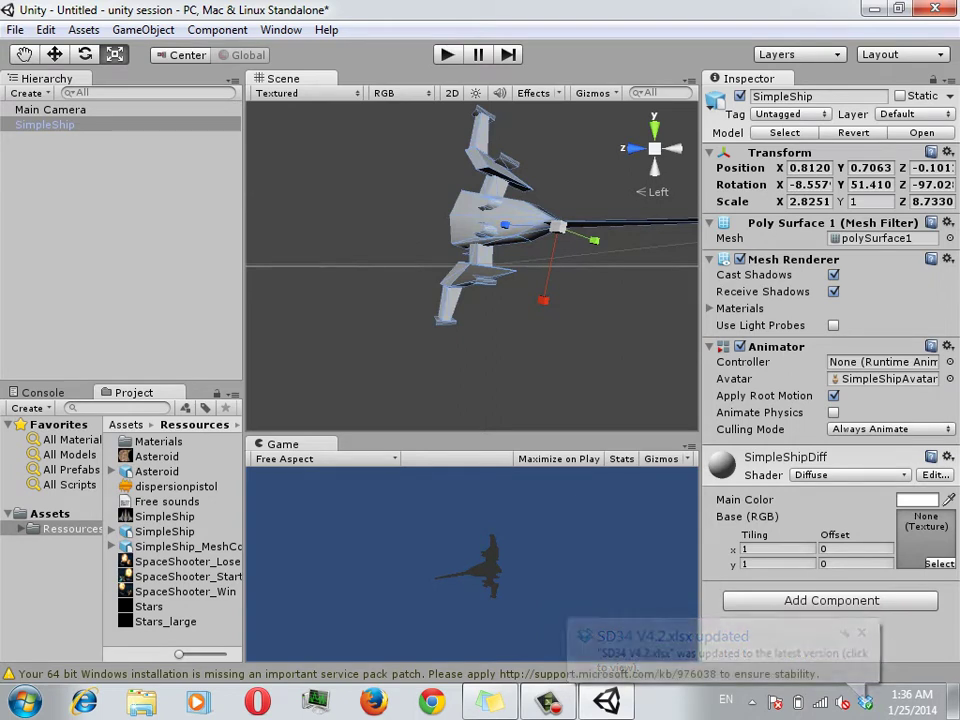
key(q)
mouse_move(470, 260)
mouse_down()
mouse_move(340, 260)
mouse_move(440, 260)
mouse_up()
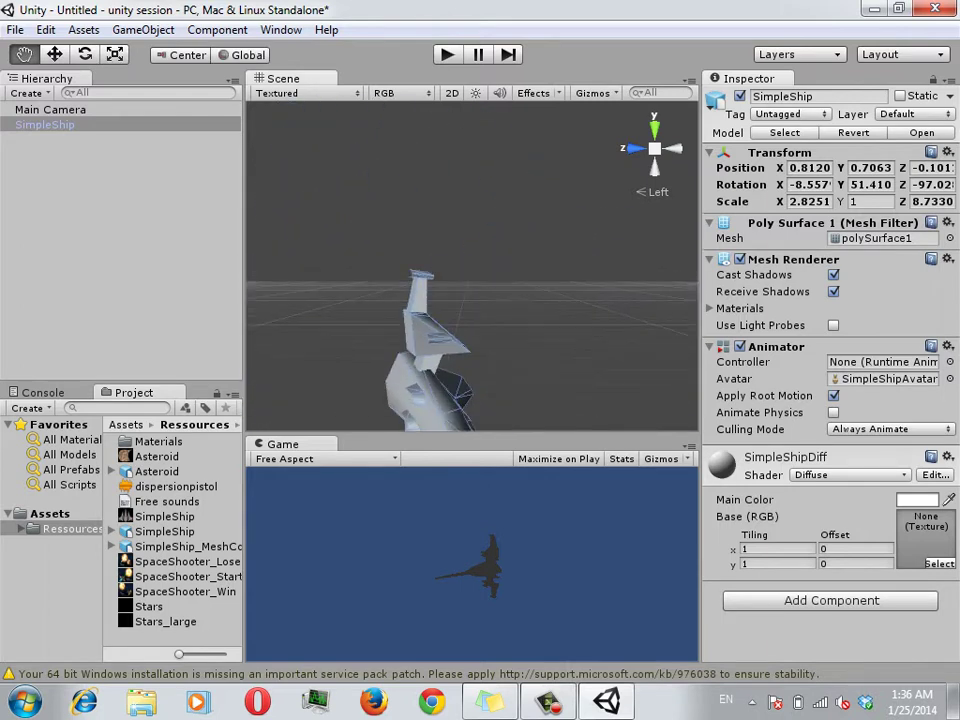
key(w)
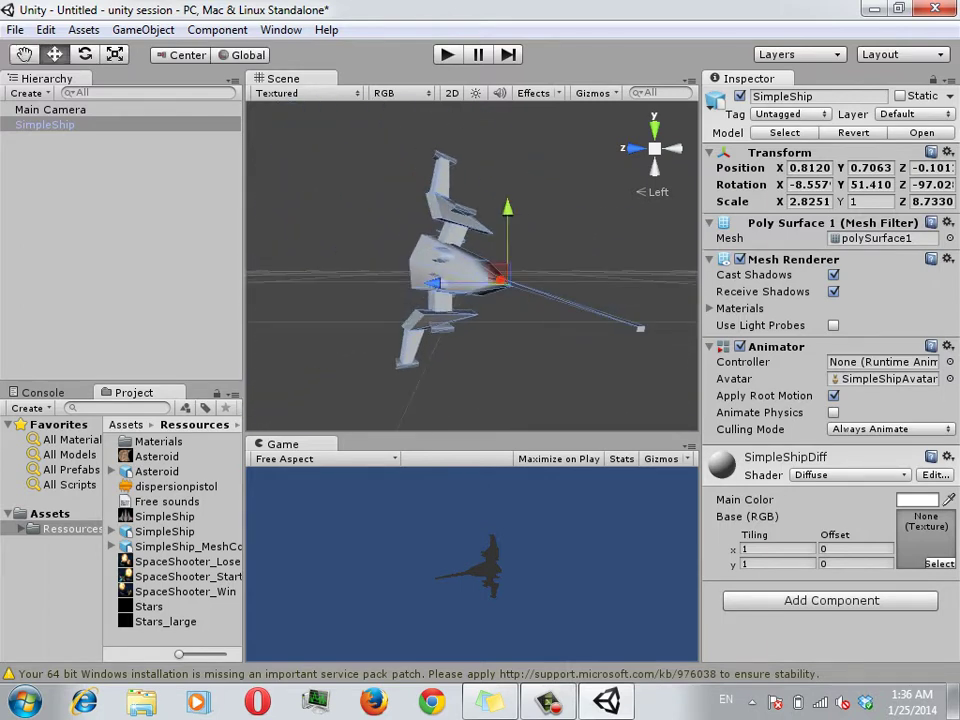
mouse_move(497, 274)
mouse_down()
mouse_move(511, 242)
mouse_move(488, 237)
mouse_move(560, 228)
mouse_move(545, 180)
mouse_up()
Stretch the ship further along Z and scale it evenly to 3.9330, 1.3921, 29.119.
key(e)
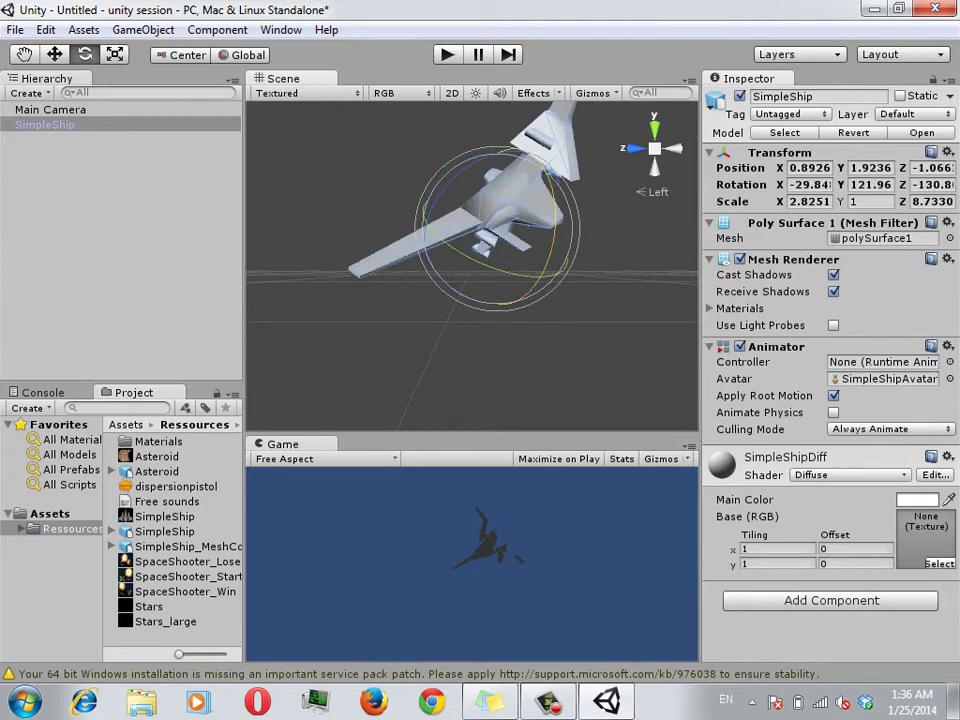
key(r)
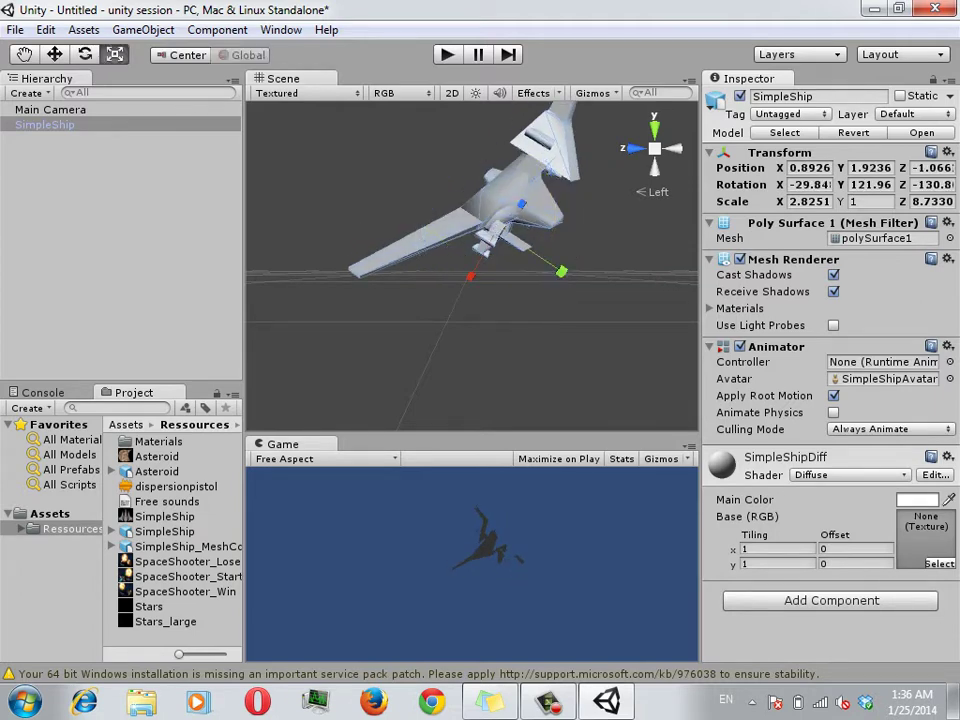
drag(521, 204, 477, 249)
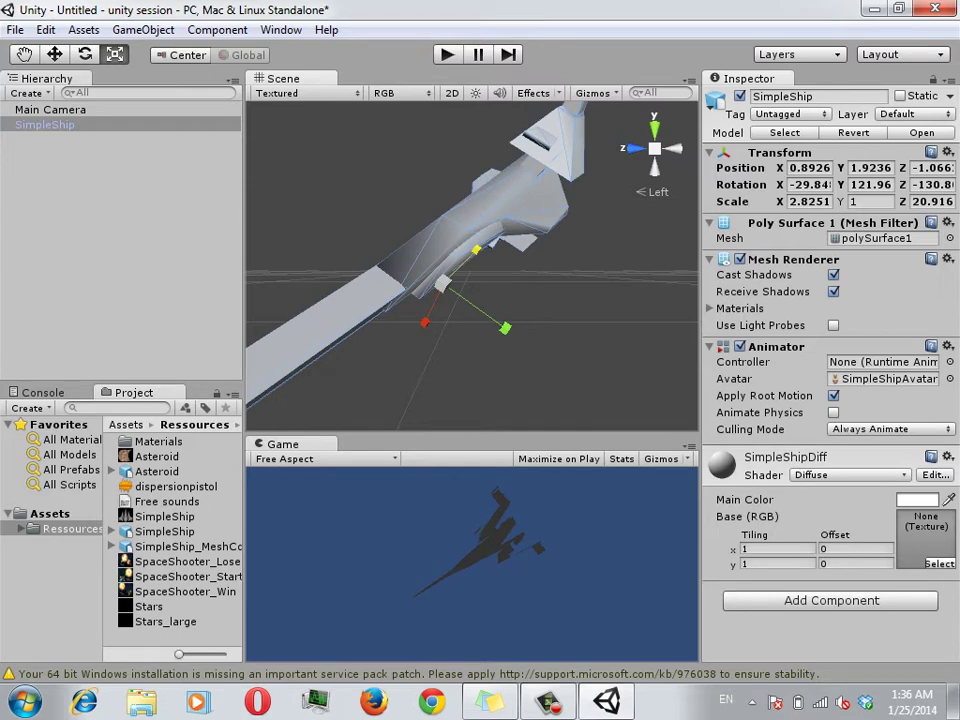
mouse_move(441, 283)
mouse_down()
mouse_move(452, 276)
mouse_move(430, 296)
mouse_move(452, 278)
mouse_up()
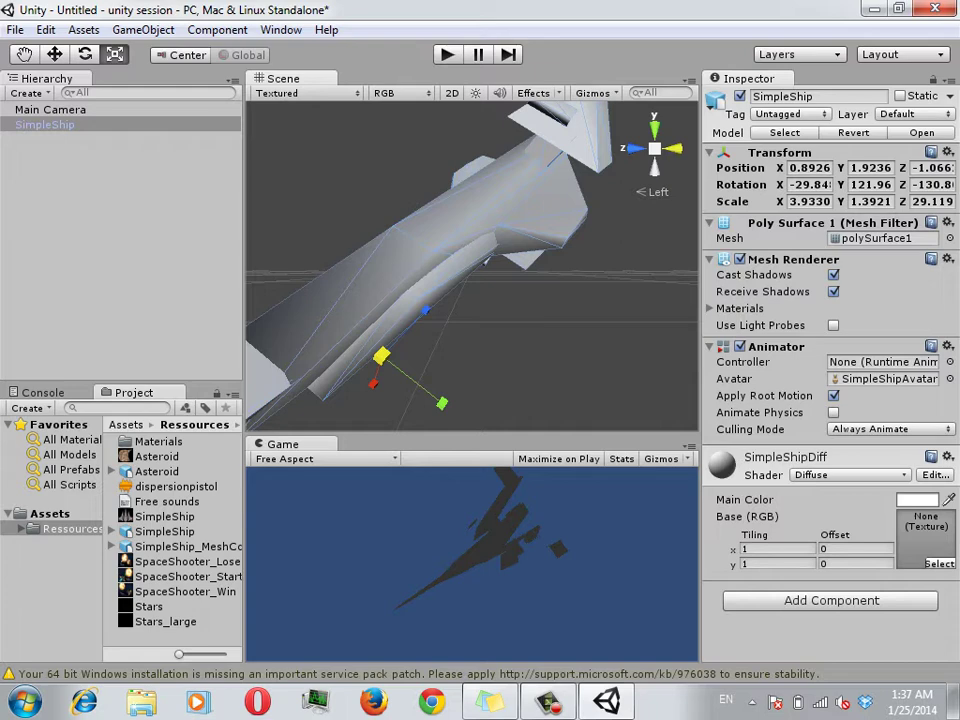
Set SimpleShip's Scale X, Y and Z to 1 in the Inspector.
click(809, 167)
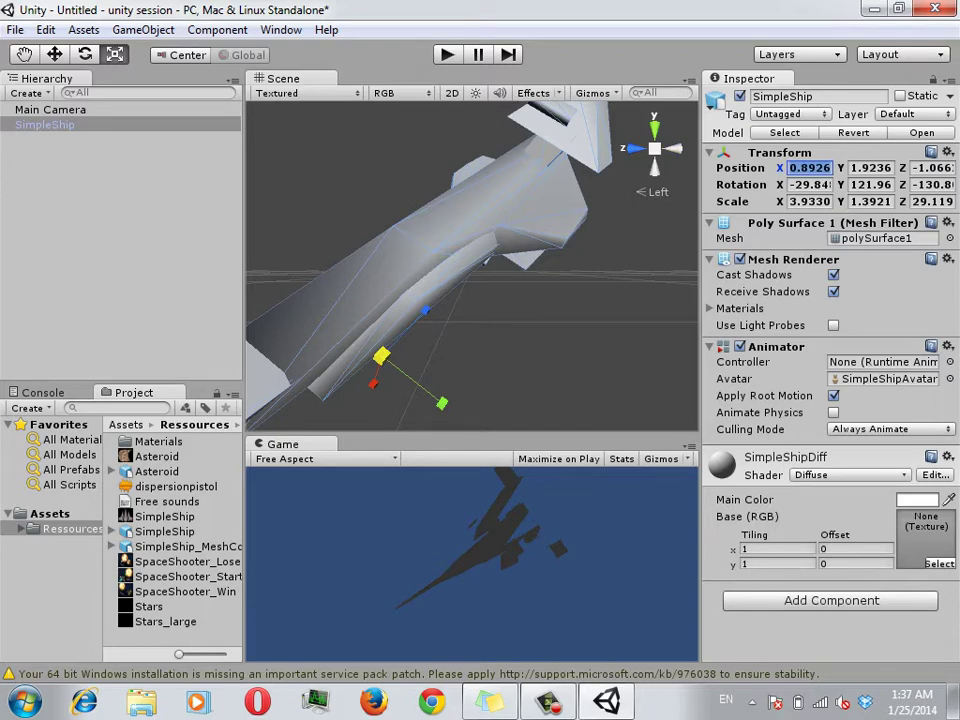
click(809, 184)
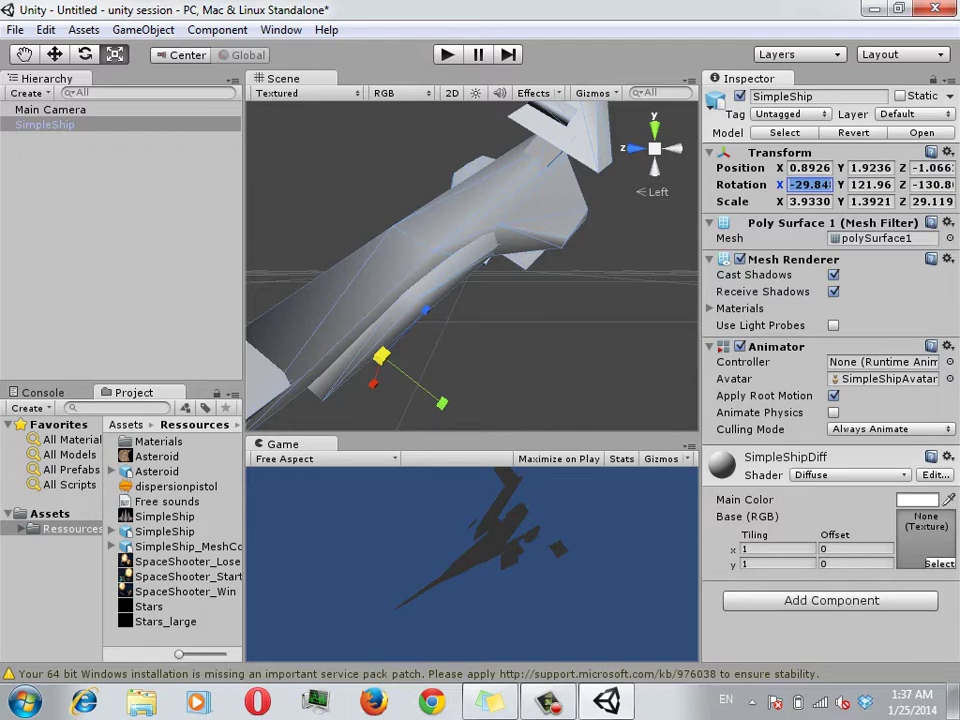
right_click(819, 200)
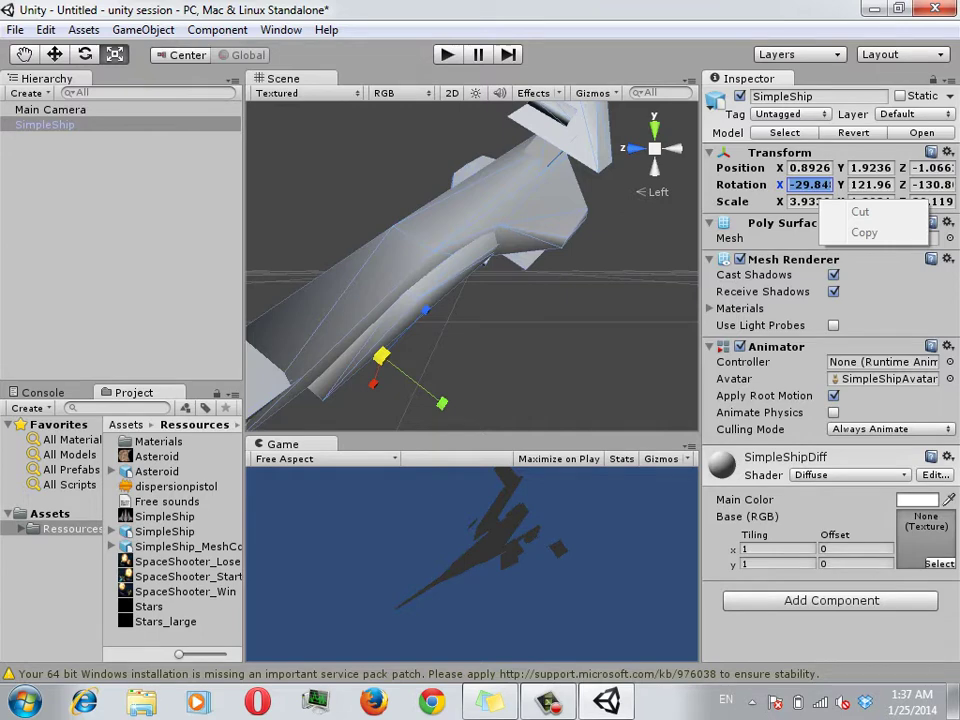
click(869, 201)
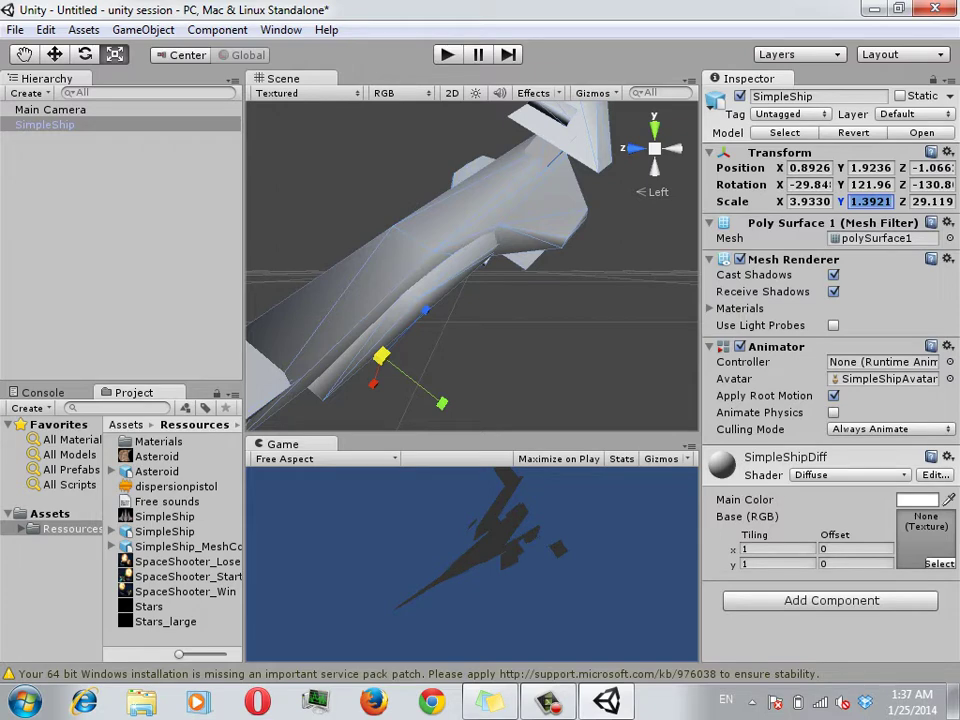
text(1)
click(810, 201)
text(1)
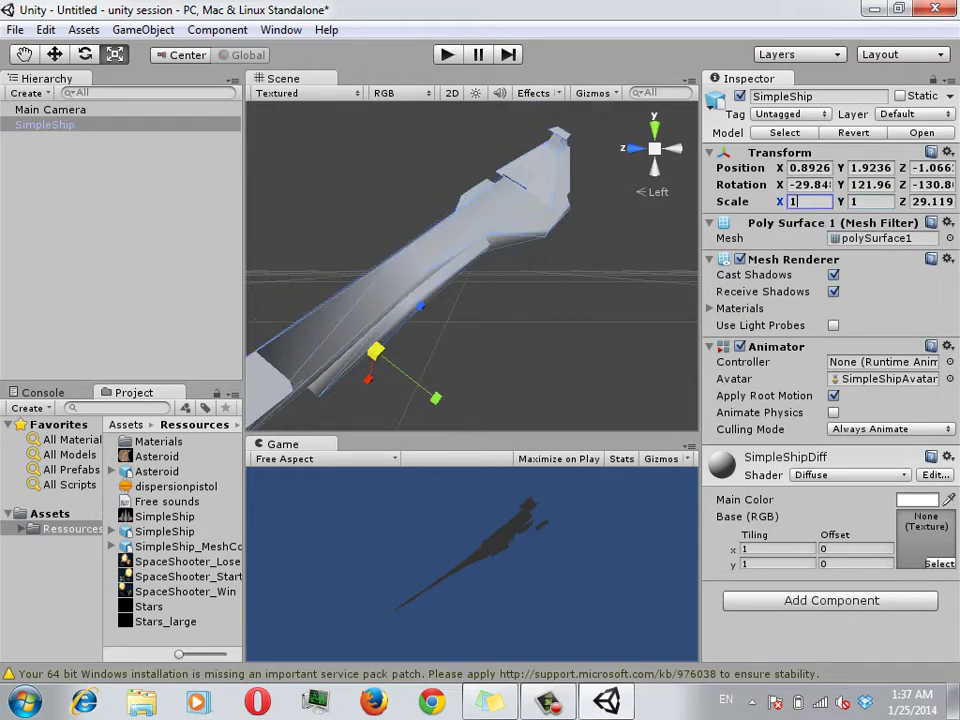
click(930, 201)
text(1)
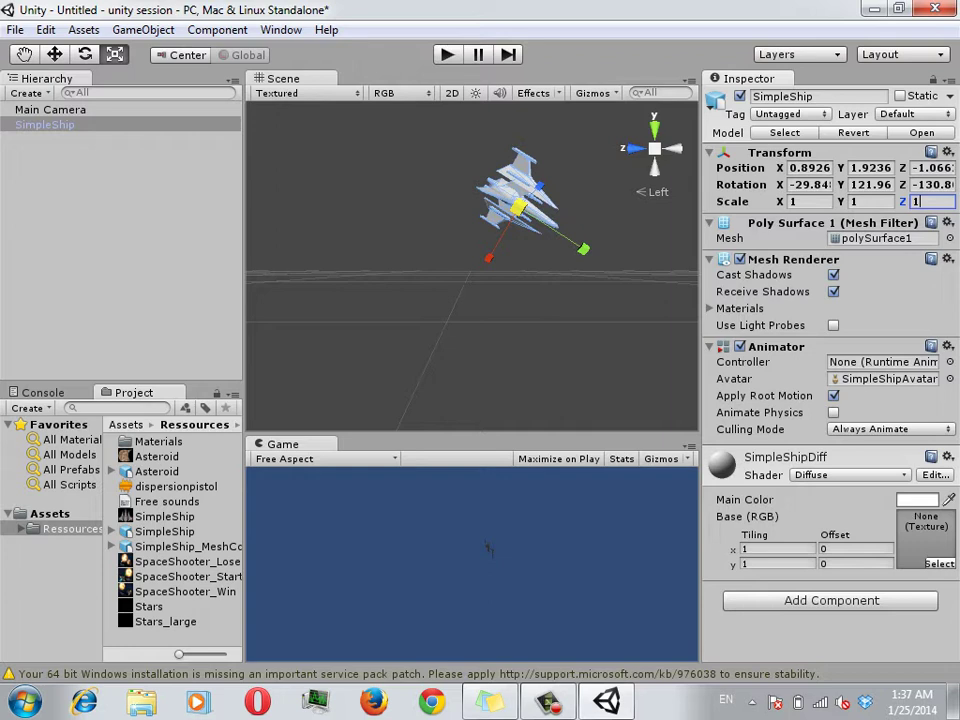
Set SimpleShip's Rotation X, Y and Z to 1.
click(810, 184)
text(1)
click(870, 184)
text(1)
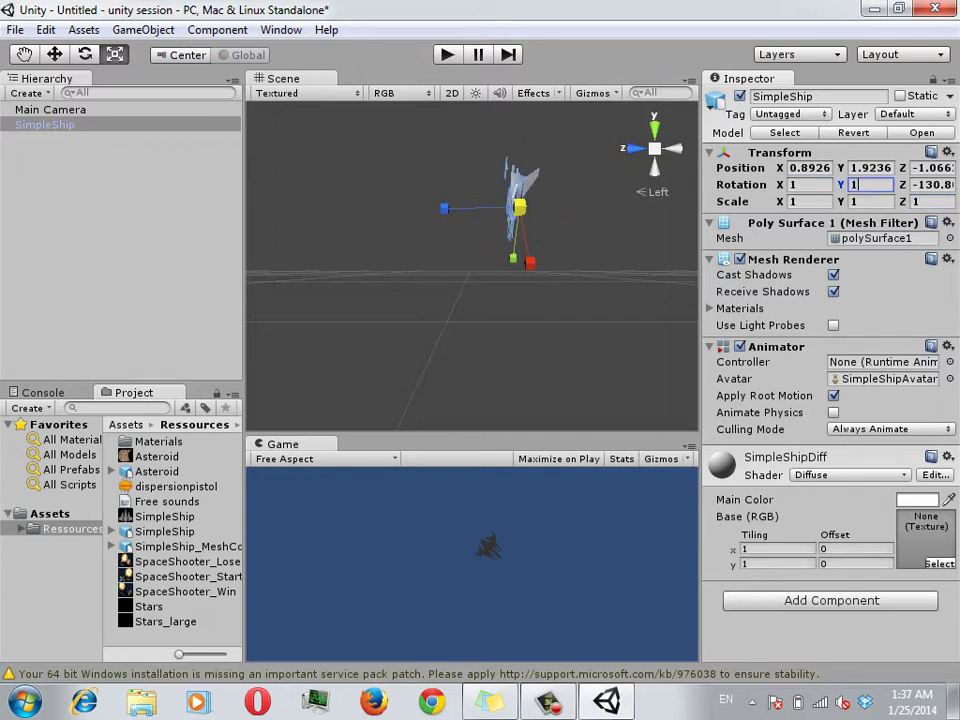
click(930, 184)
text(1)
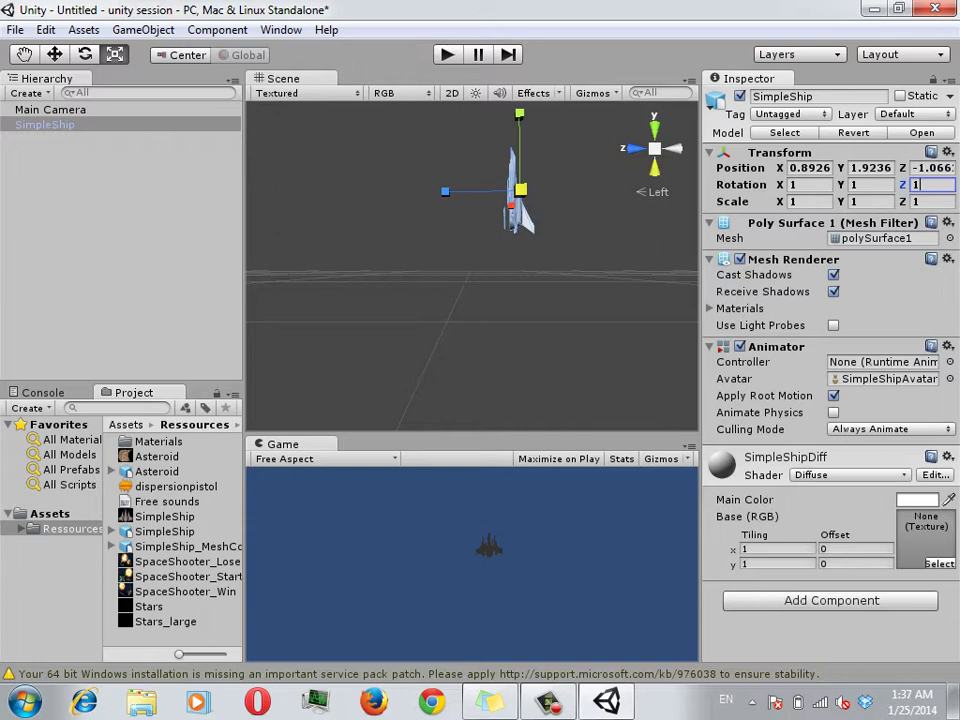
Cycle the Front, Right and Back gizmo views, then Alt-orbit around the ship.
click(677, 148)
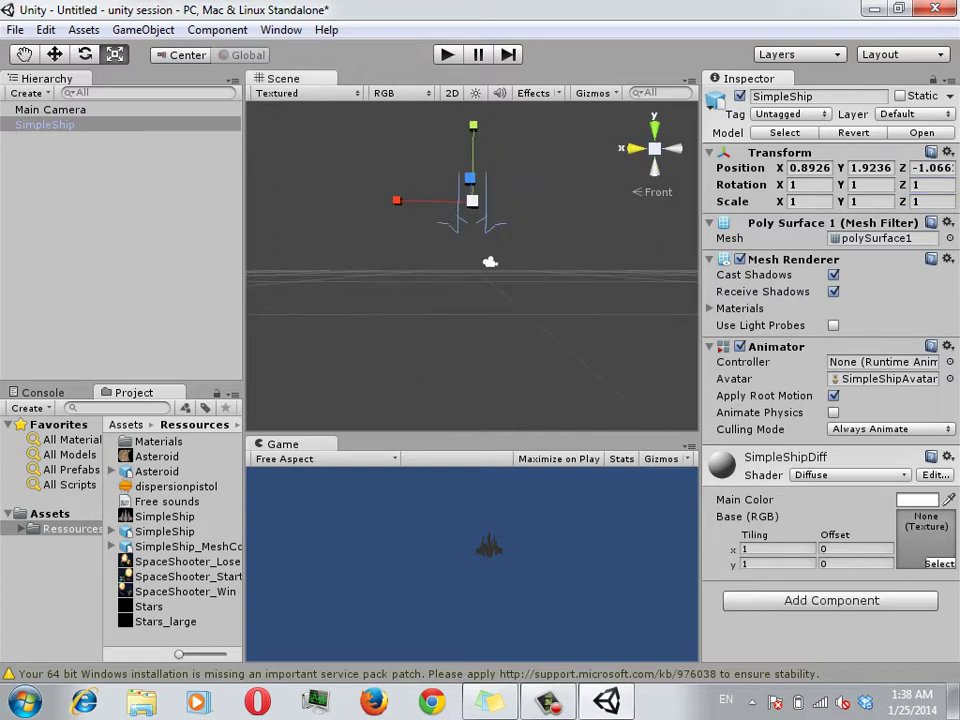
click(621, 148)
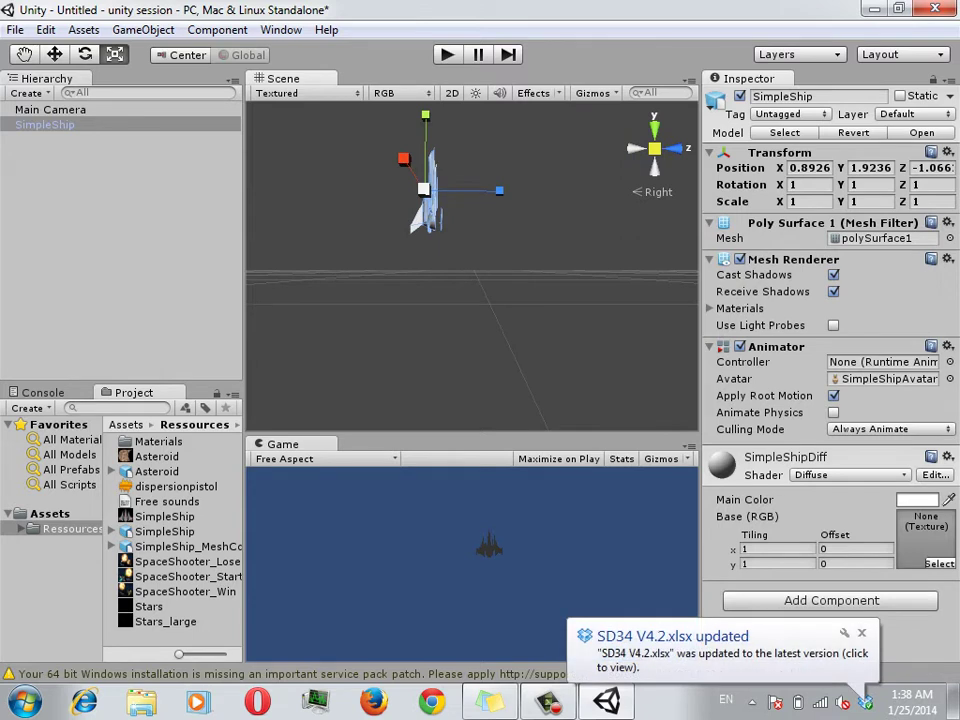
click(686, 148)
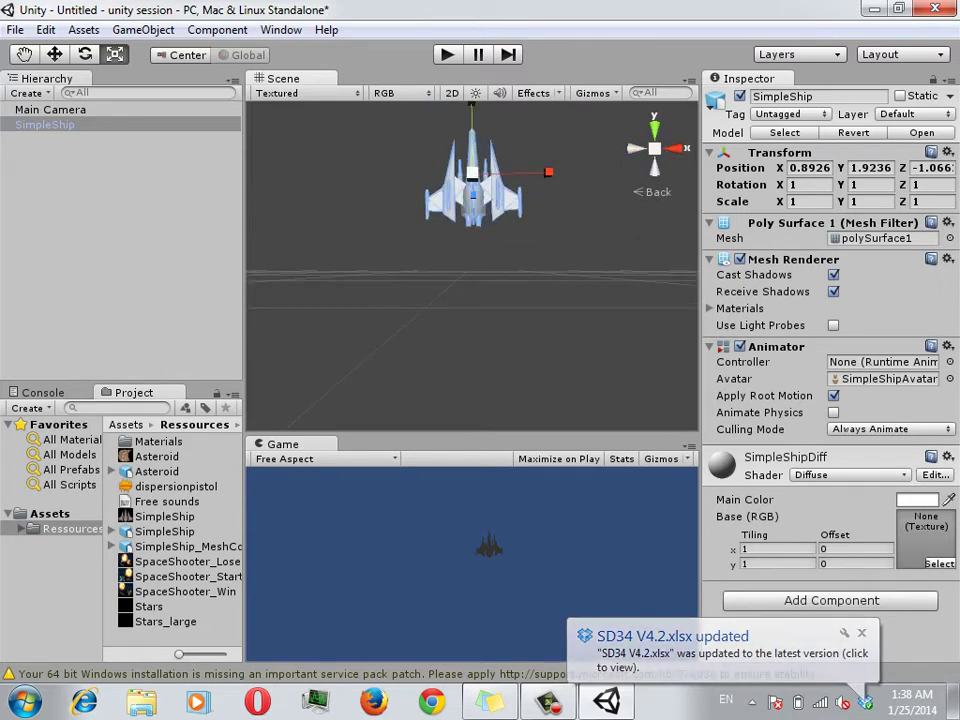
key(alt)
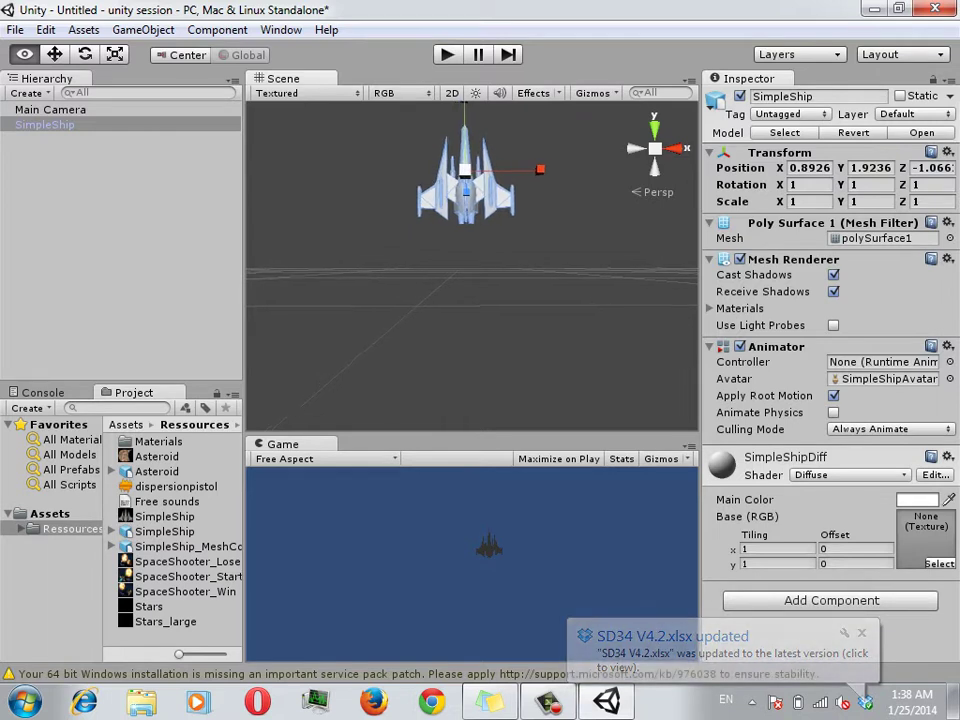
alt+drag(470, 300, 570, 290)
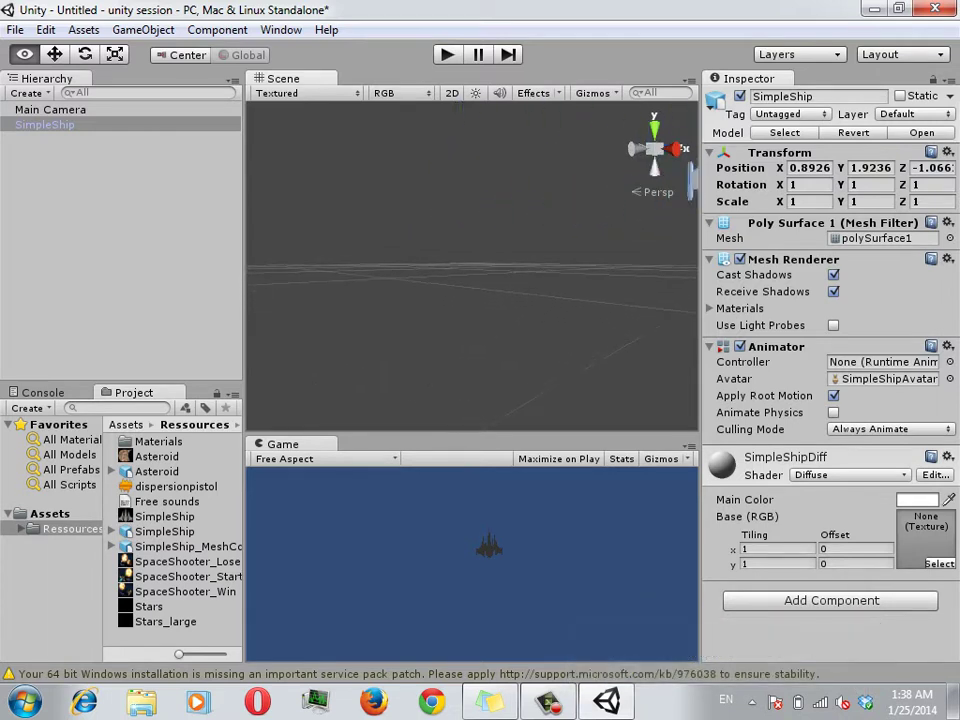
mouse_move(570, 290)
alt+mouse_down()
mouse_move(690, 290)
mouse_move(650, 280)
alt+mouse_up()
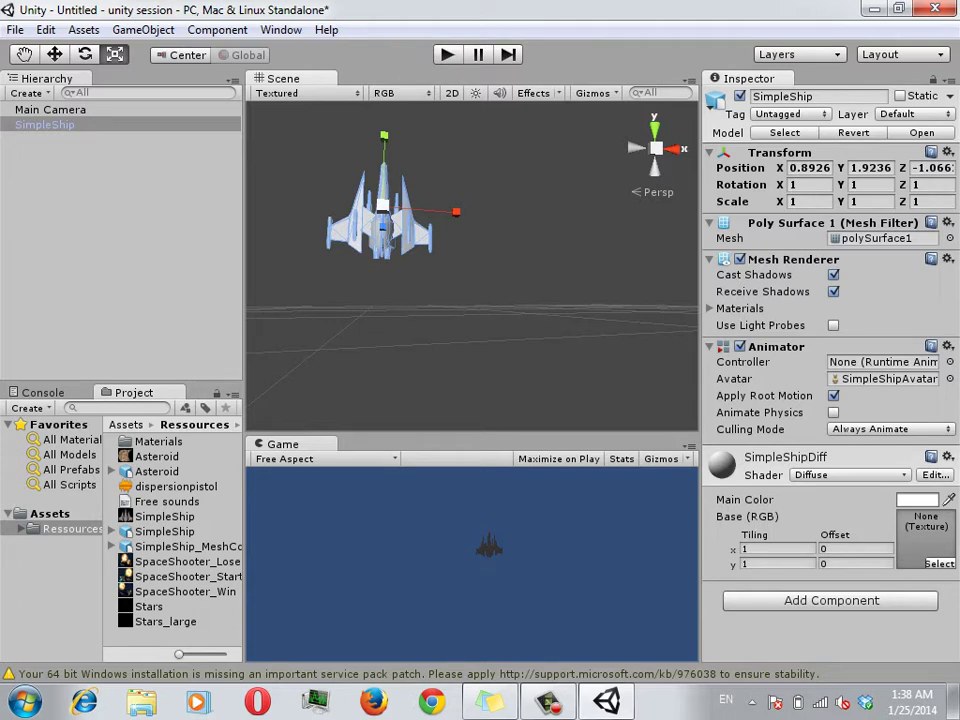
Pan the view, frame SimpleShip with F, and orbit to a low side angle.
mouse_move(650, 280)
mouse_down()
mouse_move(610, 215)
mouse_move(677, 300)
mouse_up()
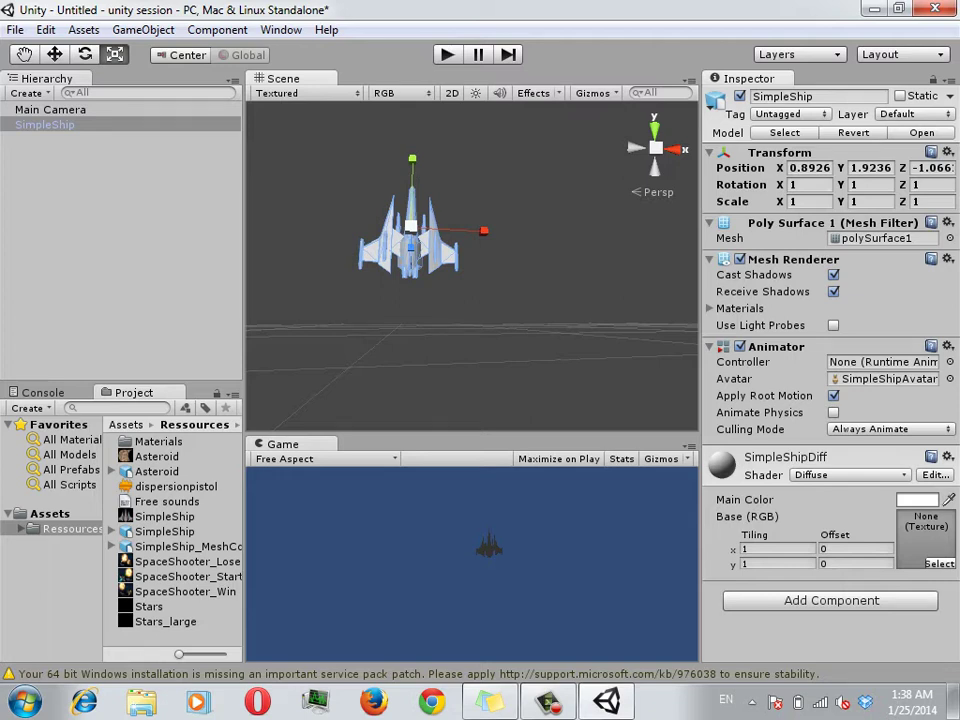
middle_drag(470, 250, 330, 275)
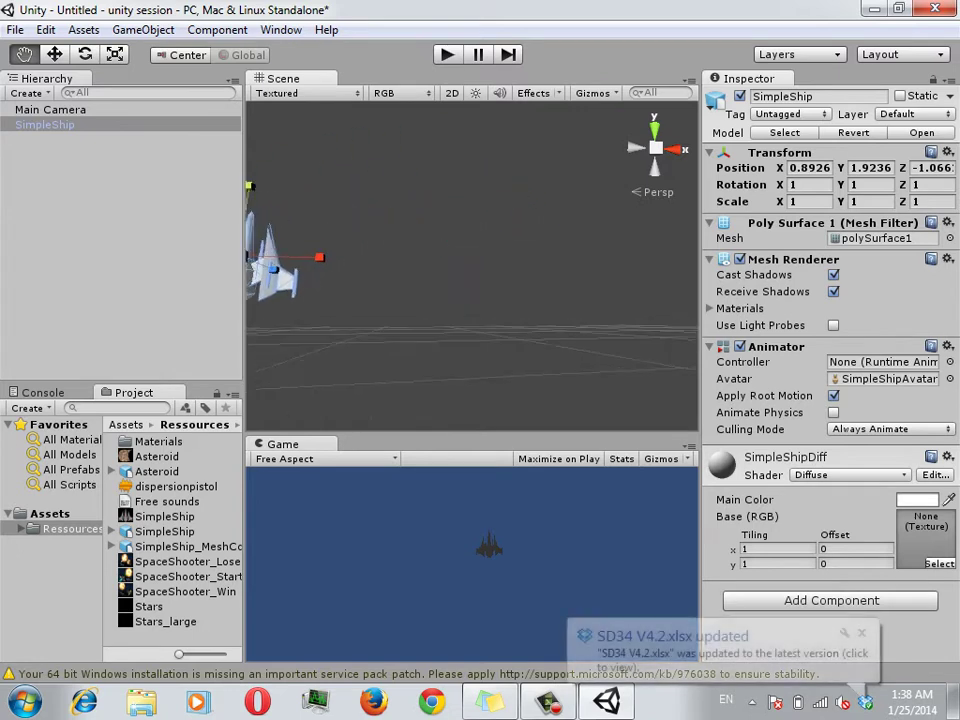
key(f)
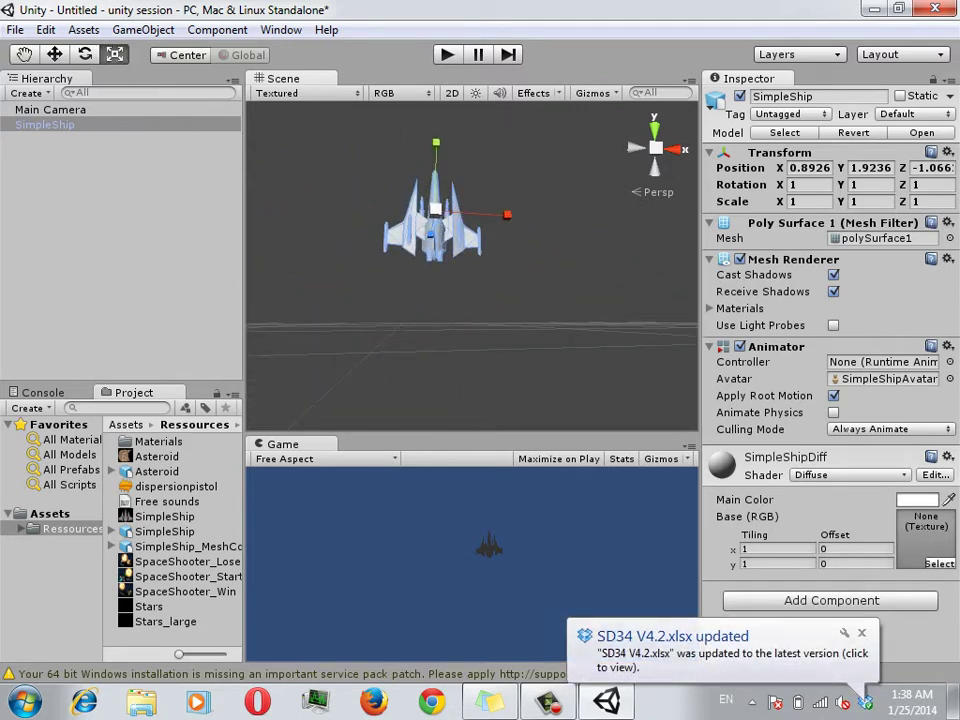
mouse_move(470, 250)
alt+mouse_down()
mouse_move(470, 330)
mouse_move(430, 320)
alt+mouse_up()
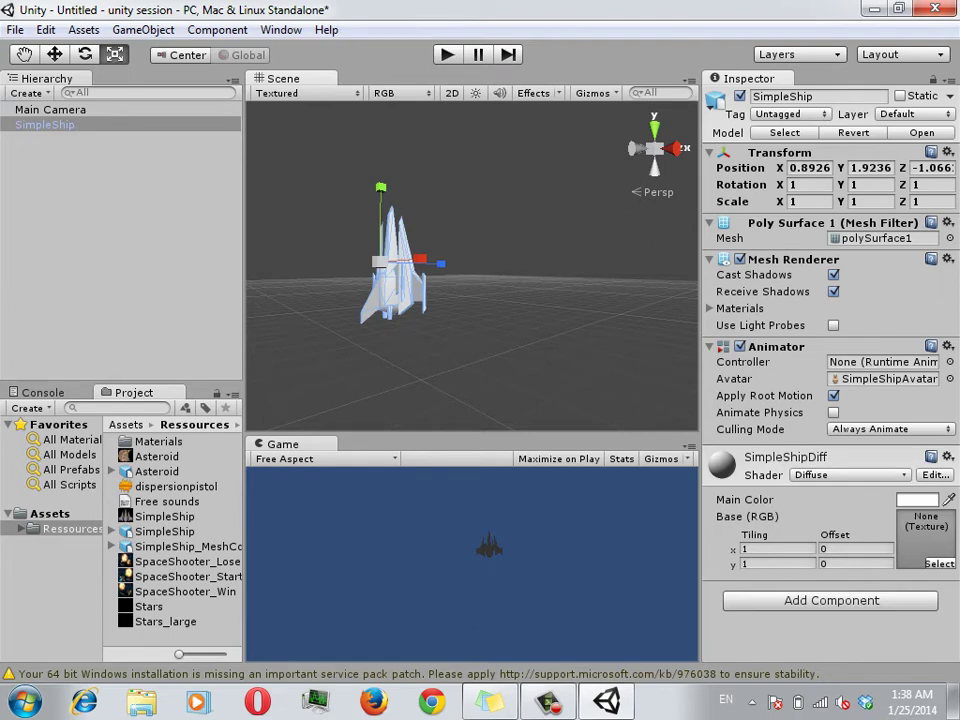
Select SimpleShip and cycle through the Back, Right and Top views.
double_click(45, 124)
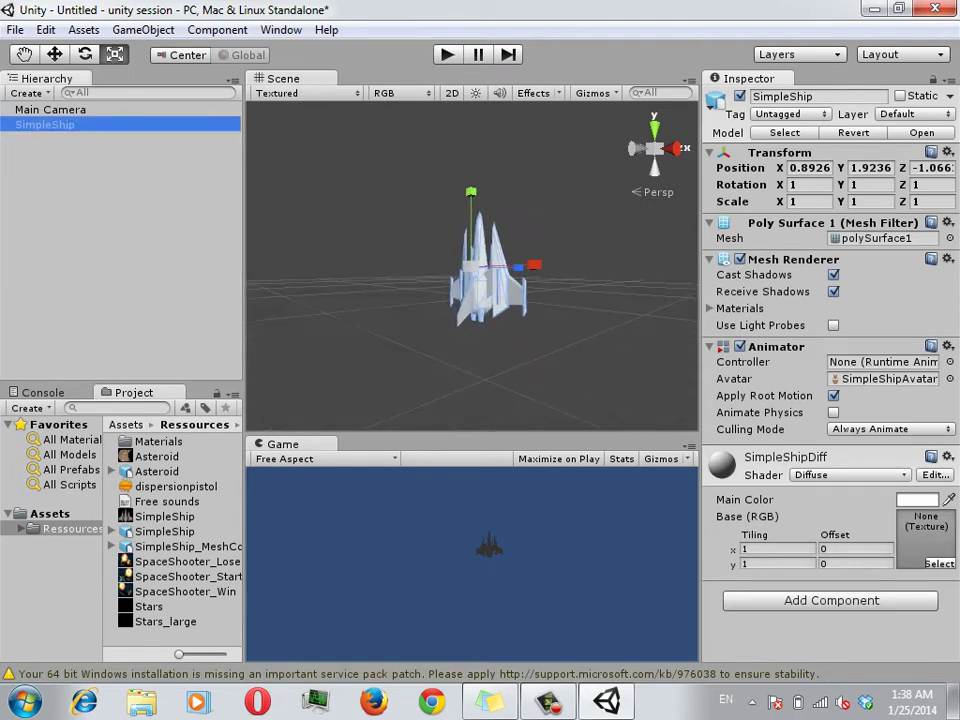
click(657, 150)
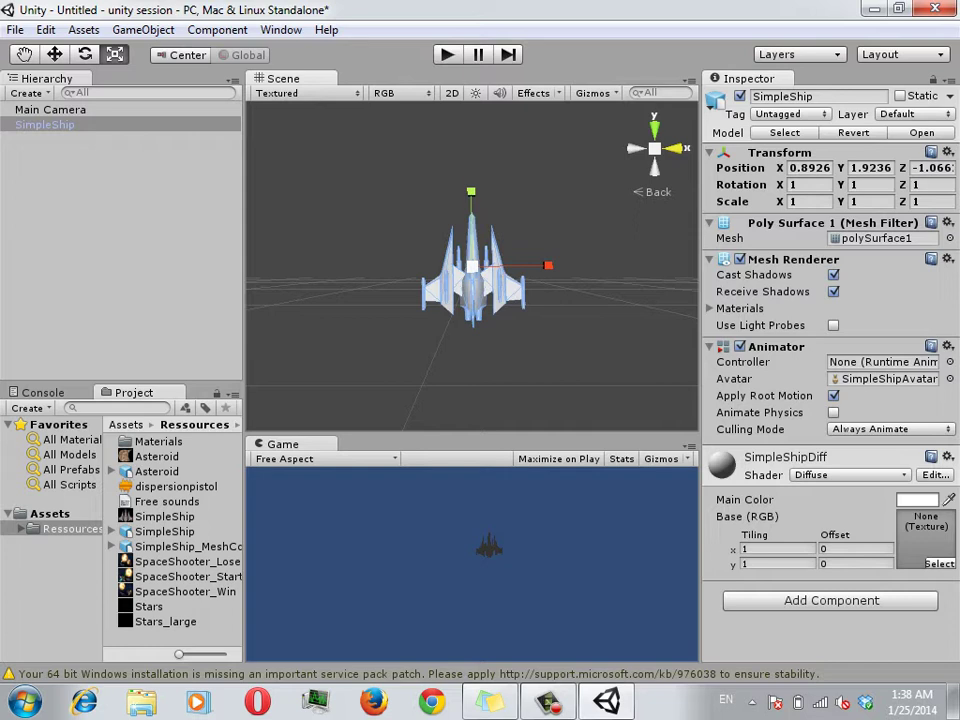
click(676, 148)
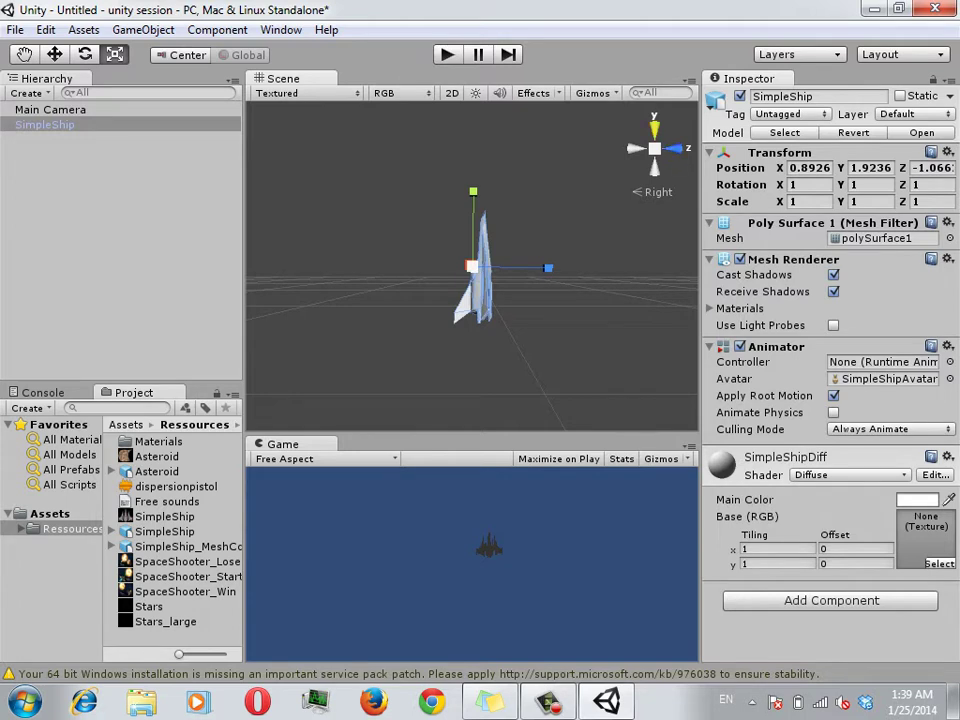
click(655, 125)
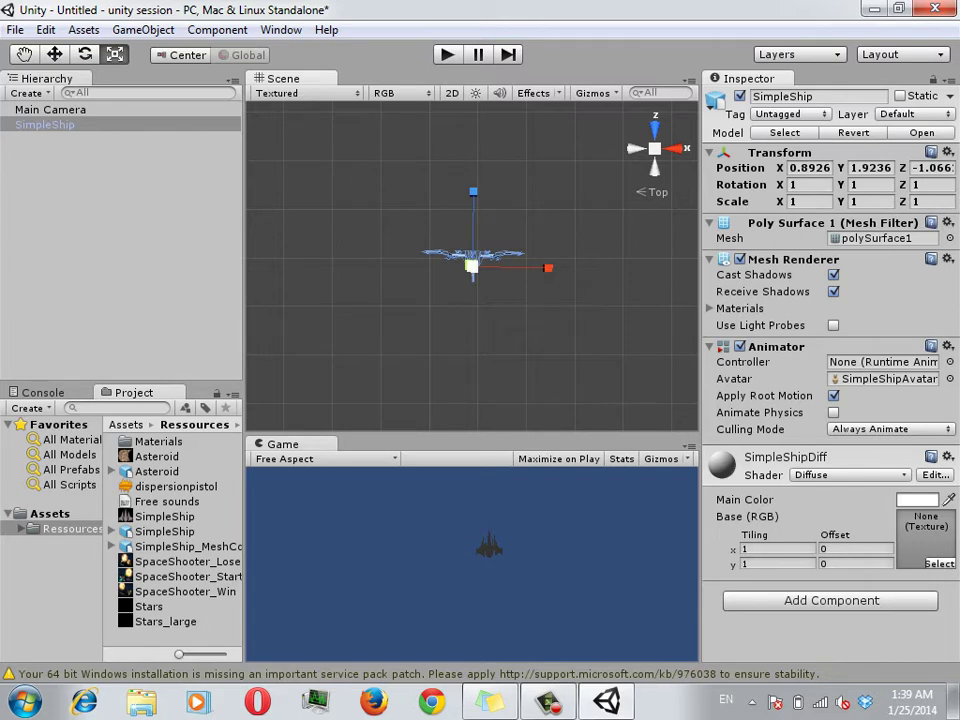
Orbit and pan until the ship stands upright, then snap back to the Back view.
alt+drag(300, 150, 360, 300)
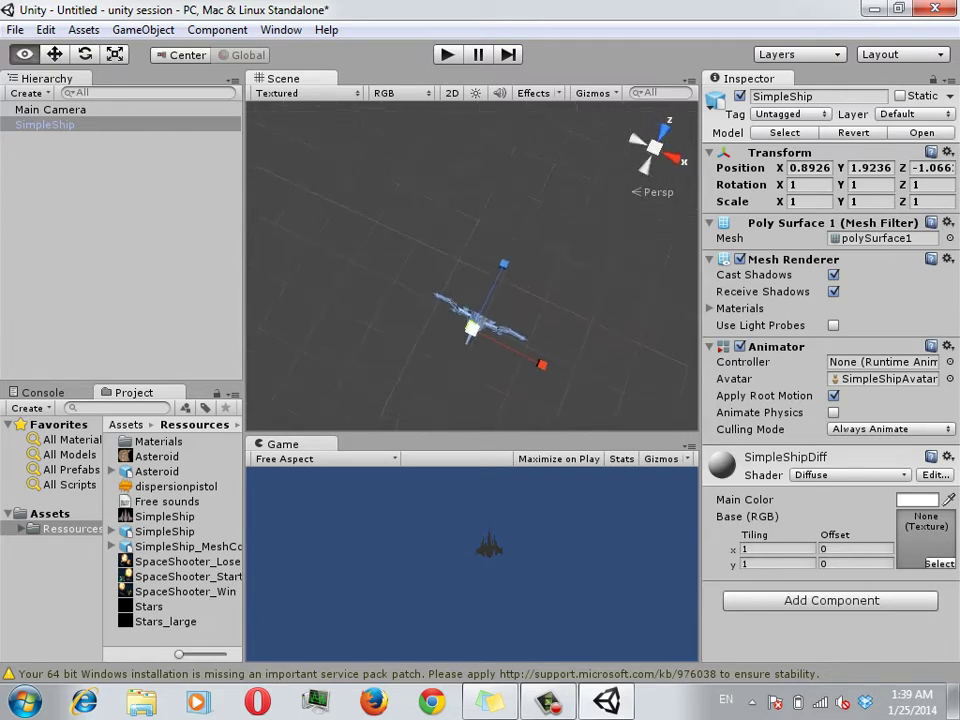
middle_drag(480, 390, 395, 245)
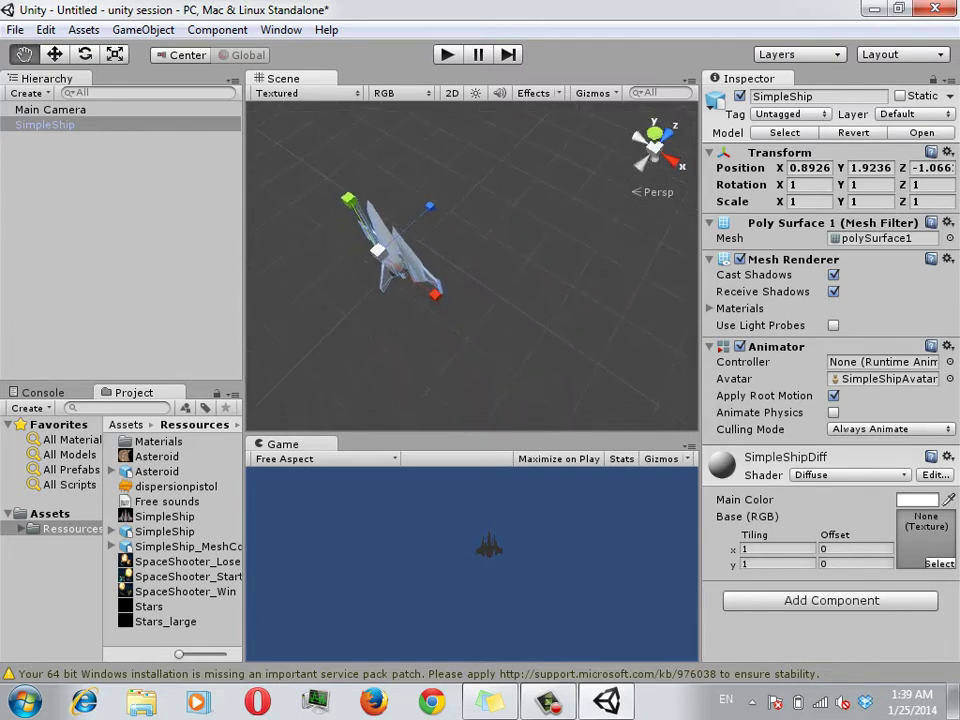
mouse_move(400, 300)
alt+mouse_down()
mouse_move(390, 230)
mouse_move(410, 170)
alt+mouse_up()
alt+drag(400, 250, 440, 250)
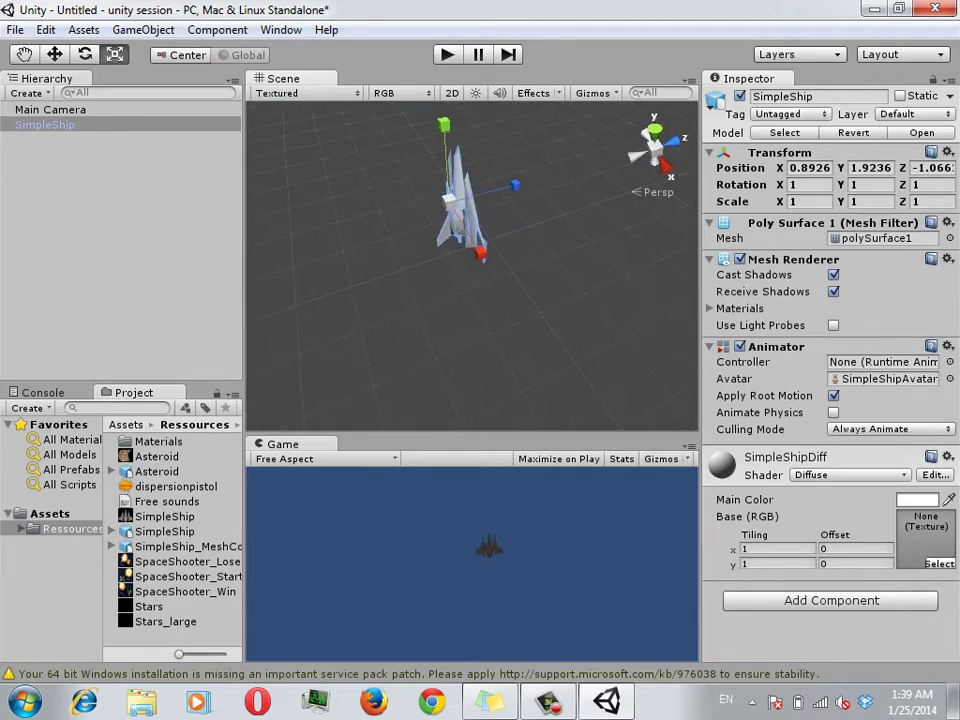
middle_drag(440, 215, 435, 325)
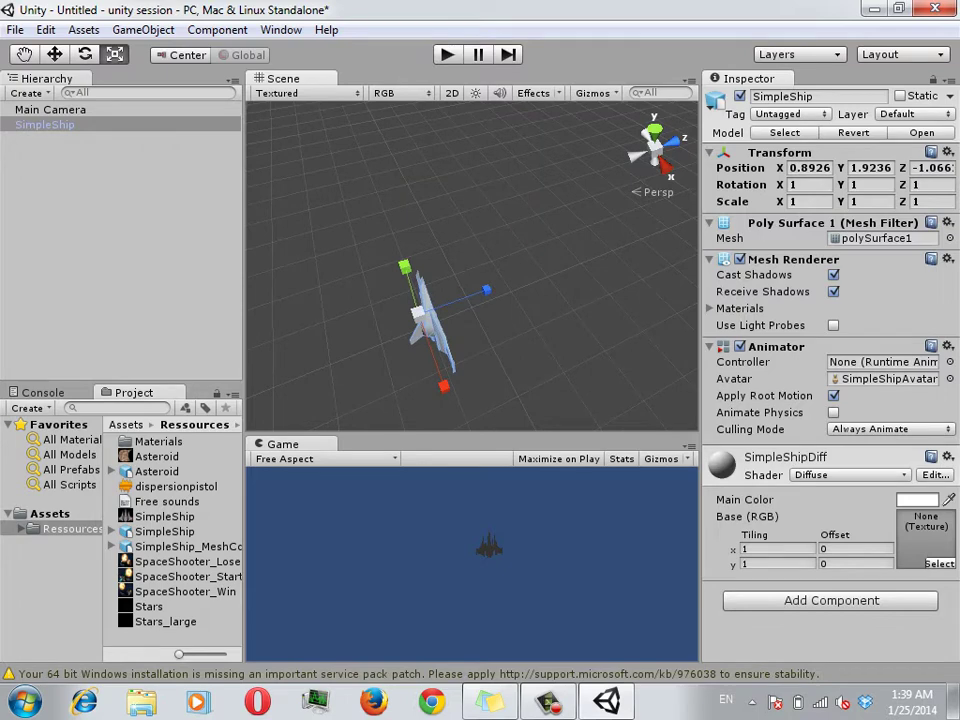
click(637, 153)
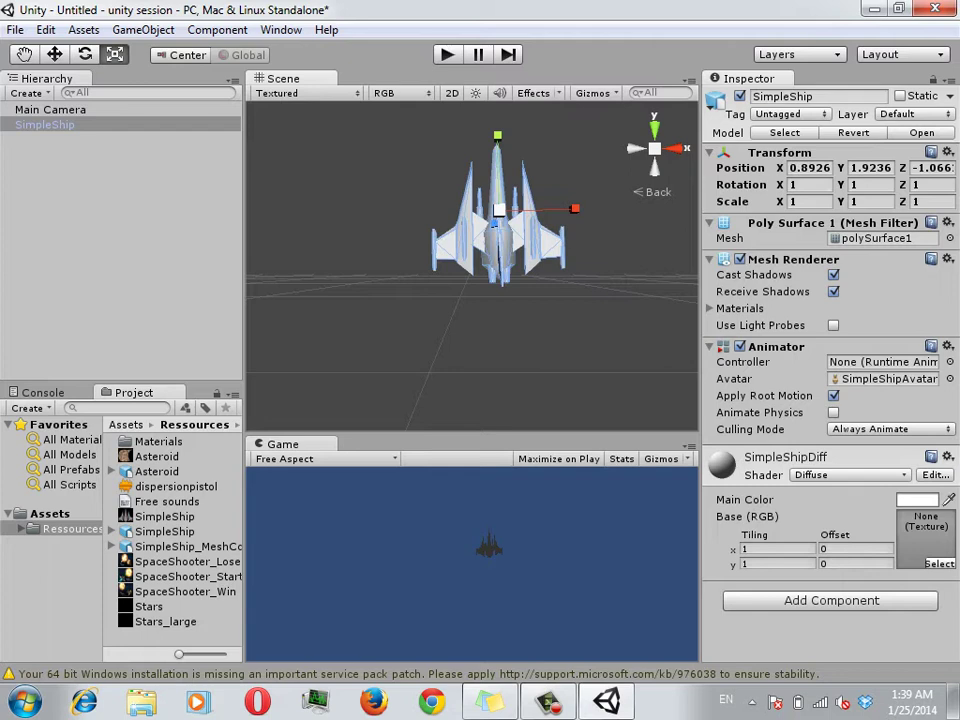
Frame SimpleShip with the Move tool active and reselect it in the Hierarchy.
key(w)
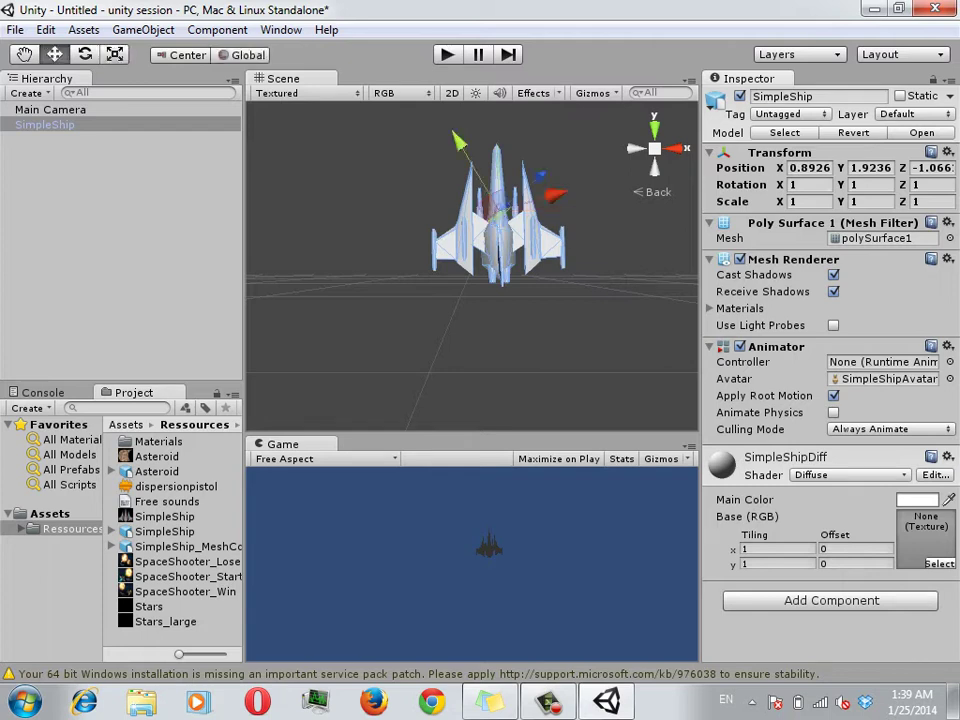
key(f)
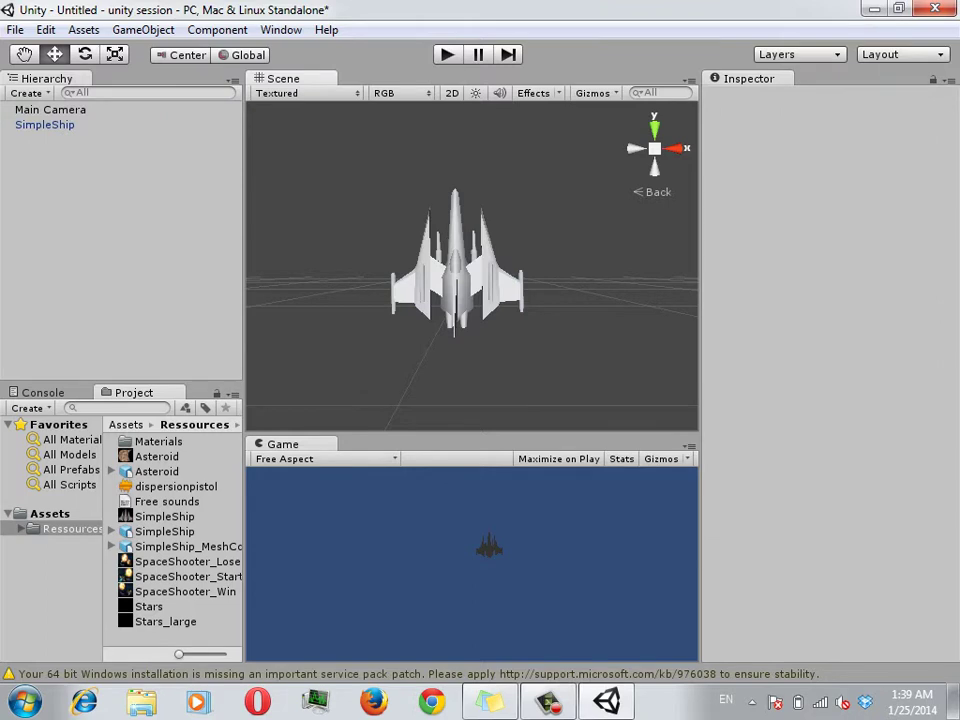
click(44, 124)
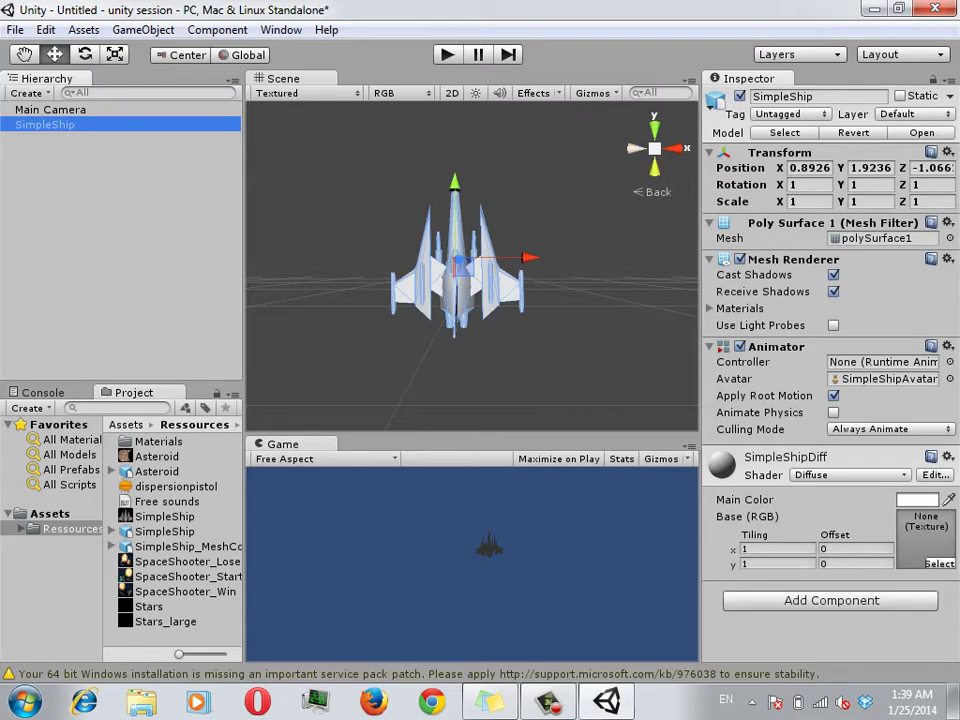
Turn SimpleShip to Rotation Y 90 and reselect it with the Move tool active.
key(e)
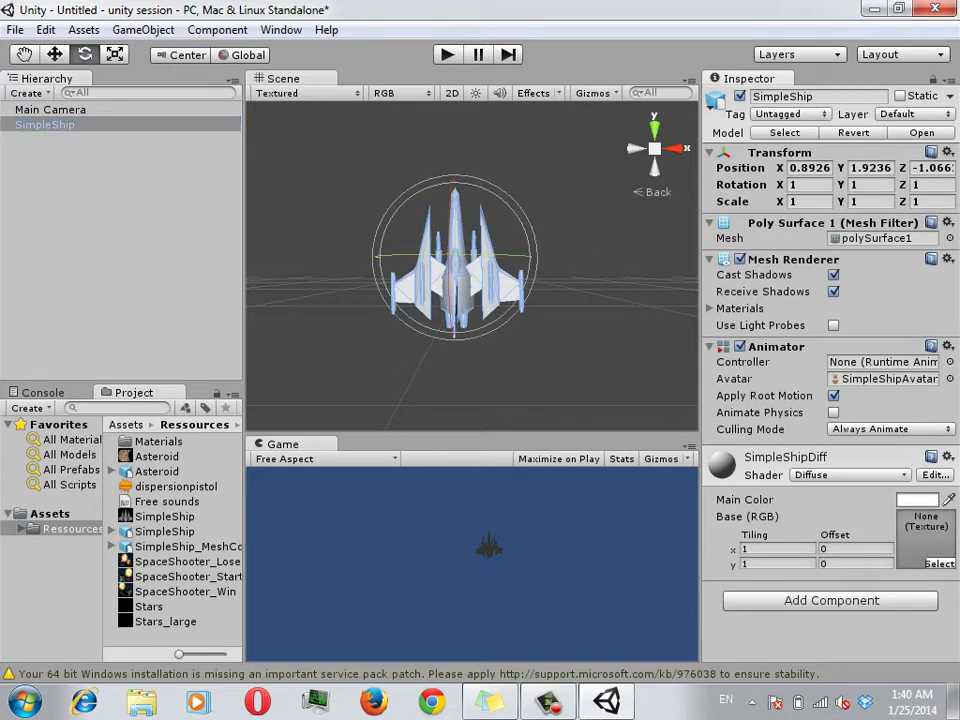
drag(440, 256, 500, 256)
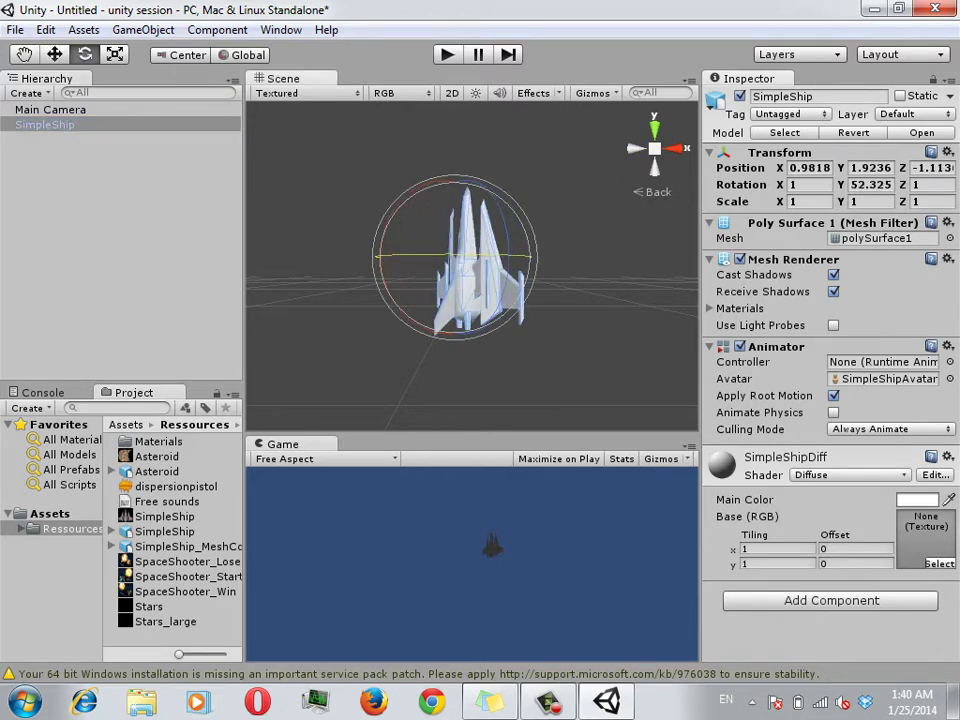
click(870, 185)
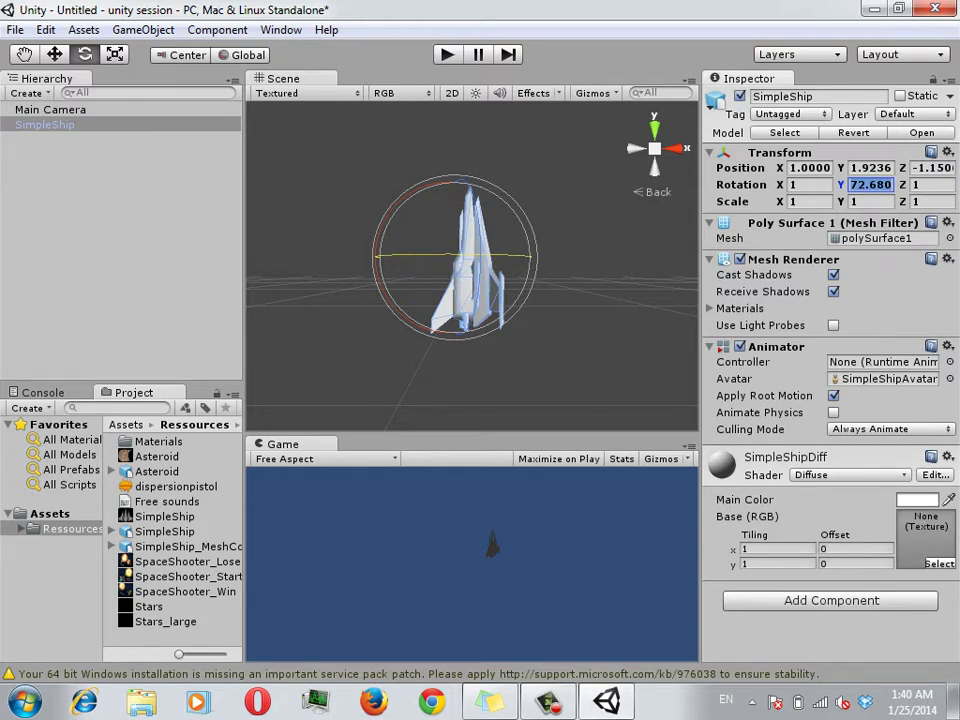
text(90)
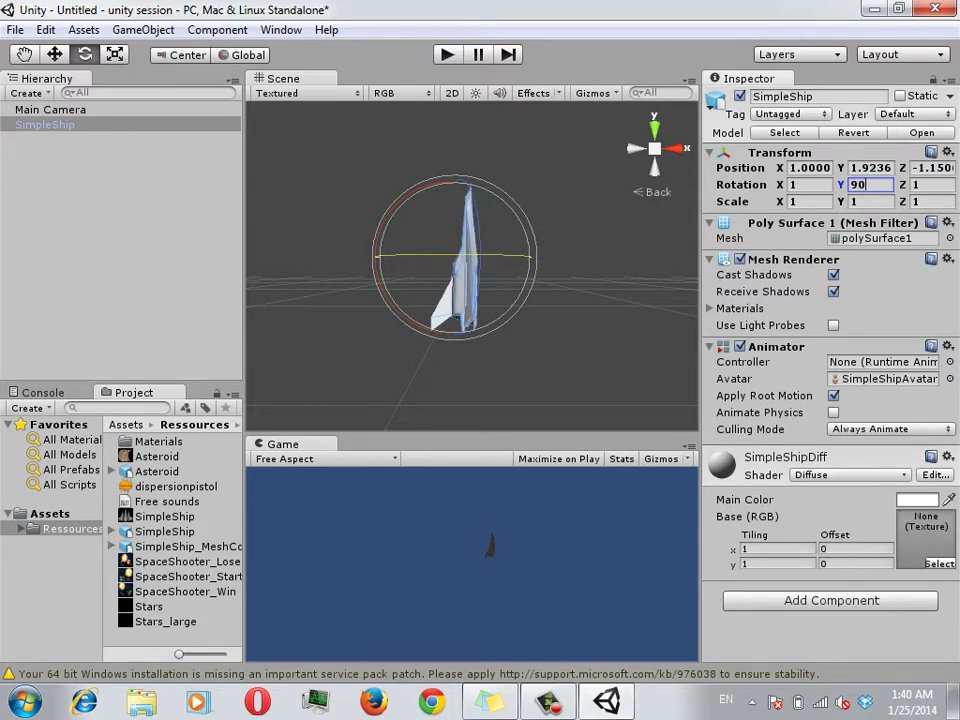
click(120, 250)
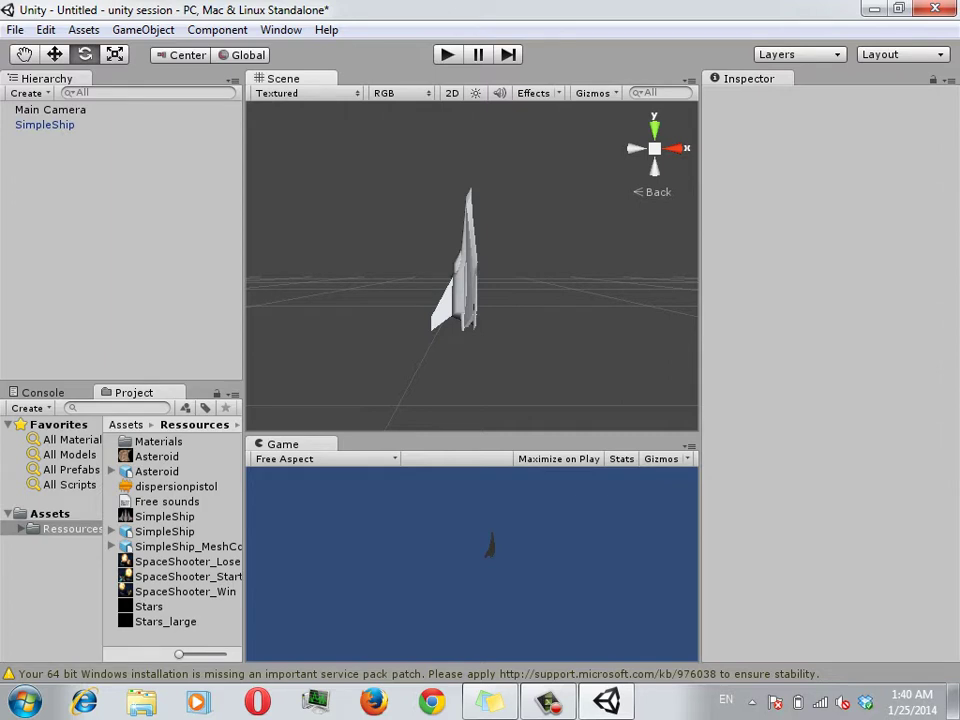
click(460, 265)
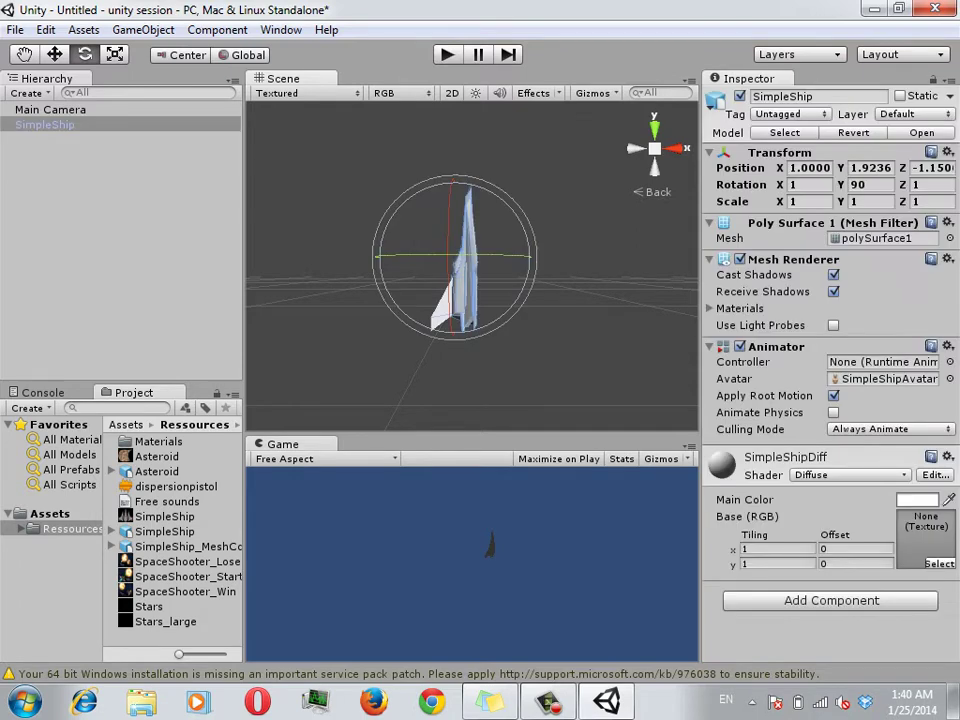
key(w)
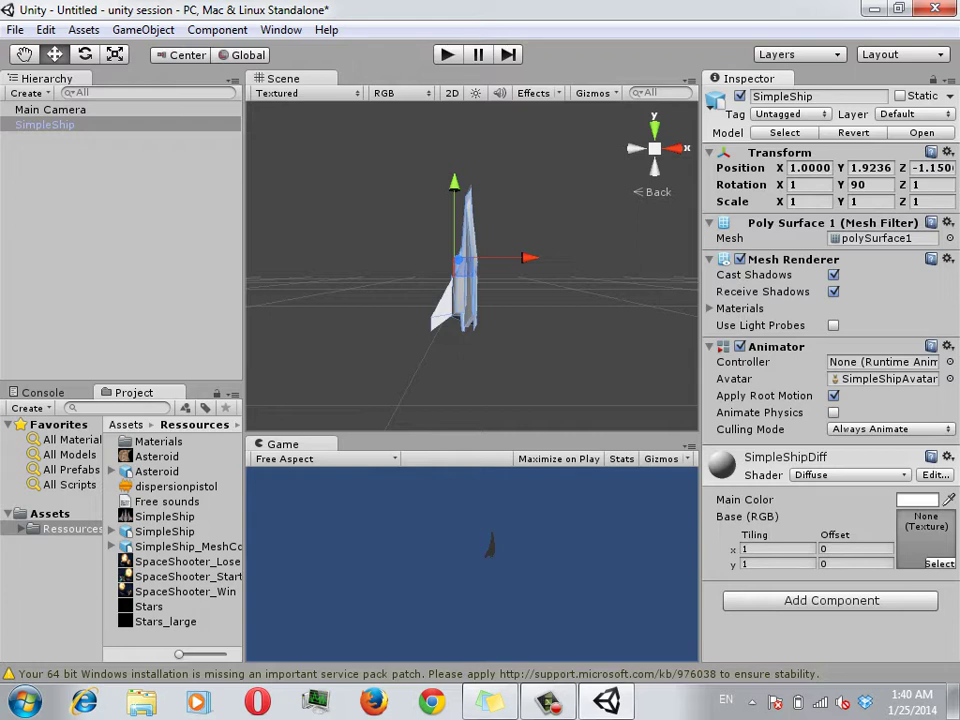
Switch handles from Global to Local, pan the ship right, and check Right, Back, Left views.
click(240, 55)
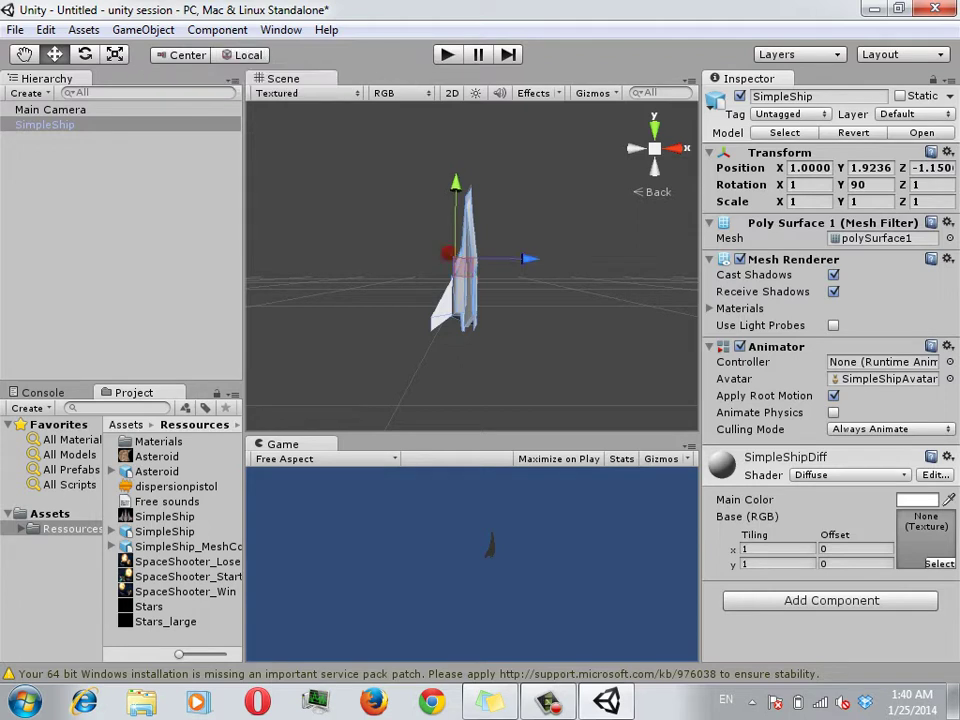
middle_drag(460, 260, 590, 310)
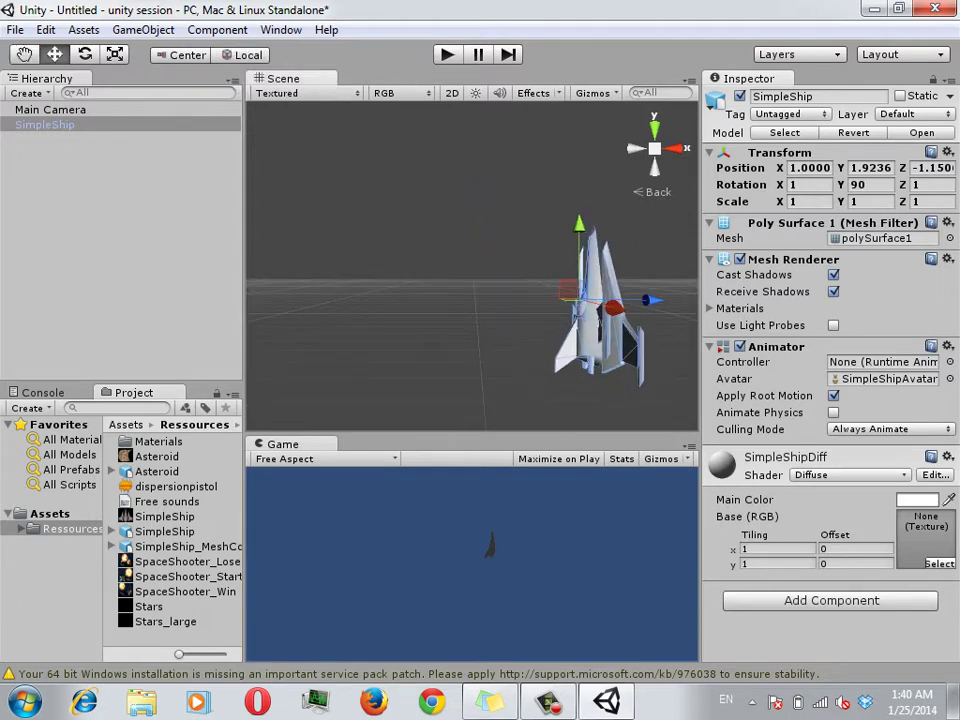
click(676, 148)
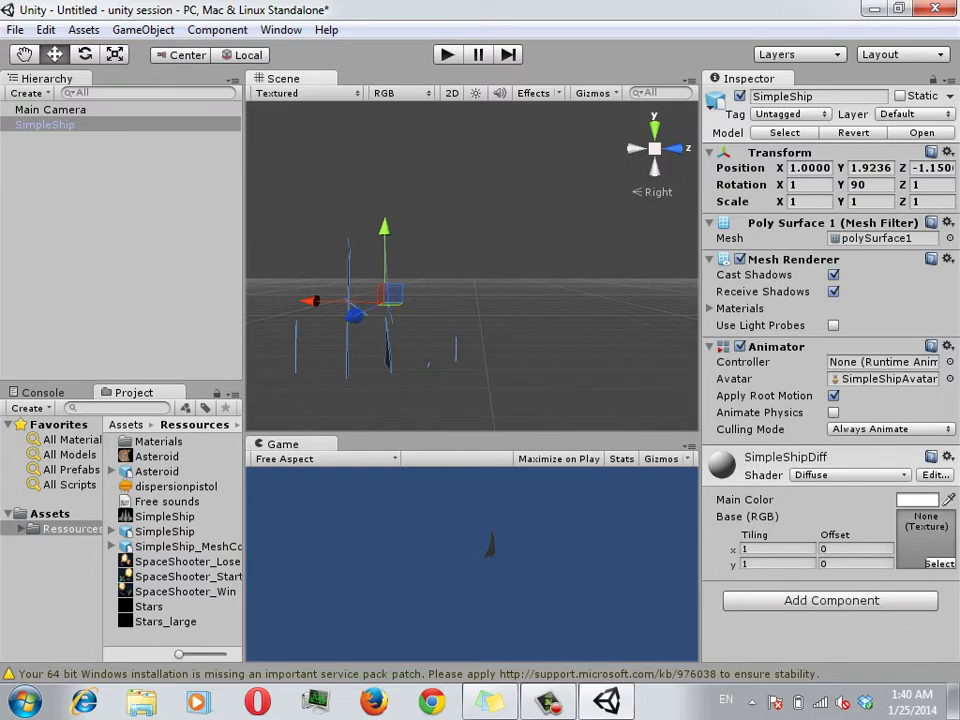
click(676, 148)
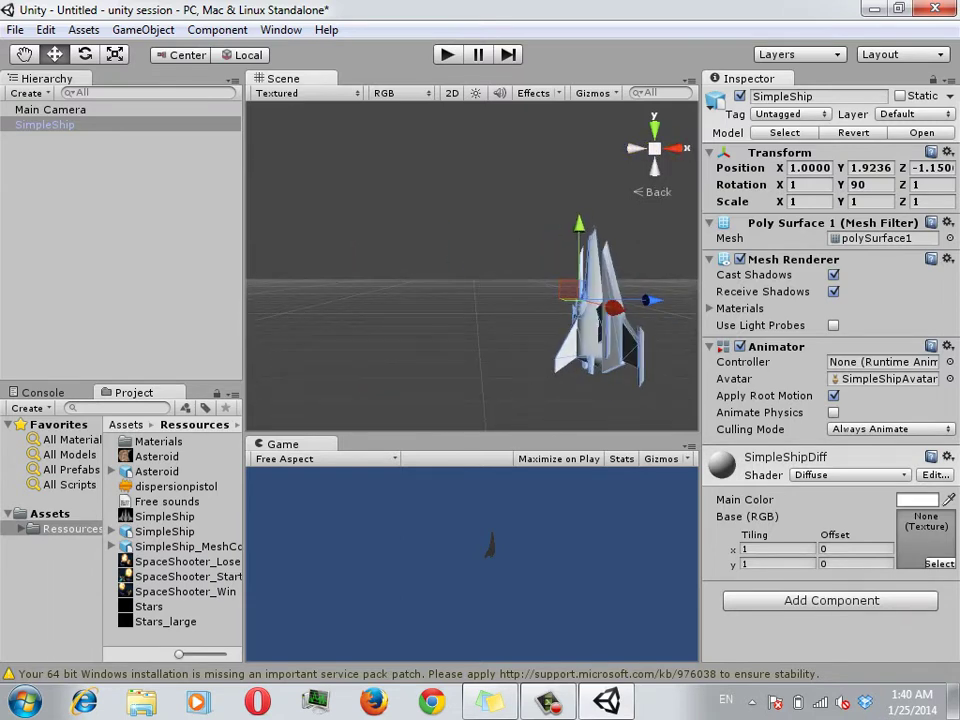
click(636, 148)
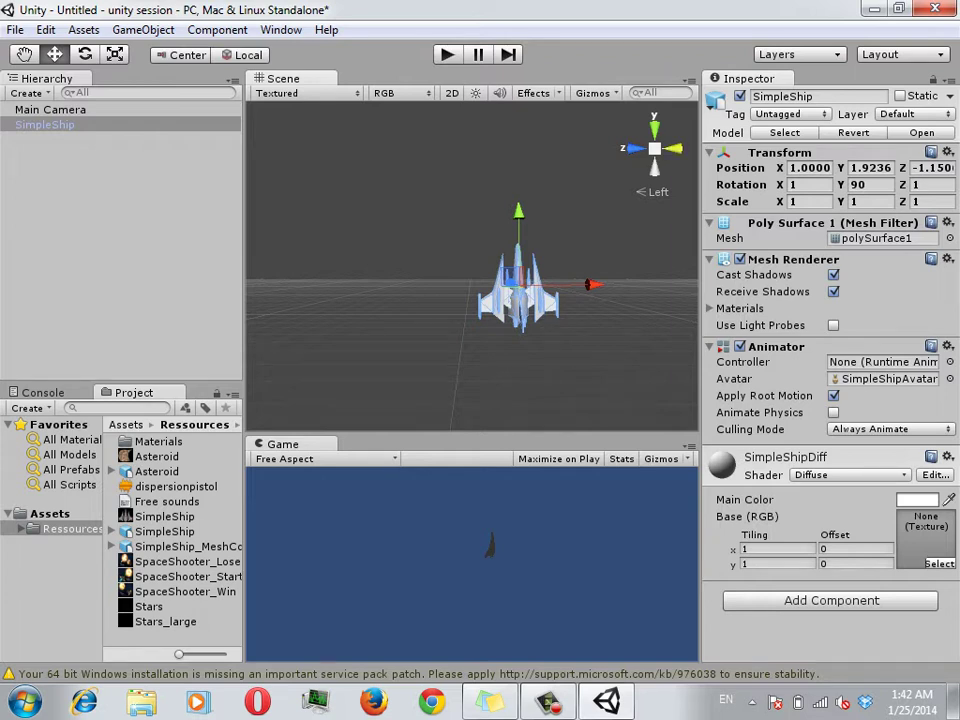
From the Back view, rotate SimpleShip about Y to about 48.81°.
click(674, 148)
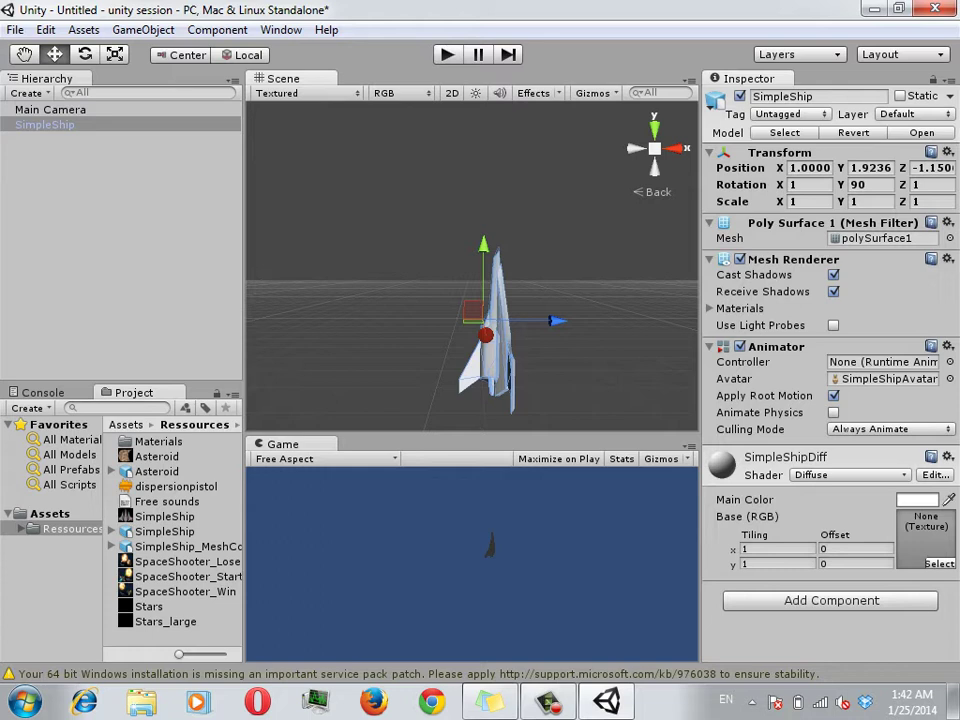
key(e)
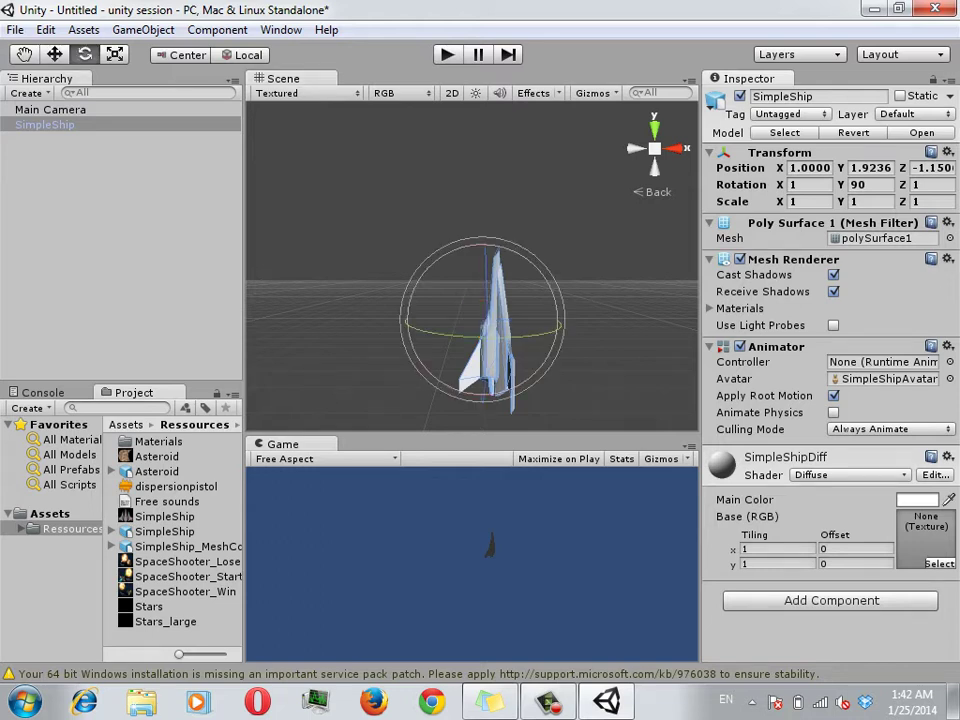
drag(540, 330, 425, 330)
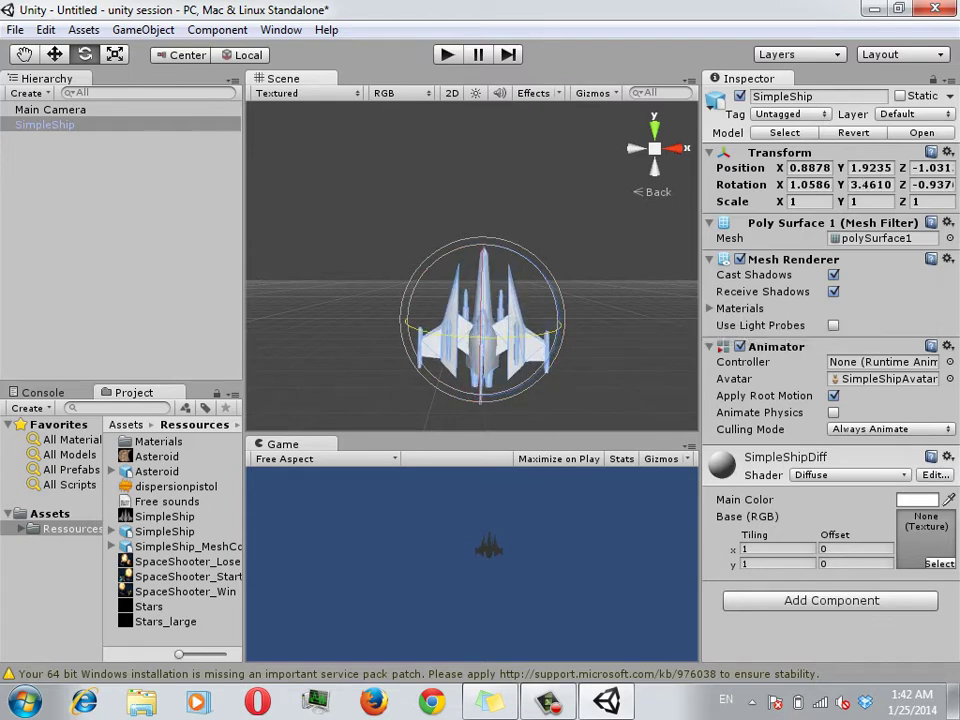
key(w)
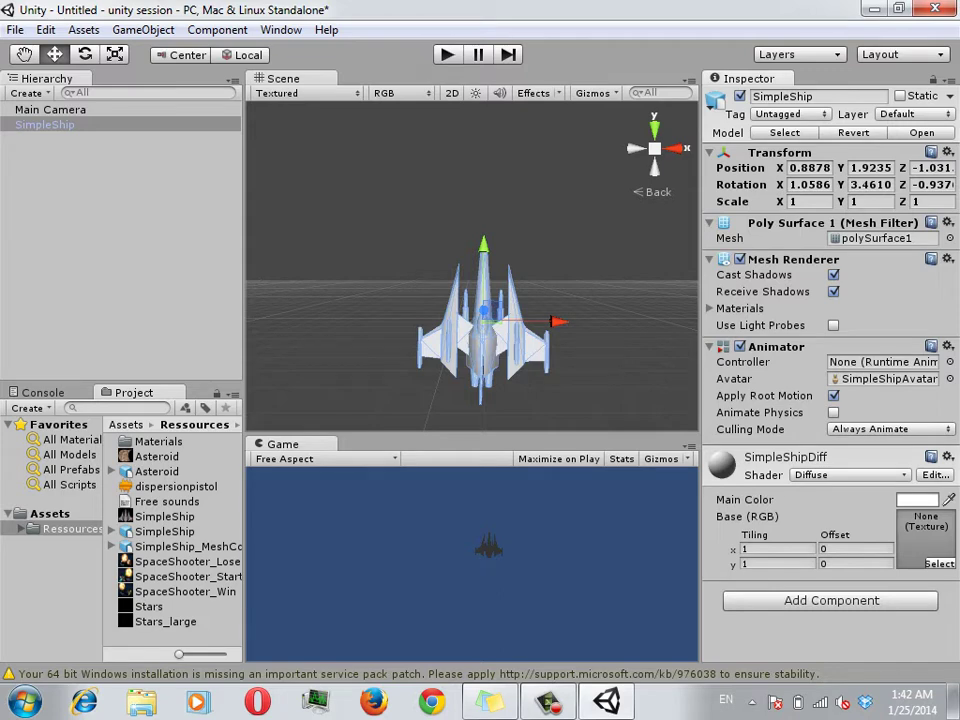
key(e)
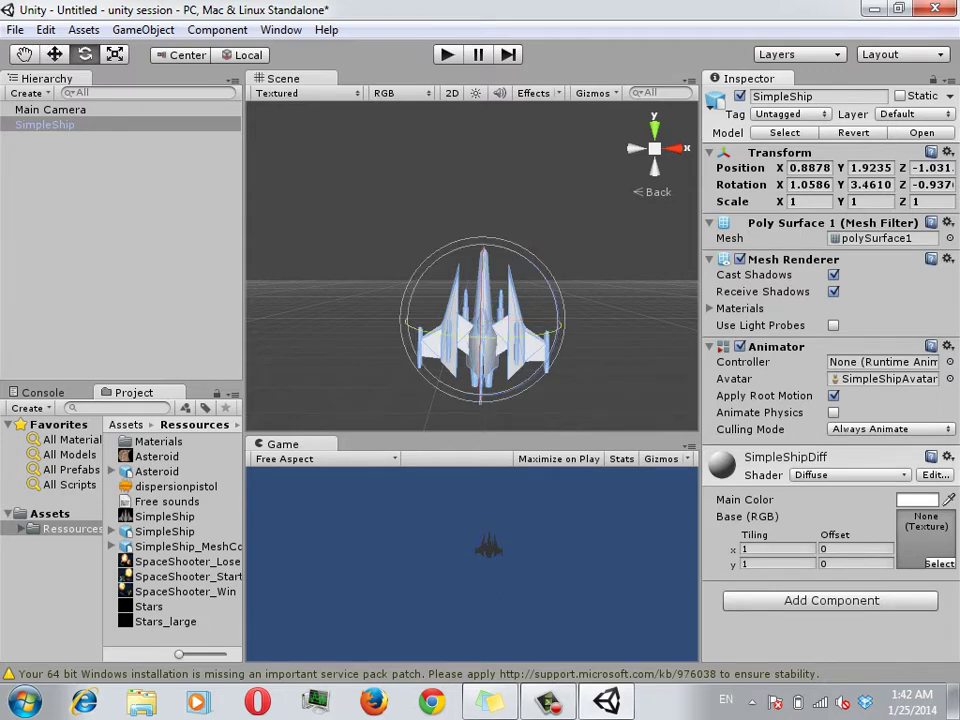
drag(500, 335, 555, 330)
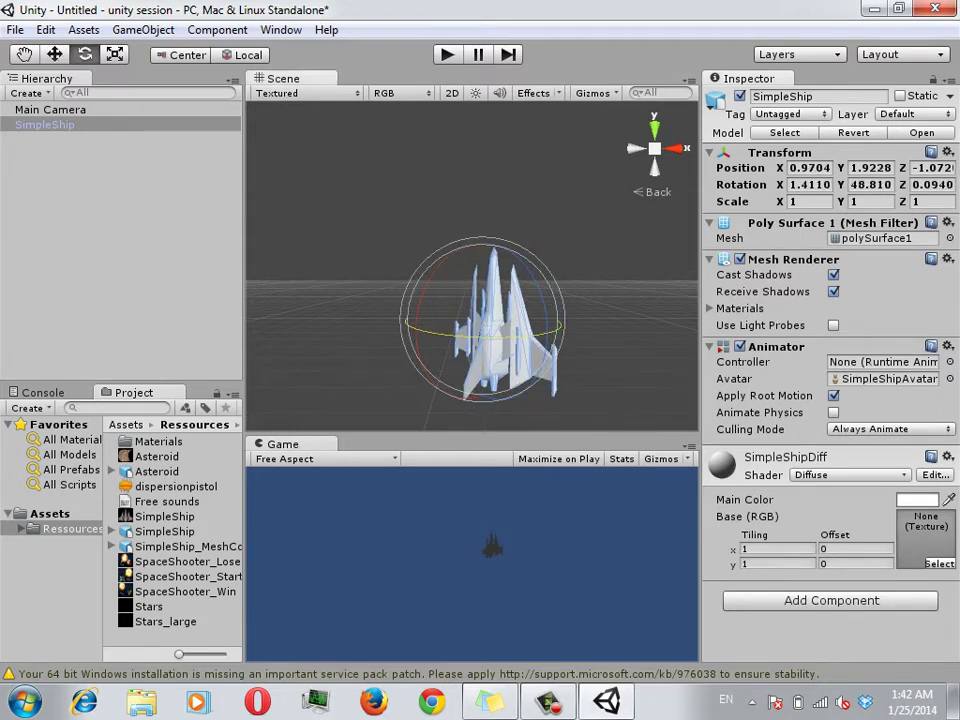
With Global handles, raise the SimpleShip along Y to Position Y 2.4592.
key(w)
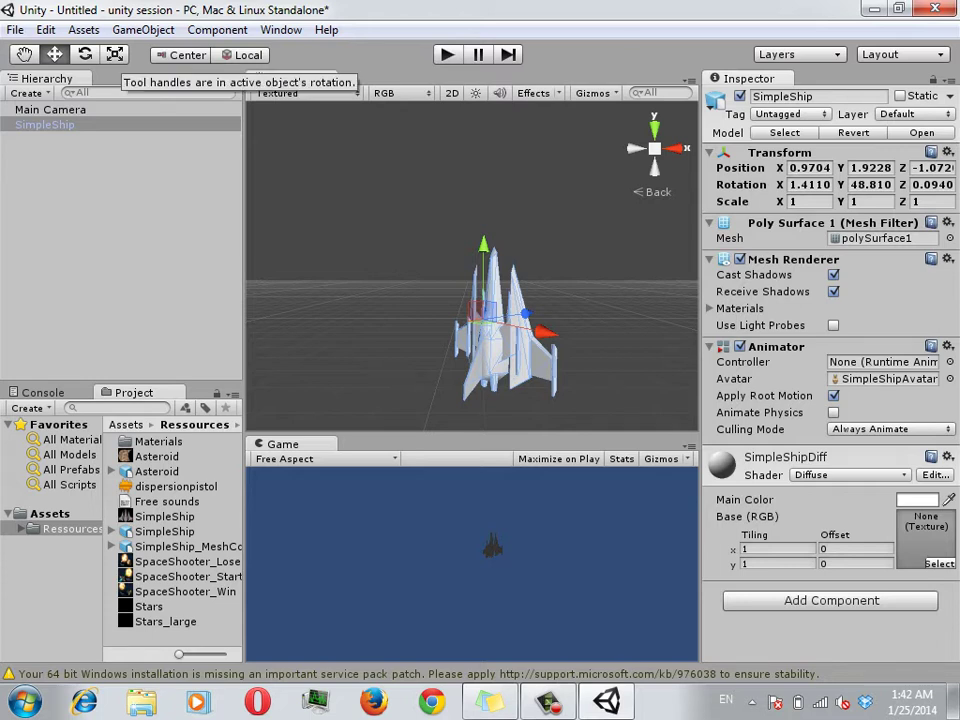
click(242, 55)
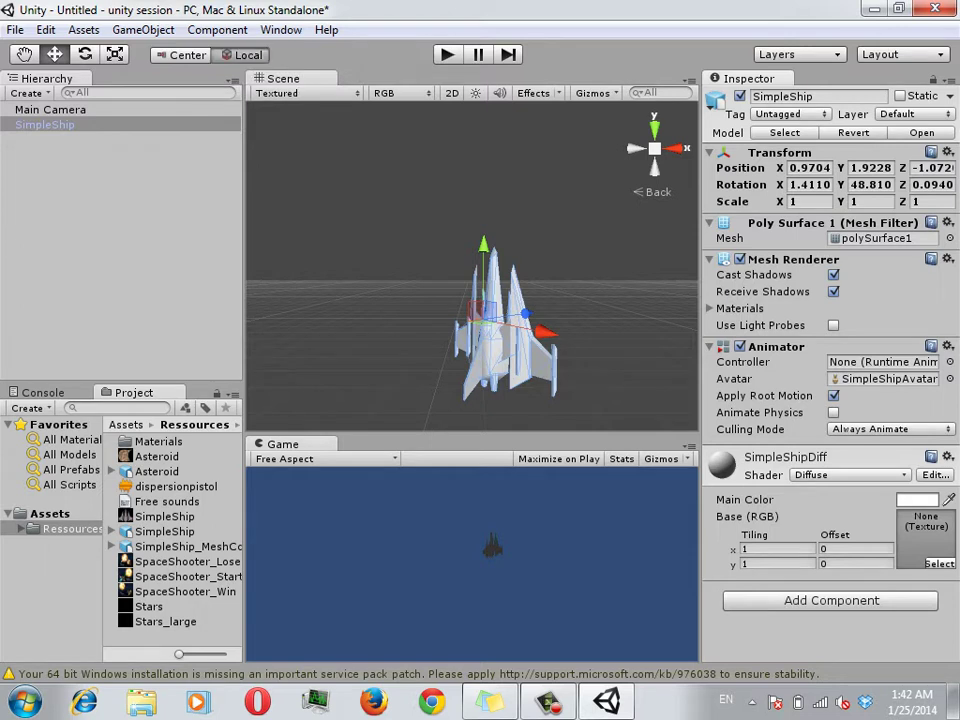
middle_drag(505, 320, 428, 296)
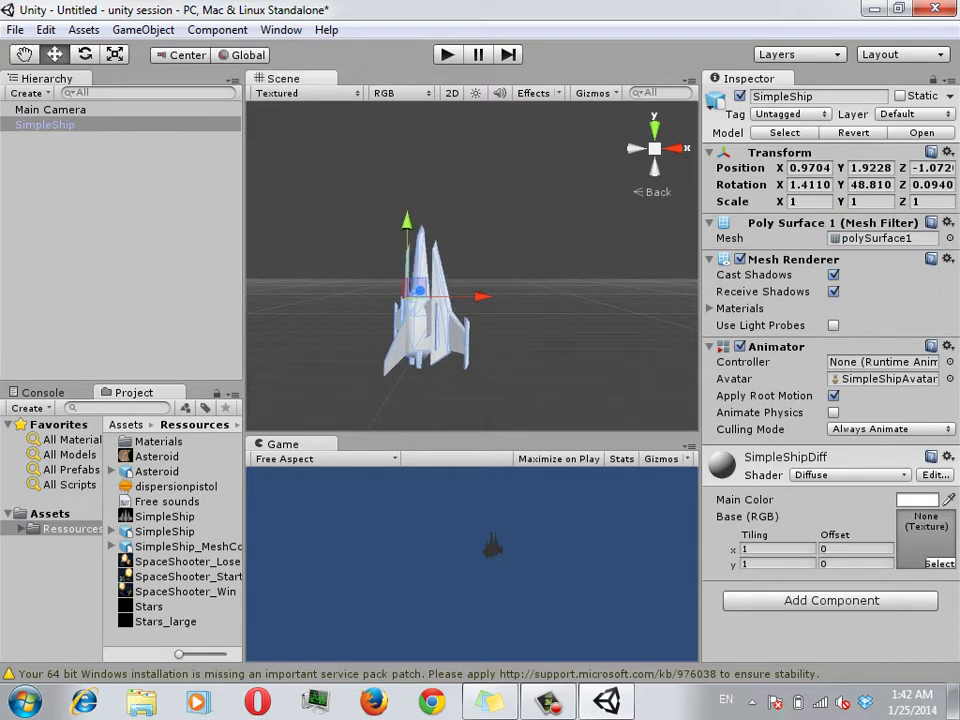
drag(406, 222, 406, 170)
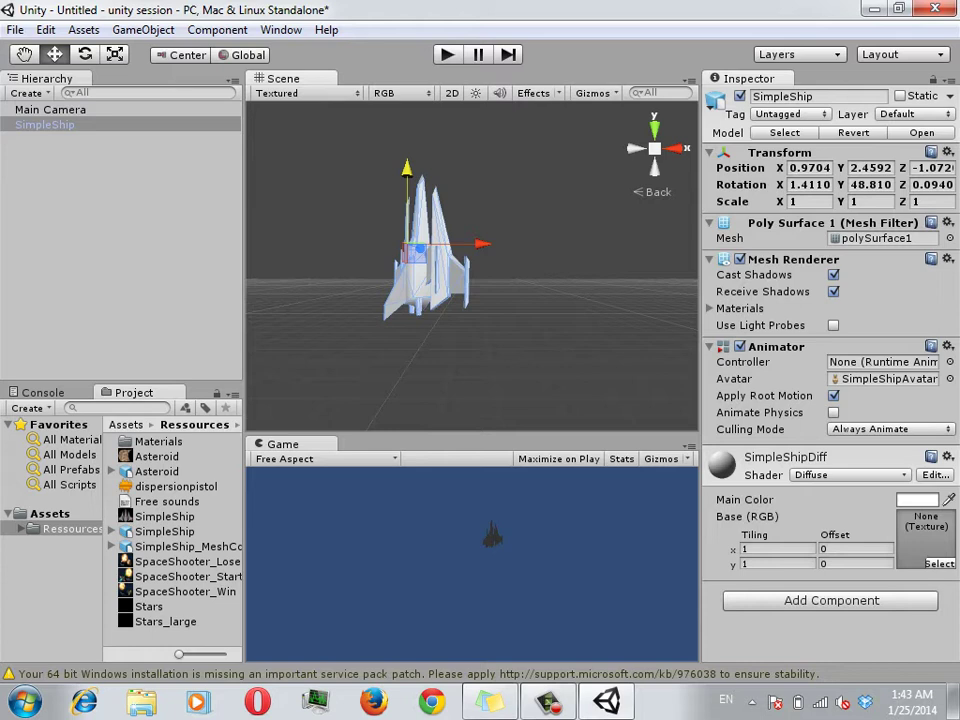
Zero the SimpleShip's Rotation X, Y and Z fields in the Inspector Transform.
click(809, 184)
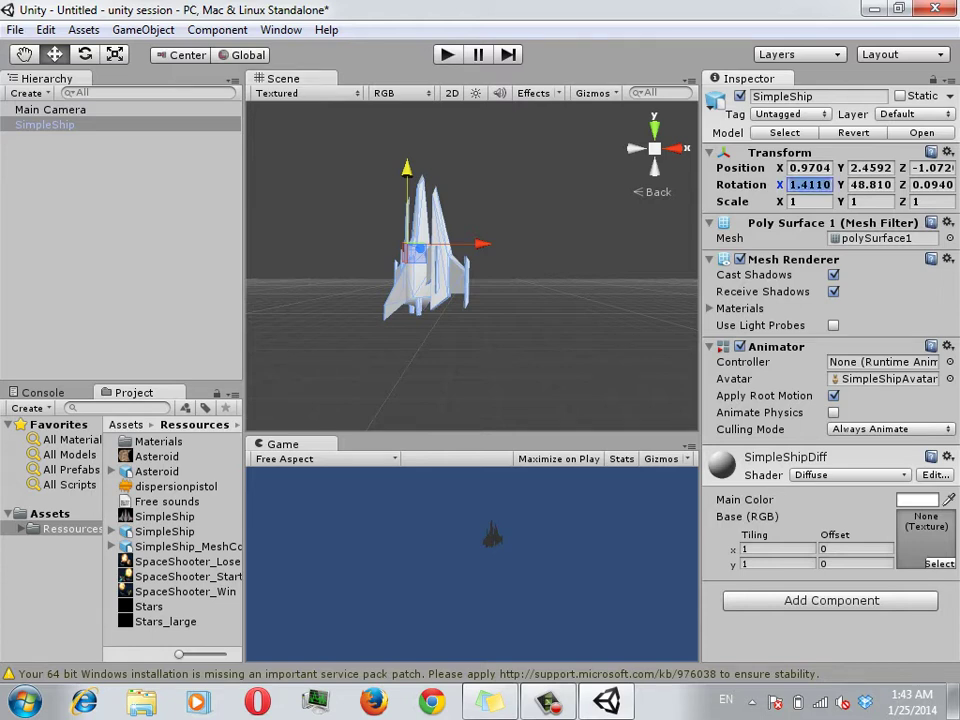
text(0)
key(Tab)
text(0)
key(Tab)
text(0)
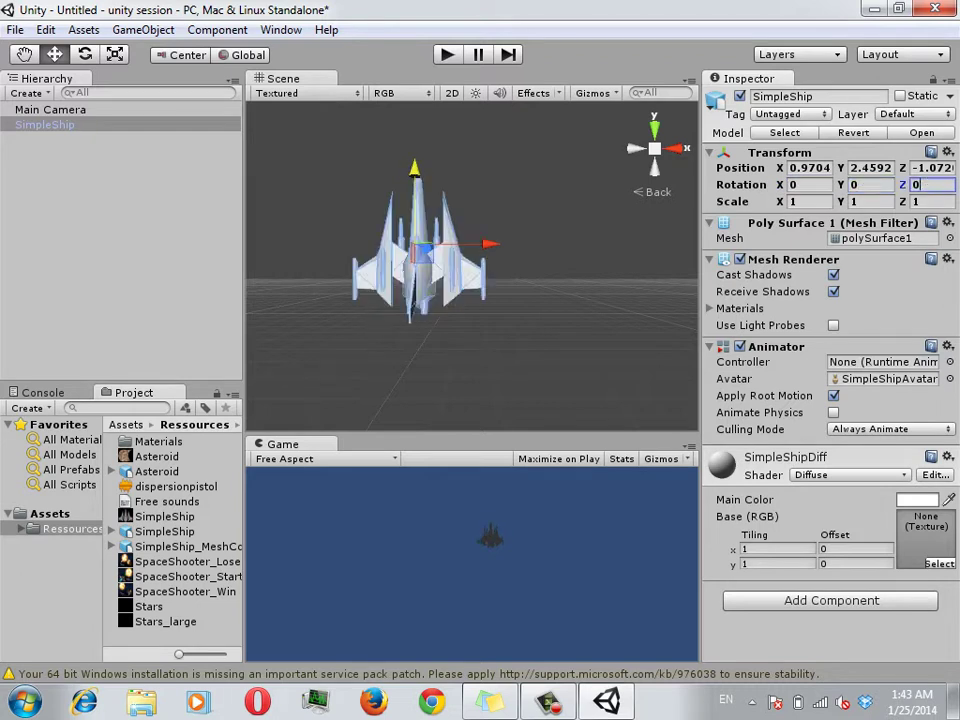
middle_drag(420, 250, 448, 290)
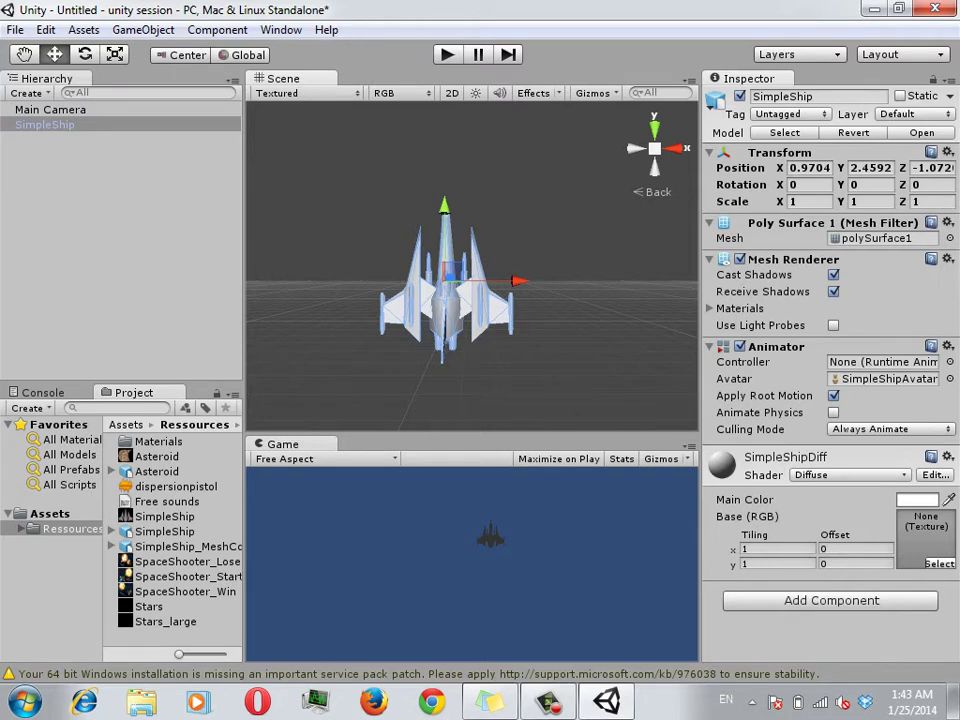
middle_drag(445, 280, 415, 337)
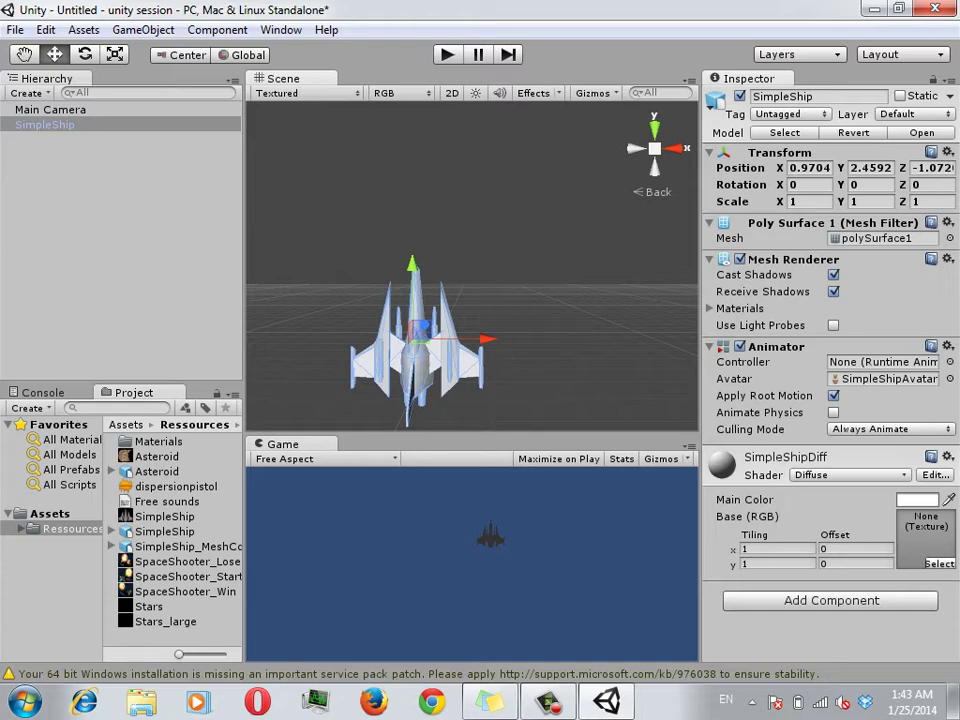
Frame the Main Camera in the Scene view and zoom in close on it.
double_click(50, 109)
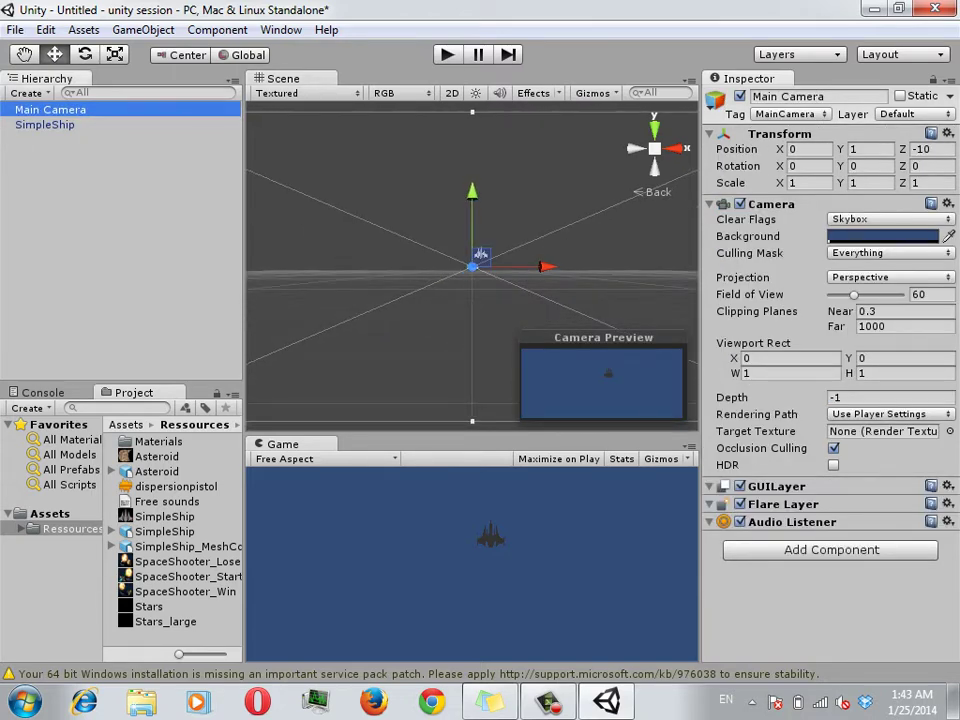
scroll(472, 266, up, 5)
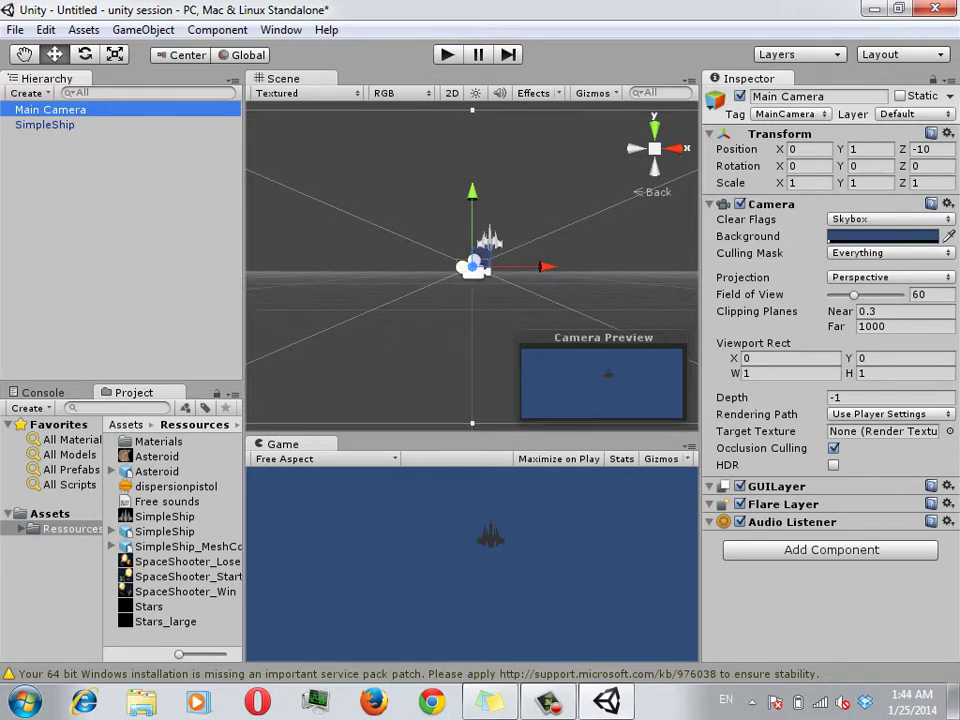
scroll(472, 266, up, 2)
scroll(472, 266, up, 2)
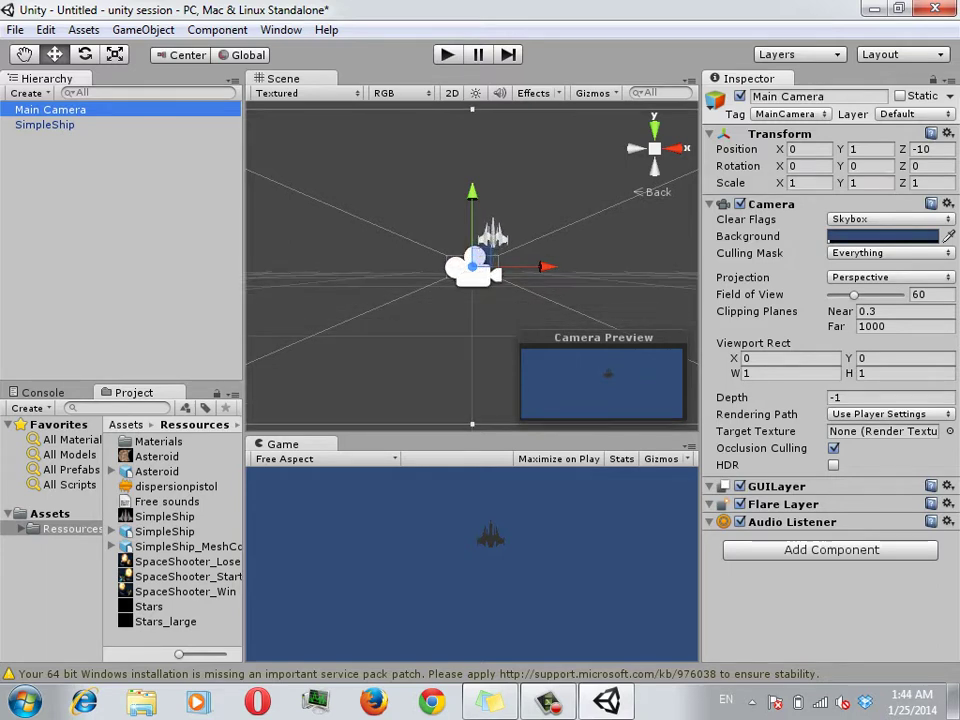
scroll(472, 266, up, 2)
scroll(472, 266, up, 2)
scroll(472, 266, up, 2)
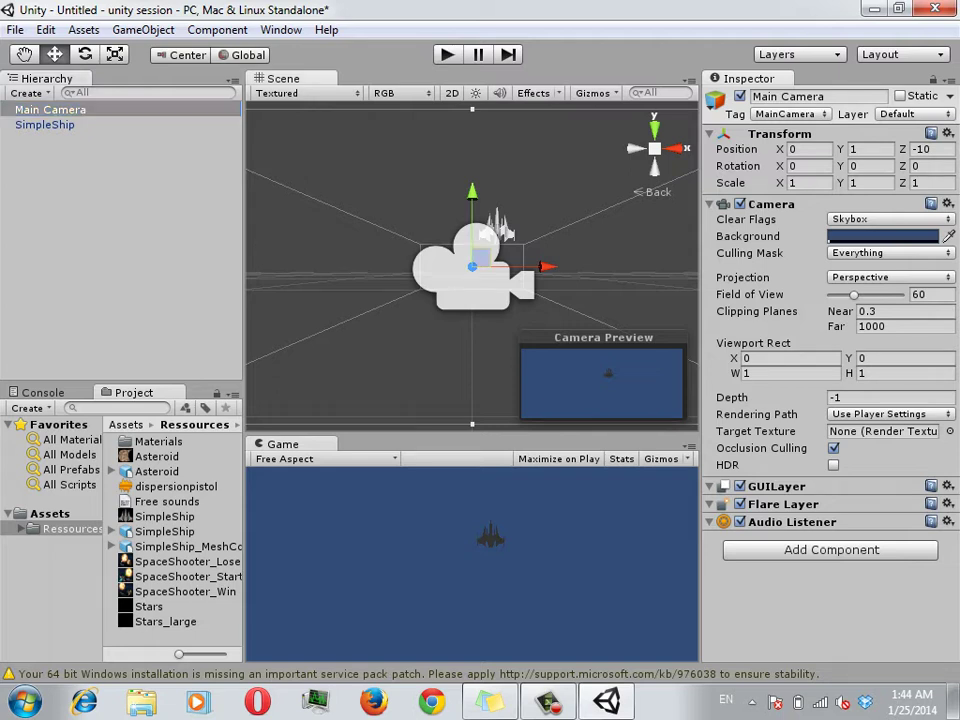
Nudge the Main Camera to a new spot and reframe the Scene view around it.
mouse_move(481, 257)
mouse_down()
mouse_move(585, 80)
mouse_move(351, 113)
mouse_move(333, 107)
mouse_up()
middle_drag(333, 107, 400, 222)
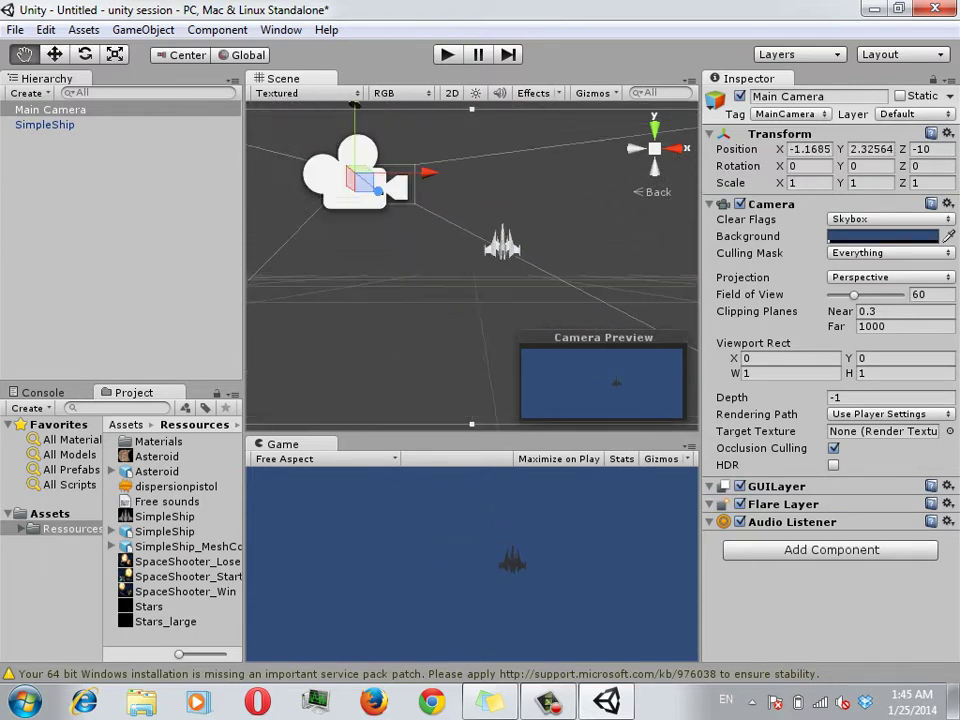
scroll(472, 265, down, 3)
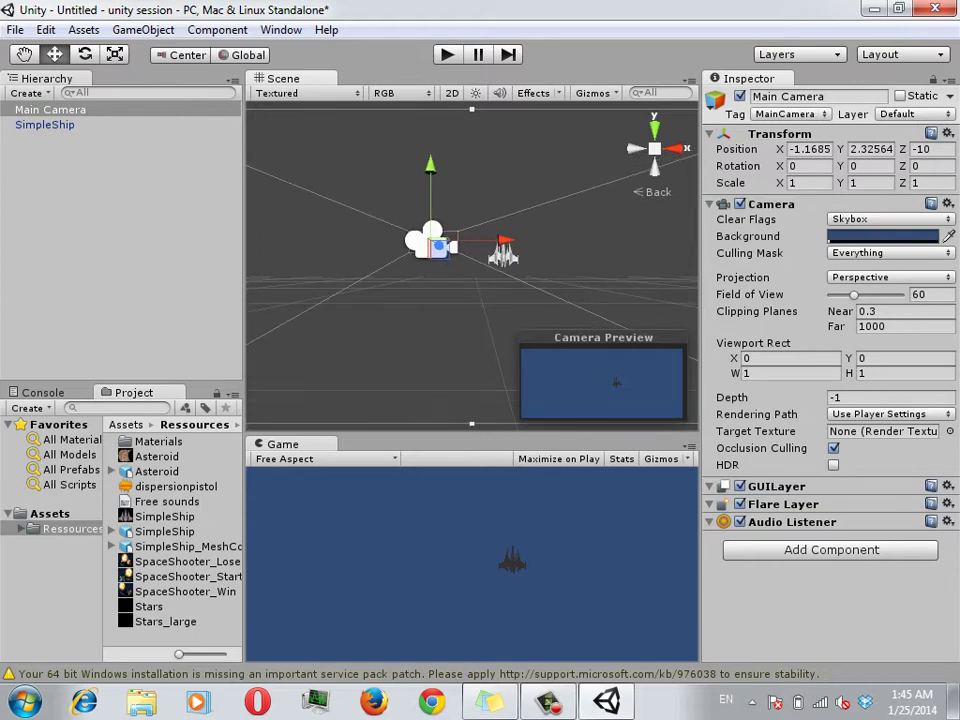
scroll(472, 265, down, 2)
mouse_move(472, 265)
middle_down()
mouse_move(515, 268)
mouse_move(457, 361)
mouse_move(495, 252)
mouse_move(534, 355)
mouse_move(452, 337)
mouse_move(534, 299)
mouse_move(482, 336)
mouse_move(508, 317)
mouse_move(504, 304)
mouse_move(485, 312)
middle_up()
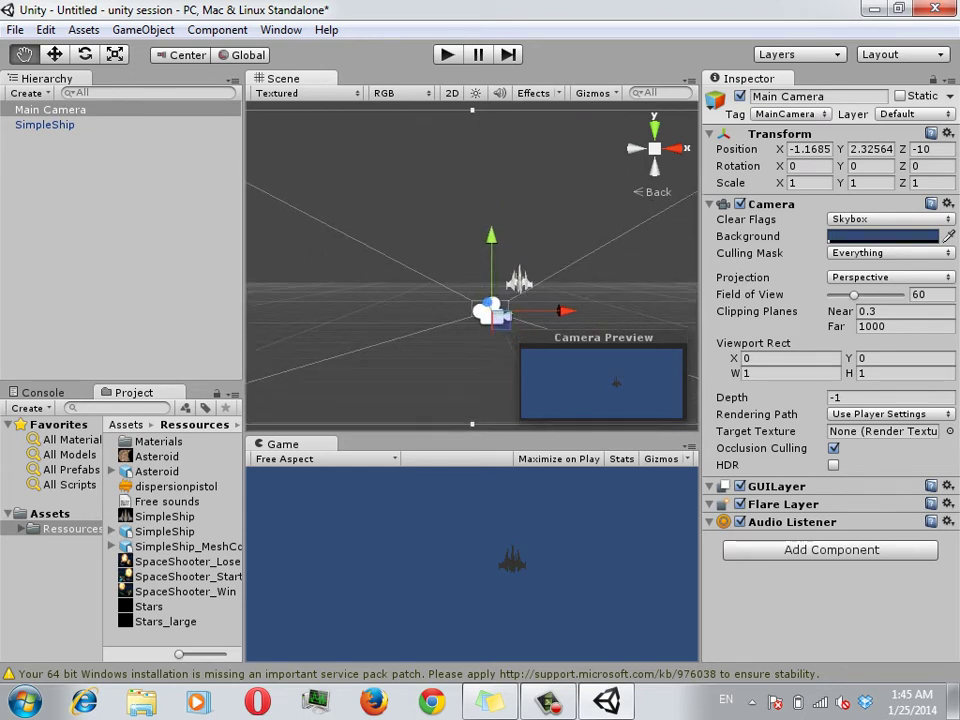
Raise the Main Camera, shift it along X, and move it forward along Z in Left view.
key(w)
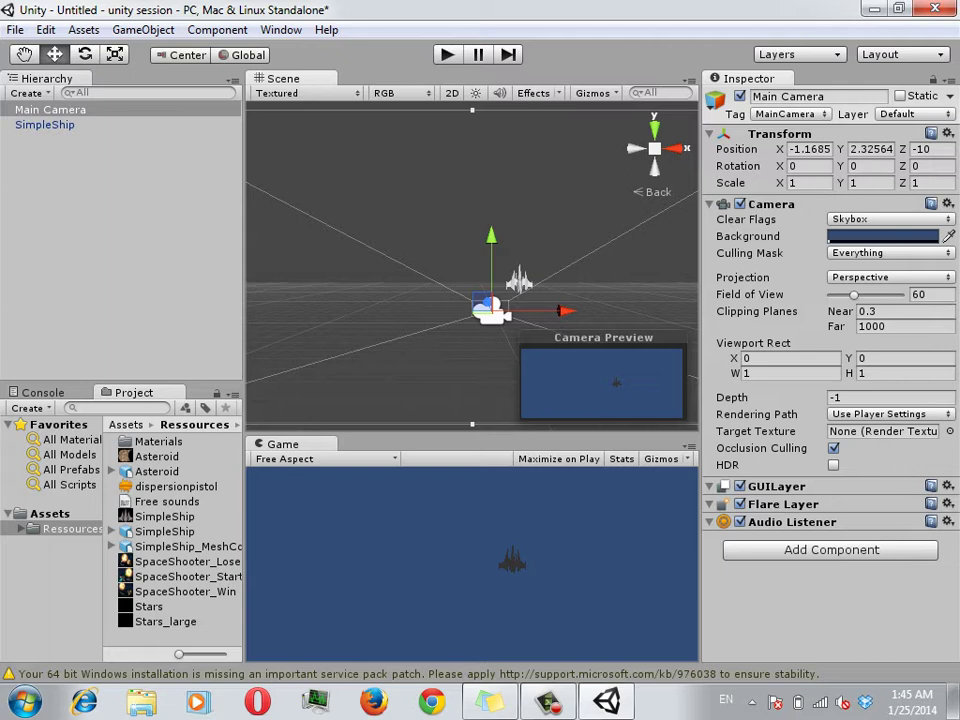
mouse_move(491, 260)
mouse_down()
mouse_move(491, 300)
mouse_move(491, 180)
mouse_up()
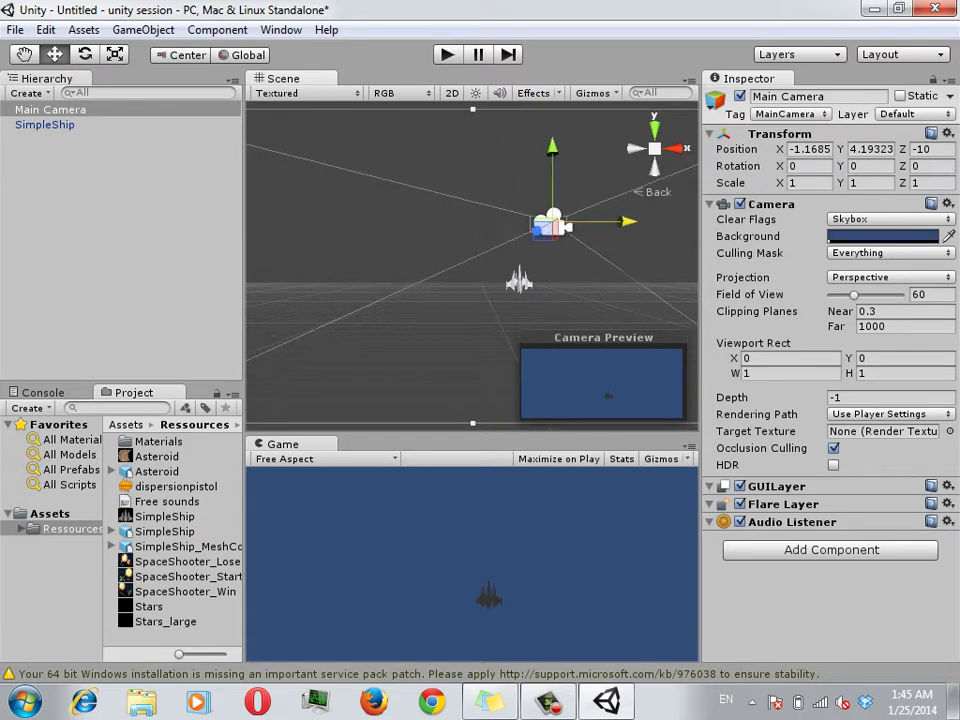
drag(560, 221, 597, 221)
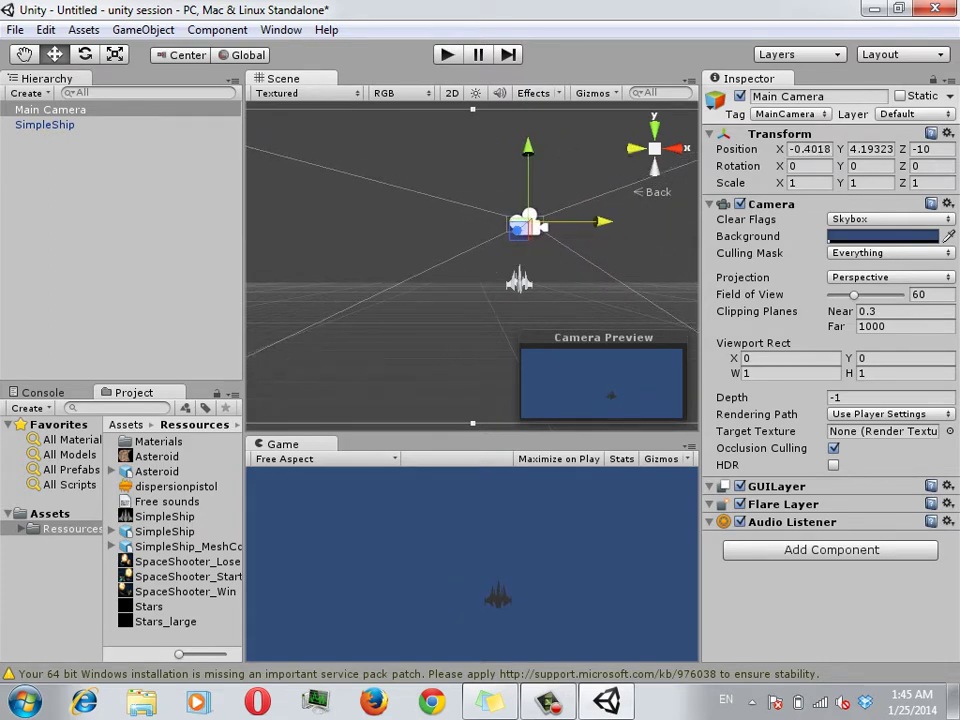
click(636, 148)
mouse_move(398, 229)
mouse_down()
mouse_move(278, 229)
mouse_move(339, 229)
mouse_move(304, 229)
mouse_up()
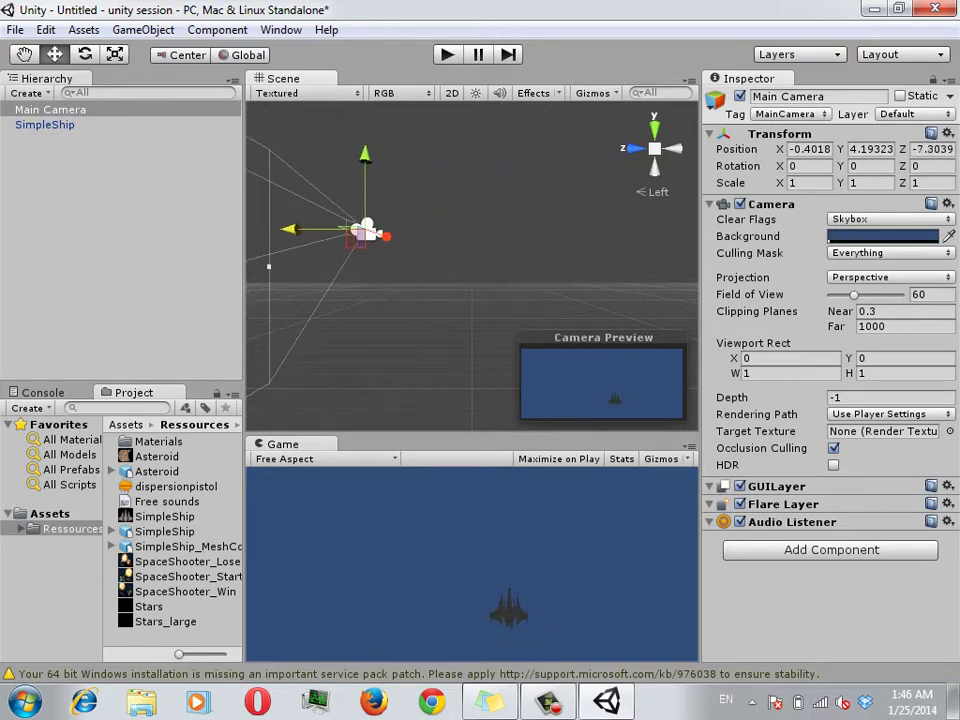
middle_drag(304, 236, 476, 258)
Lift the SimpleShip slightly and bring the camera closer, ending near 0.80, 4.54, -5.94.
key(w)
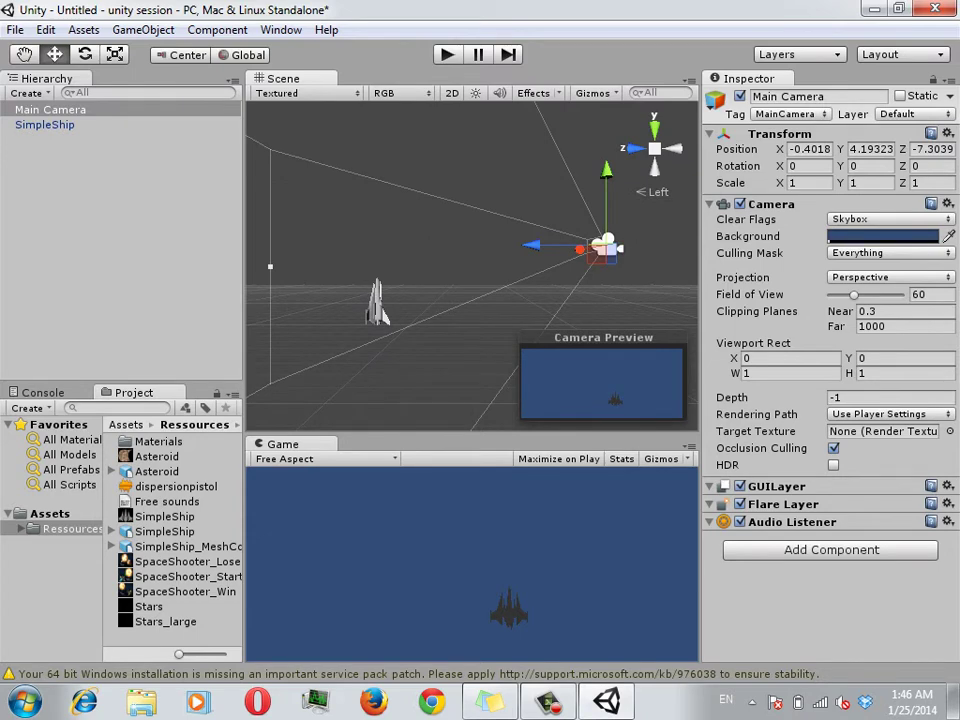
click(376, 300)
drag(398, 294, 420, 244)
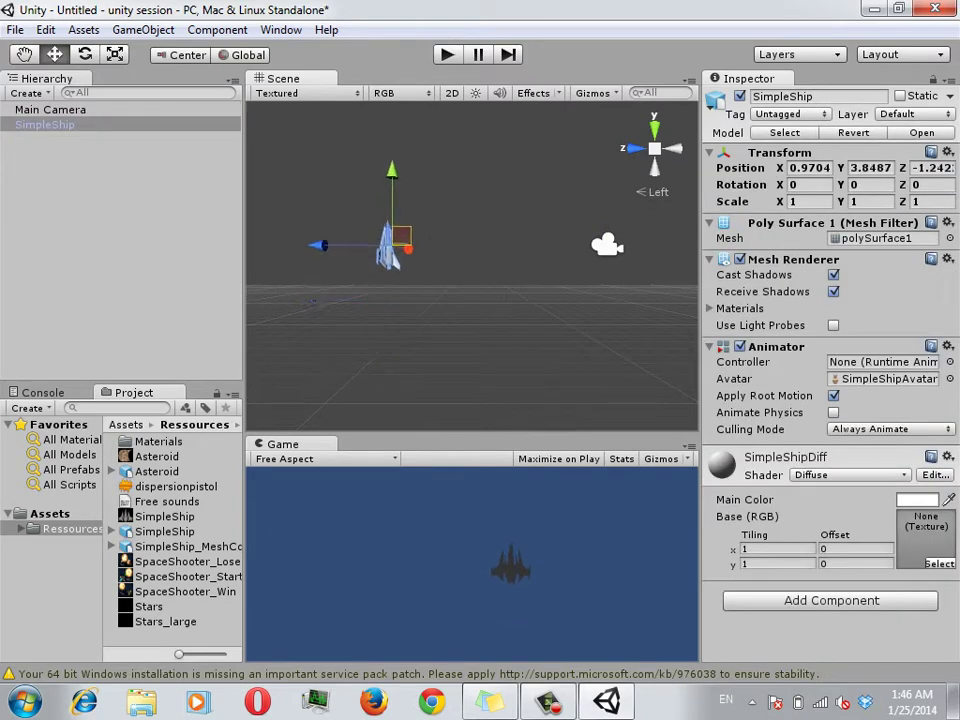
click(607, 245)
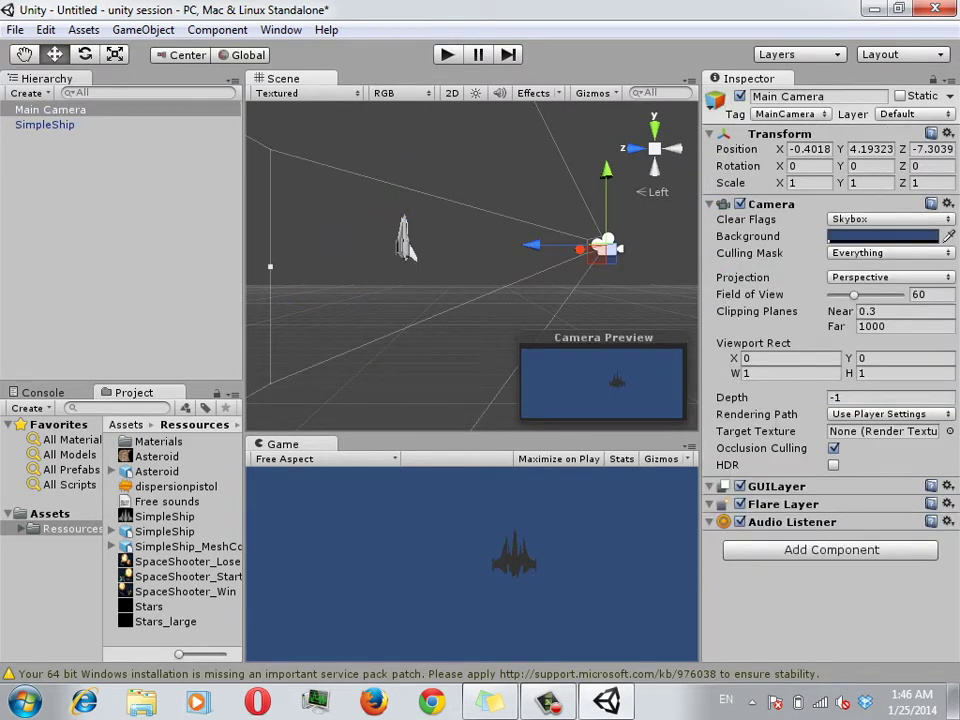
mouse_move(600, 248)
mouse_down()
mouse_move(488, 248)
mouse_move(584, 240)
mouse_up()
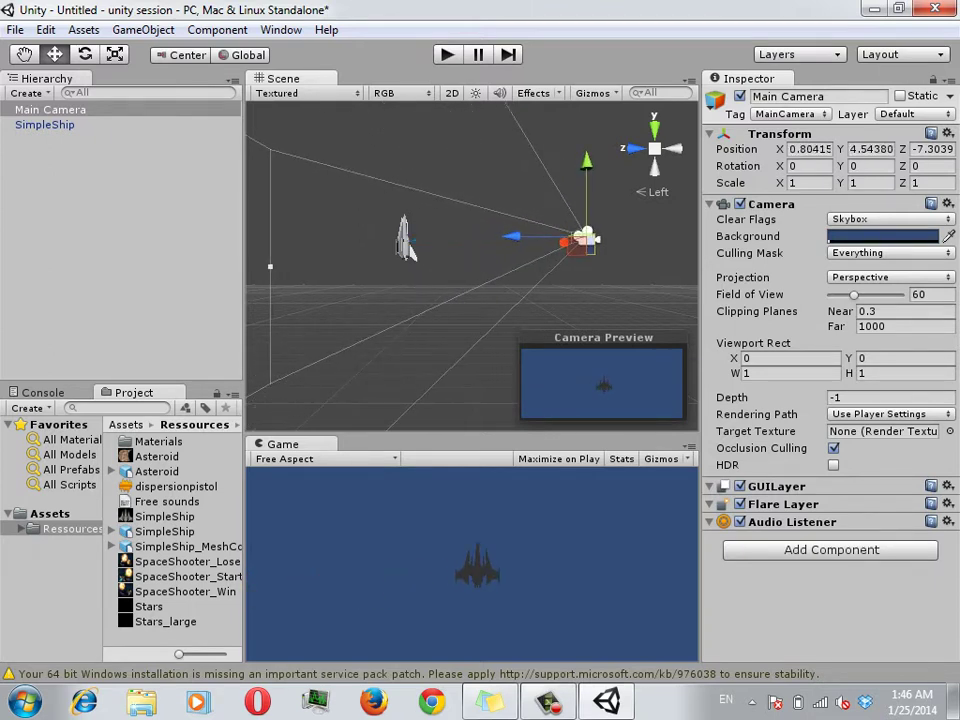
mouse_move(512, 236)
mouse_down()
mouse_move(372, 236)
mouse_move(464, 236)
mouse_up()
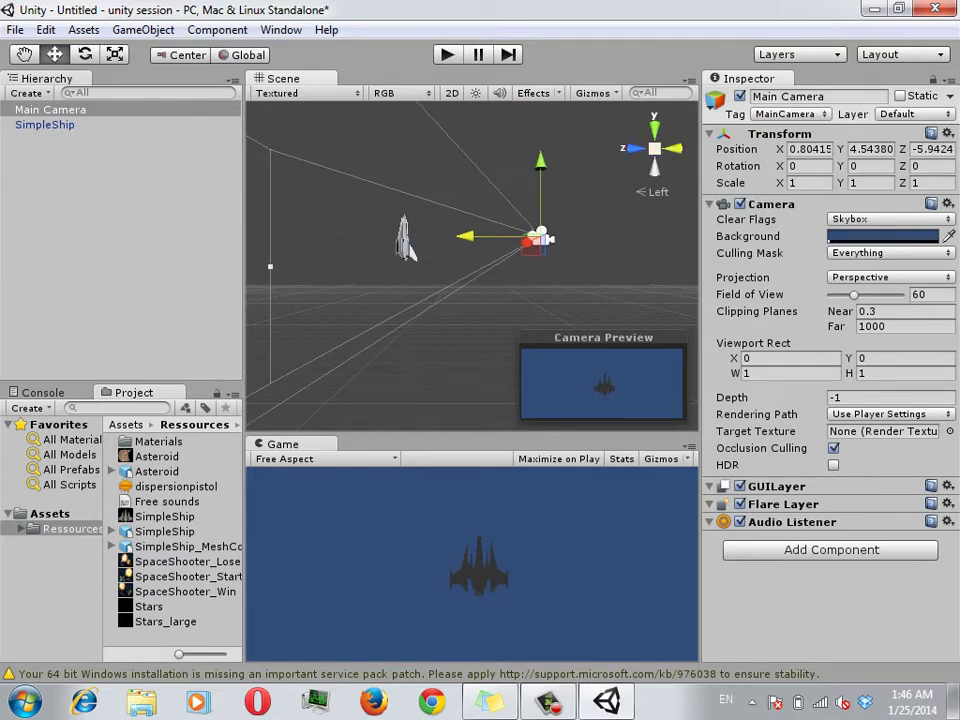
click(670, 148)
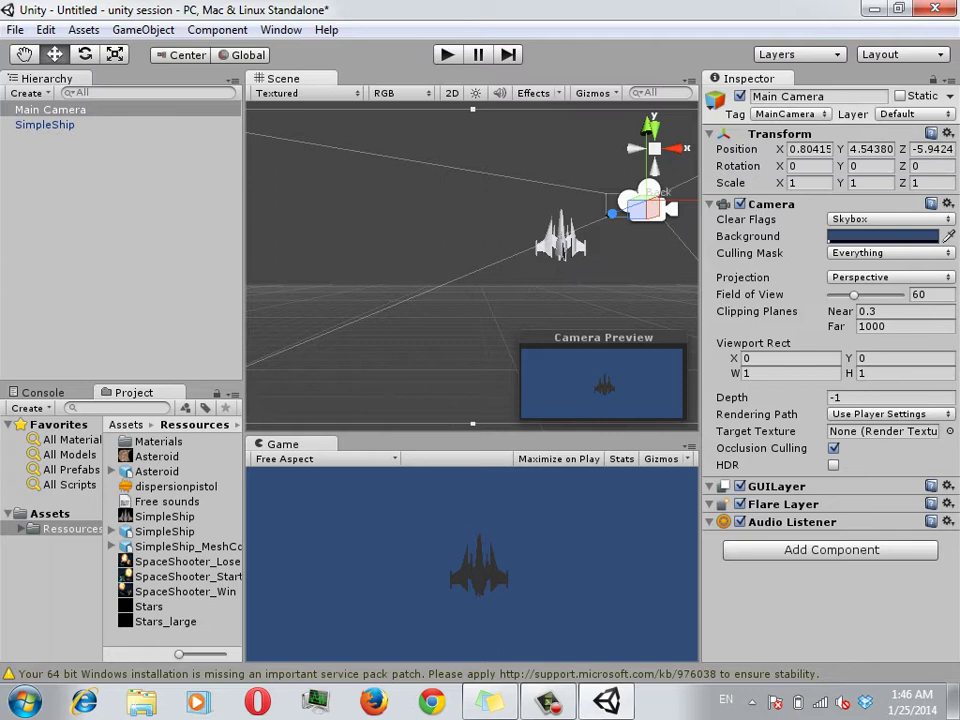
Set the Main Camera's Transform Position to 0, 1, -10 in the Inspector.
click(809, 148)
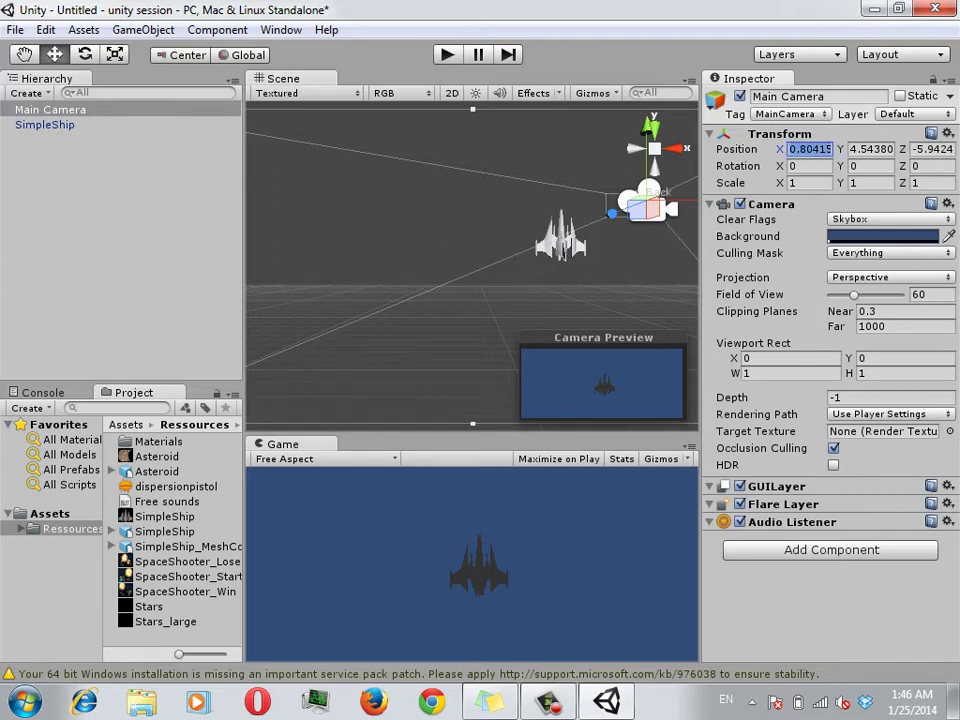
text(0)
key(Tab)
text(0)
key(Tab)
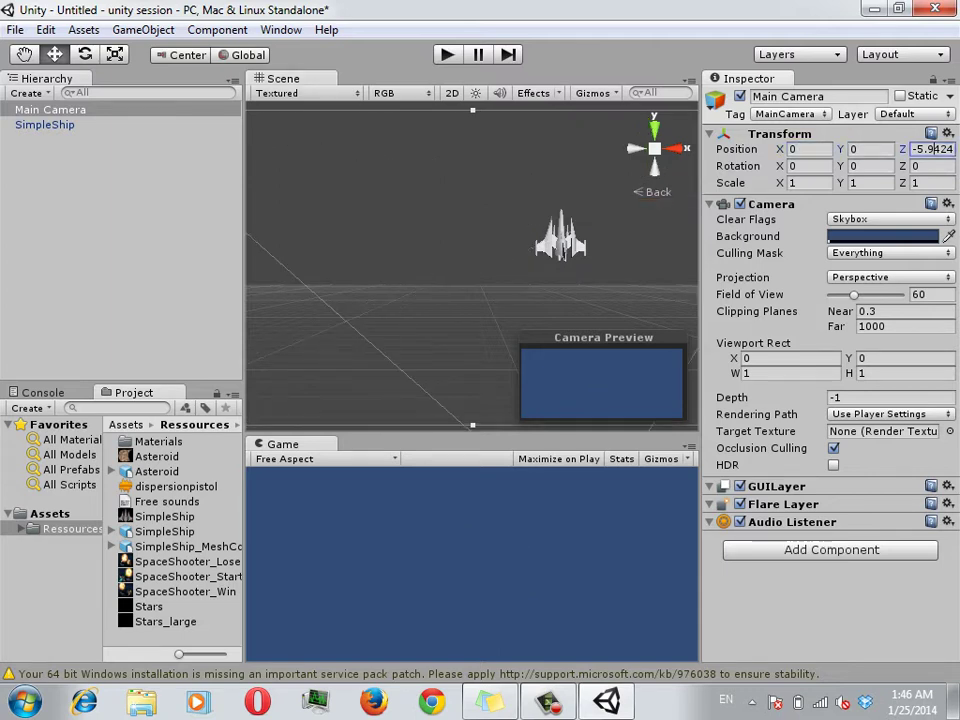
click(917, 148)
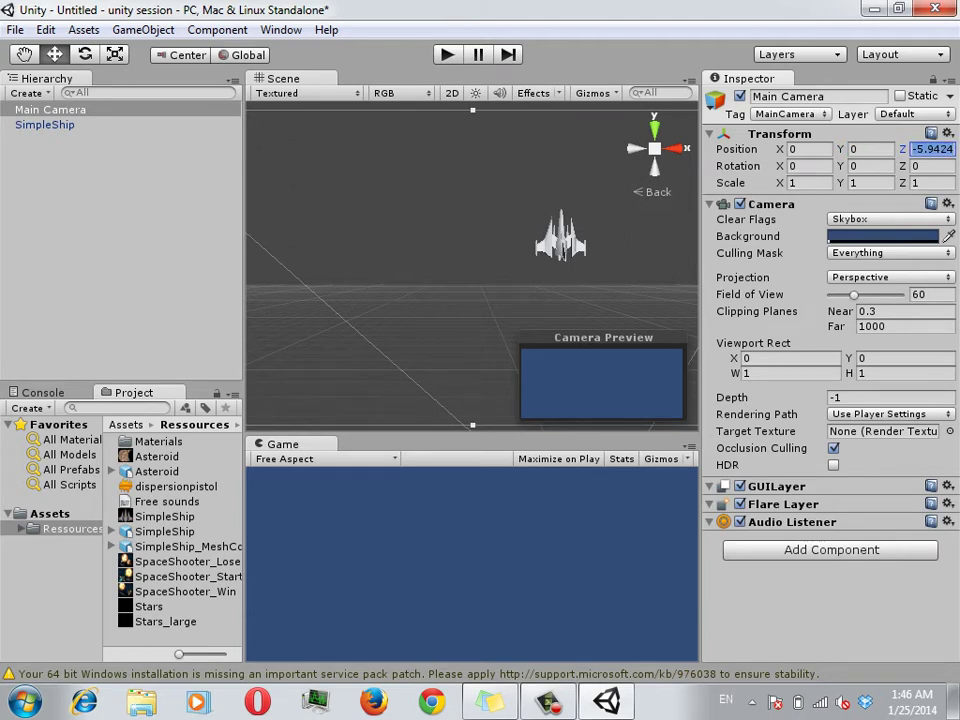
text(-10)
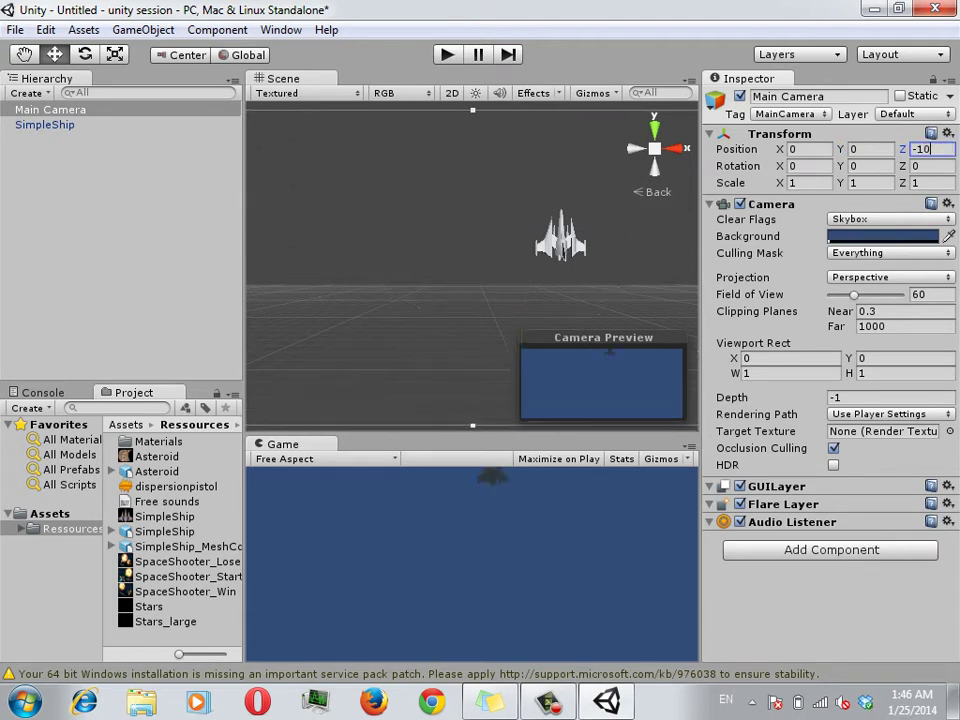
click(870, 148)
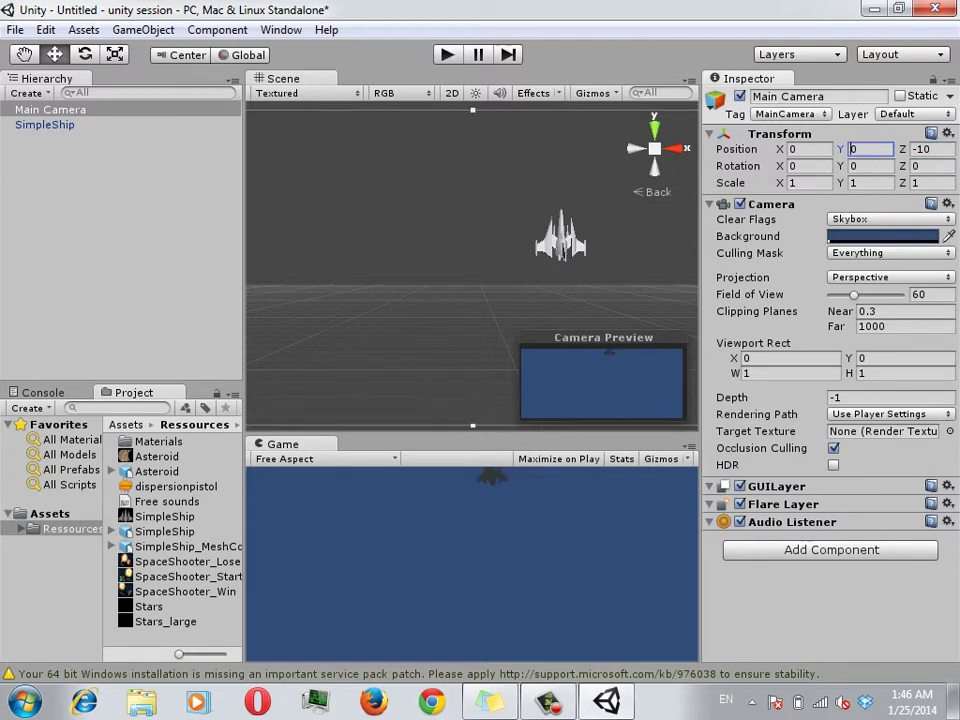
text(1)
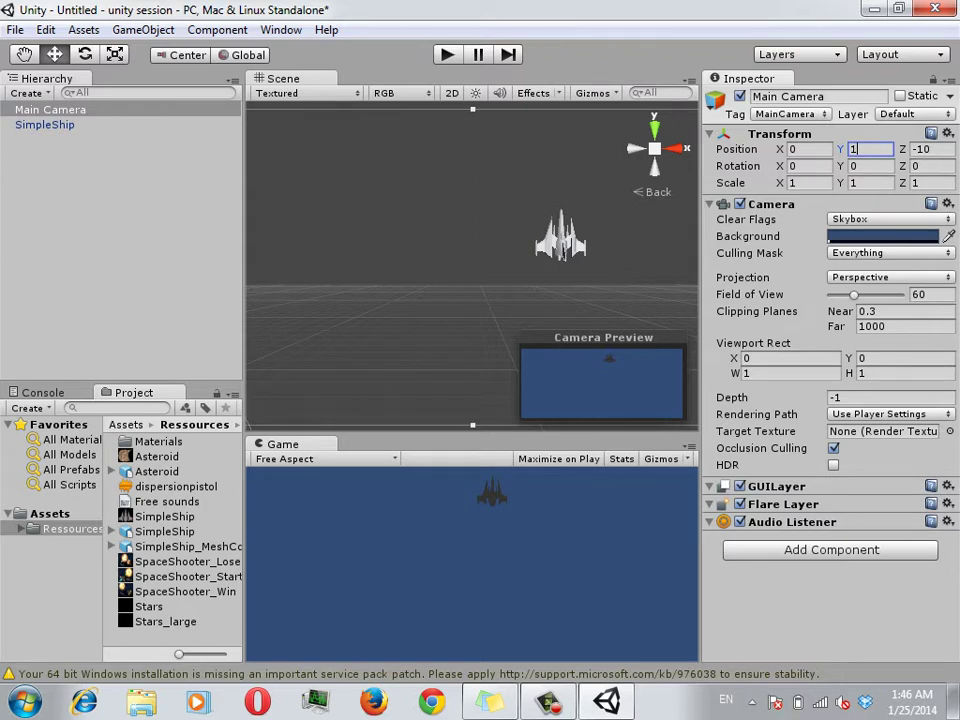
middle_drag(560, 240, 480, 280)
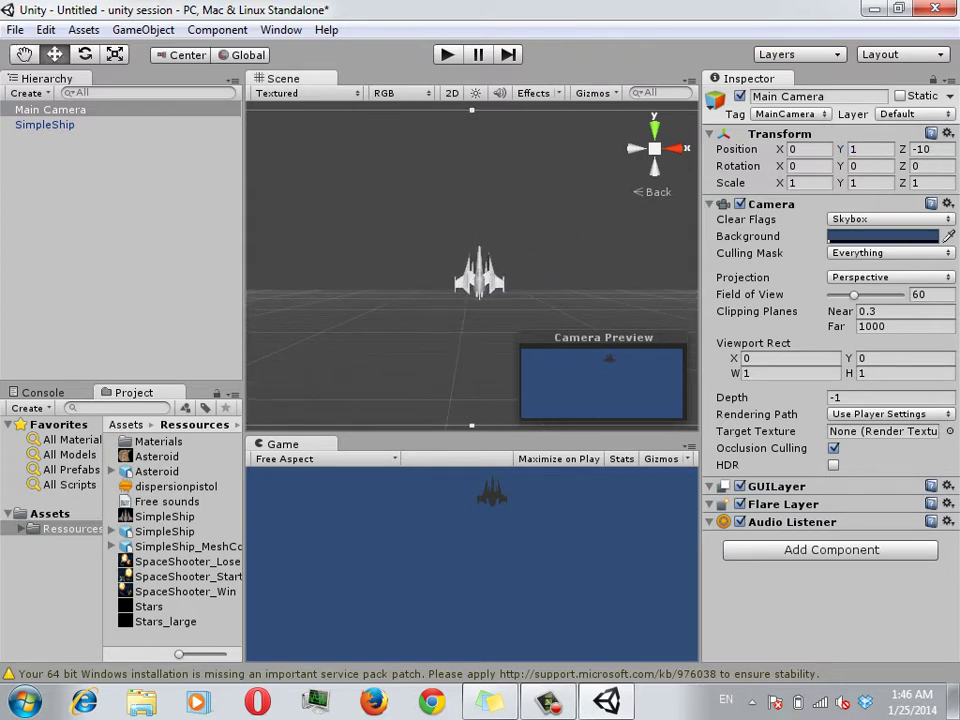
click(479, 275)
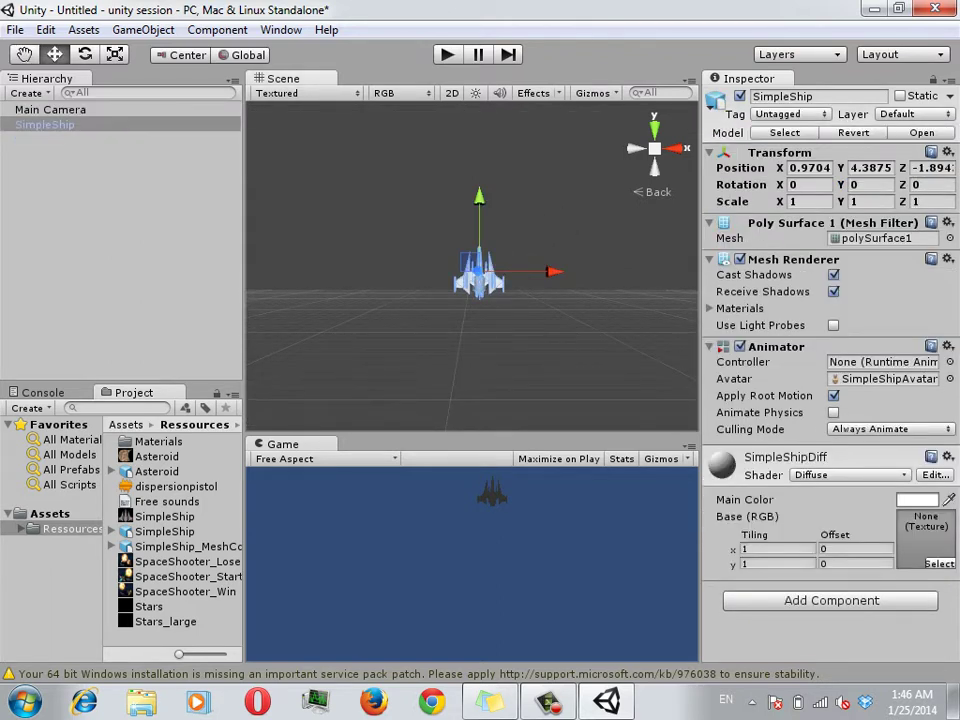
Set the SimpleShip's Transform Position X, Y and Z to 0.
click(810, 167)
text(0)
key(Tab)
text(0)
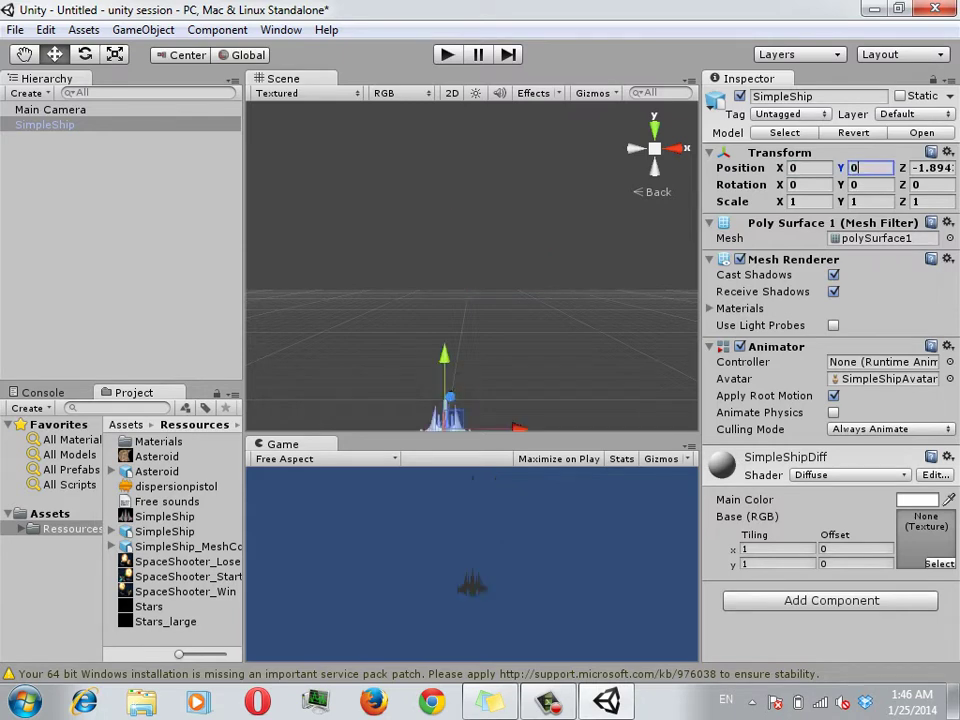
key(Tab)
text(0)
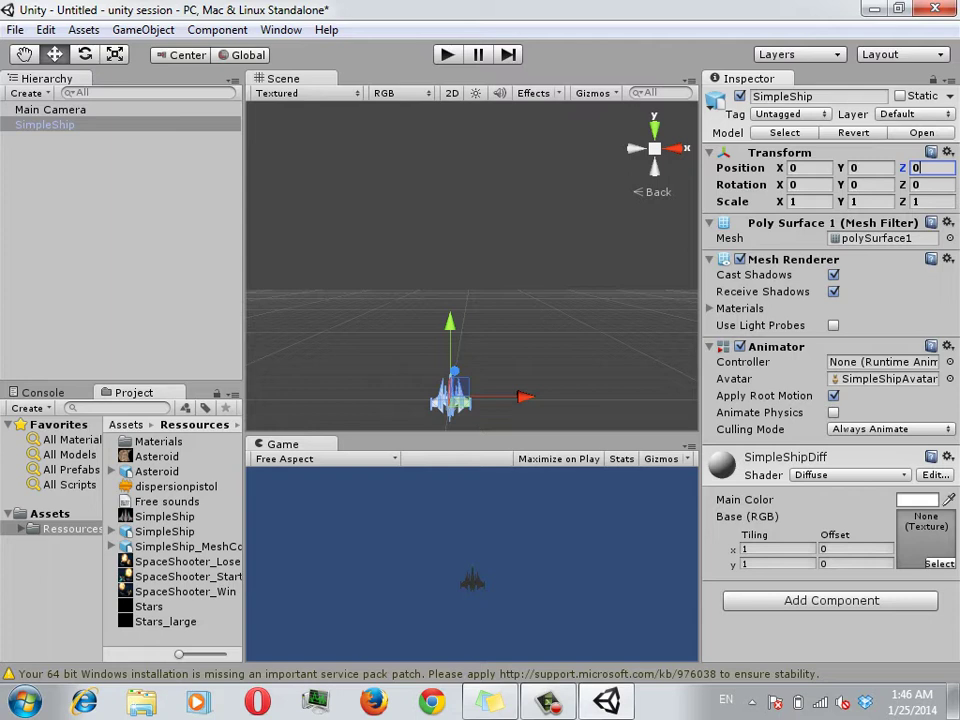
click(50, 109)
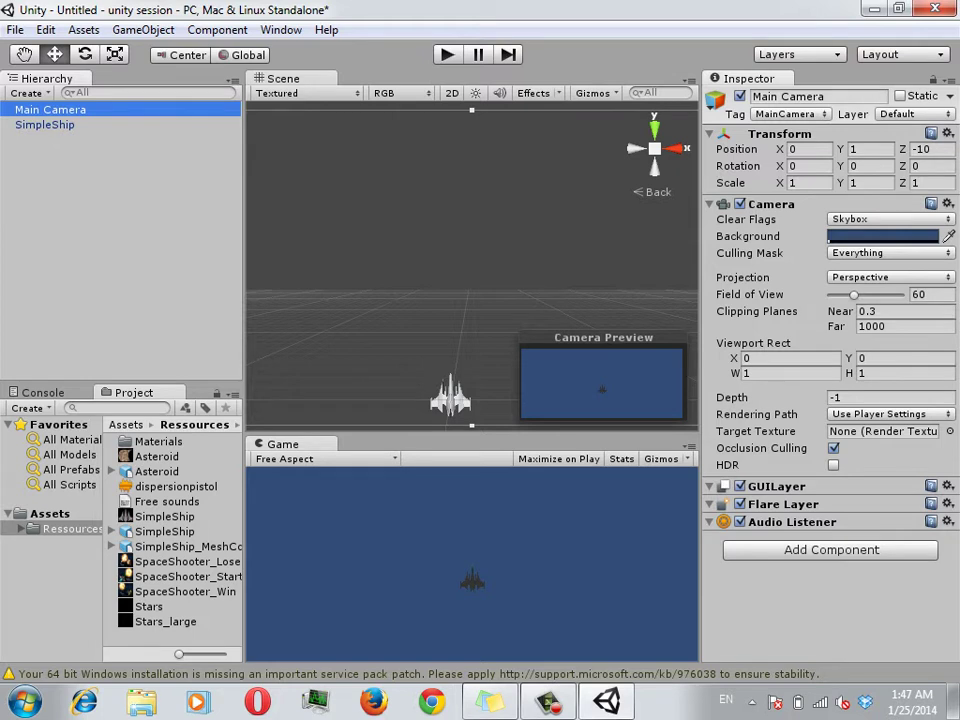
Choose the Standalone (1024x768) aspect for the Game view.
click(300, 458)
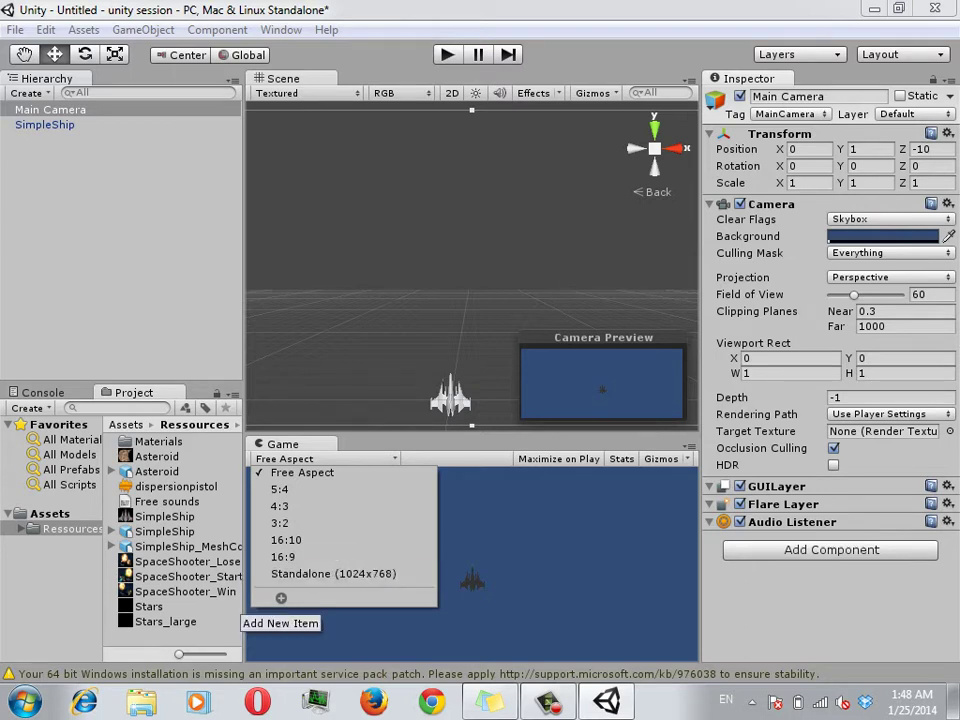
key(Return)
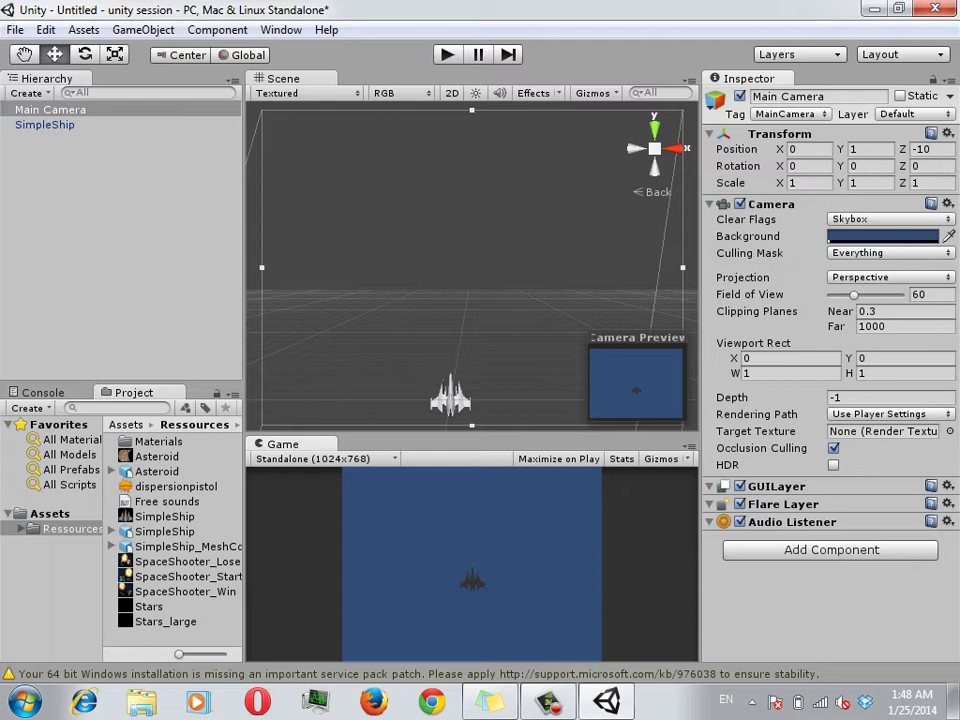
click(313, 458)
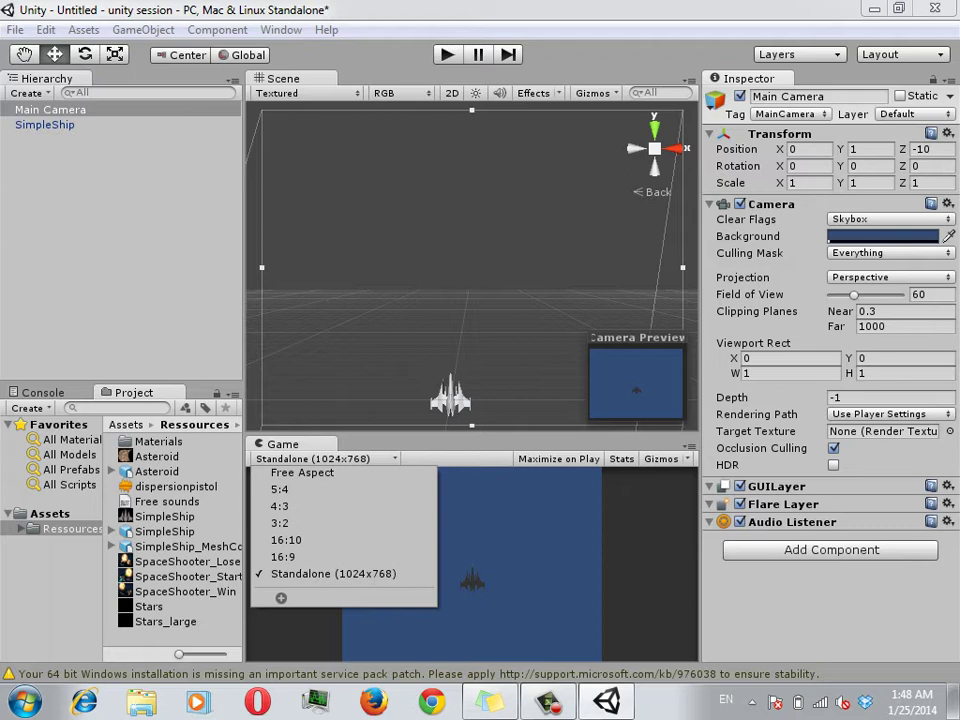
key(Escape)
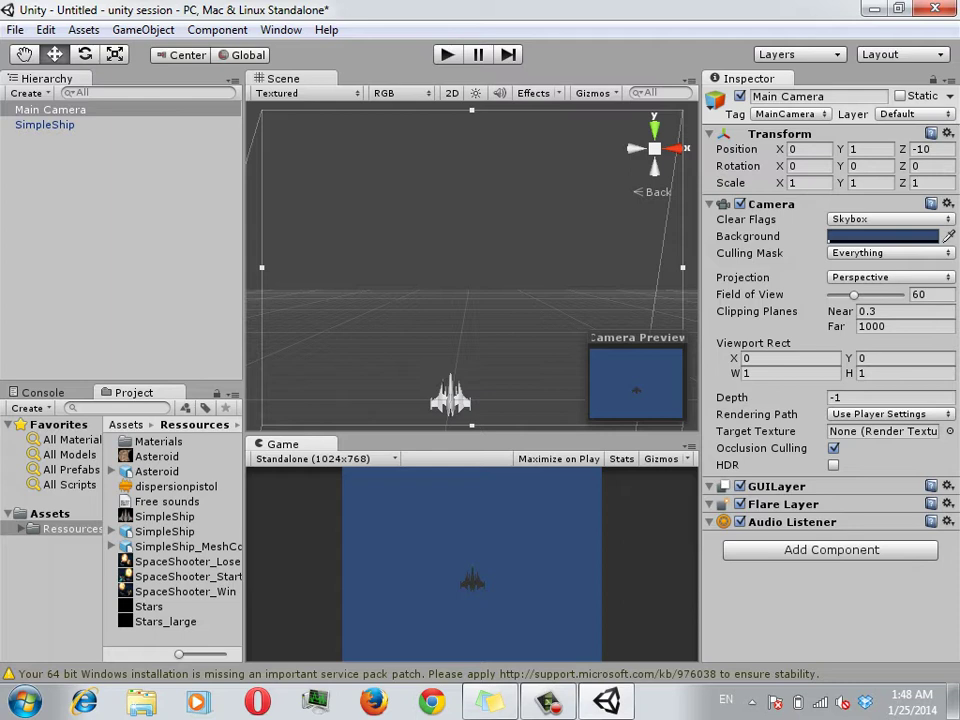
click(313, 458)
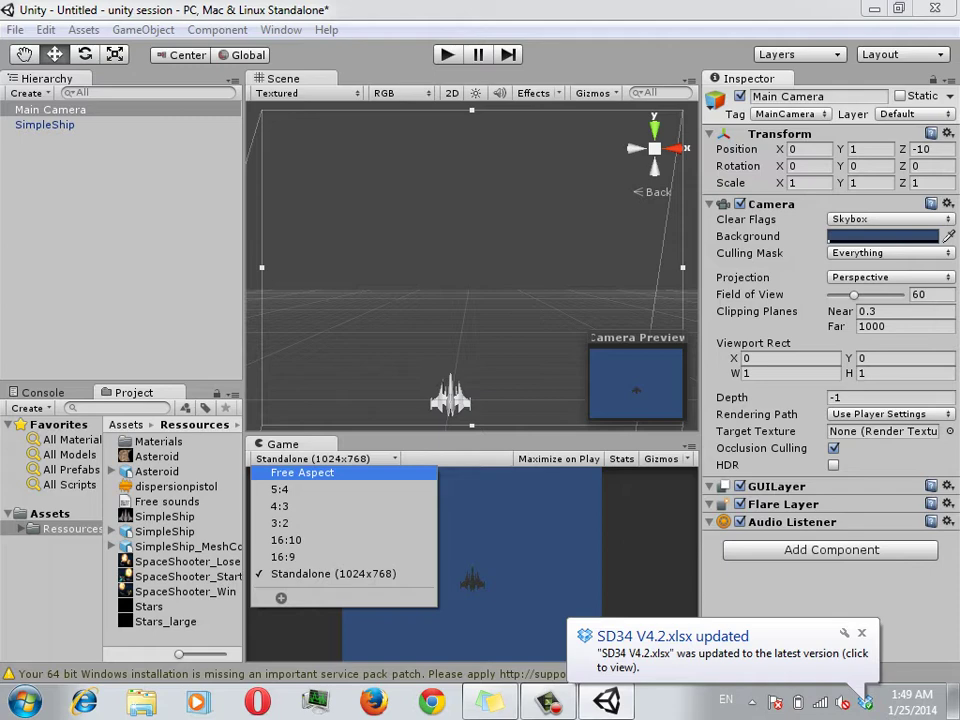
key(Escape)
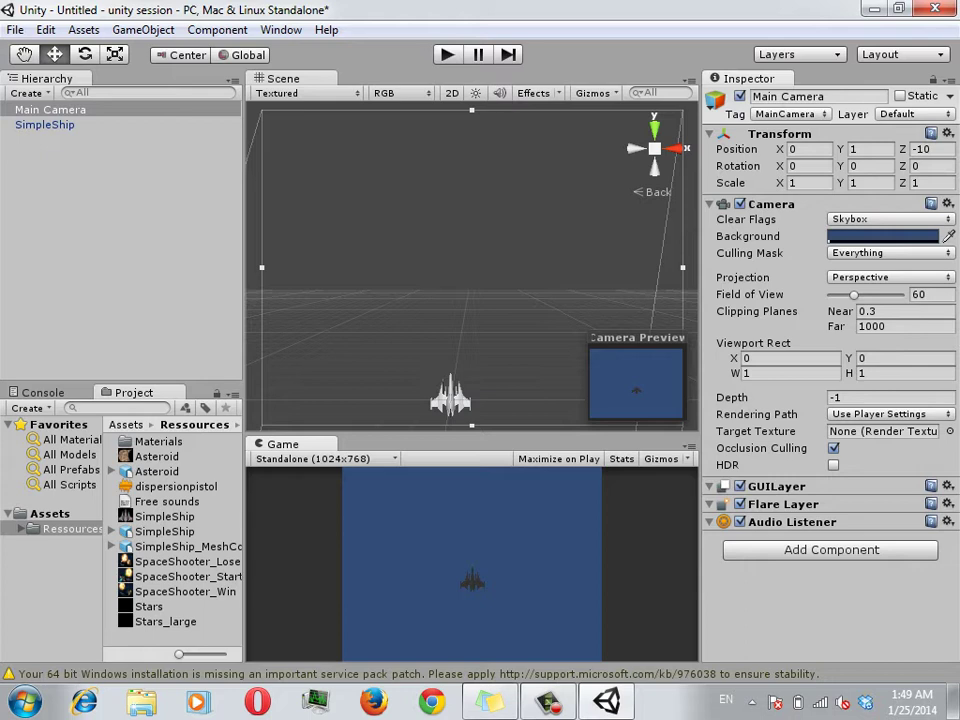
click(50, 109)
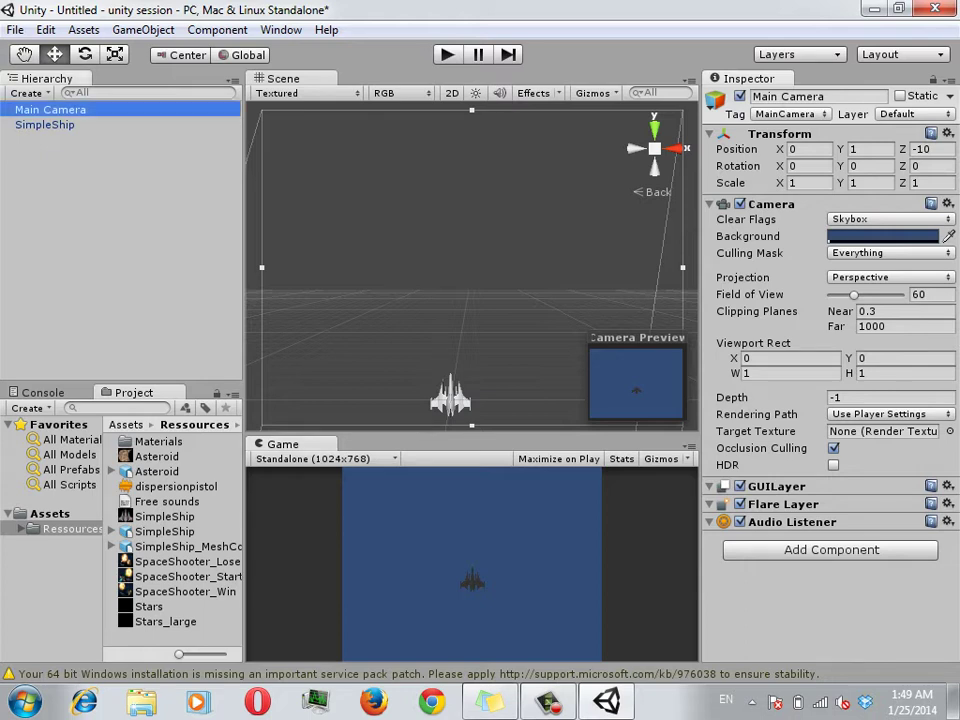
Frame the Main Camera, then orbit and pan to see its view pyramid at an angle.
key(f)
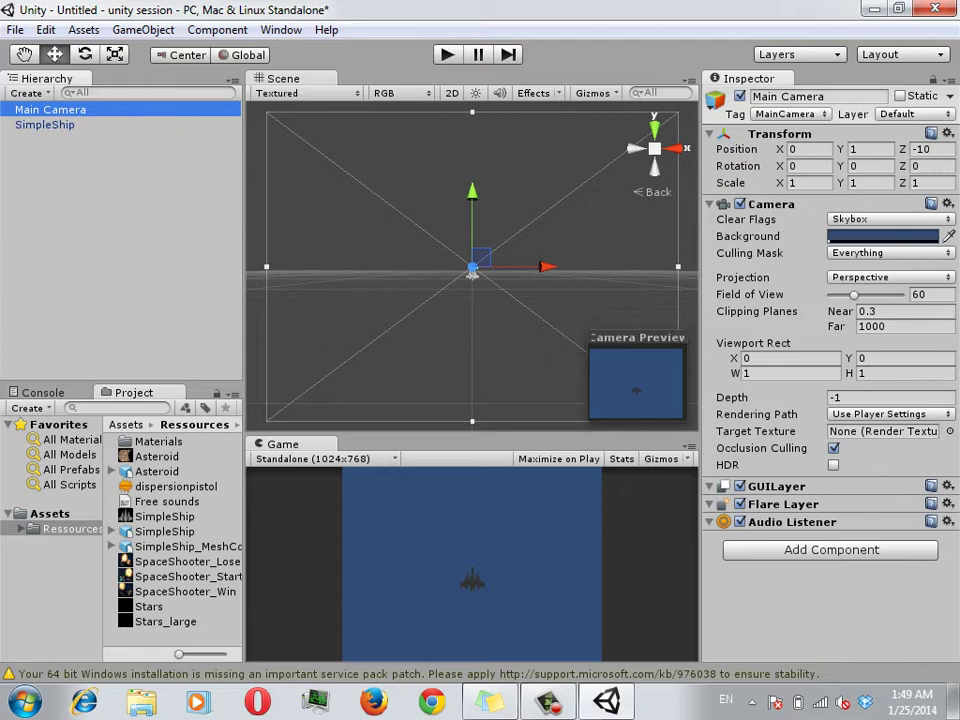
alt+drag(470, 300, 560, 300)
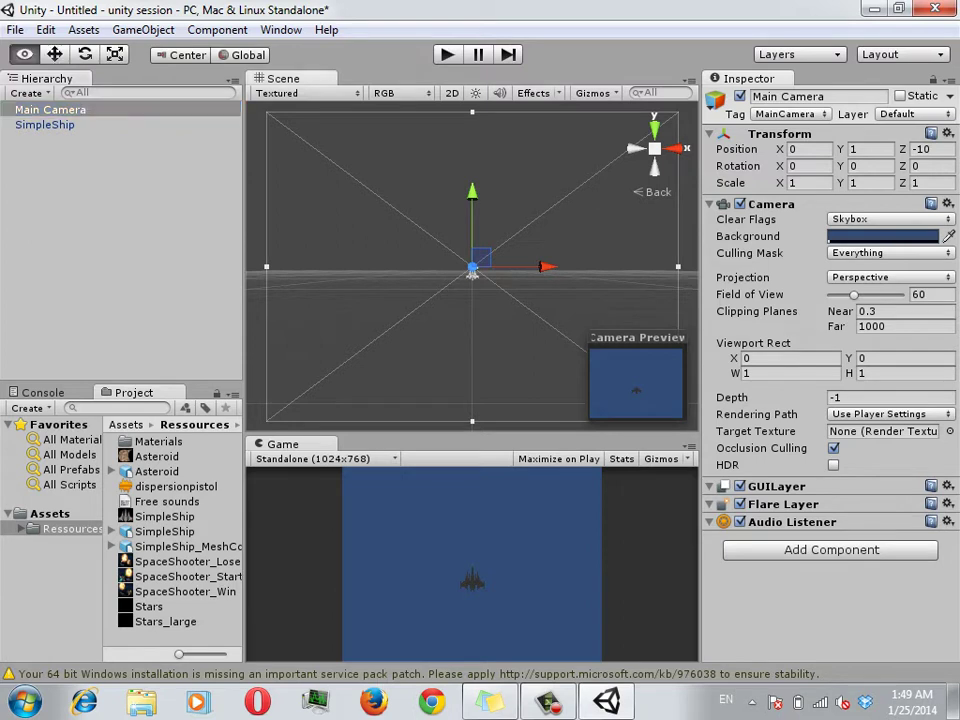
mouse_move(622, 260)
alt+mouse_down()
mouse_move(406, 288)
mouse_move(417, 294)
alt+mouse_up()
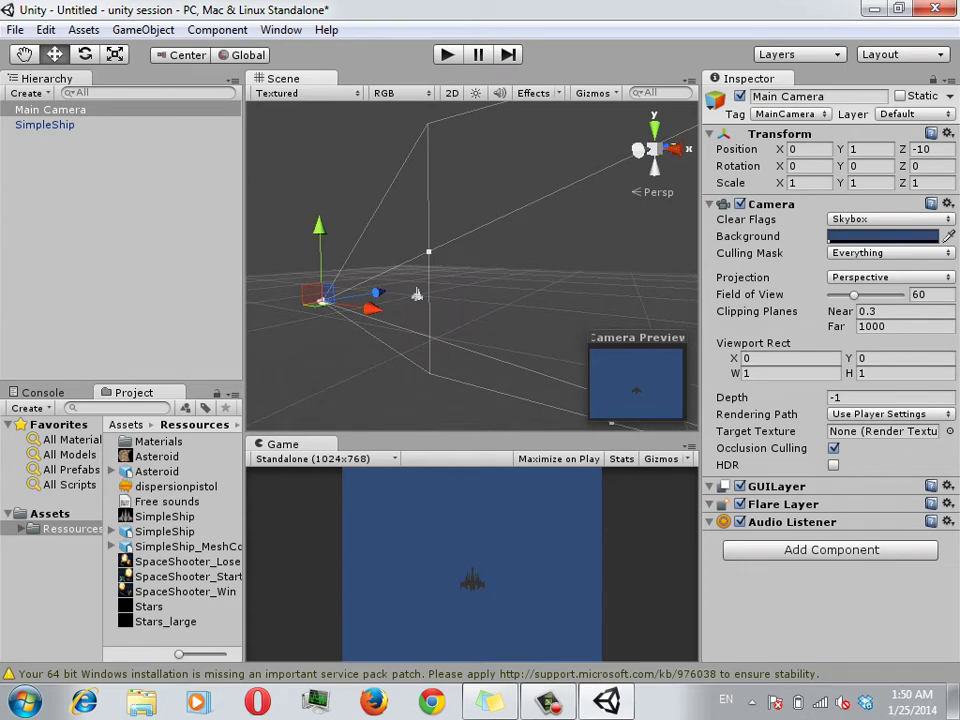
middle_drag(417, 294, 568, 271)
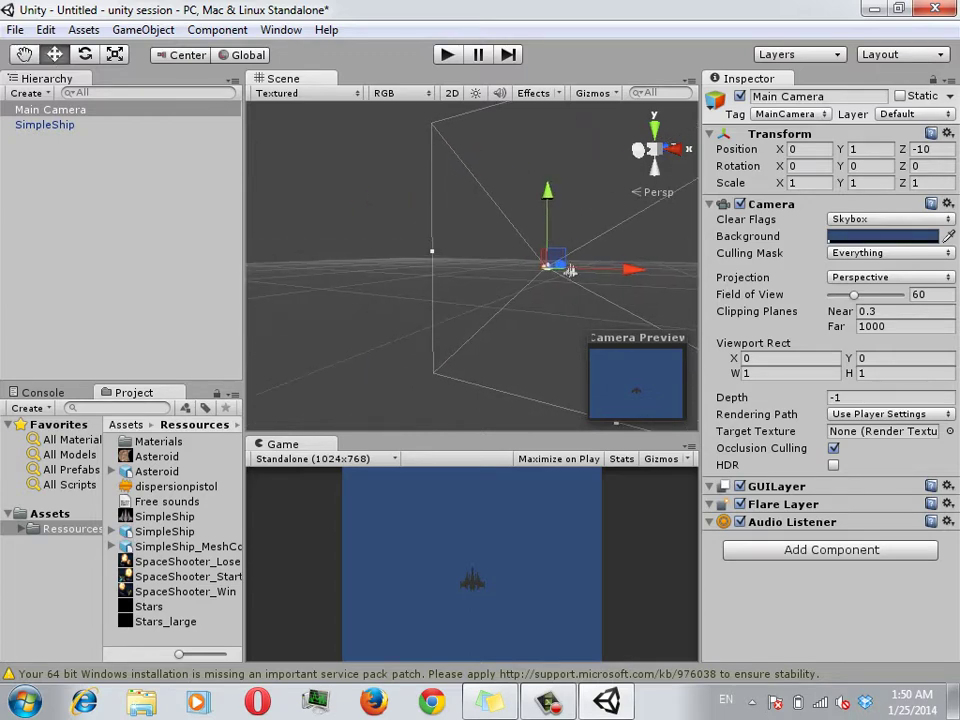
mouse_move(568, 271)
middle_down()
mouse_move(403, 301)
mouse_move(423, 289)
middle_up()
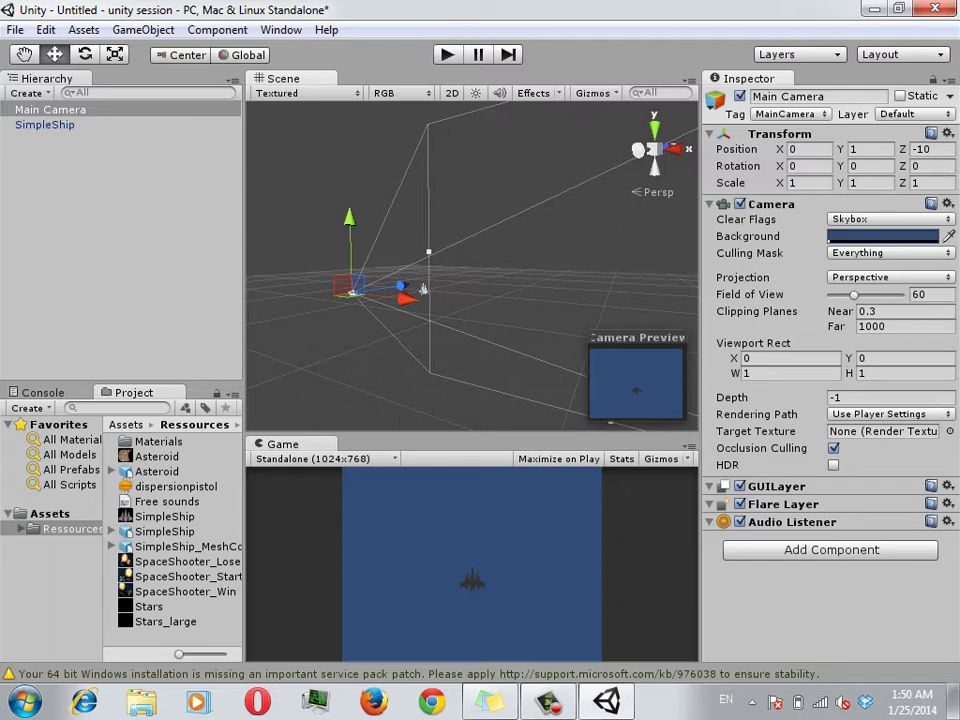
Switch the Main Camera to Orthographic projection and view the scene from behind.
click(890, 277)
click(875, 318)
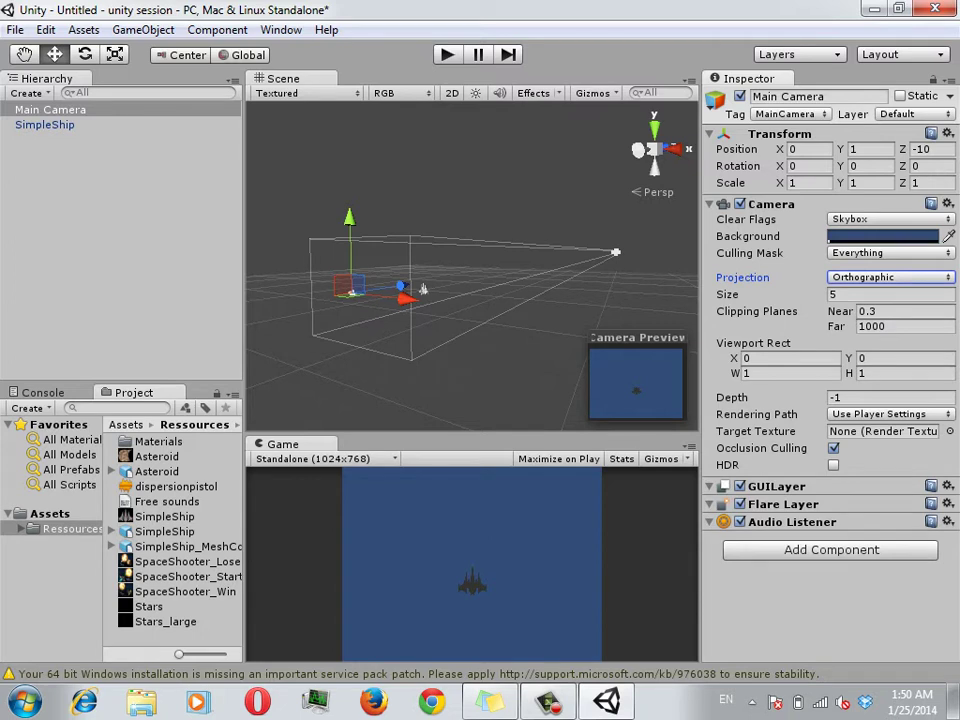
mouse_move(422, 289)
middle_down()
mouse_move(643, 290)
mouse_move(420, 403)
middle_up()
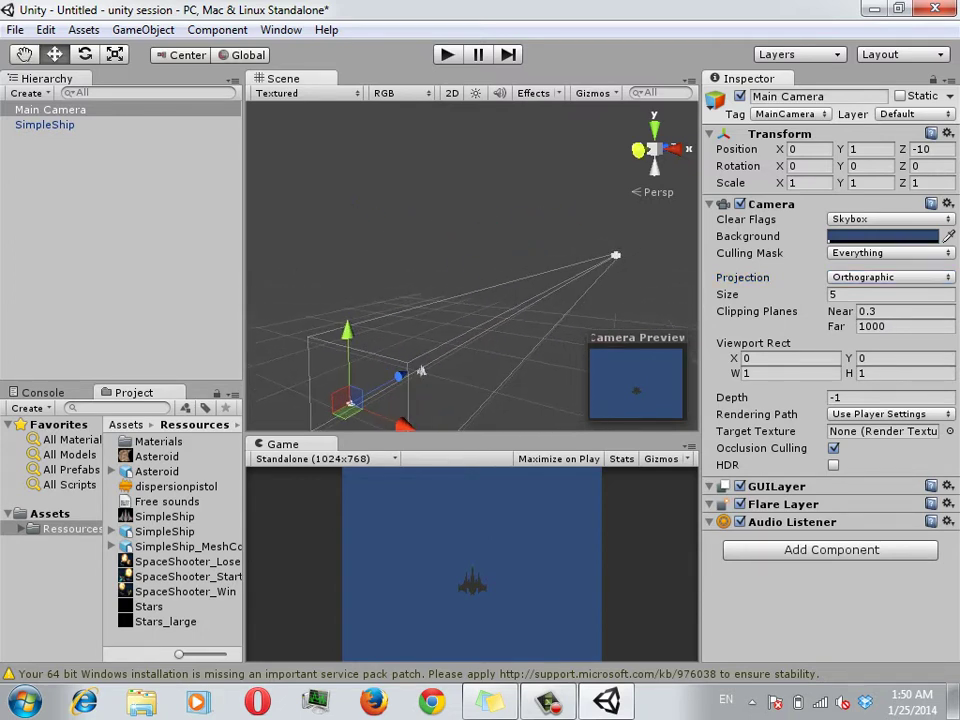
click(654, 127)
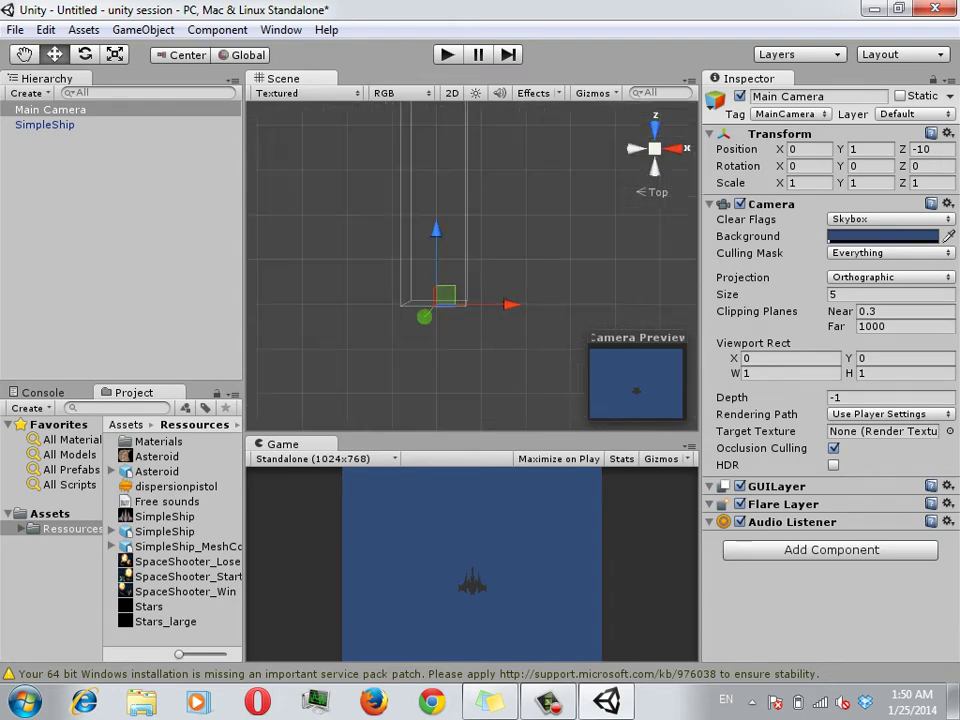
click(654, 125)
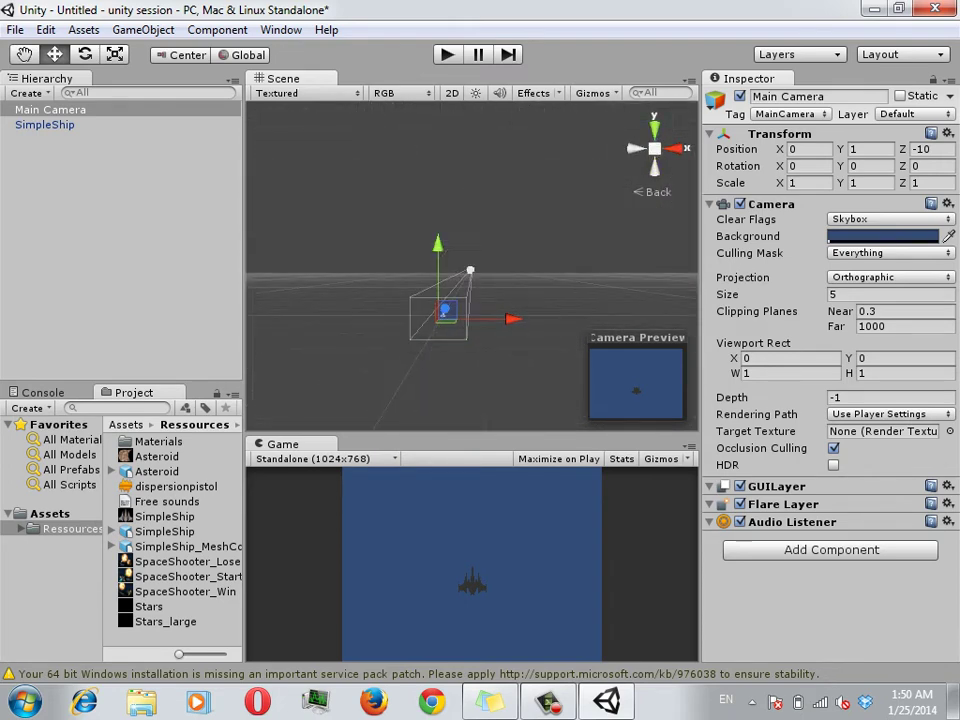
Add a second SimpleShip to the scene, positioned at 2.1130, 1.3329, -4.830.
middle_drag(470, 310, 465, 285)
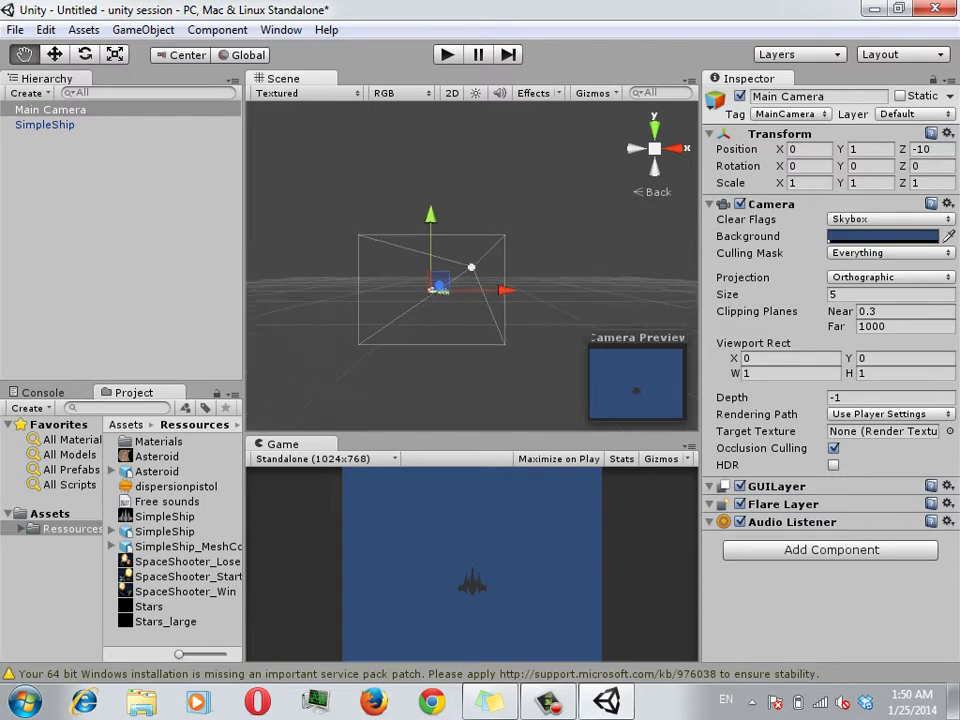
scroll(470, 290, up, 5)
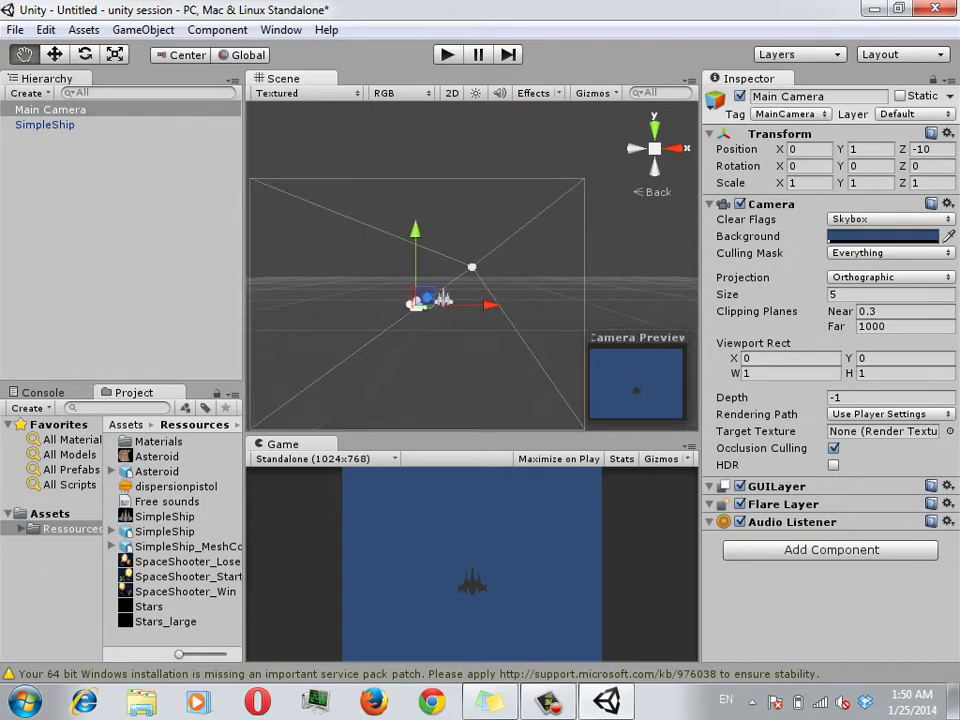
middle_drag(430, 300, 470, 280)
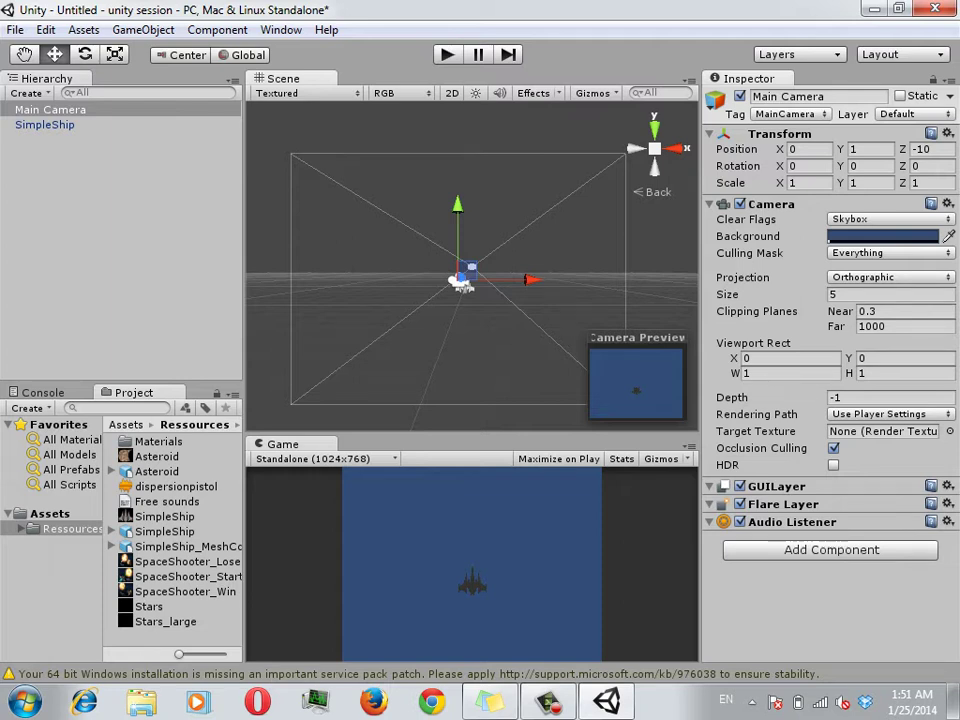
scroll(472, 260, up, 2)
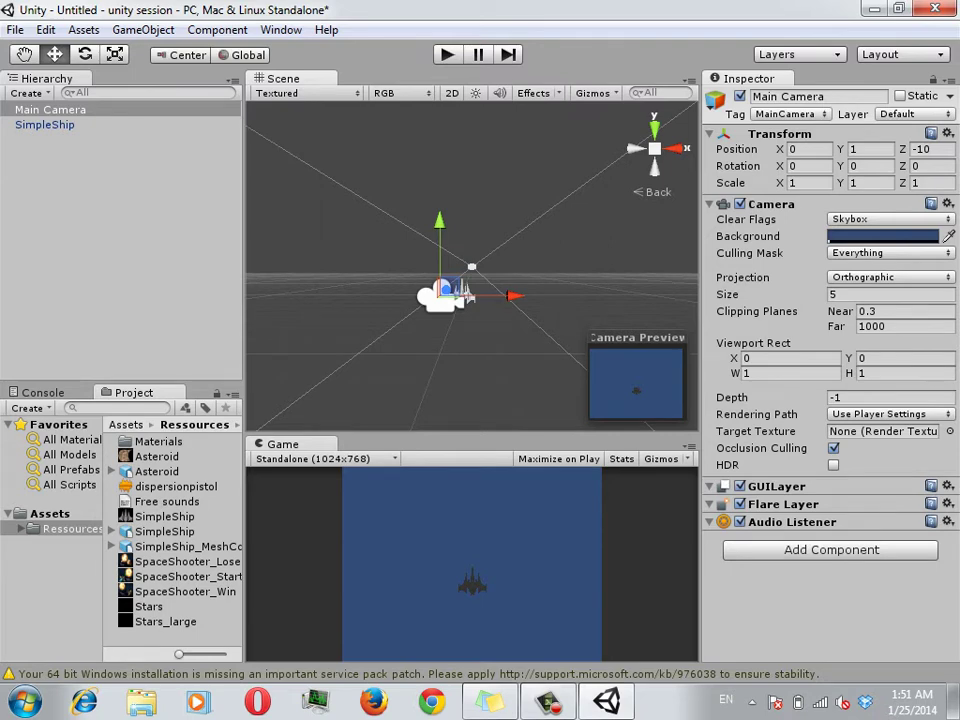
drag(165, 516, 515, 270)
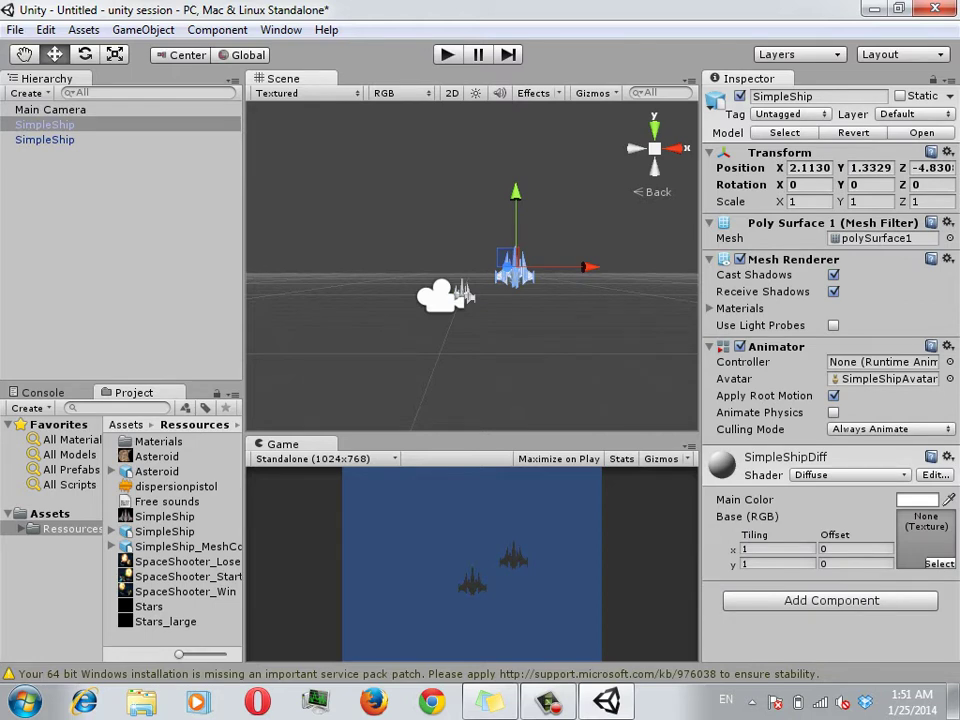
Move the first SimpleShip's Position Z from -4.830 to about -6.43.
click(44, 139)
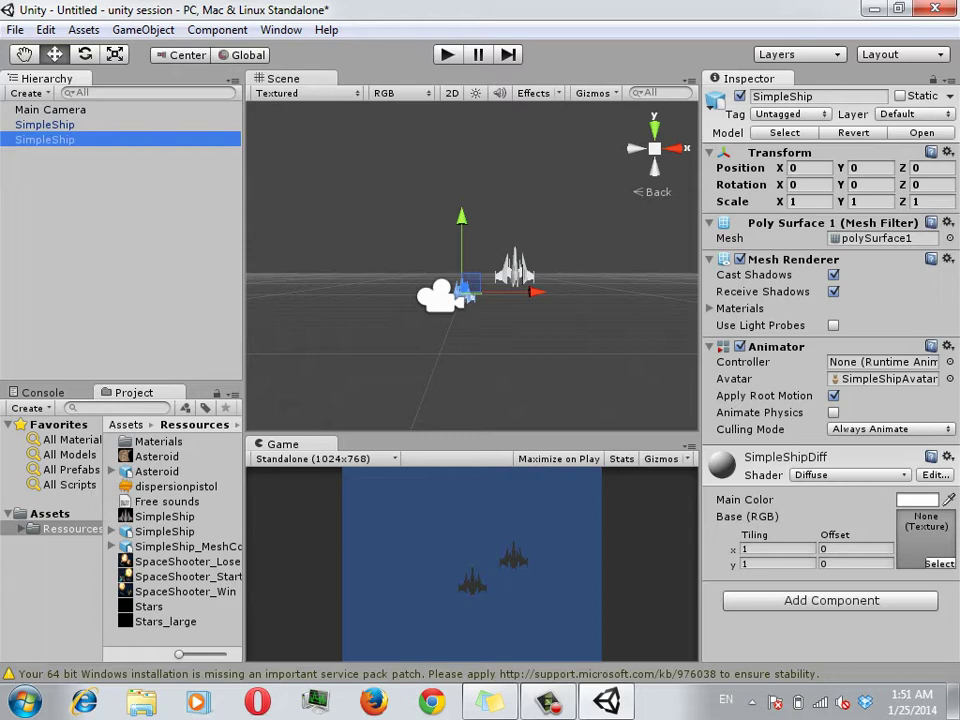
click(44, 124)
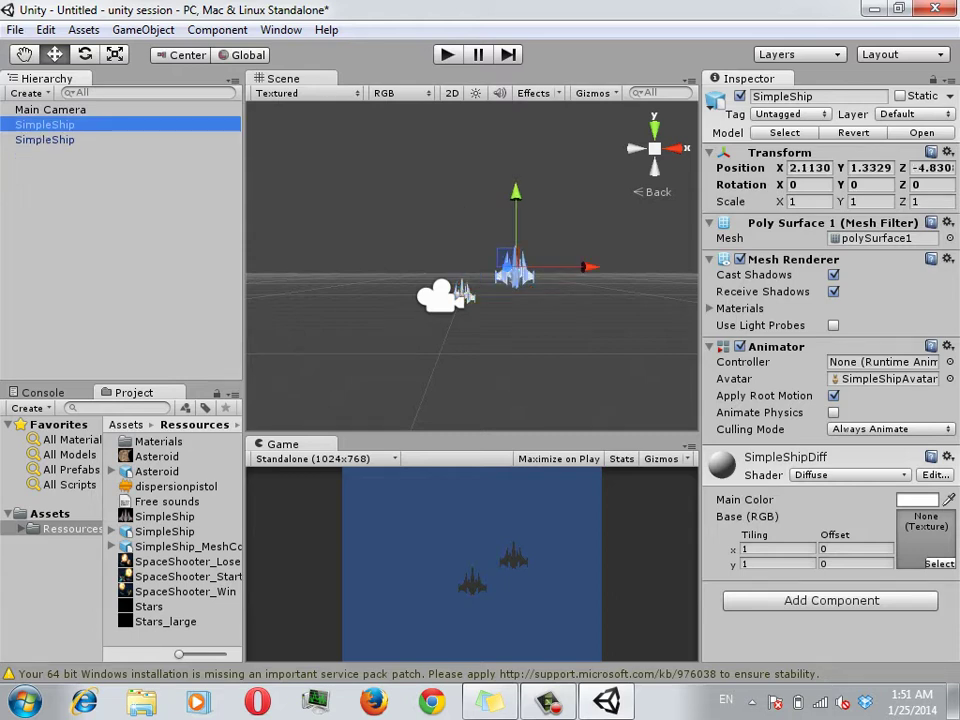
click(932, 167)
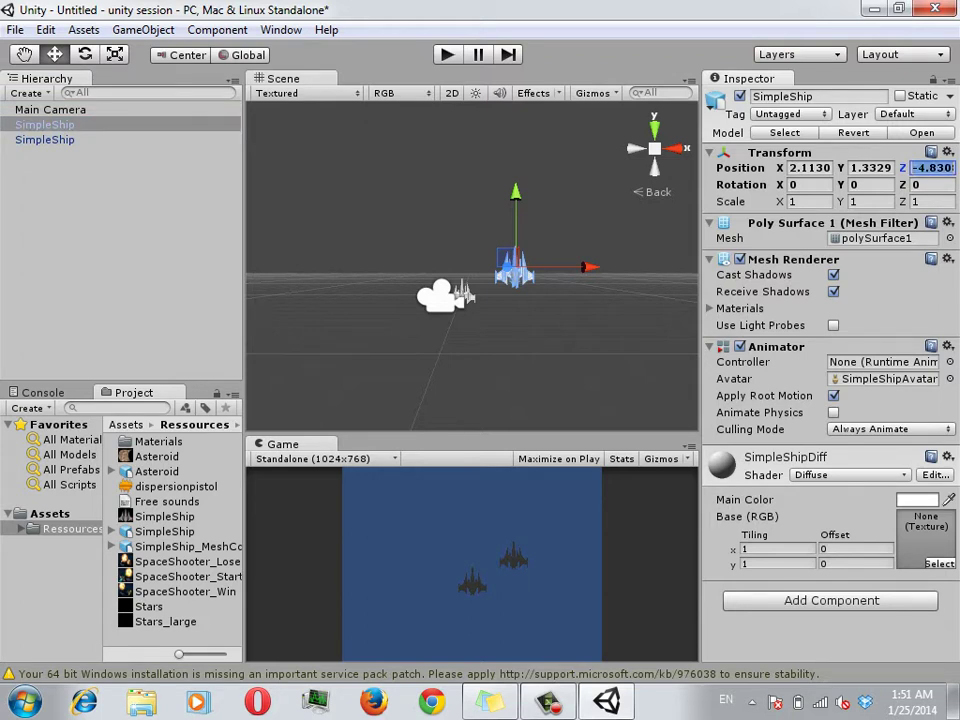
text(-5)
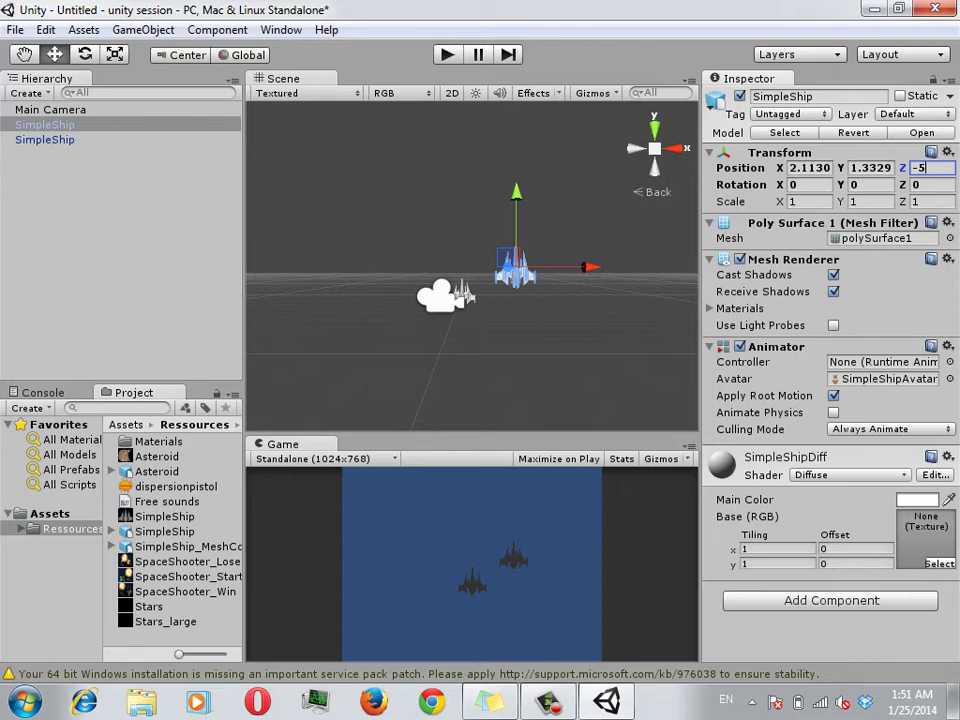
mouse_move(902, 168)
mouse_down()
mouse_move(870, 168)
mouse_move(878, 168)
mouse_up()
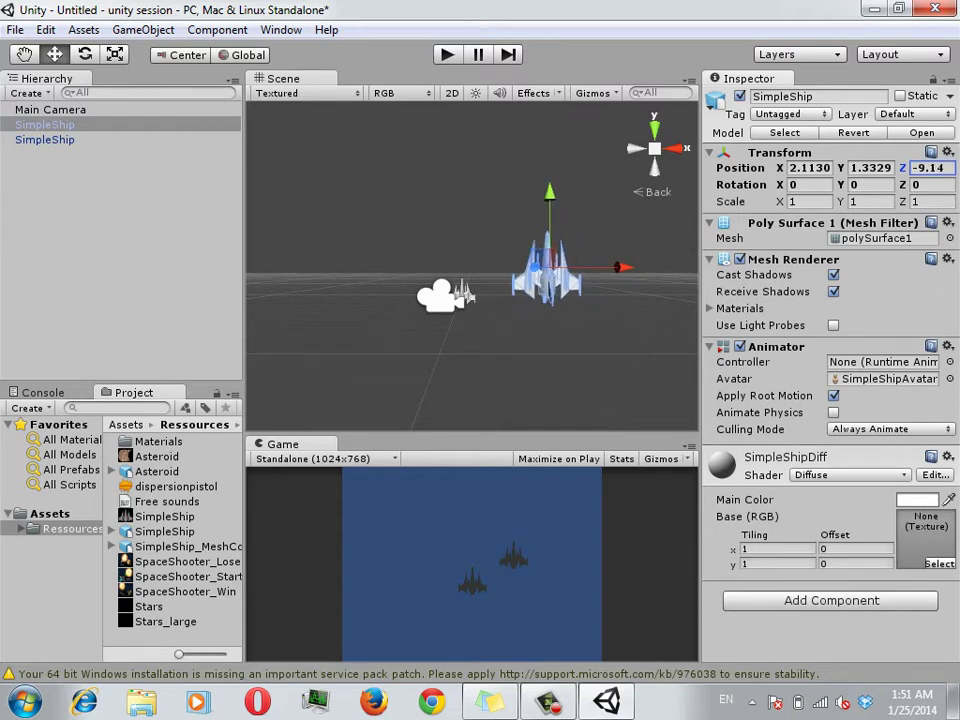
mouse_move(878, 168)
mouse_down()
mouse_move(870, 168)
mouse_move(900, 168)
mouse_move(880, 168)
mouse_move(888, 168)
mouse_up()
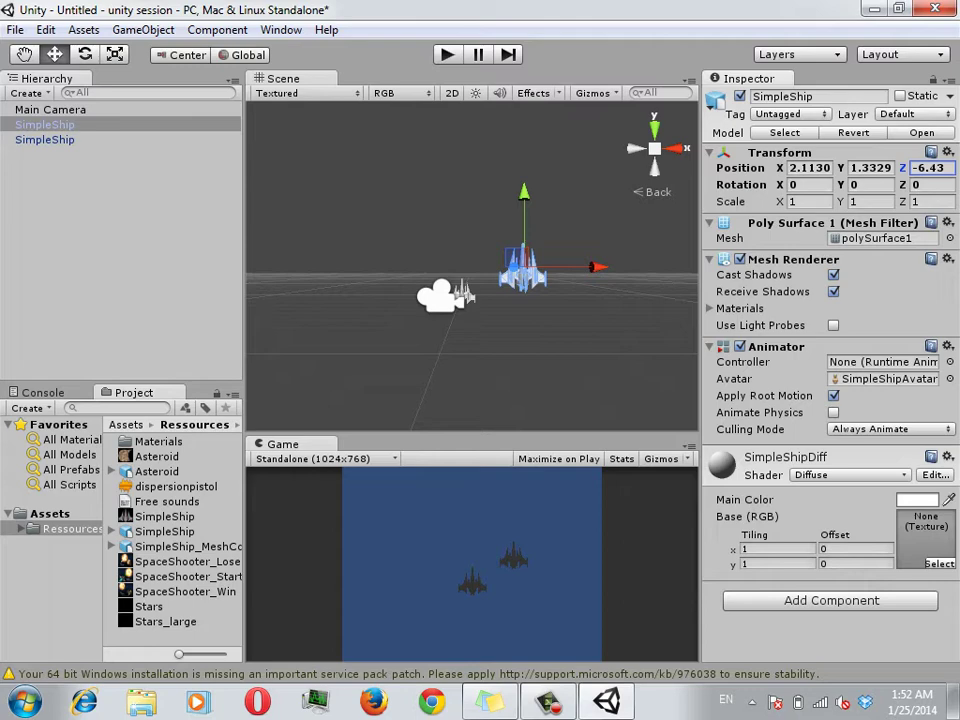
click(50, 109)
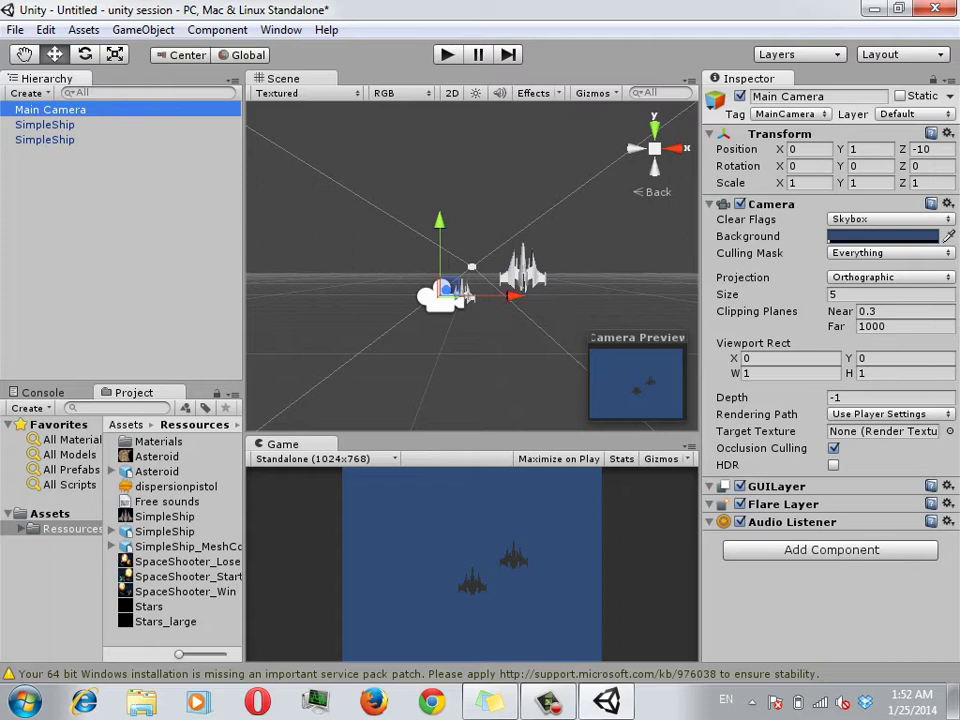
Set Main Camera's background colour to pale blue-gray (212, 221, 236).
click(883, 236)
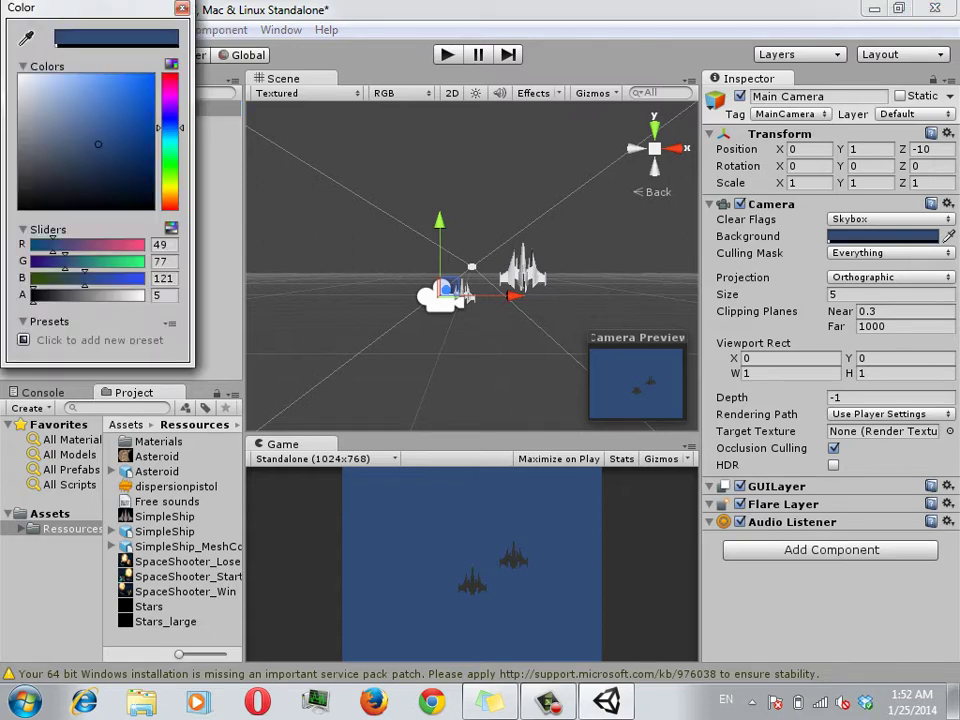
drag(98, 144, 35, 87)
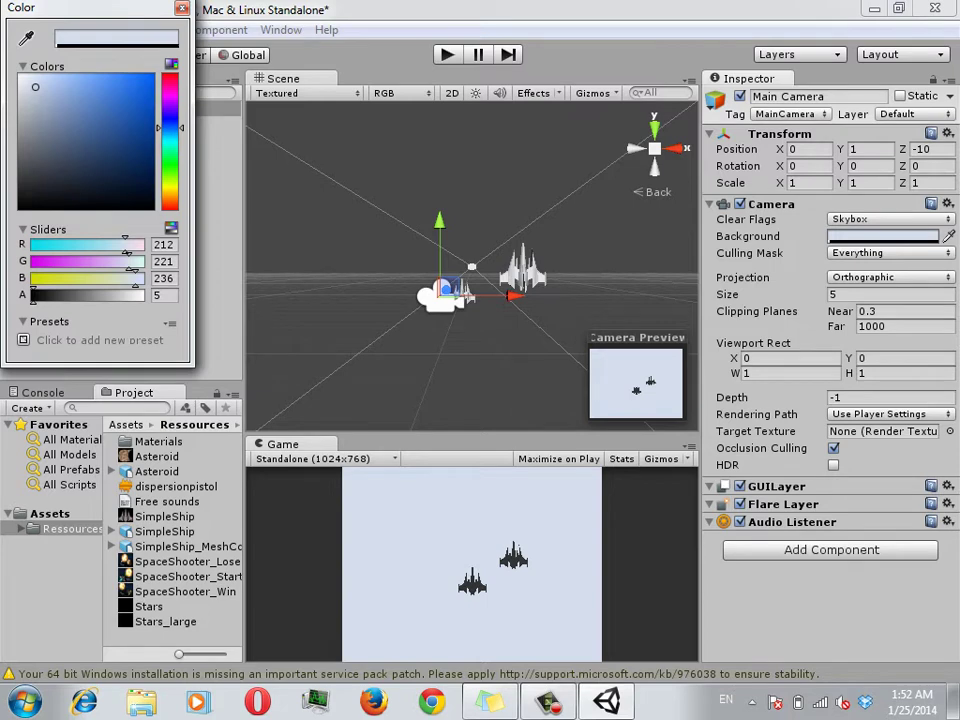
click(181, 8)
Move the first SimpleShip along Z to position -2.62, then reselect Main Camera.
click(522, 270)
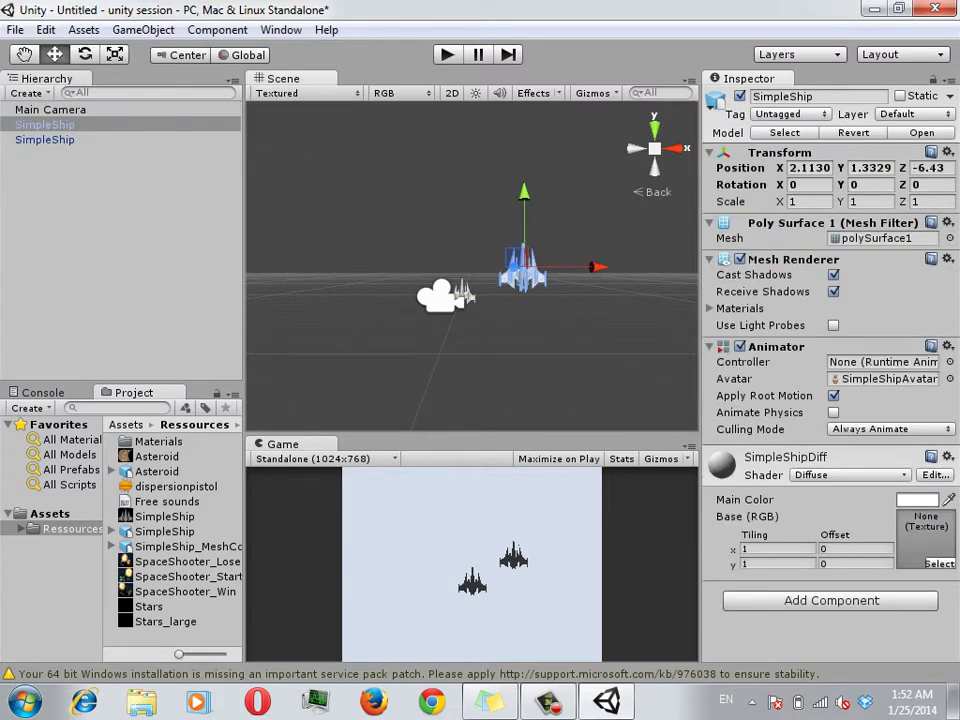
click(928, 168)
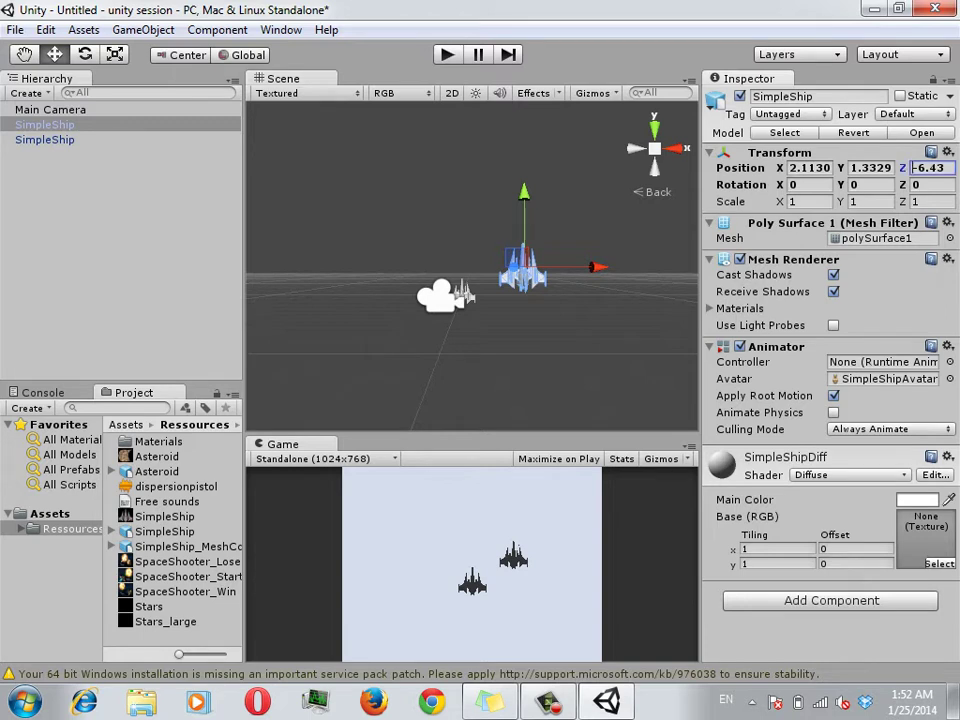
drag(902, 168, 909, 168)
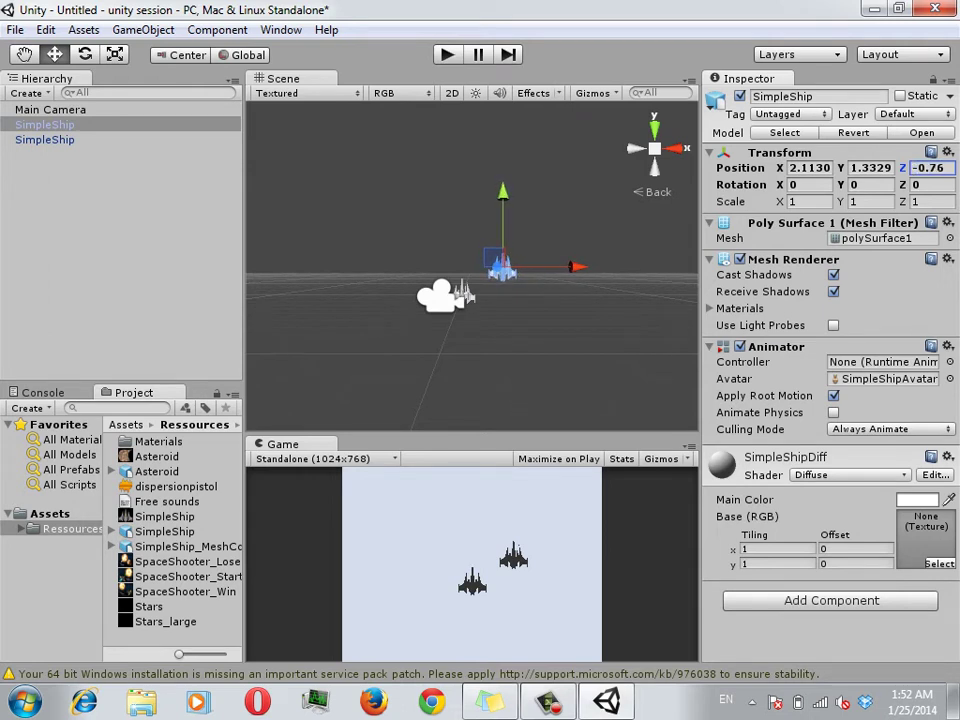
drag(903, 167, 880, 167)
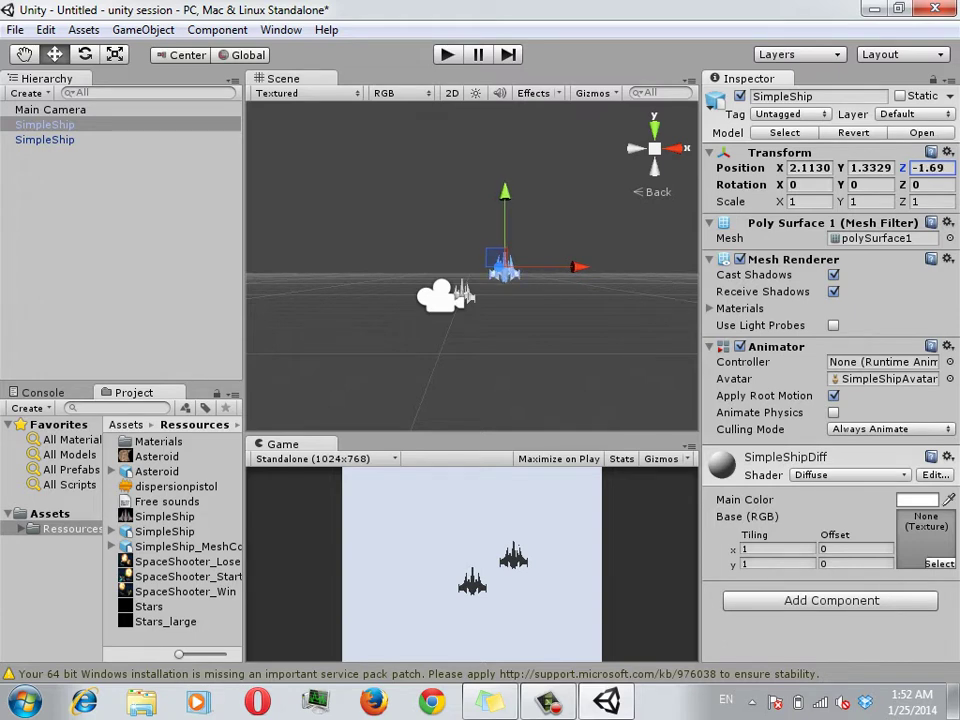
drag(880, 167, 859, 167)
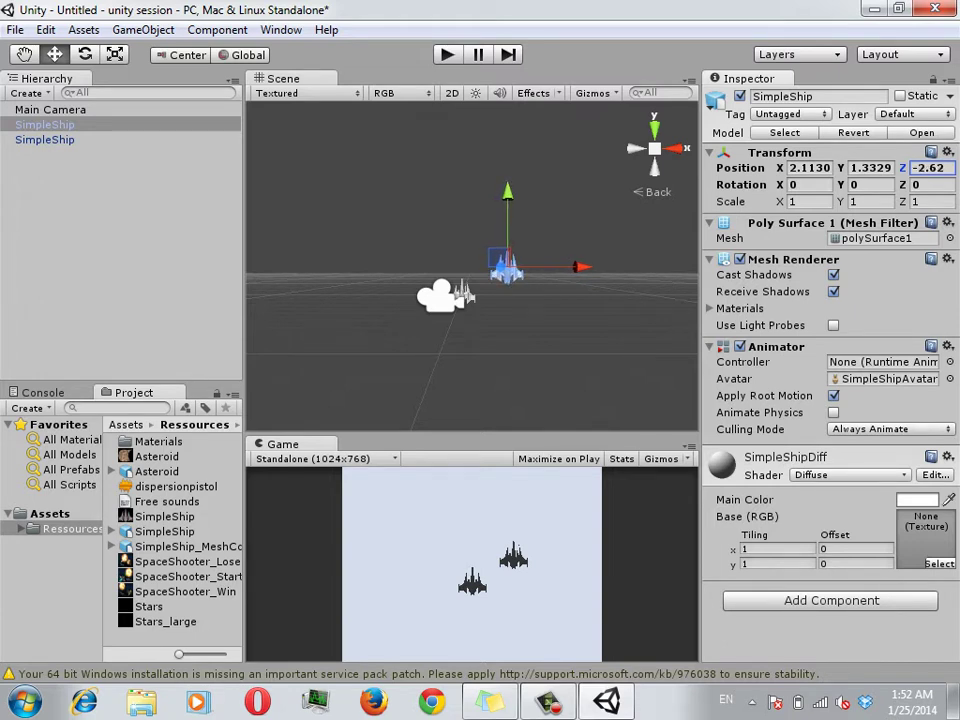
click(50, 109)
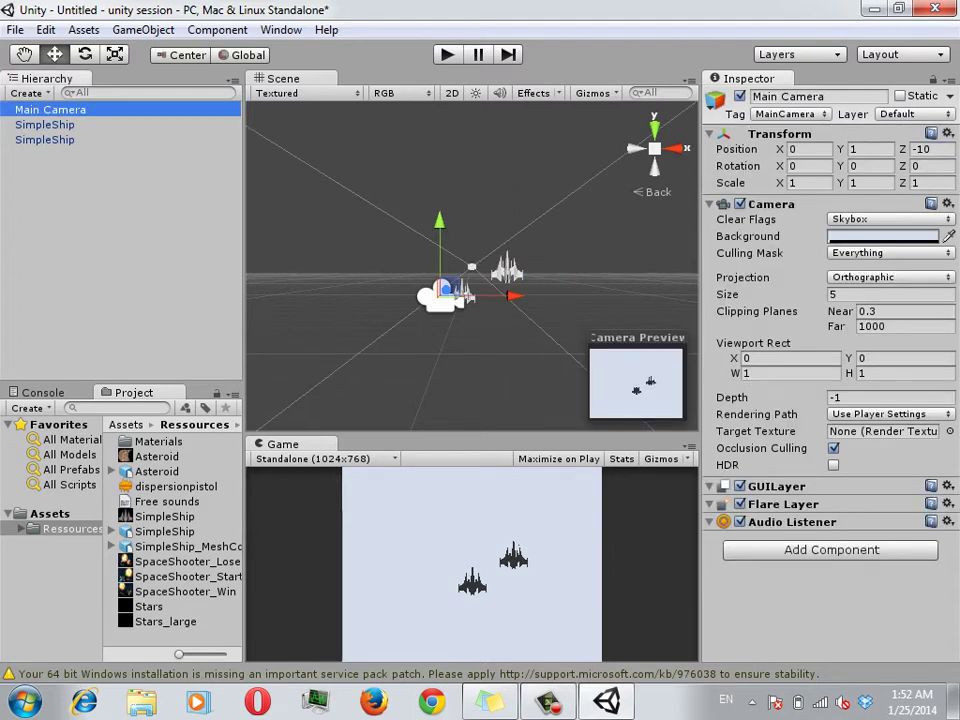
Switch Main Camera to Perspective projection and adjust the first SimpleShip's Z position.
click(890, 277)
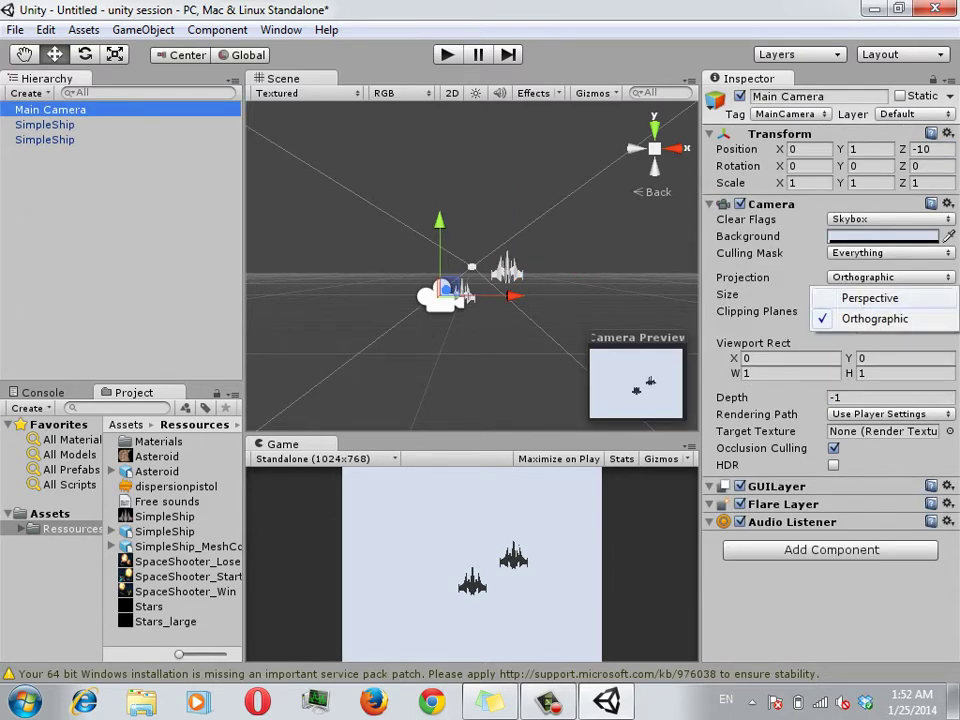
click(868, 298)
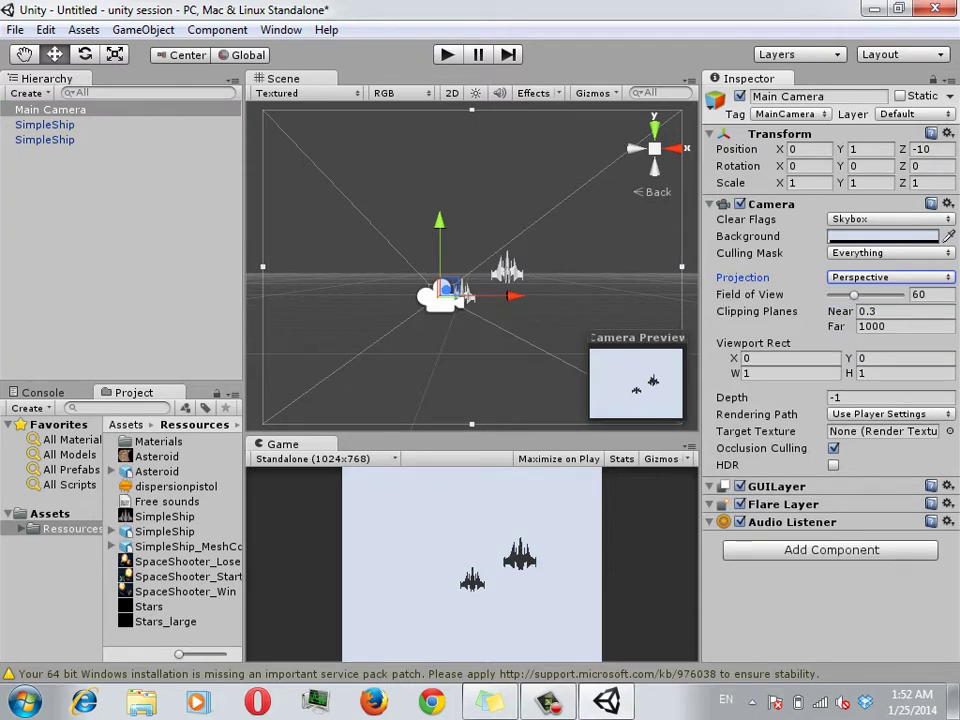
click(44, 124)
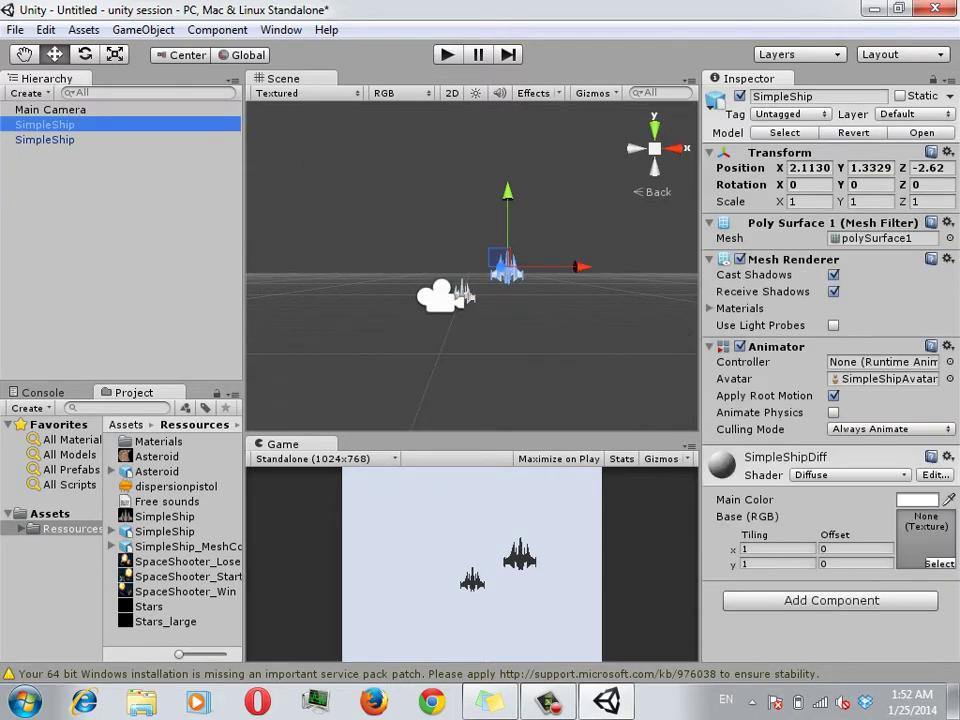
mouse_move(903, 167)
mouse_down()
mouse_move(851, 167)
mouse_move(950, 167)
mouse_move(903, 167)
mouse_up()
text(-5.53)
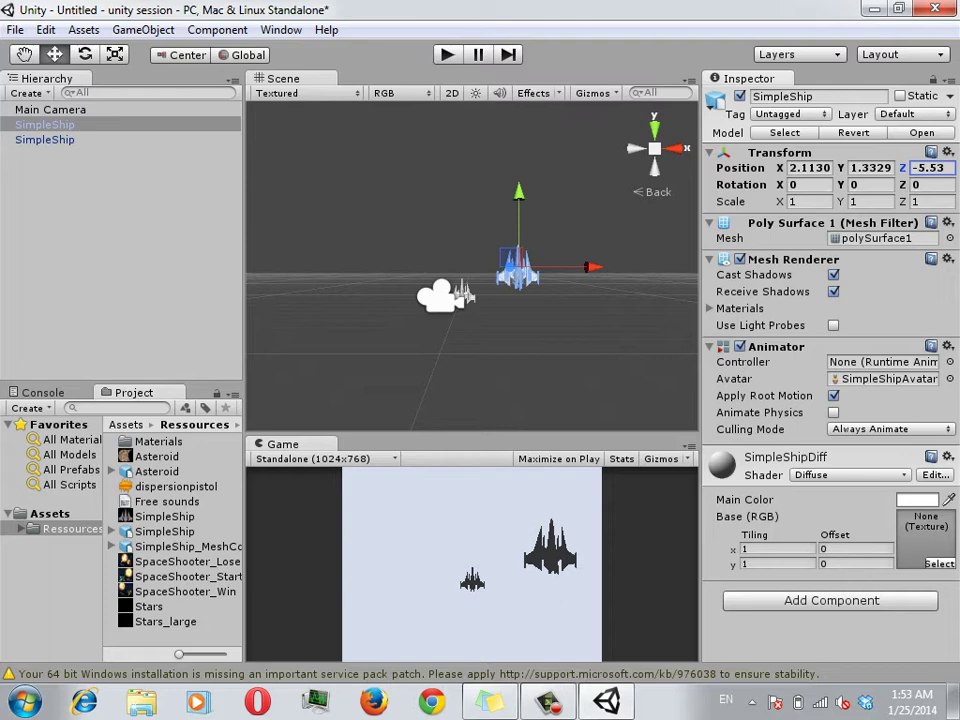
Check the Main Camera's view, then select the extra SimpleShip for removal.
click(50, 109)
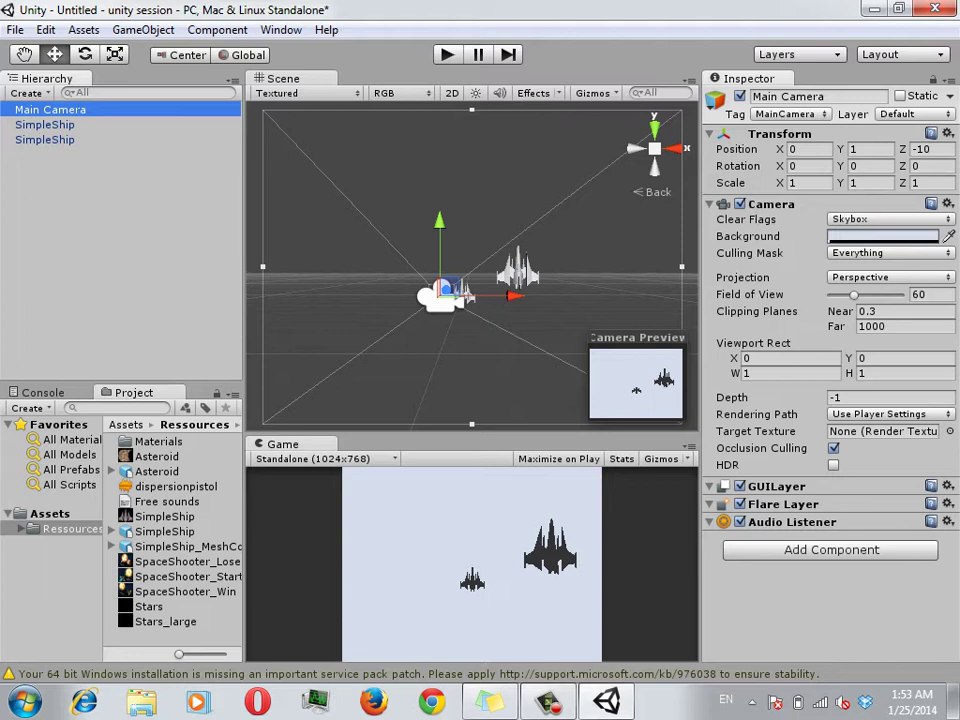
click(512, 296)
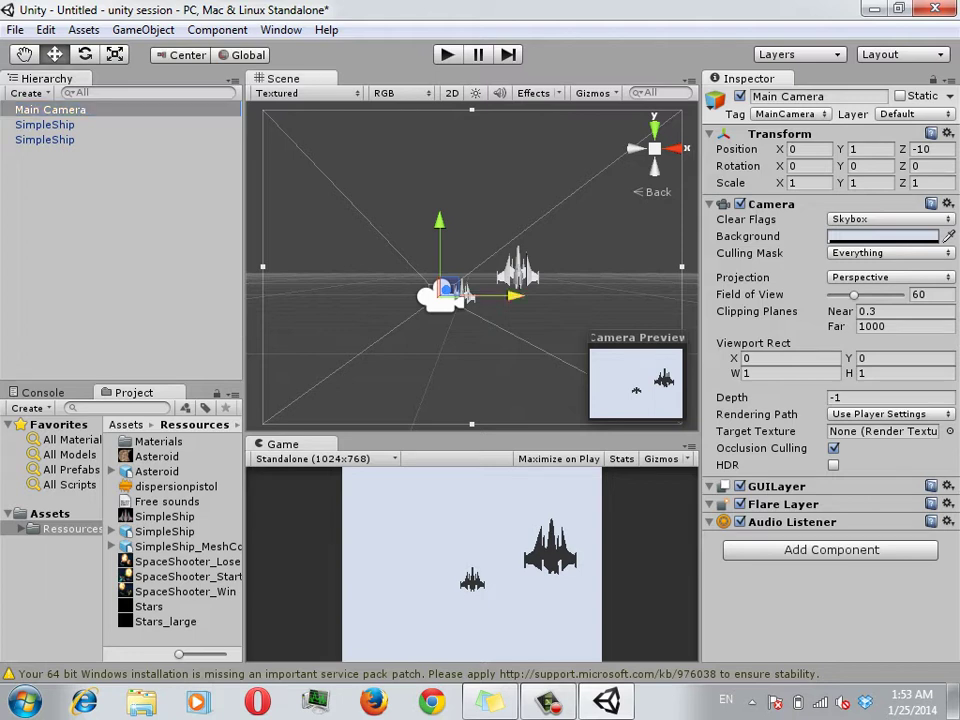
click(44, 124)
Delete the extra SimpleShip and frame the remaining ship in the Scene view.
key(Delete)
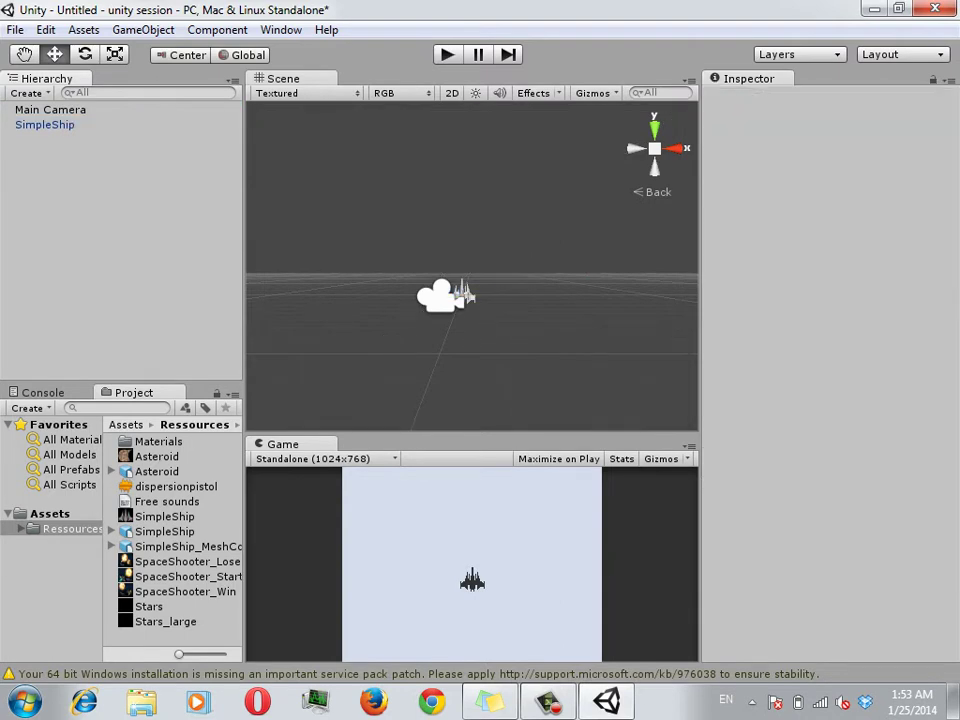
click(44, 124)
key(f)
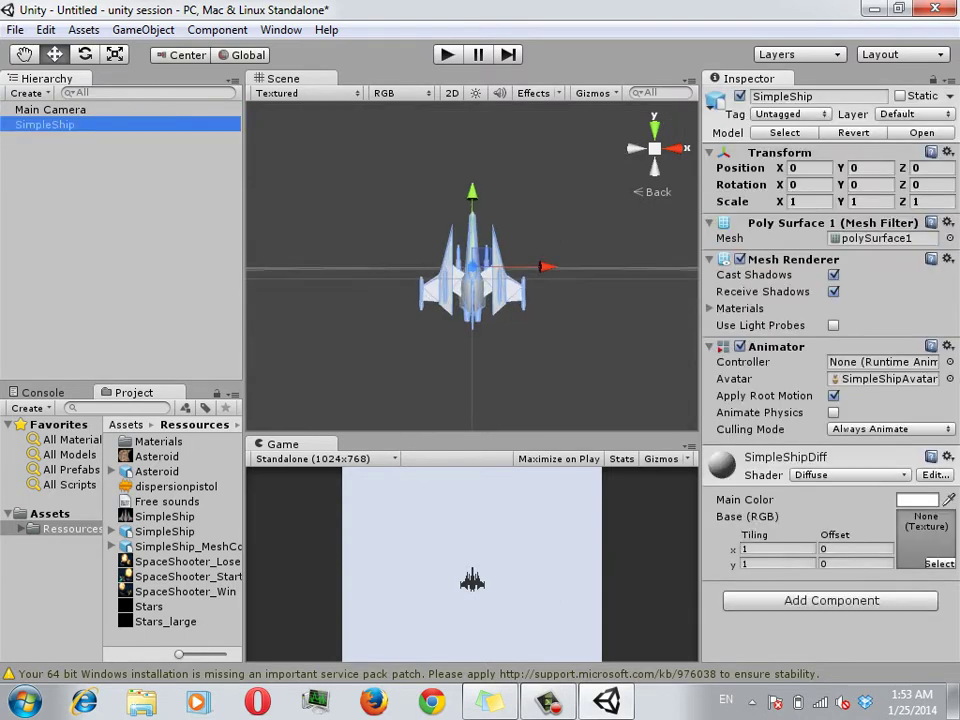
Zoom in close to the ship, orbit around it, and snap to the Back view.
scroll(472, 276, up, 3)
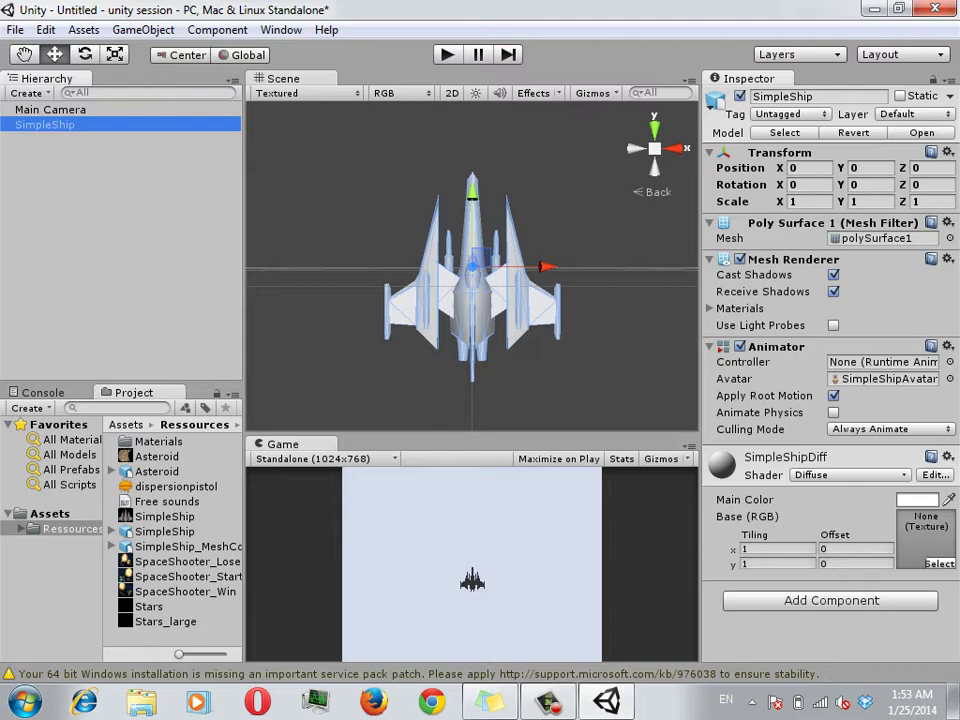
mouse_move(472, 300)
alt+mouse_down()
mouse_move(520, 260)
mouse_move(480, 280)
mouse_move(360, 280)
alt+mouse_up()
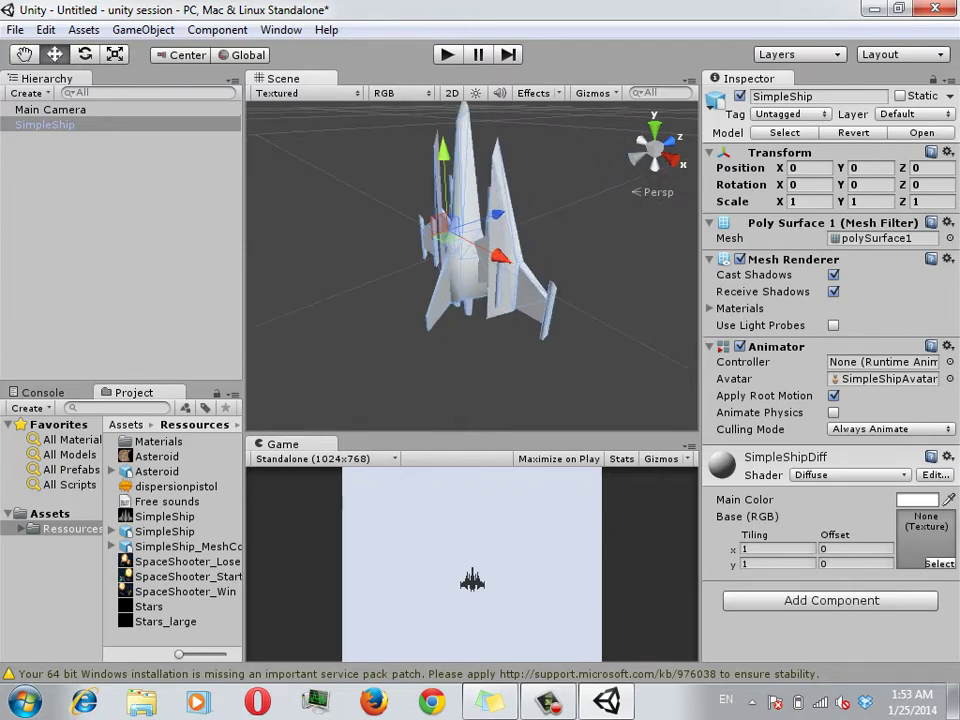
click(674, 137)
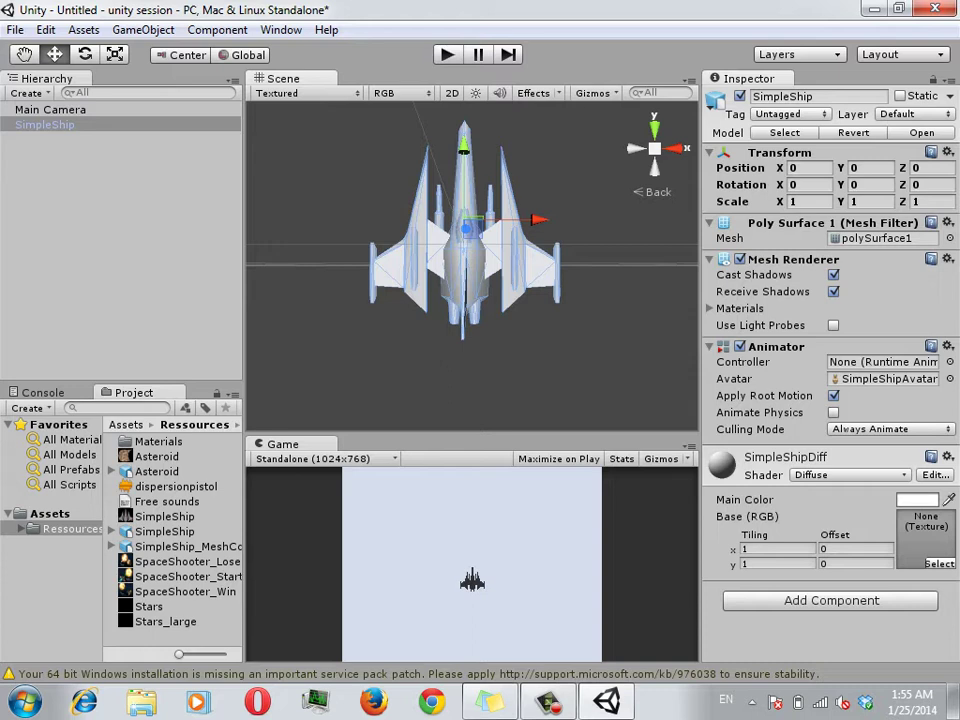
Toggle the ship's Mesh Renderer off and back on, checking the component's options.
click(740, 259)
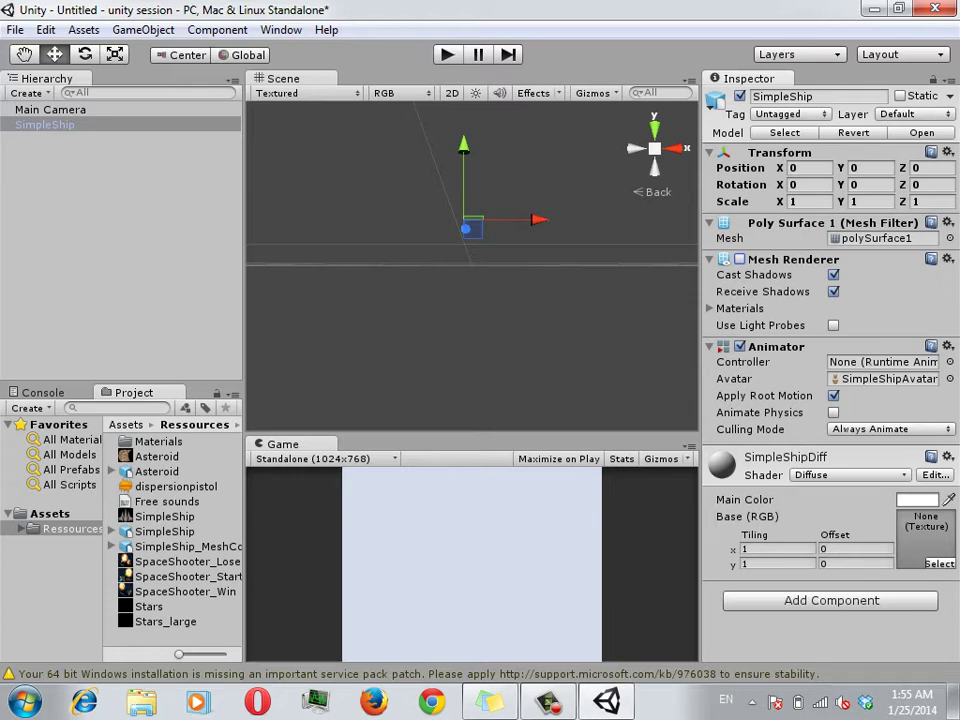
right_click(767, 259)
click(740, 259)
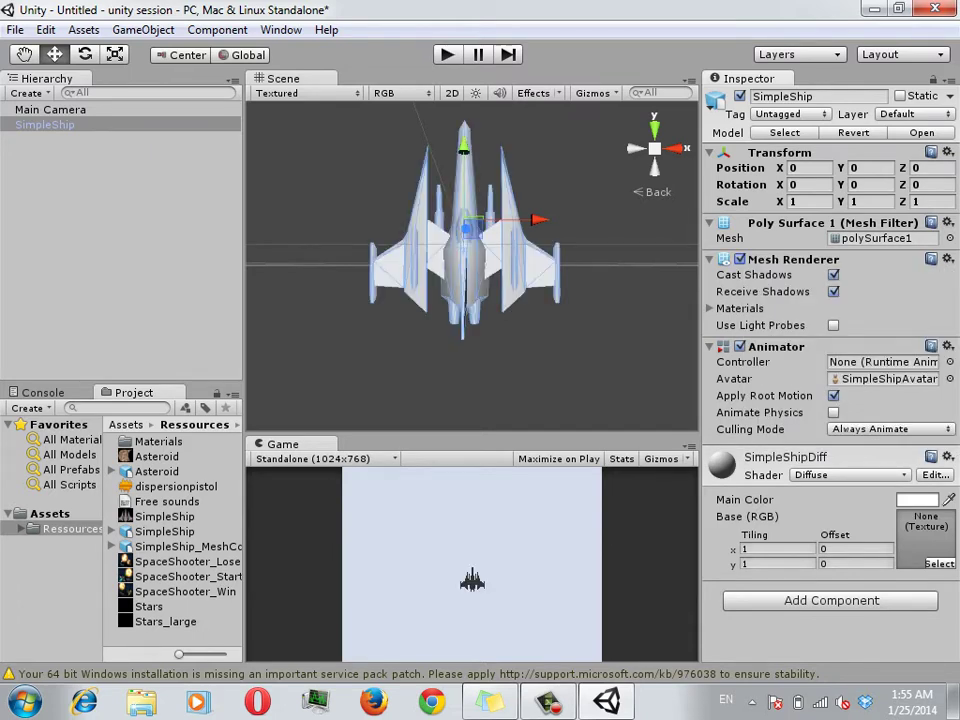
scroll(472, 265, up, 5)
scroll(472, 265, down, 2)
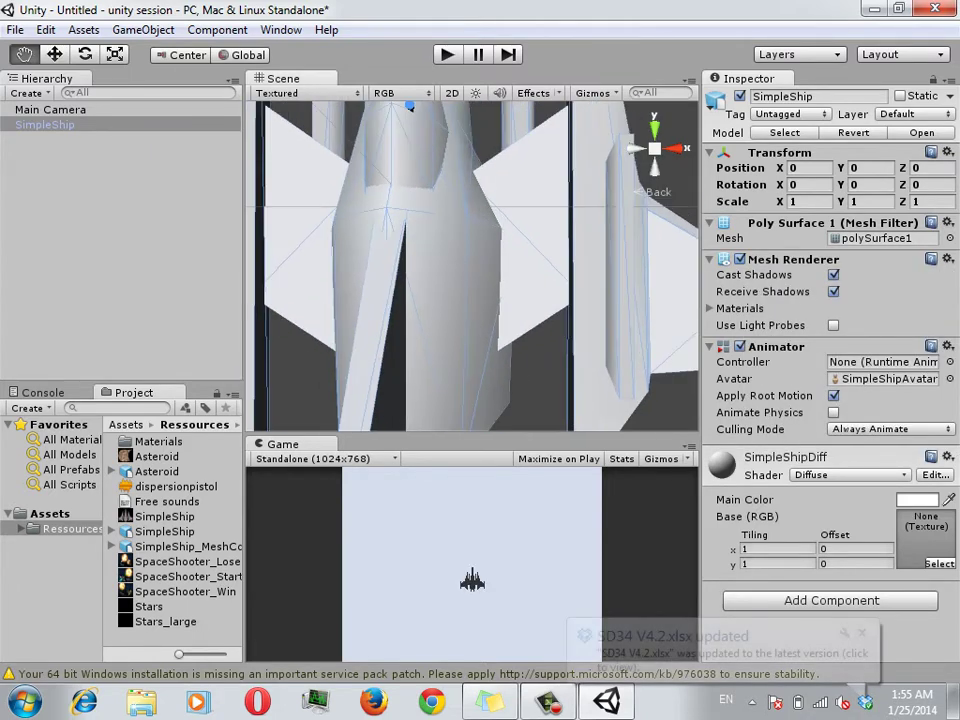
scroll(472, 265, down, 3)
scroll(472, 265, up, 6)
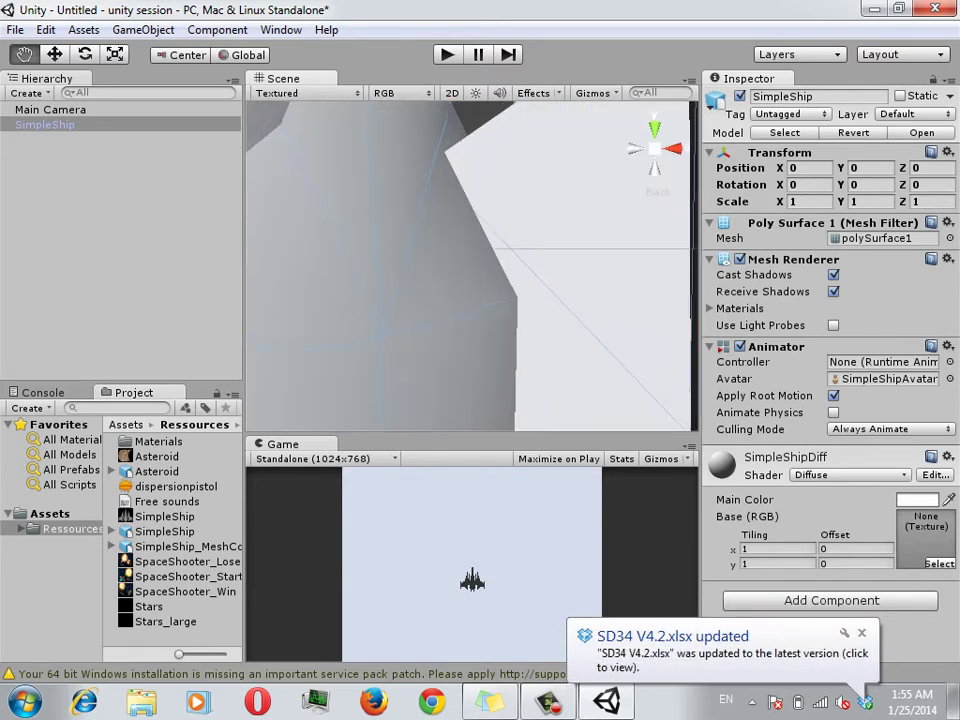
scroll(472, 265, down, 5)
scroll(472, 265, up, 5)
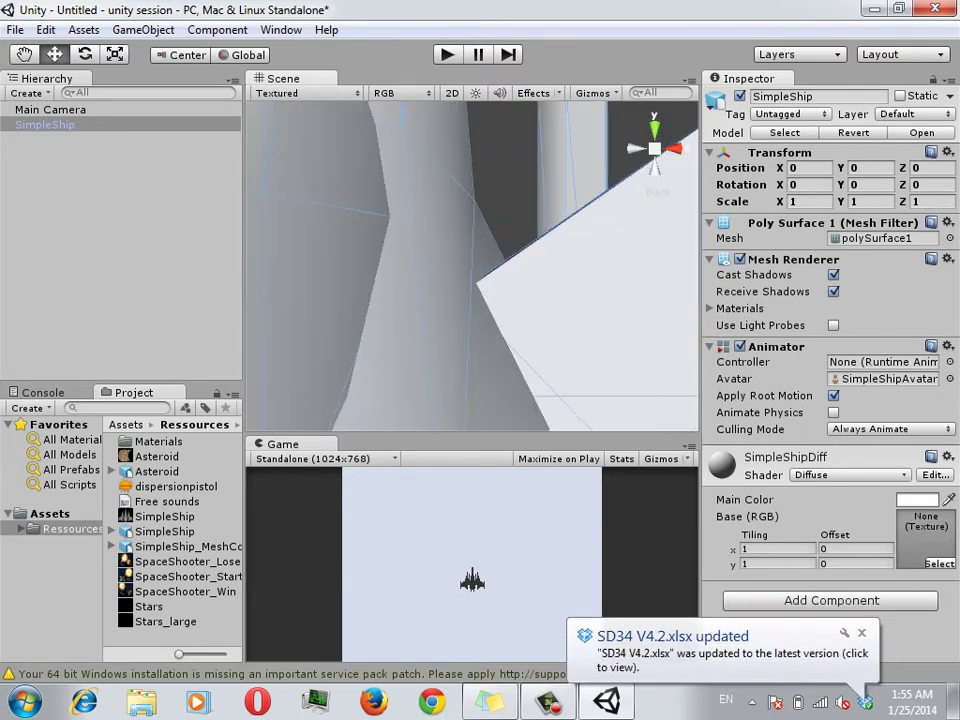
scroll(472, 265, down, 3)
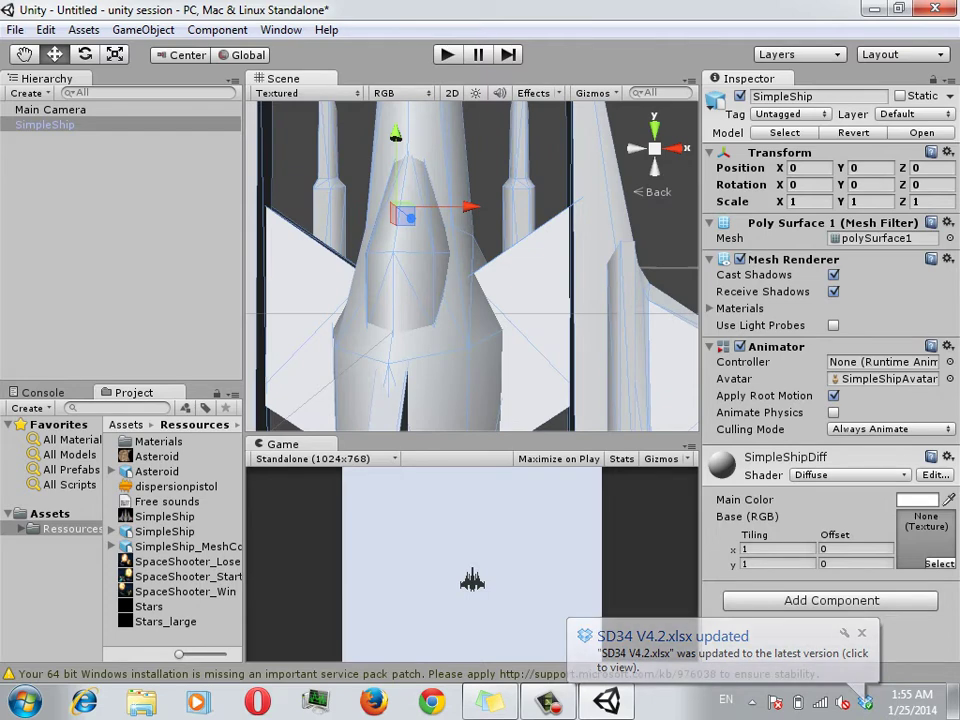
scroll(472, 265, up, 5)
Frame the ship and locate its SimpleShipDiff material in the project.
key(q)
alt+drag(472, 265, 420, 265)
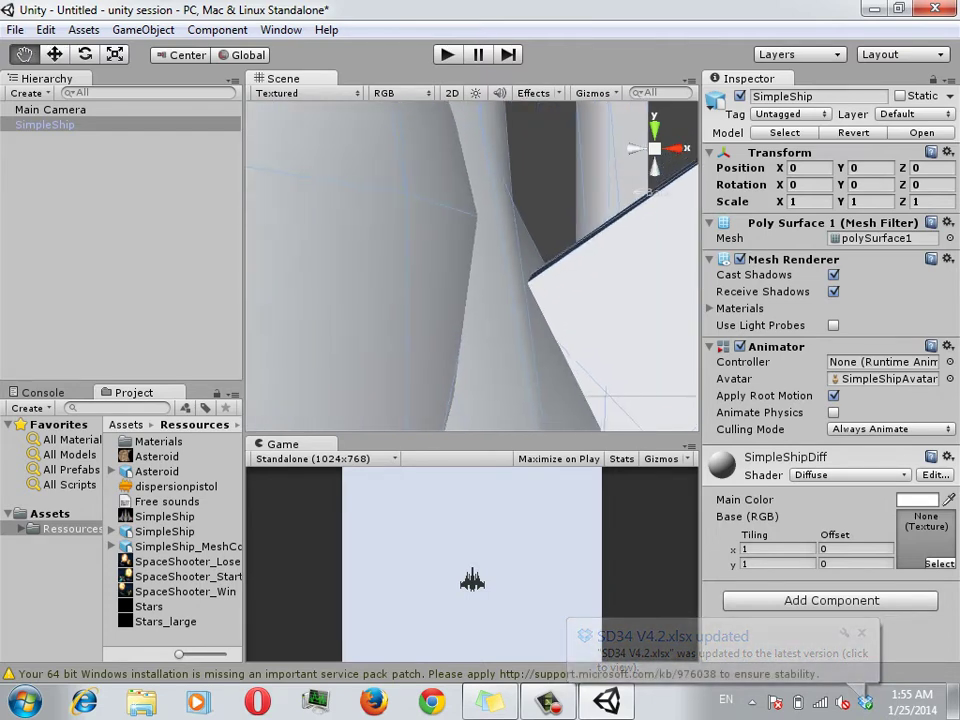
key(w)
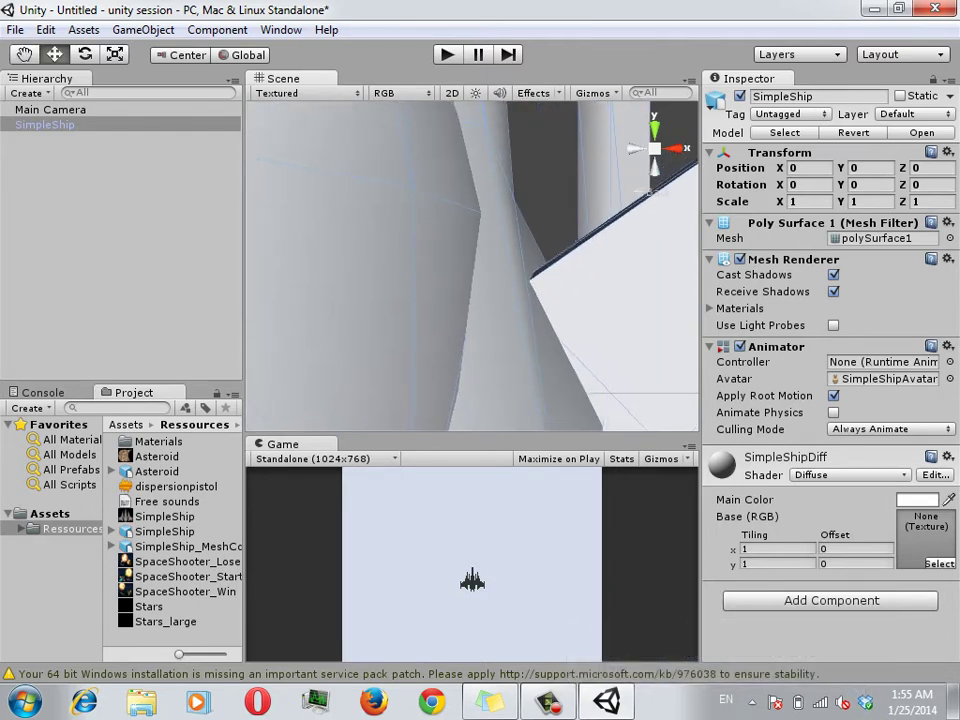
key(f)
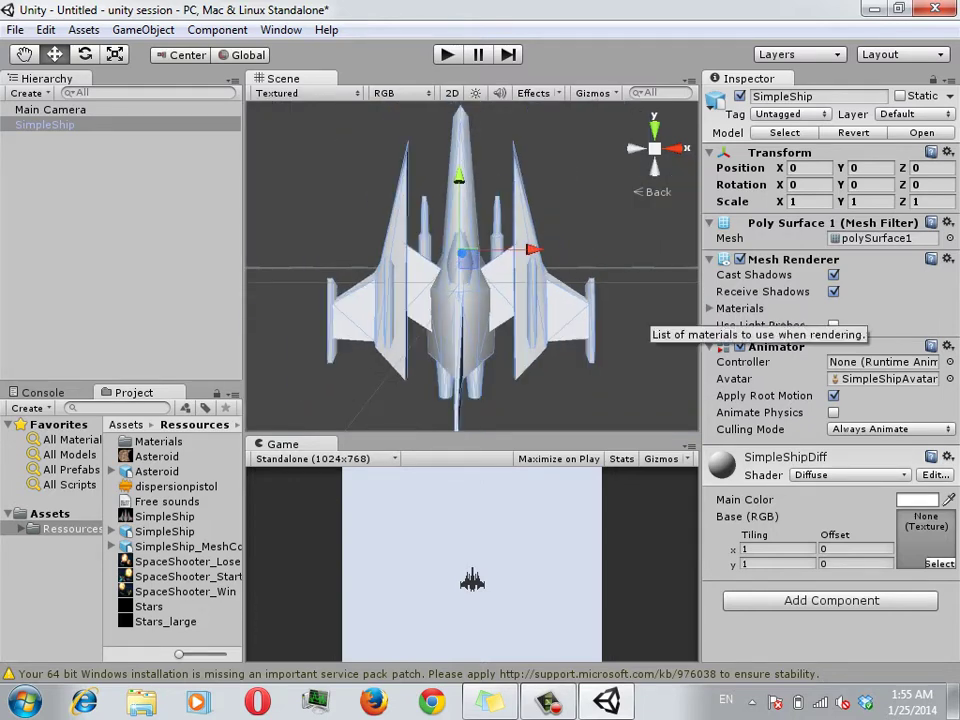
click(738, 308)
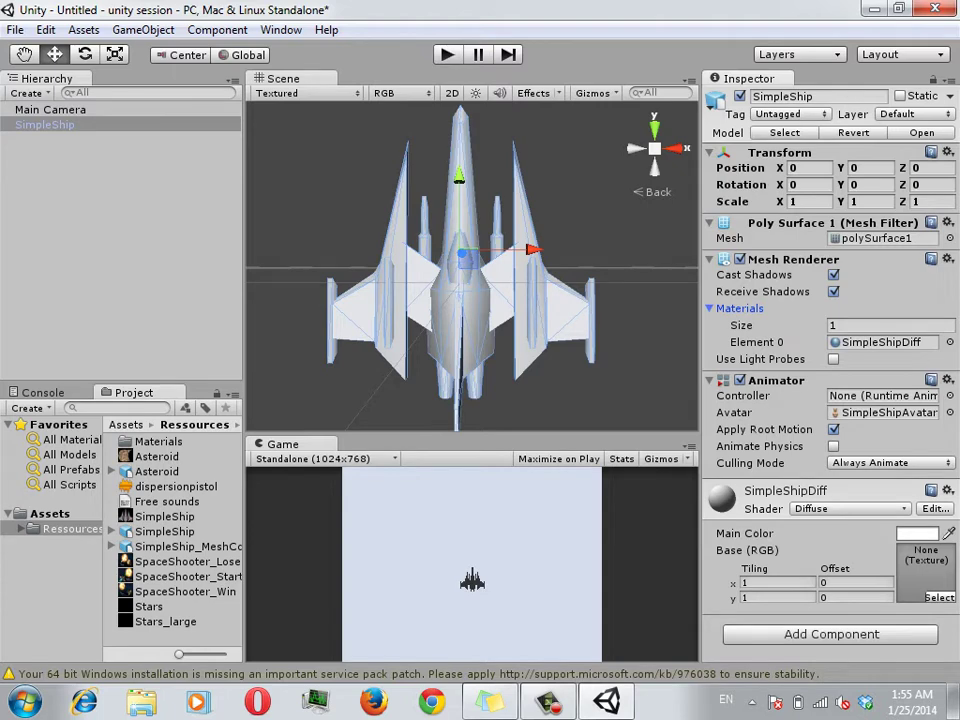
click(880, 342)
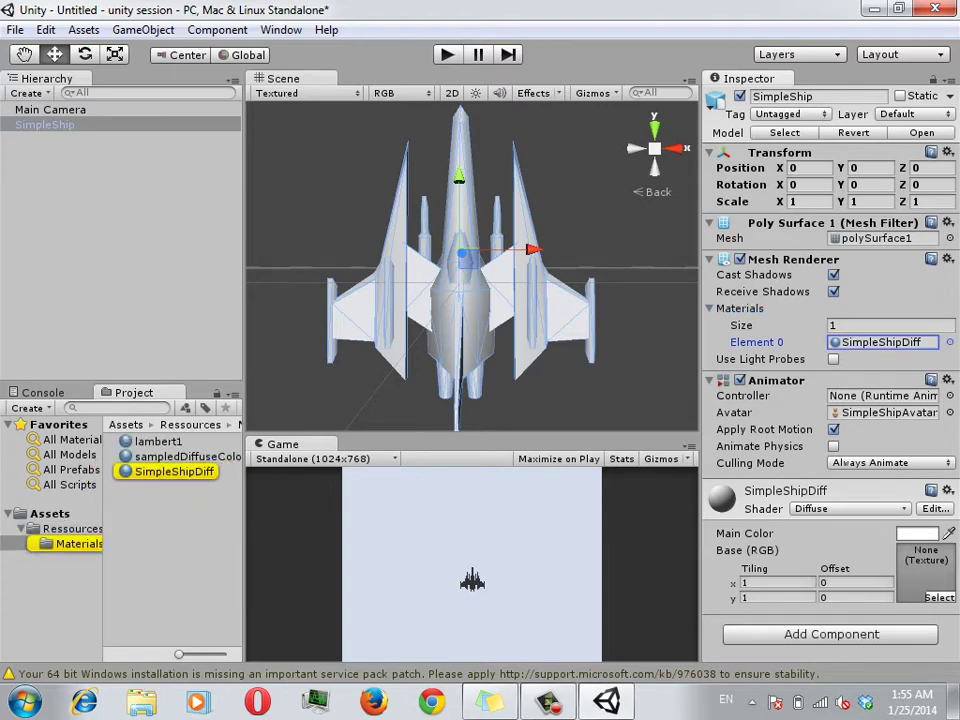
click(174, 471)
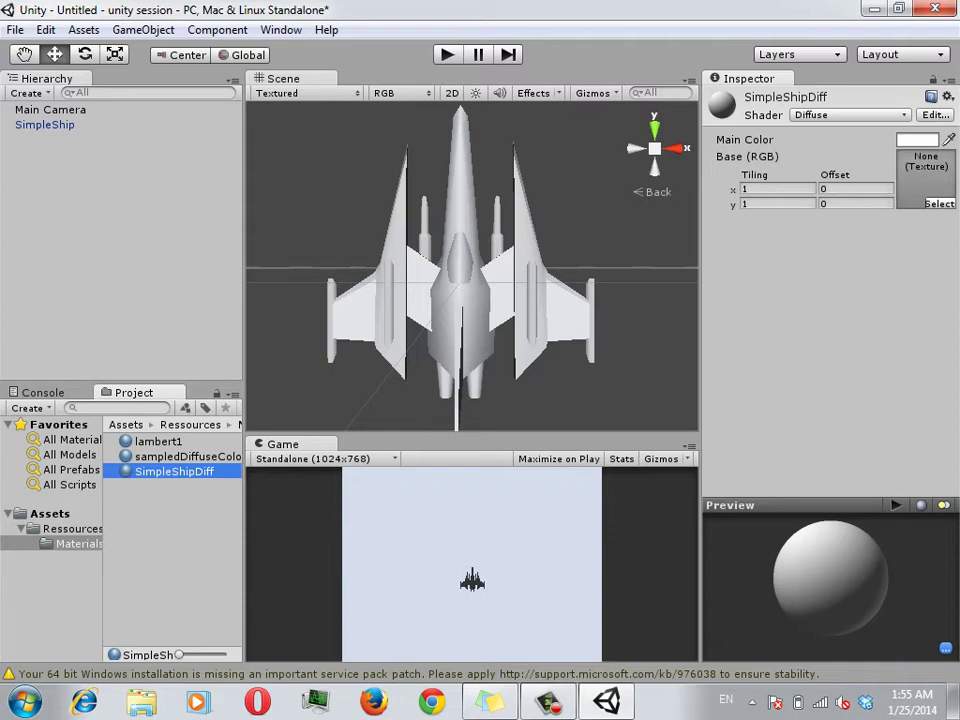
Reselect the ship, open its SimpleShipDiff material, and list the Ressources folder contents.
click(72, 528)
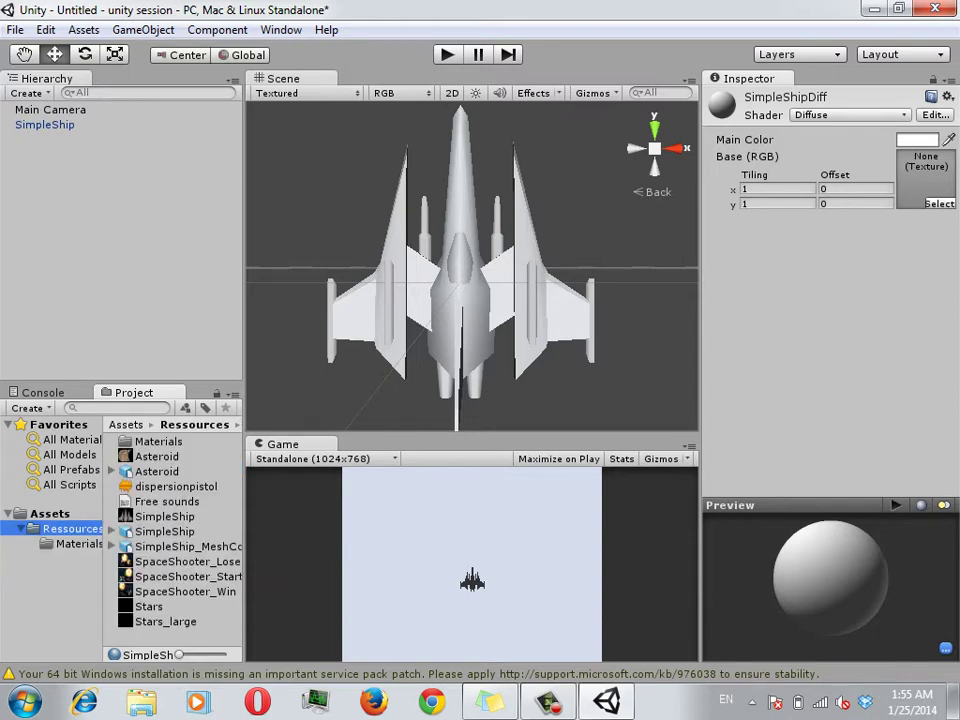
click(158, 441)
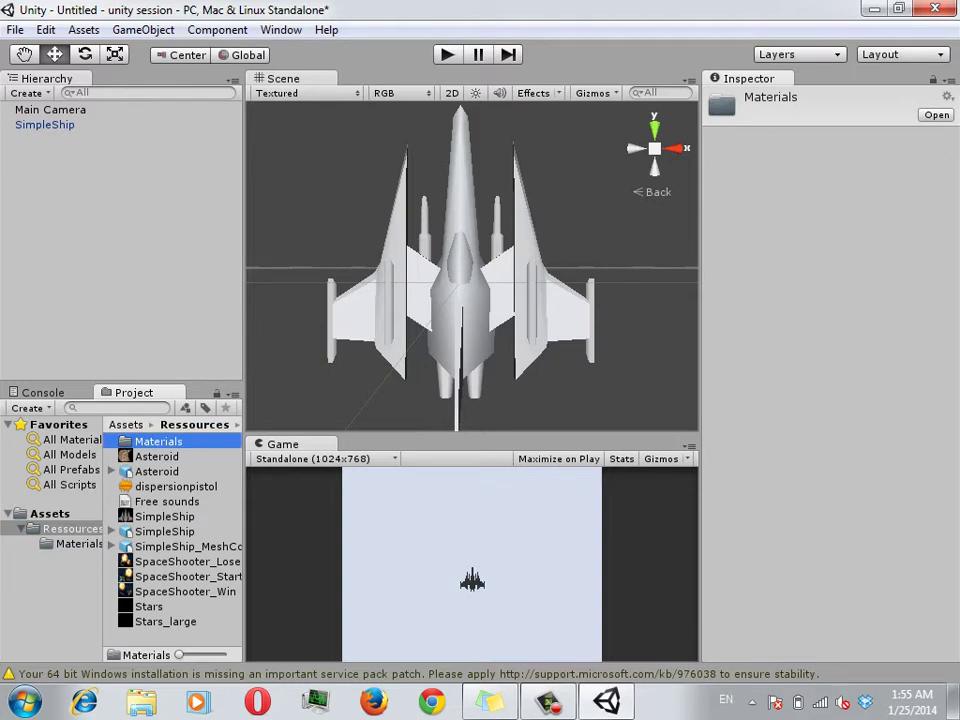
click(460, 280)
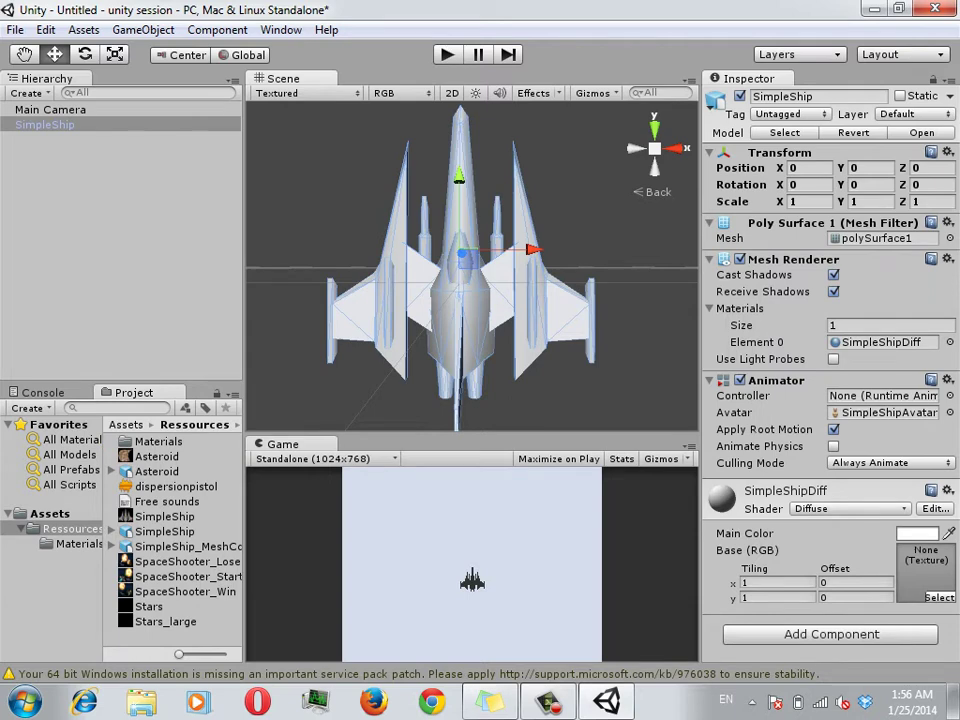
double_click(880, 341)
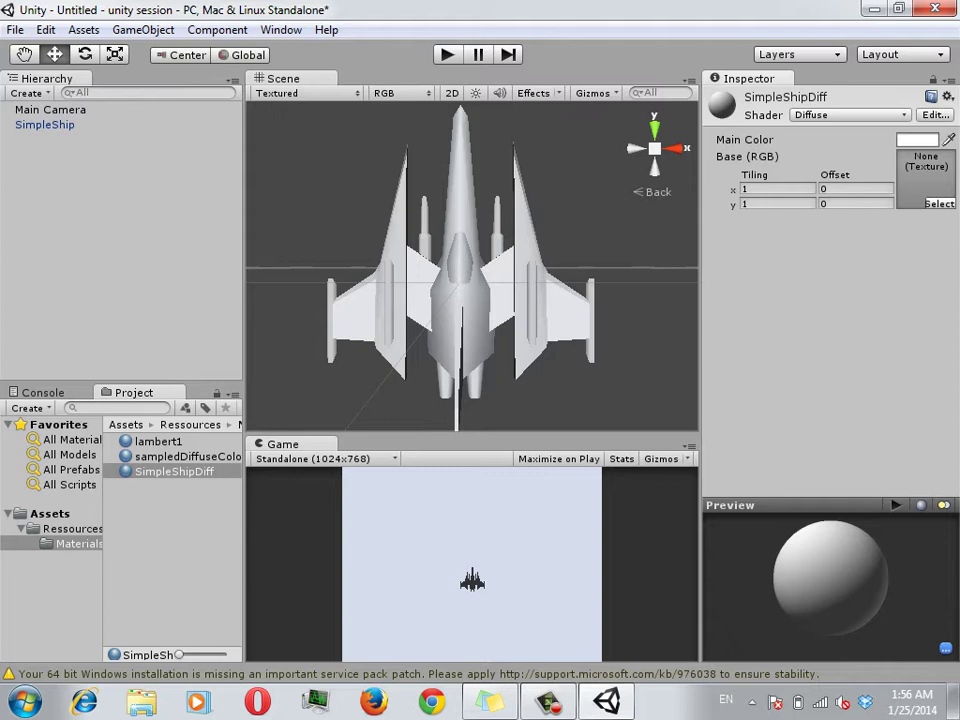
click(72, 528)
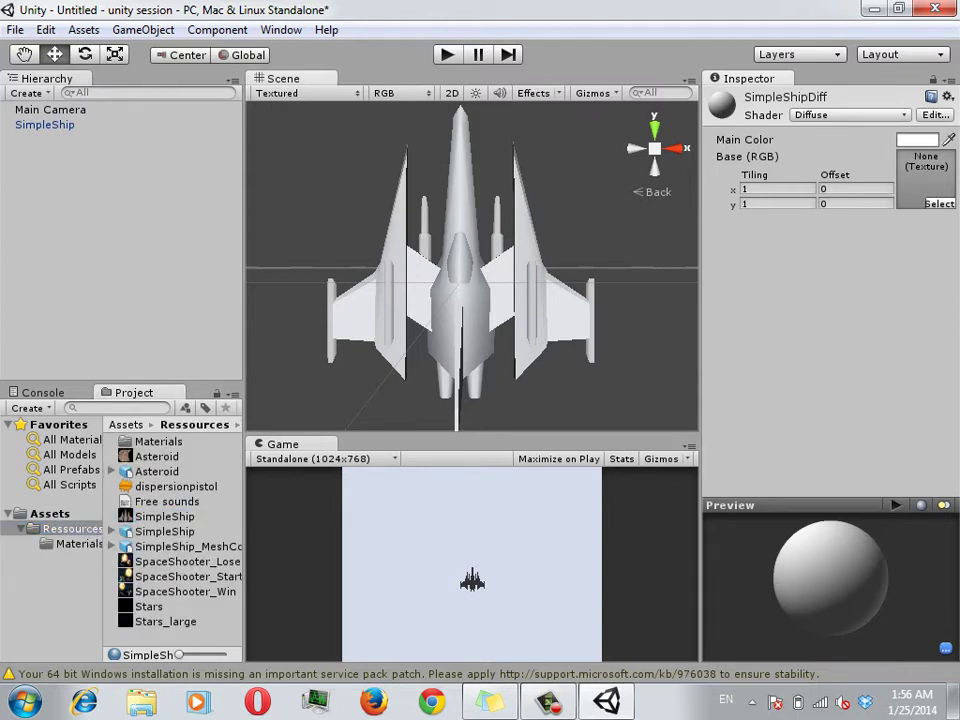
Put the SimpleShip texture into SimpleShipDiff's Base (RGB) slot and reselect the ship.
drag(160, 516, 925, 175)
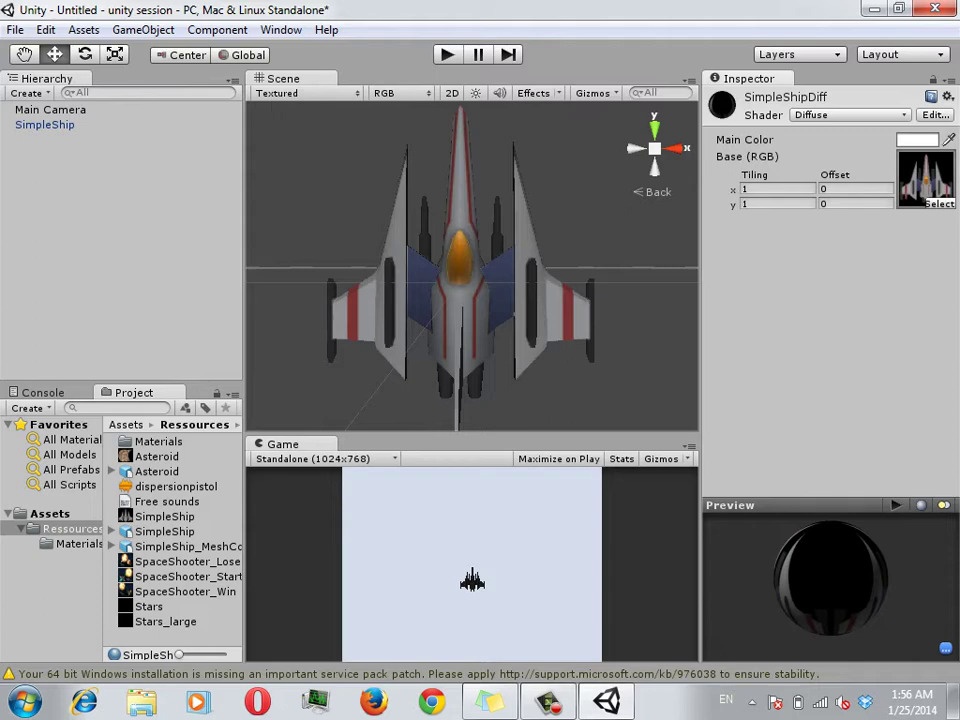
click(44, 124)
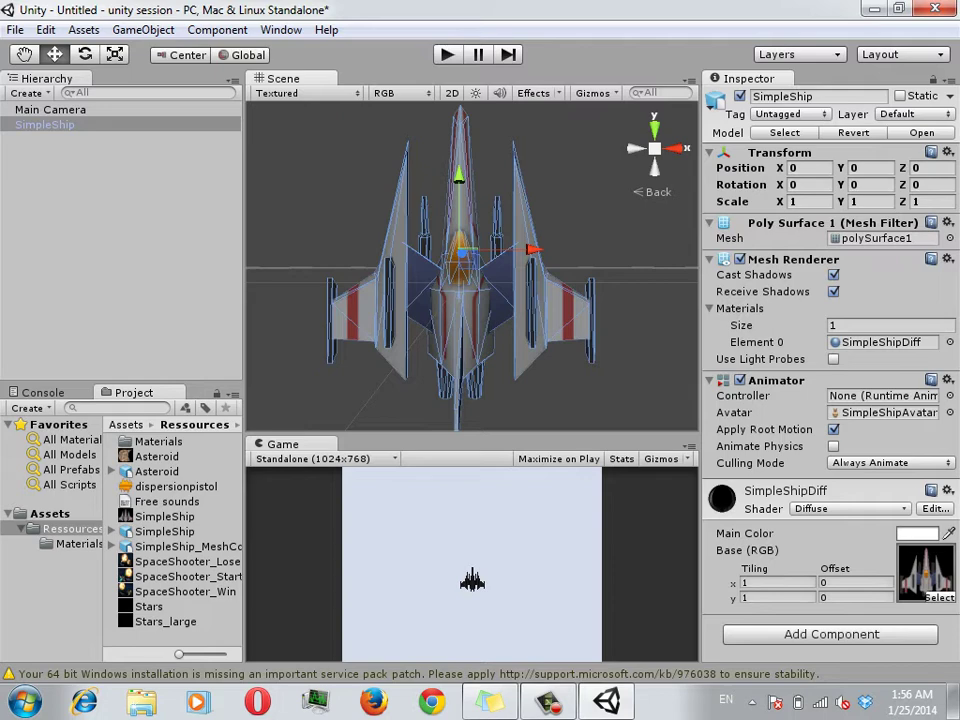
Browse to Assets, then reselect the ship and check SimpleShipDiff's base texture.
click(50, 513)
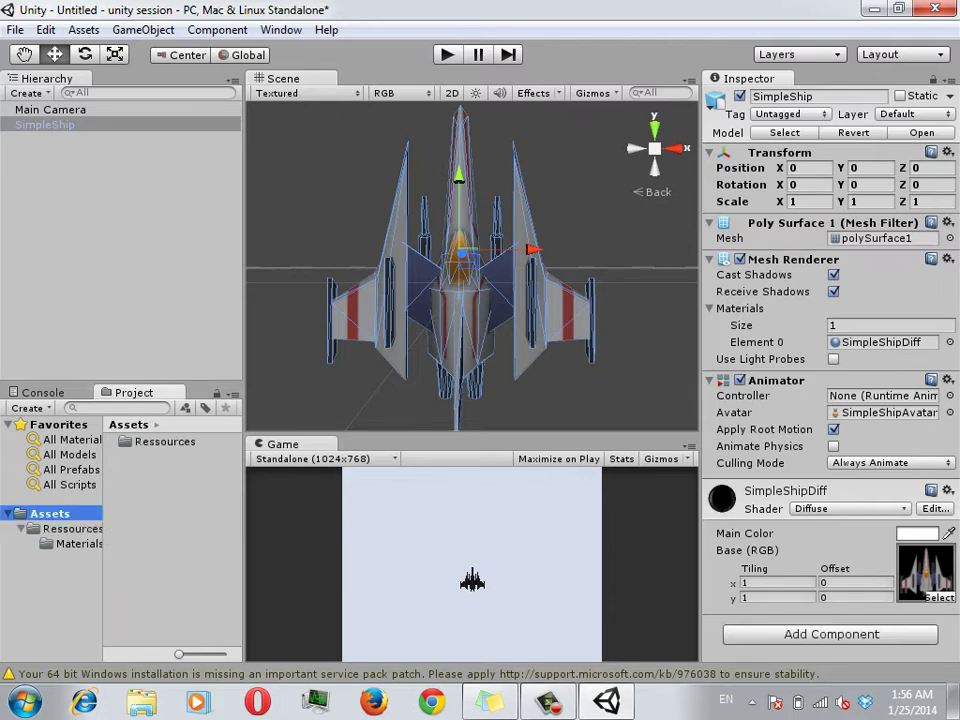
right_click(163, 472)
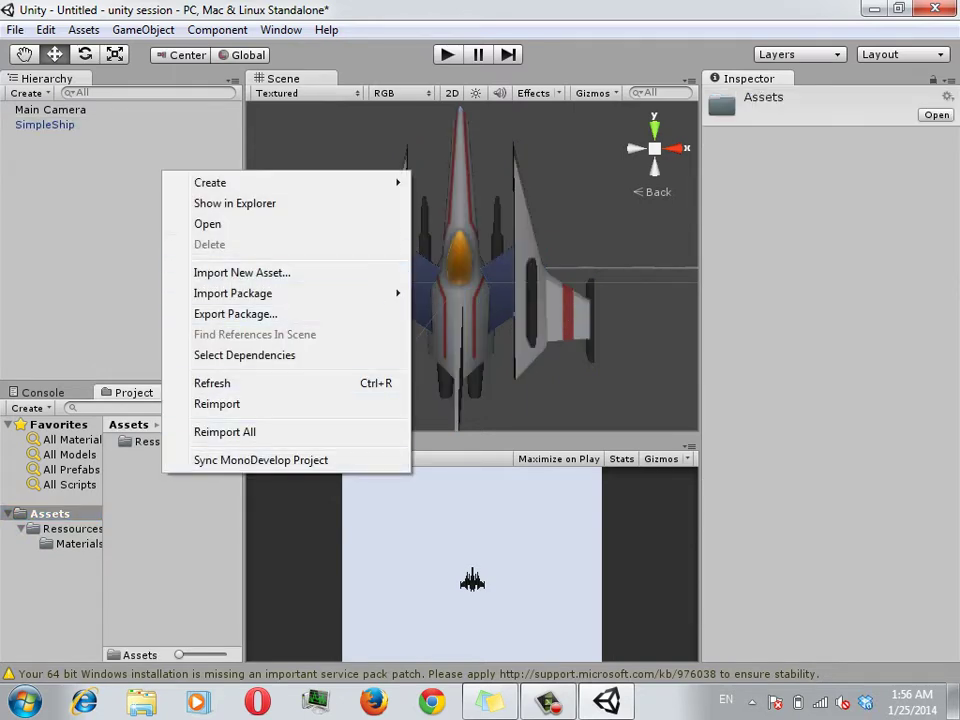
click(44, 124)
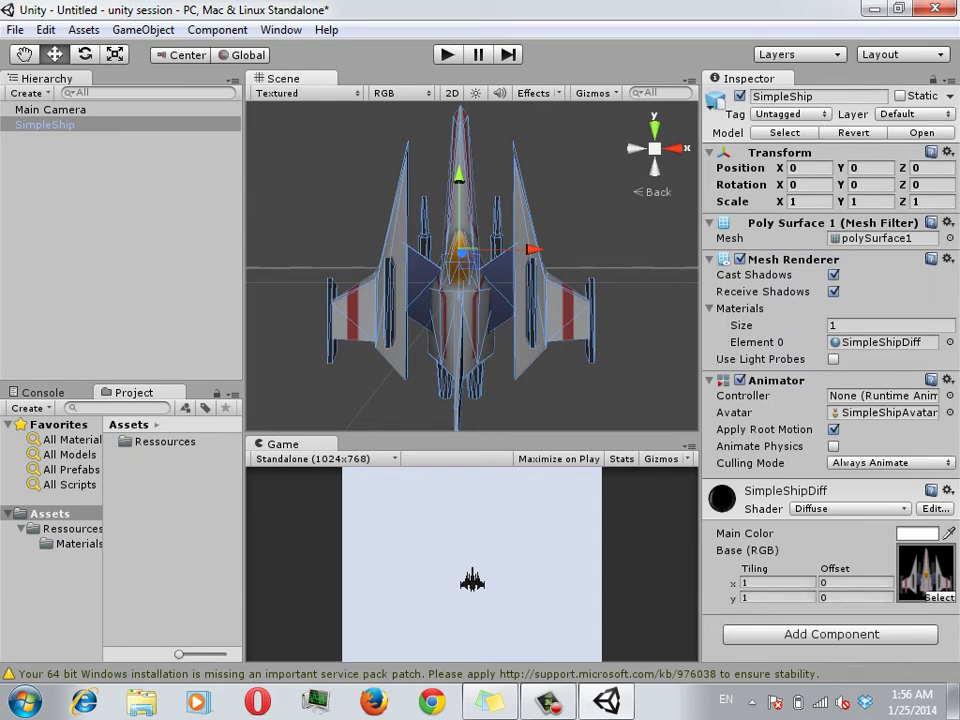
click(880, 342)
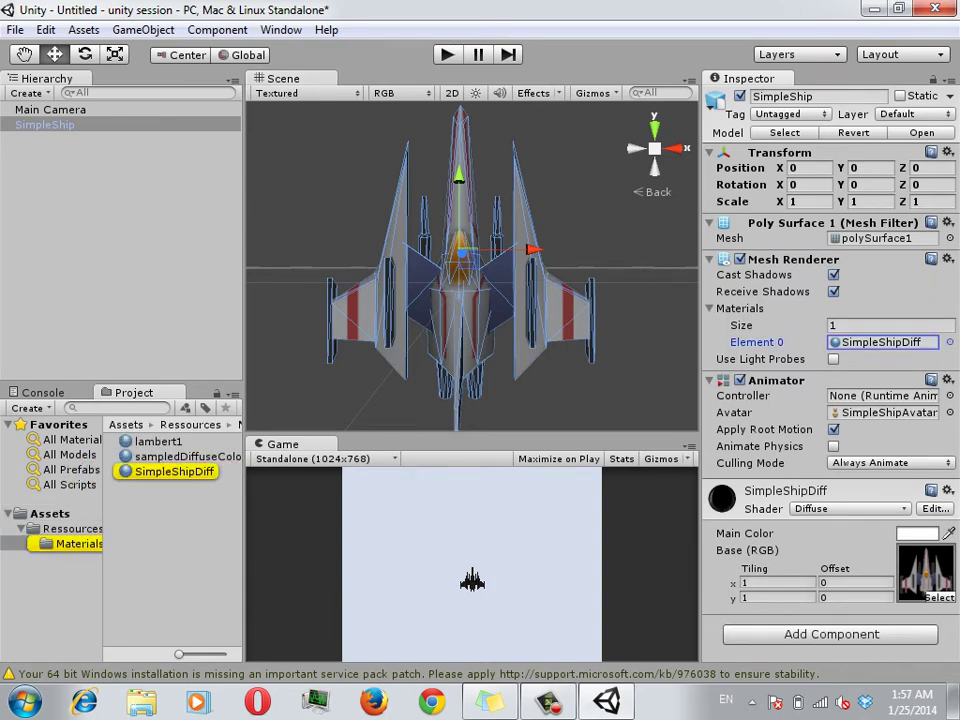
click(174, 471)
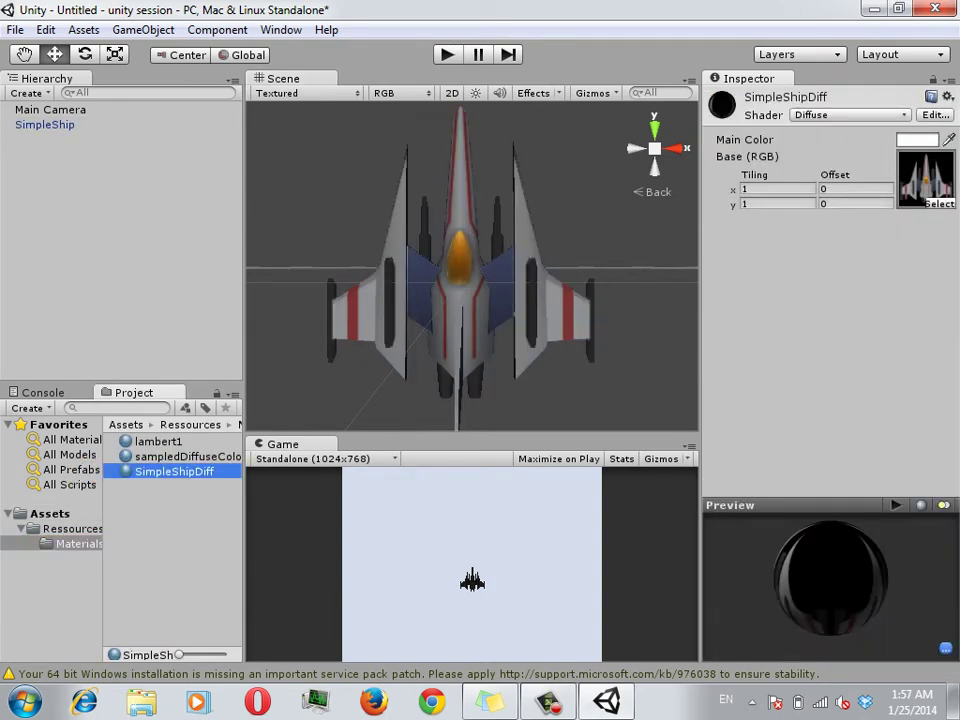
click(925, 178)
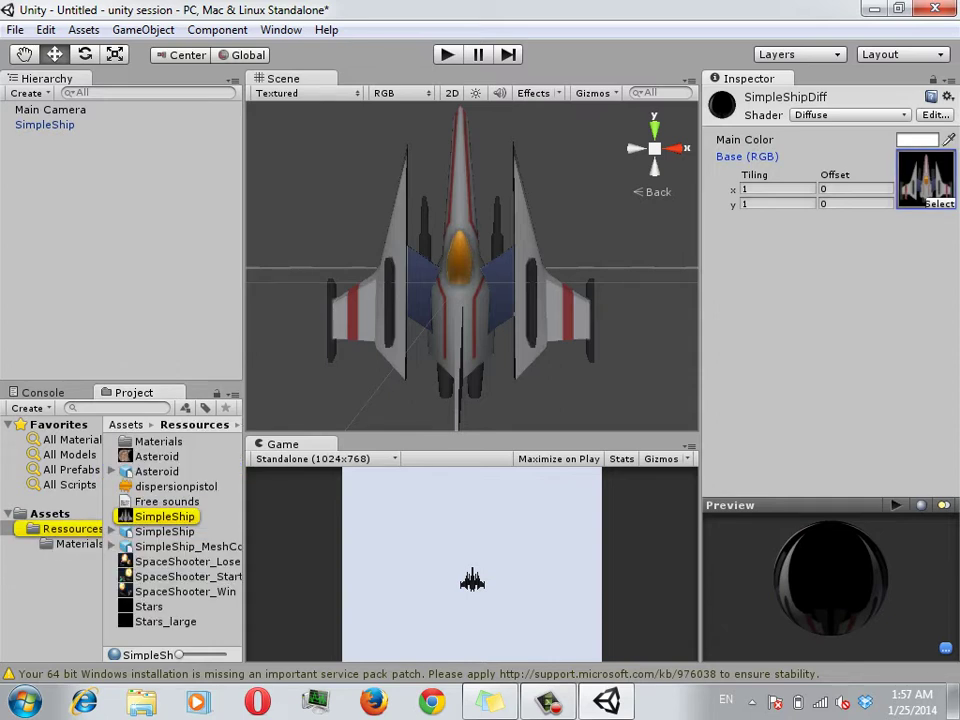
Open the Materials folder and try applying lambert1 to the ship's material slot.
click(95, 388)
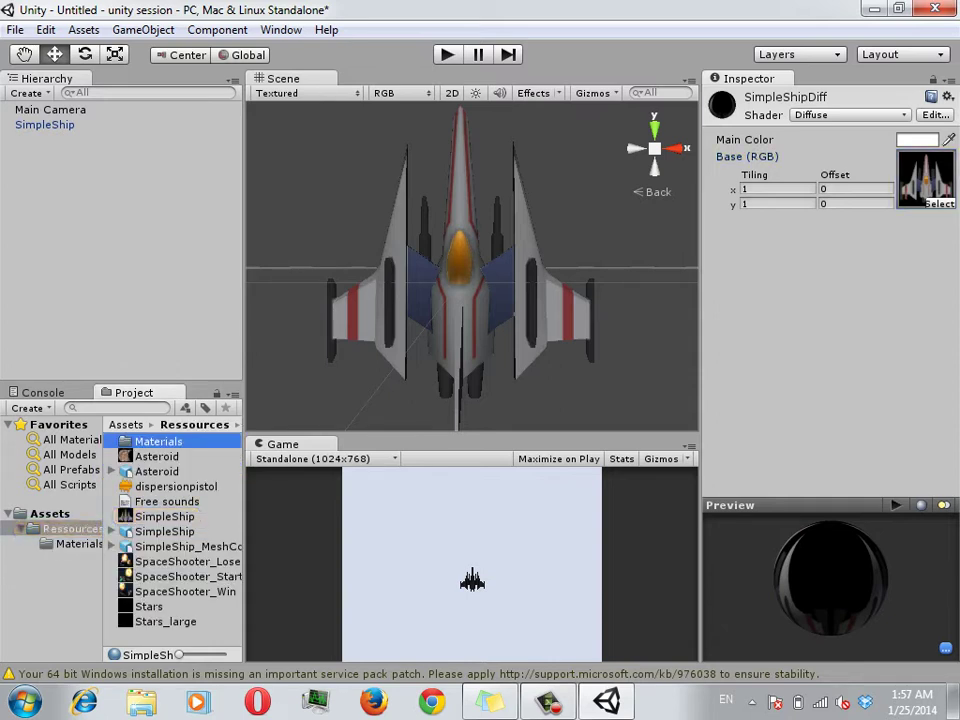
double_click(158, 441)
click(158, 441)
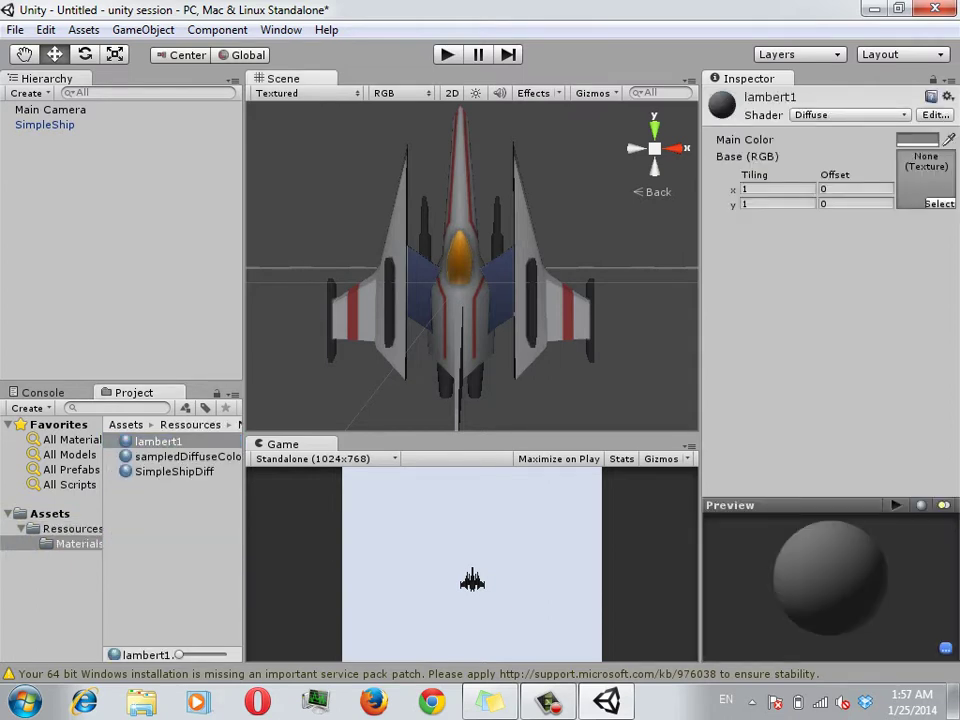
click(460, 280)
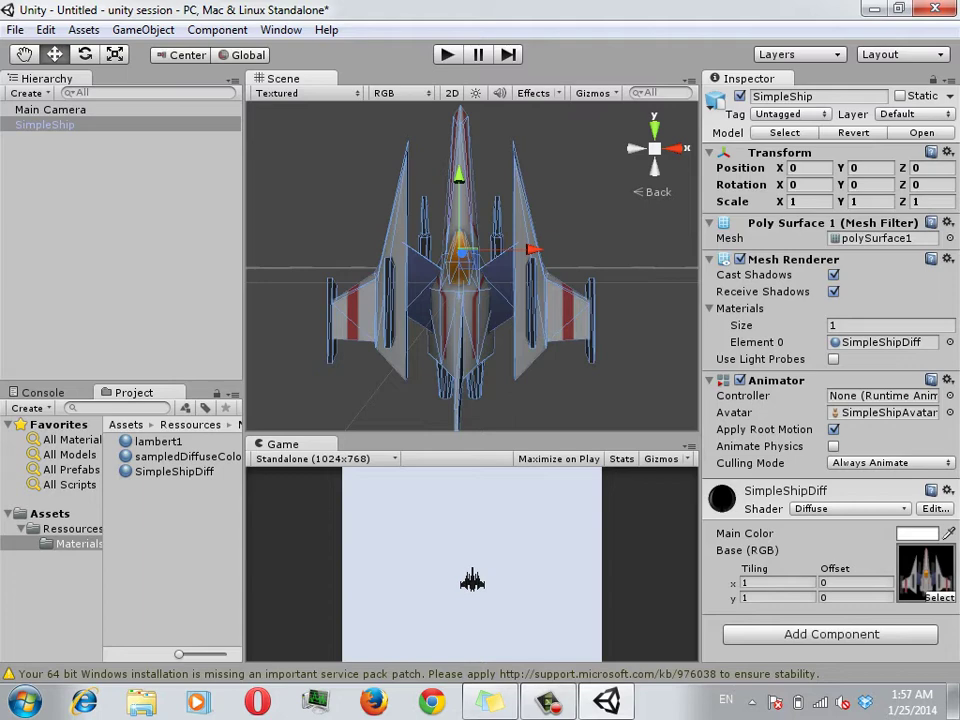
click(158, 441)
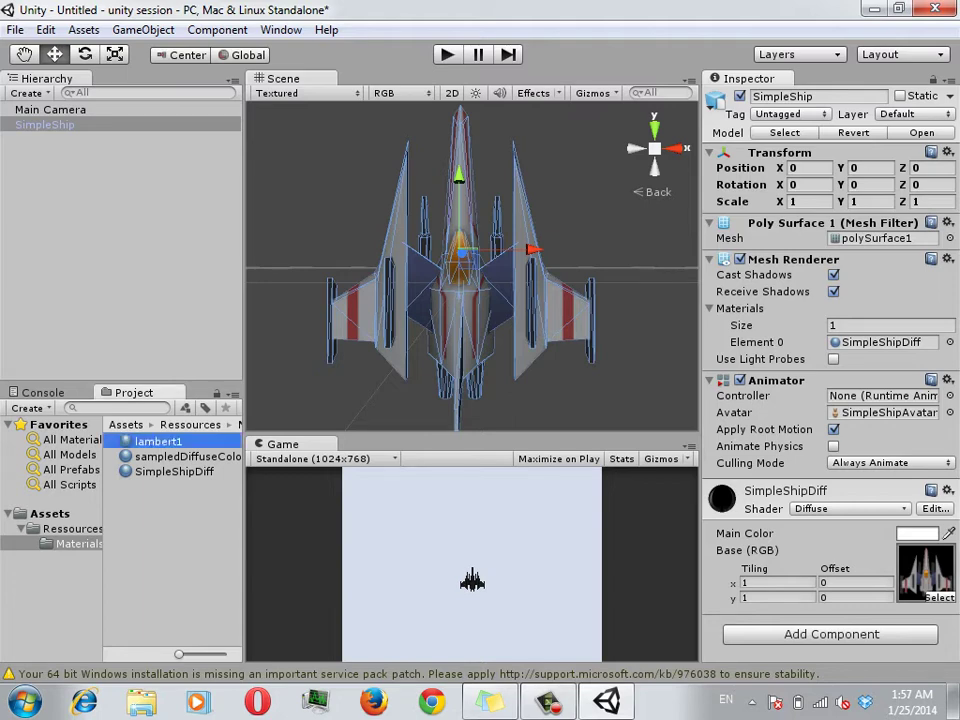
drag(158, 441, 880, 342)
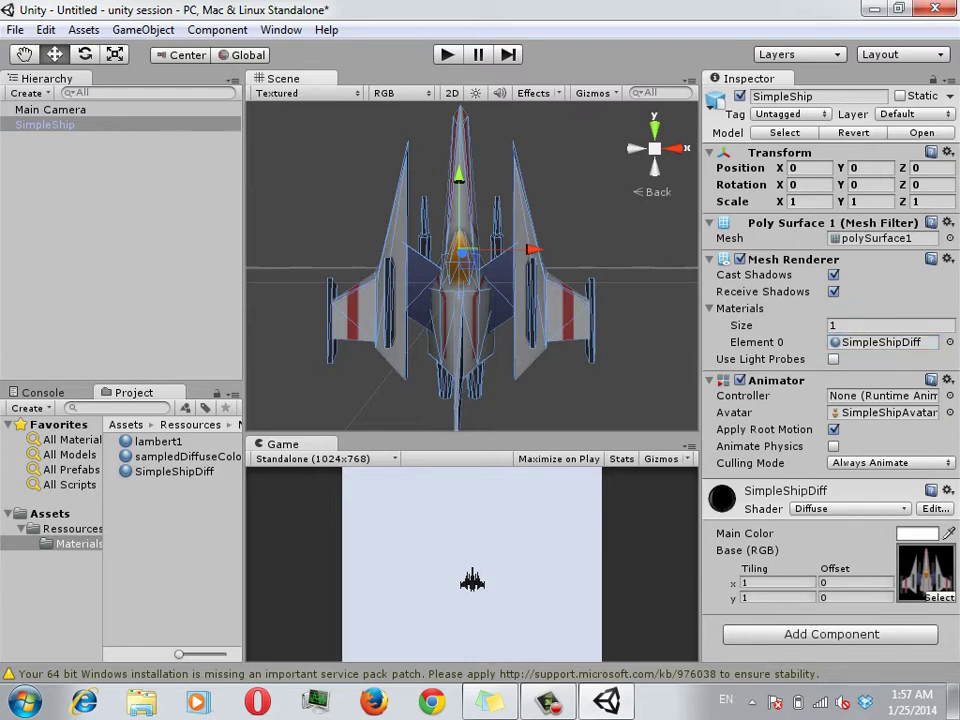
Return to the top-level Assets folder and dismiss its context menu without choosing anything.
click(49, 513)
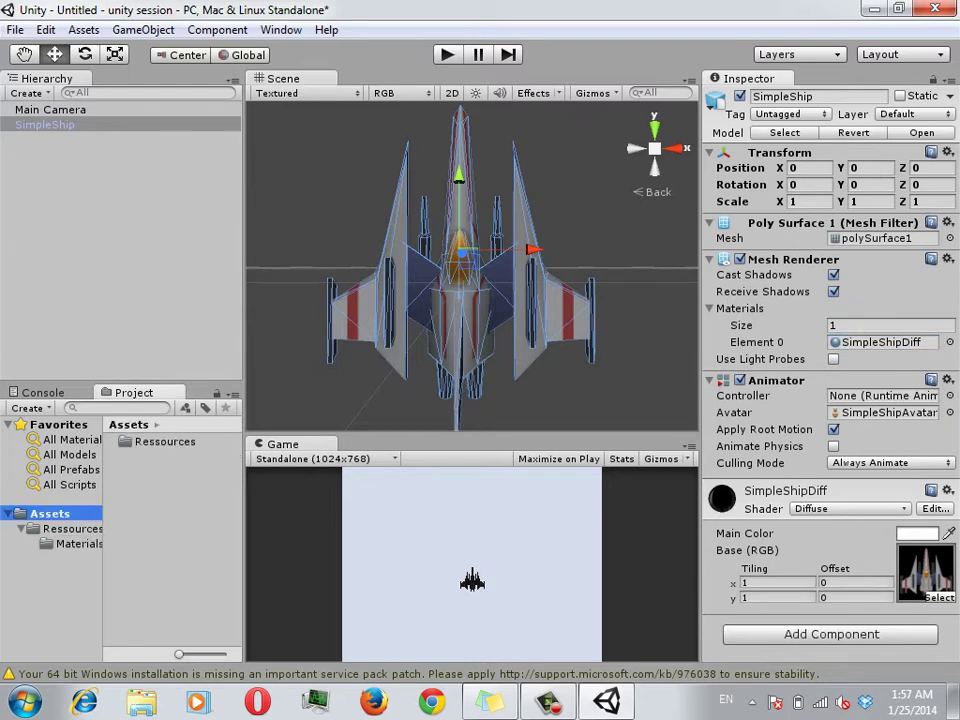
right_click(160, 520)
mouse_move(220, 228)
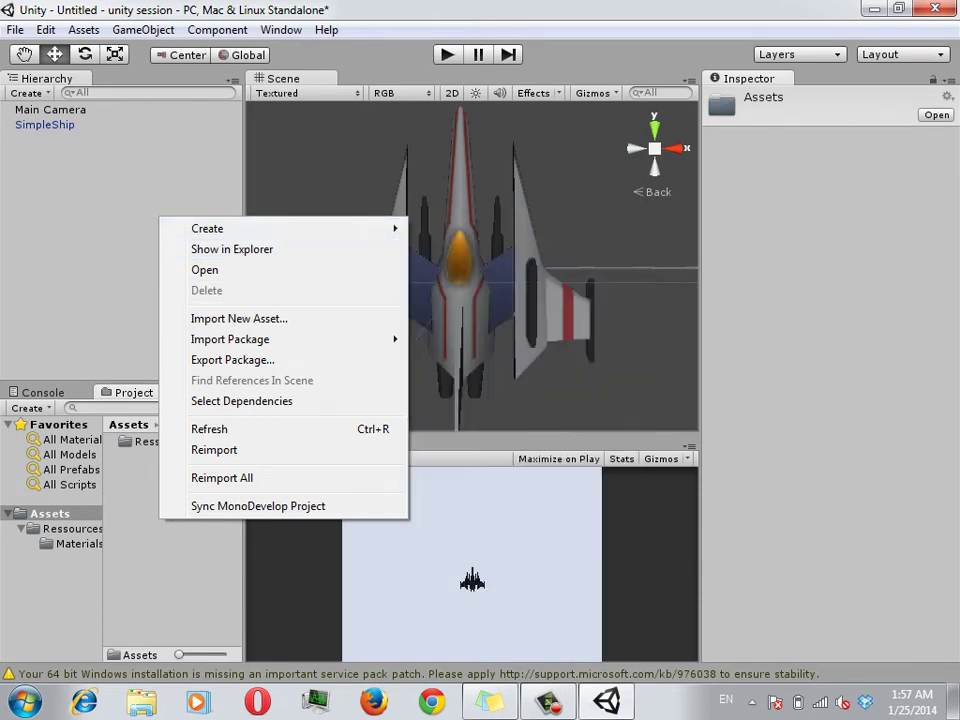
key(Escape)
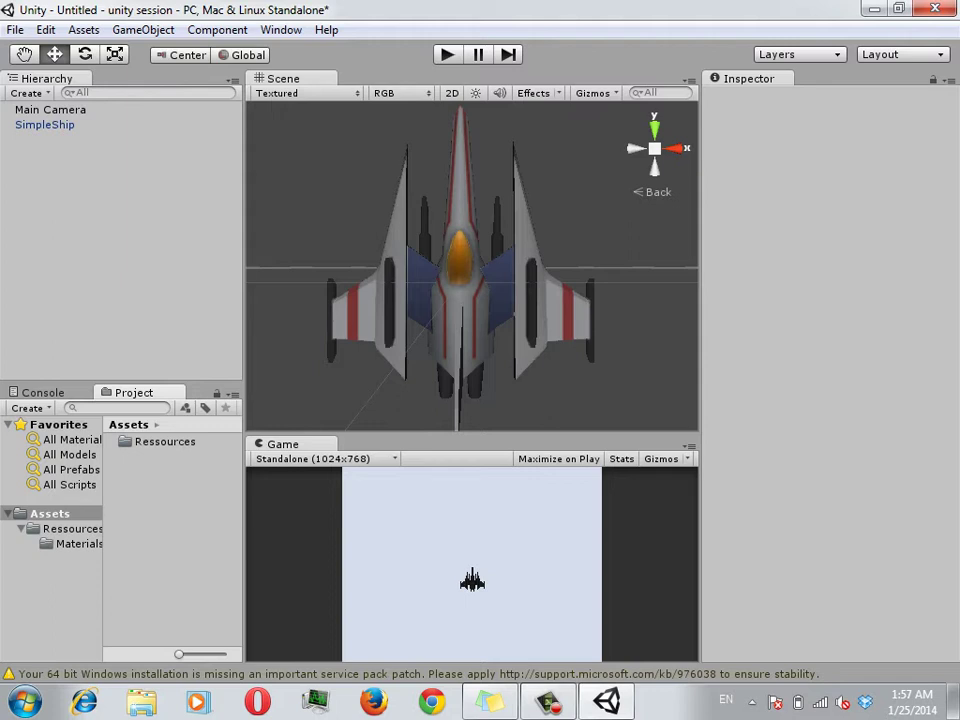
Create a folder named Materials in Assets and open it.
right_click(166, 462)
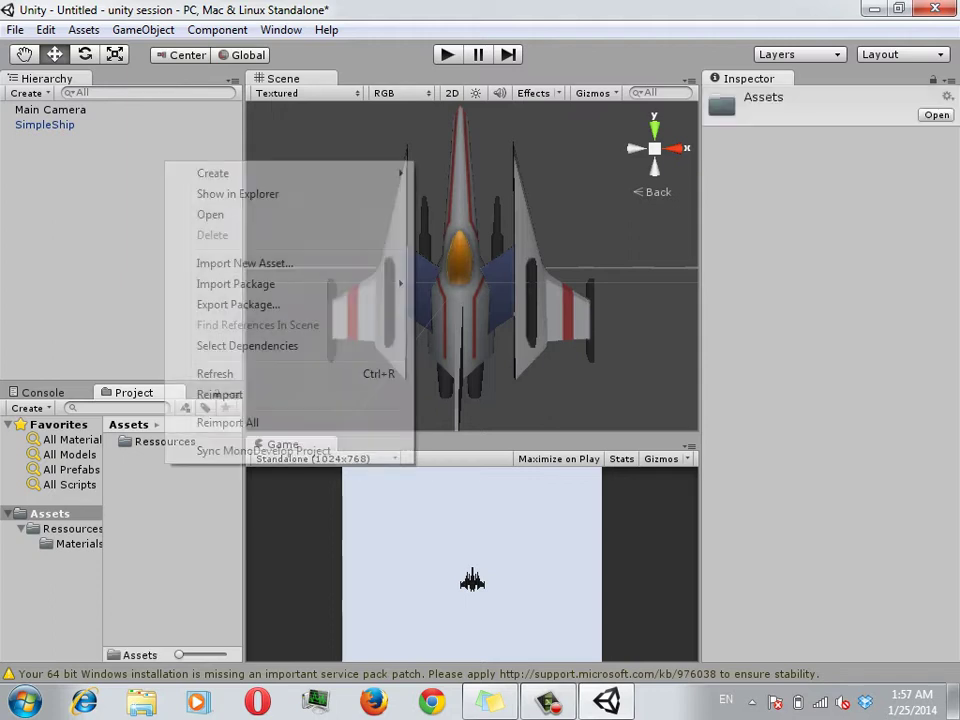
mouse_move(213, 173)
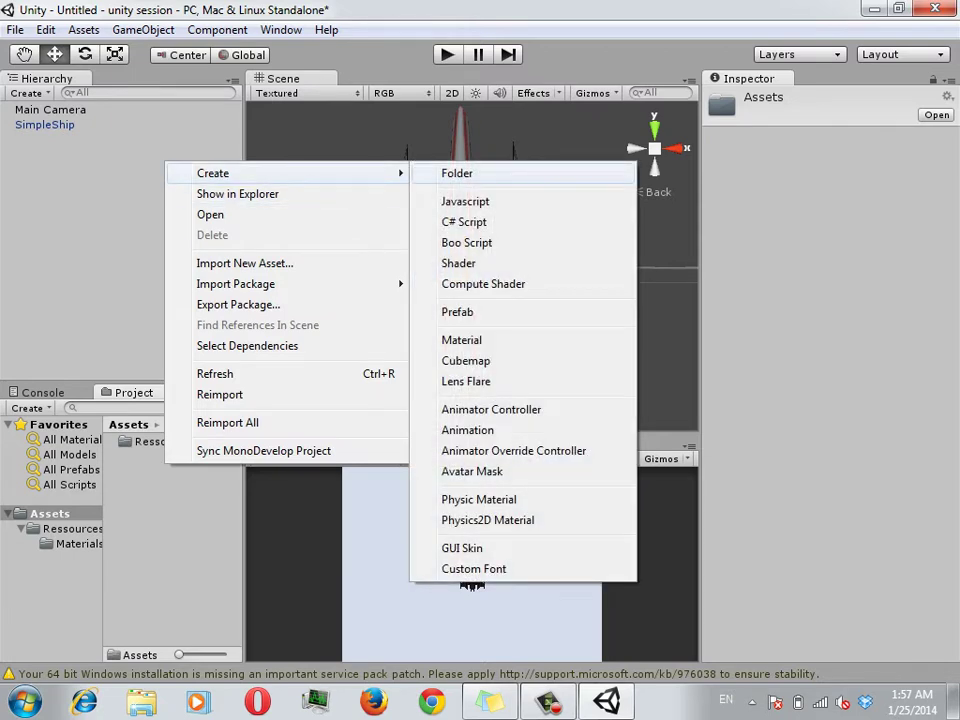
click(452, 172)
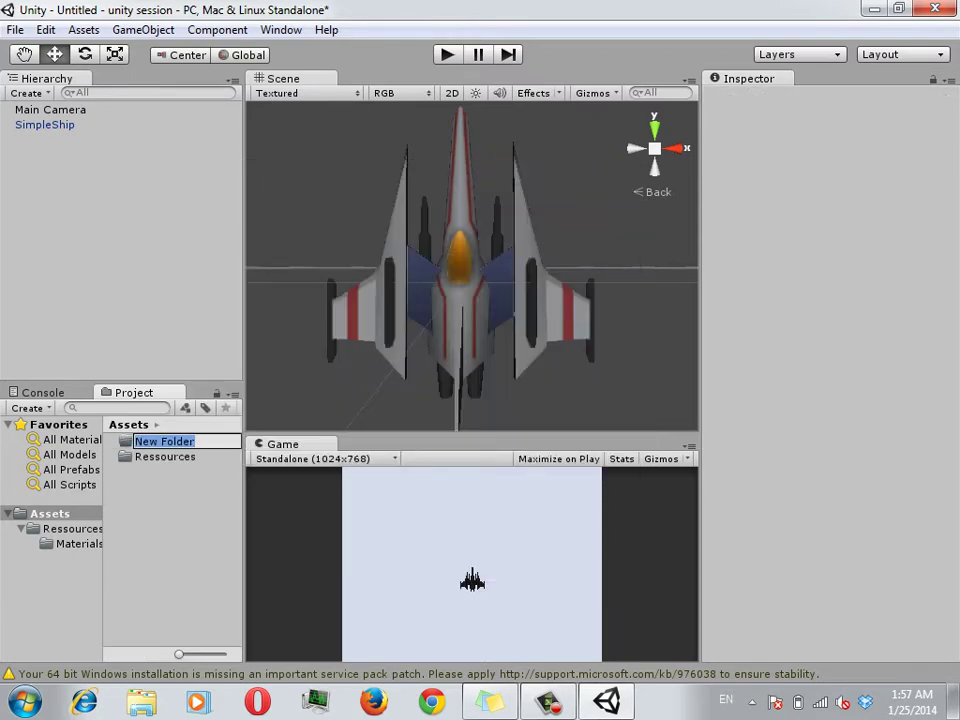
text(Materi)
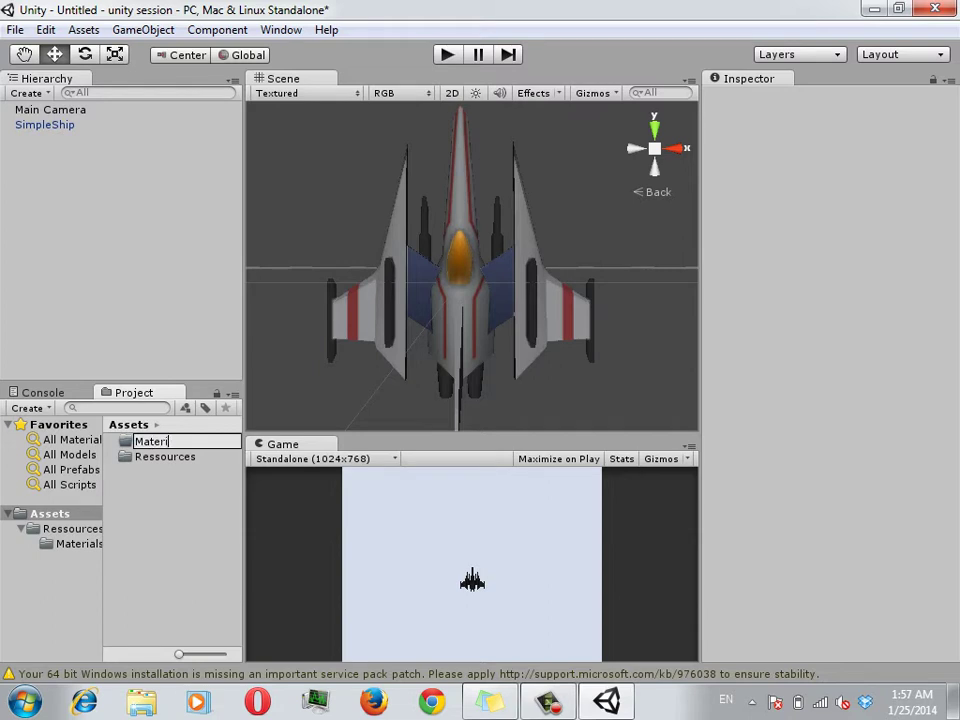
text(als)
key(Return)
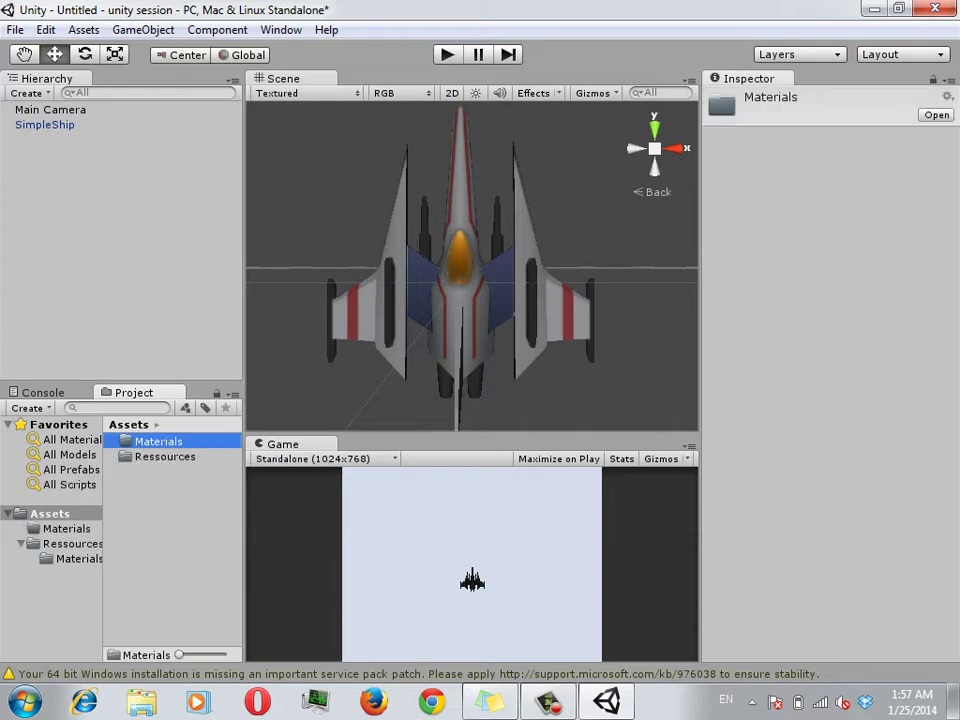
key(Return)
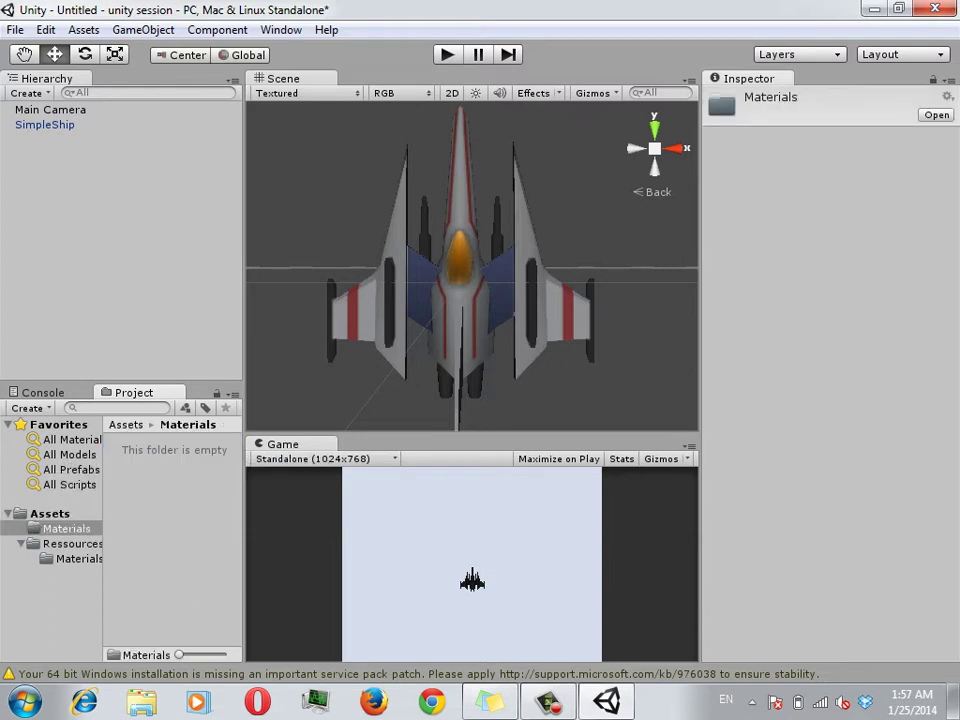
Create a new material inside Materials and name it ship.
right_click(166, 455)
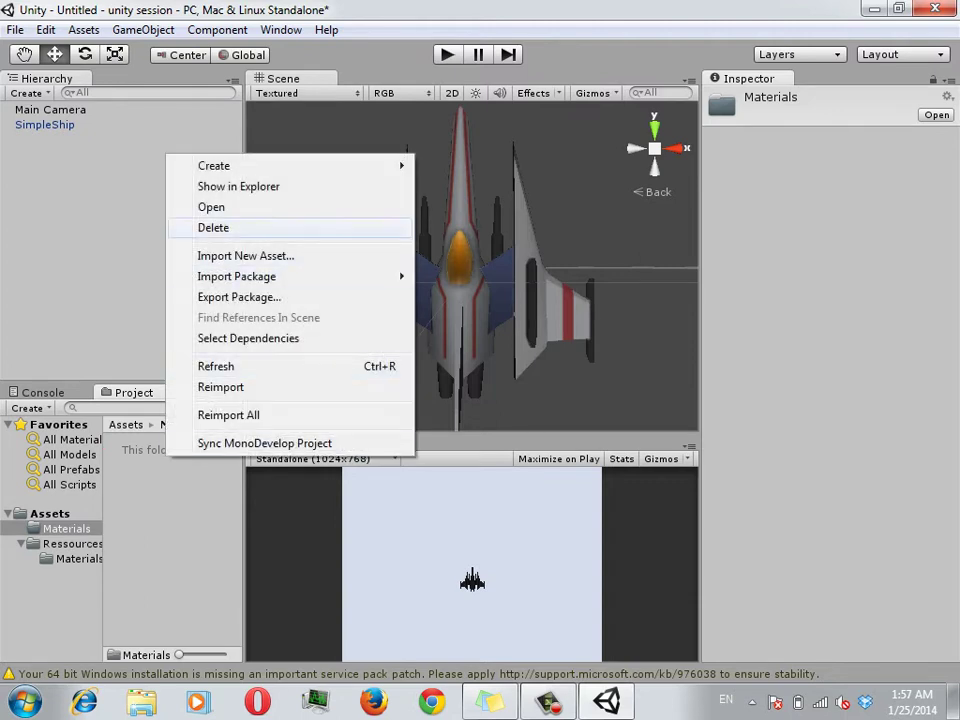
mouse_move(250, 166)
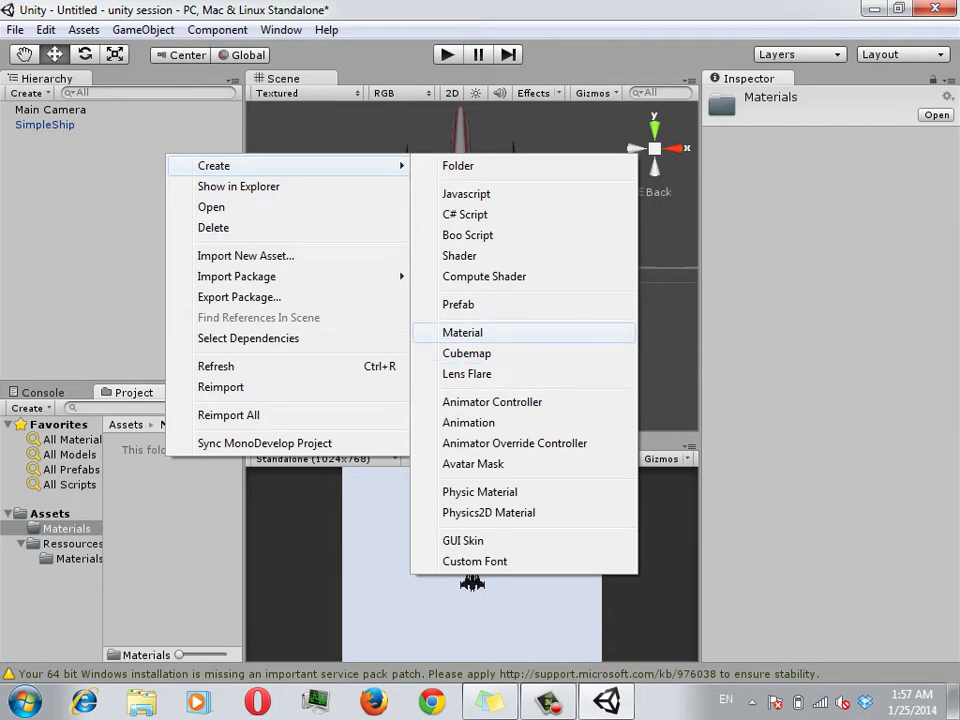
click(470, 332)
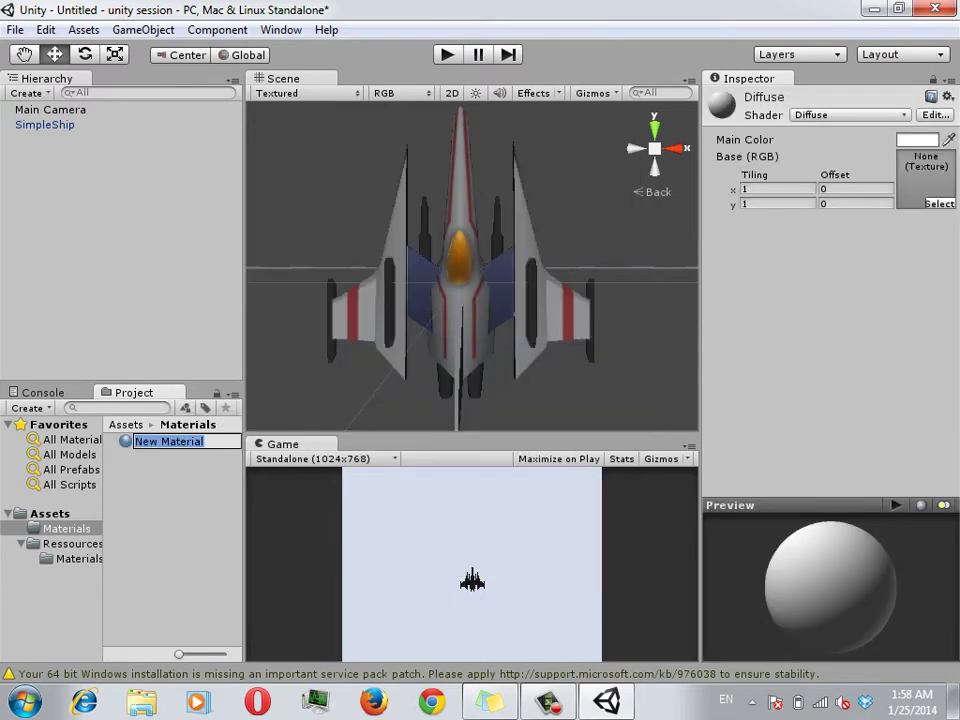
text(shi)
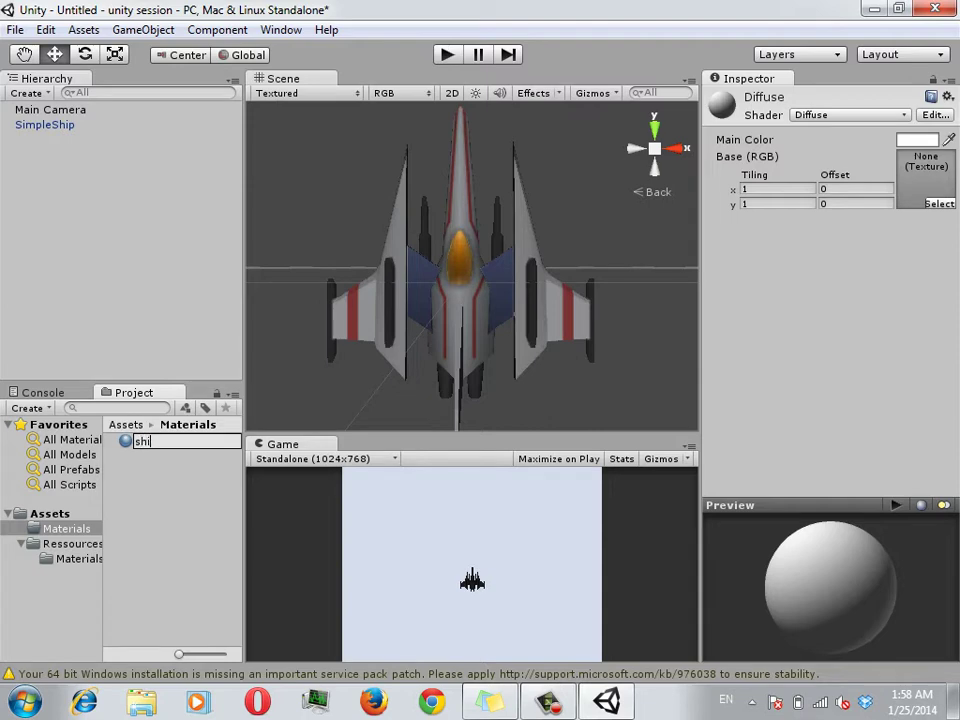
text(p)
Assign the new ship material to SimpleShip's Mesh Renderer and view the material's settings.
key(Return)
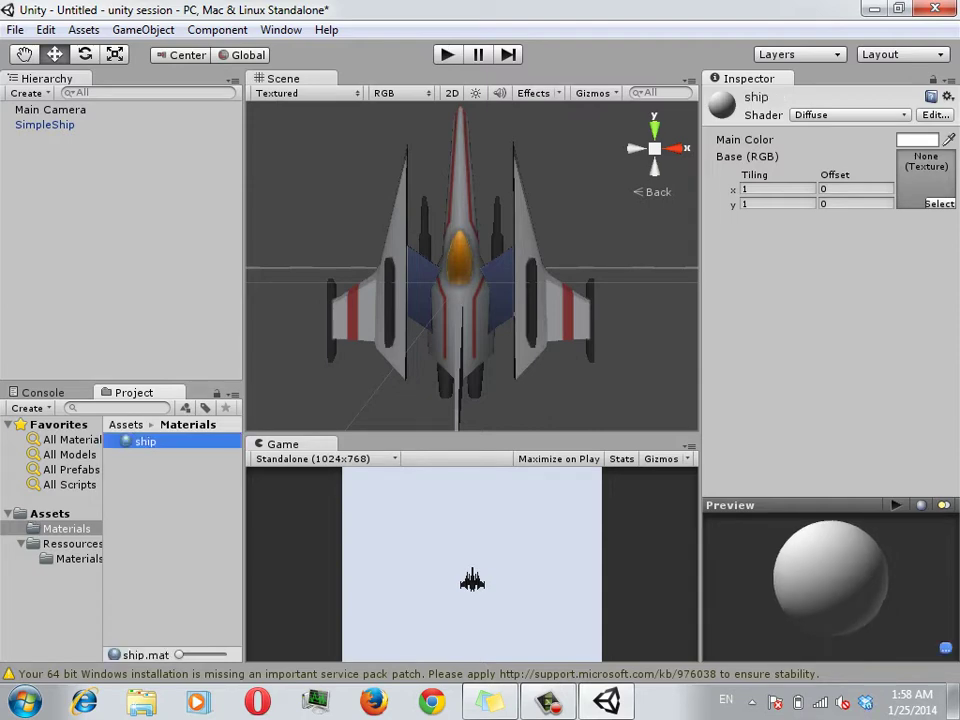
click(460, 260)
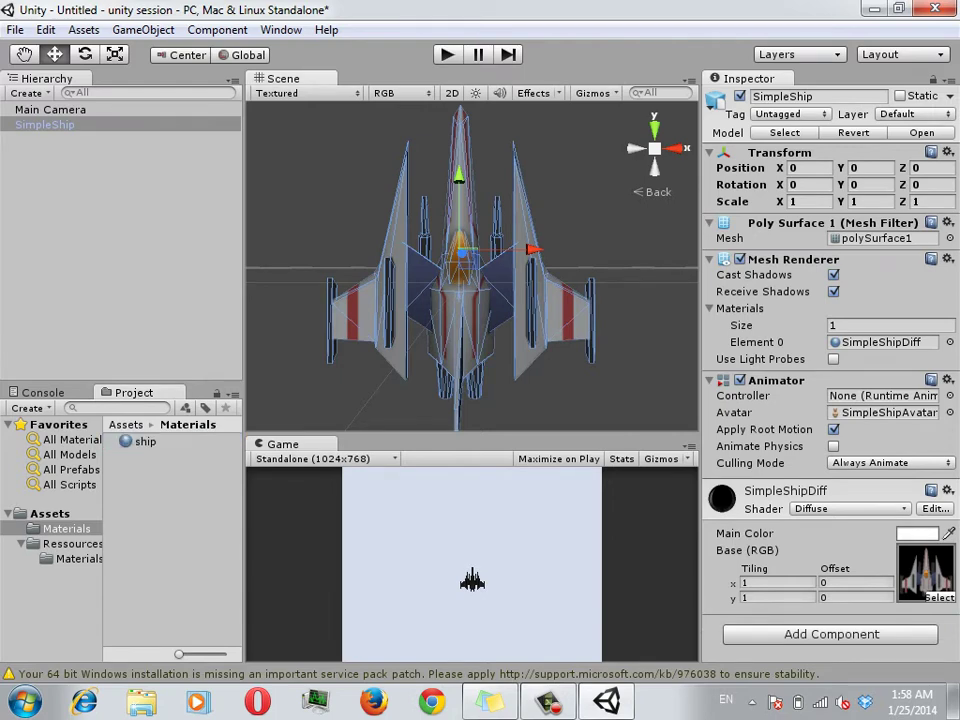
drag(145, 441, 880, 342)
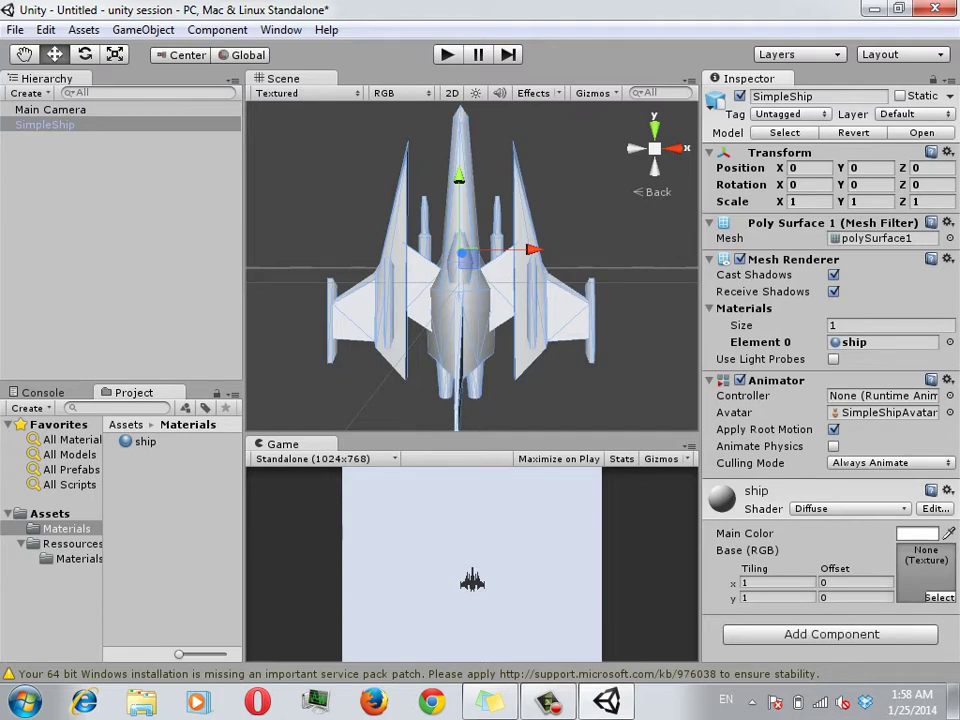
click(145, 441)
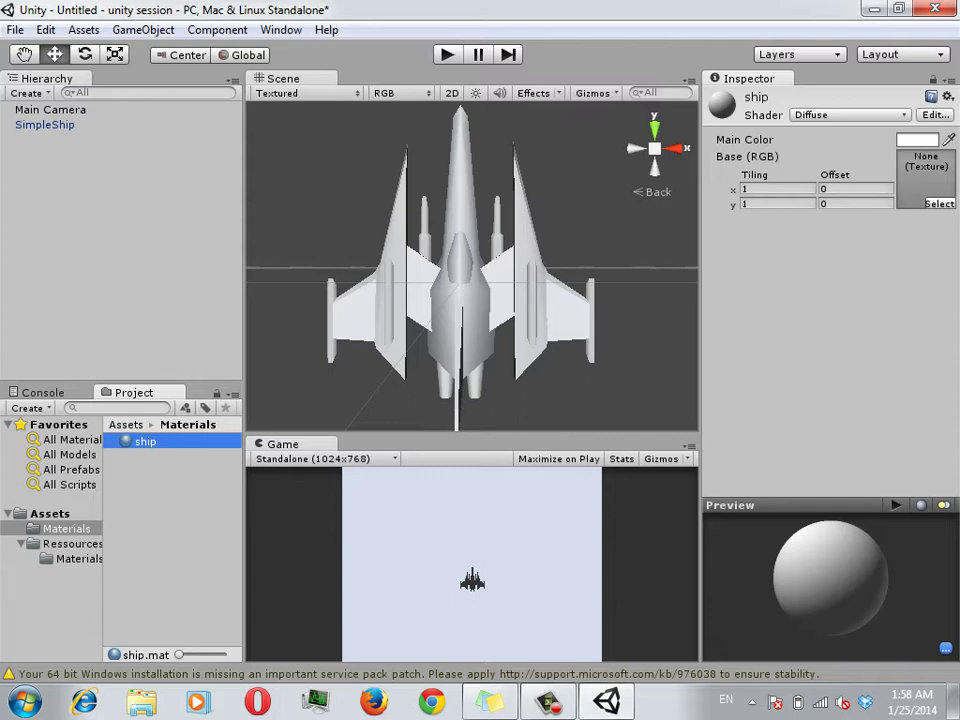
click(917, 139)
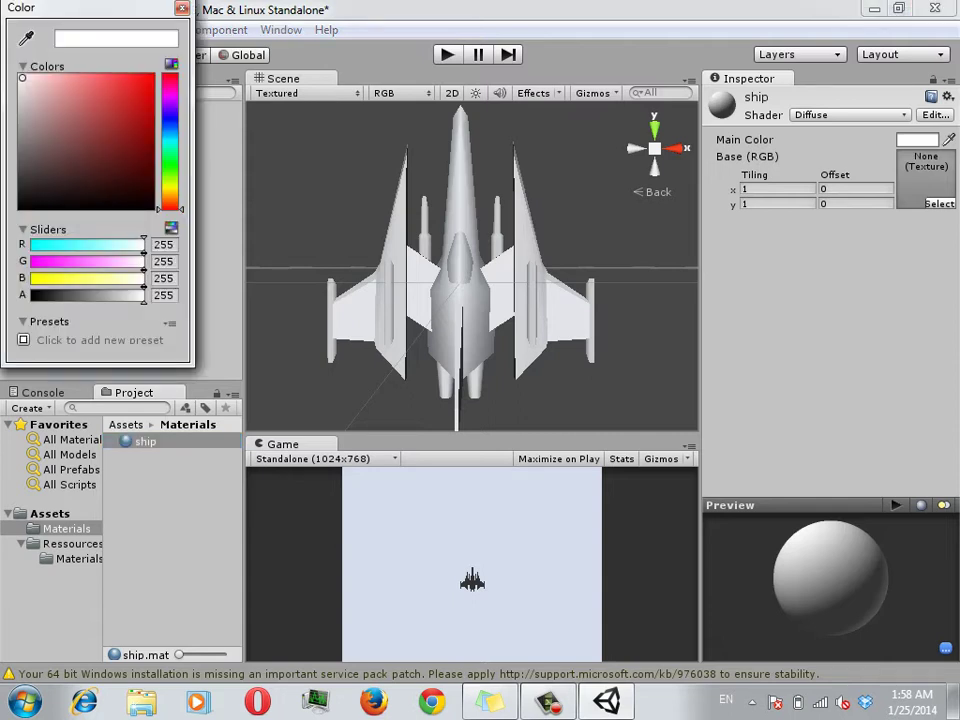
click(140, 78)
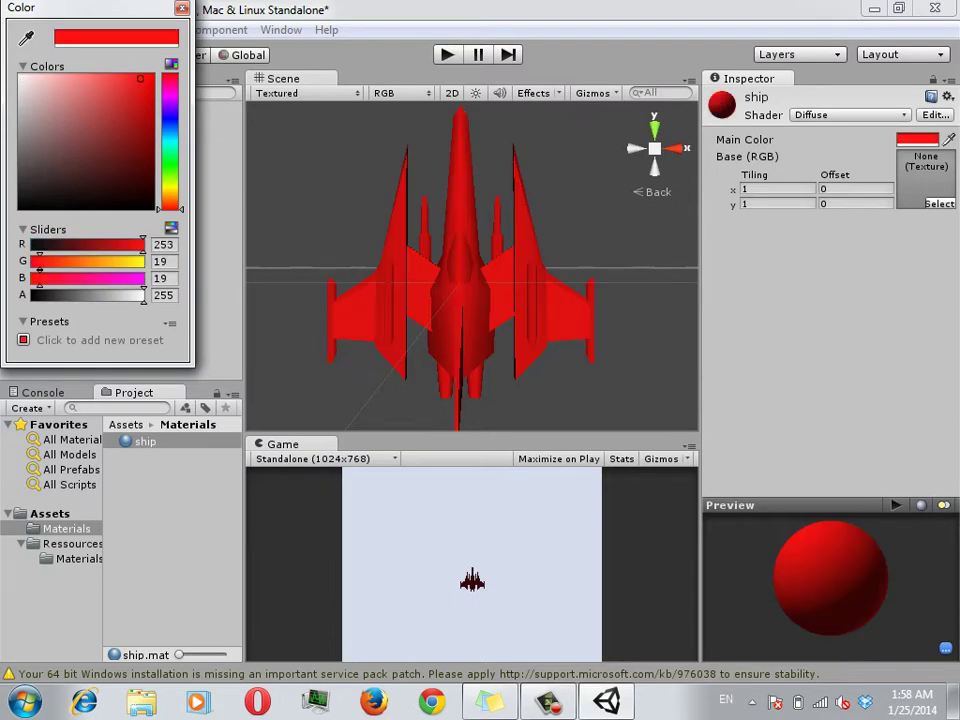
click(170, 125)
drag(170, 125, 170, 118)
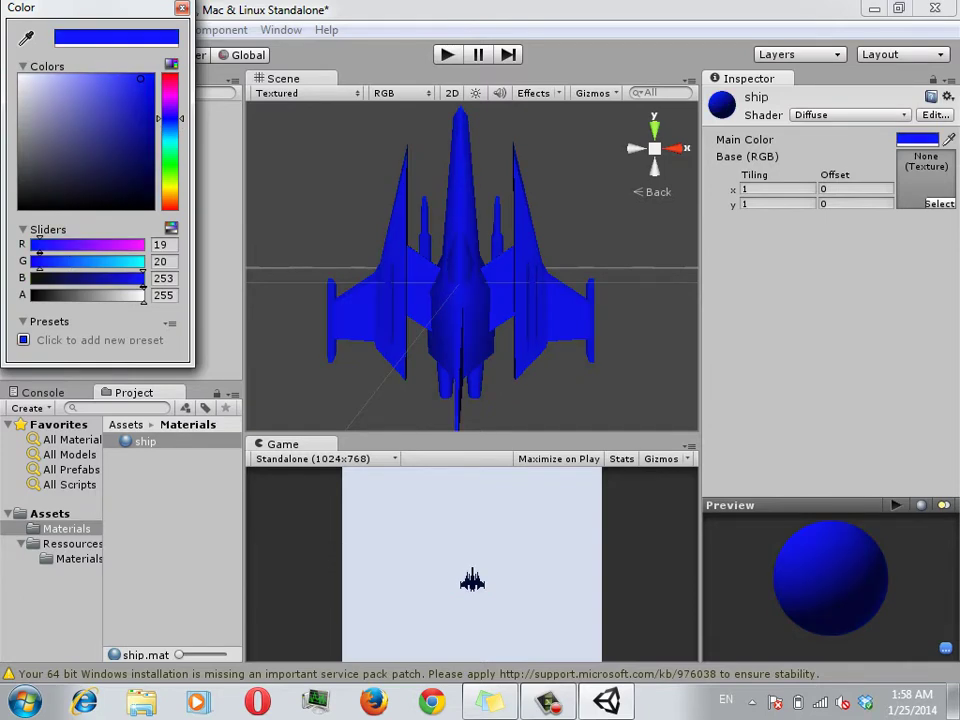
drag(135, 78, 22, 77)
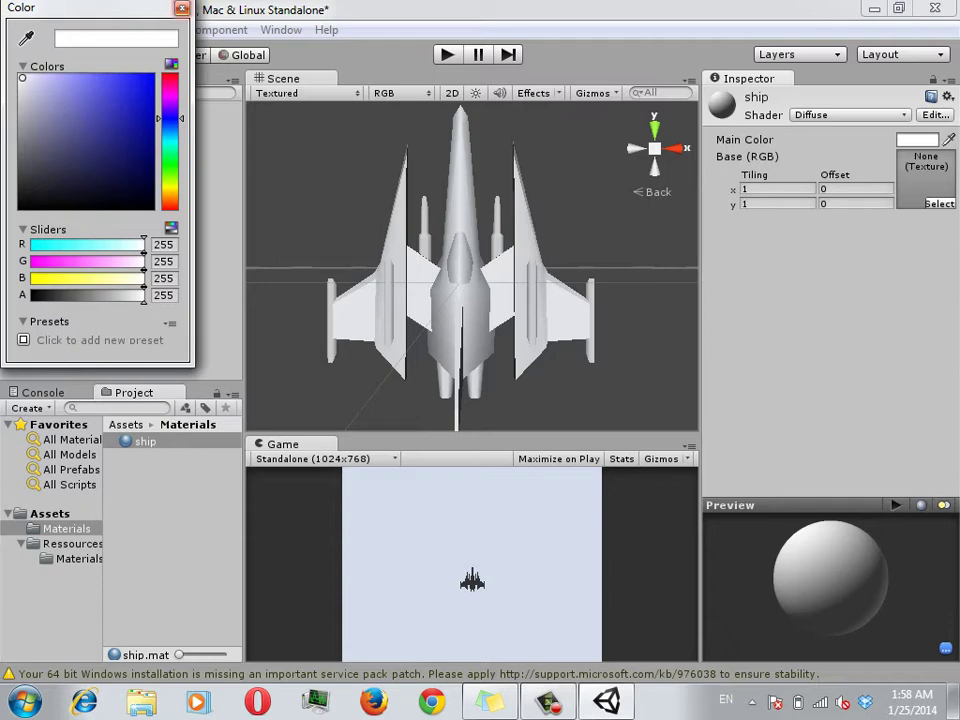
click(181, 8)
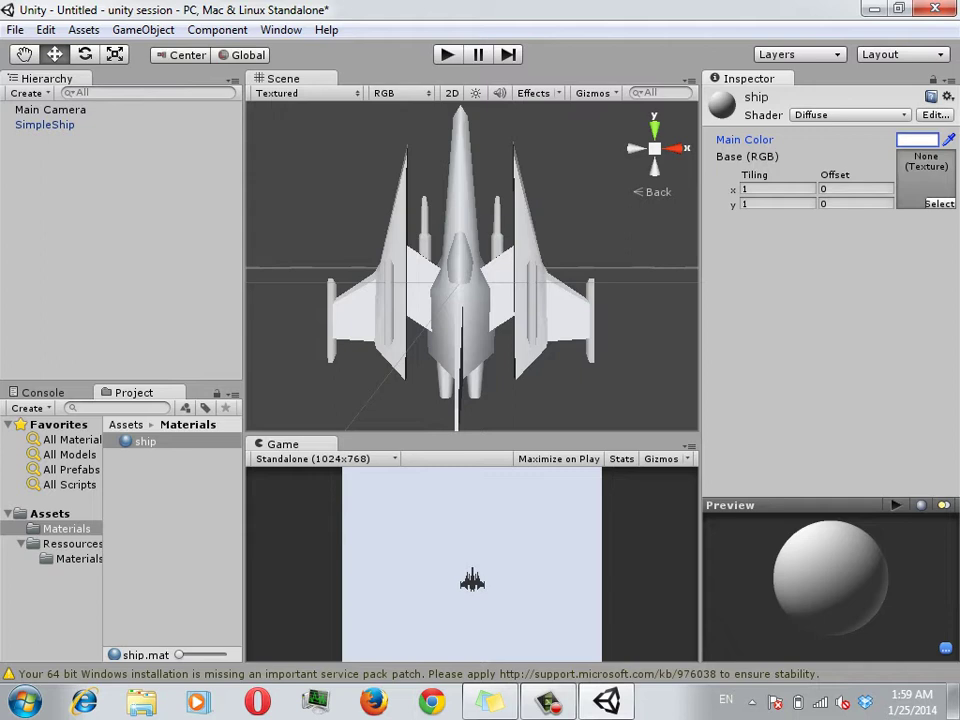
Apply the SimpleShip texture from Ressources to the ship material's Base (RGB).
click(70, 543)
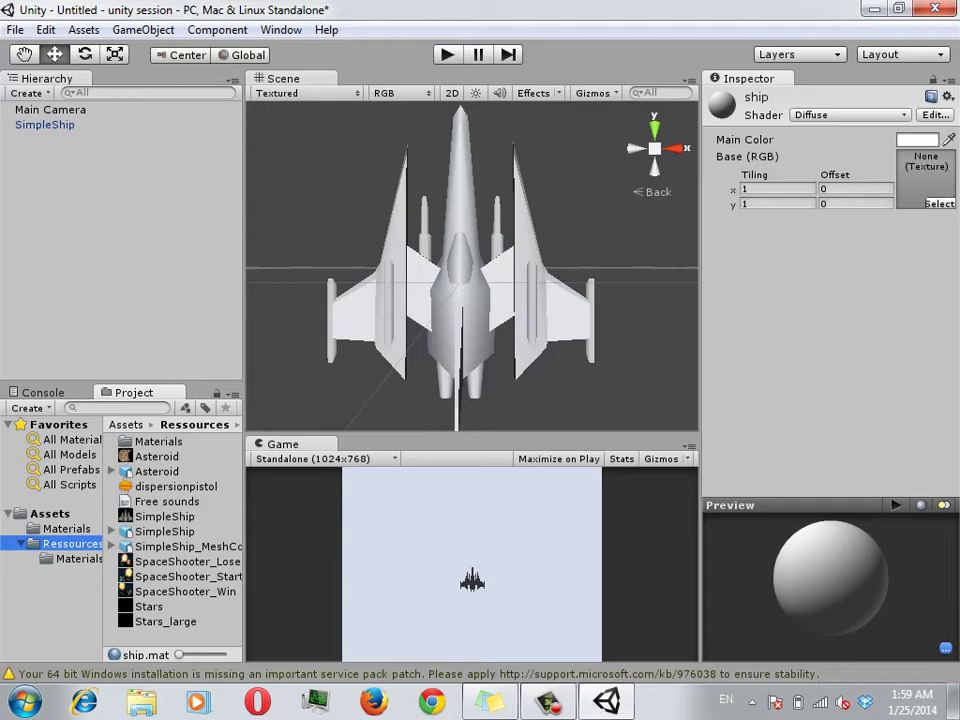
drag(165, 516, 918, 140)
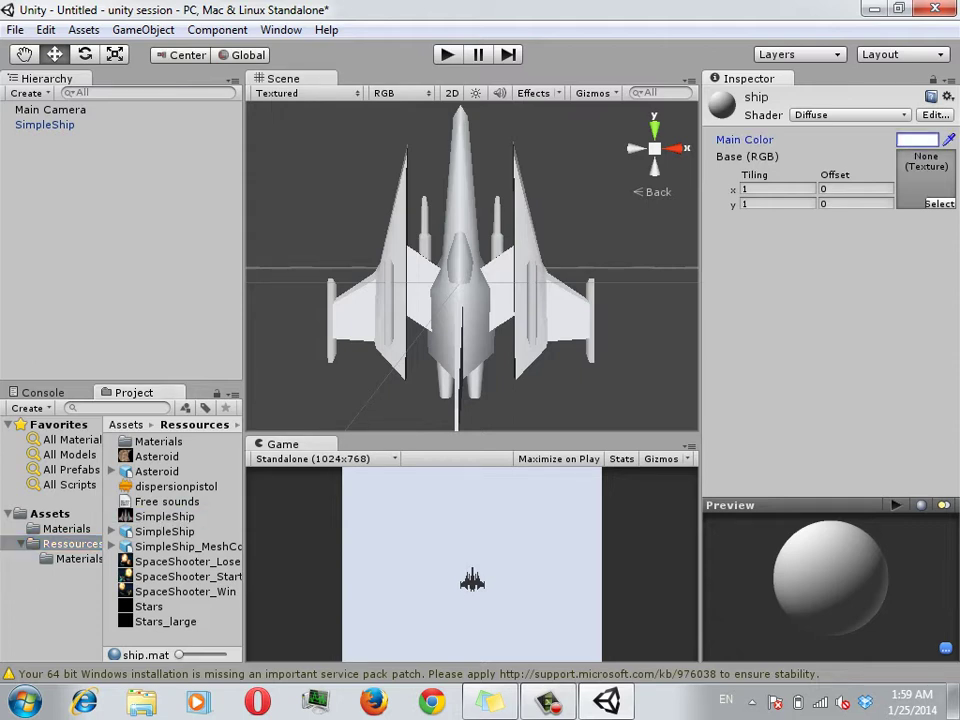
drag(918, 140, 926, 180)
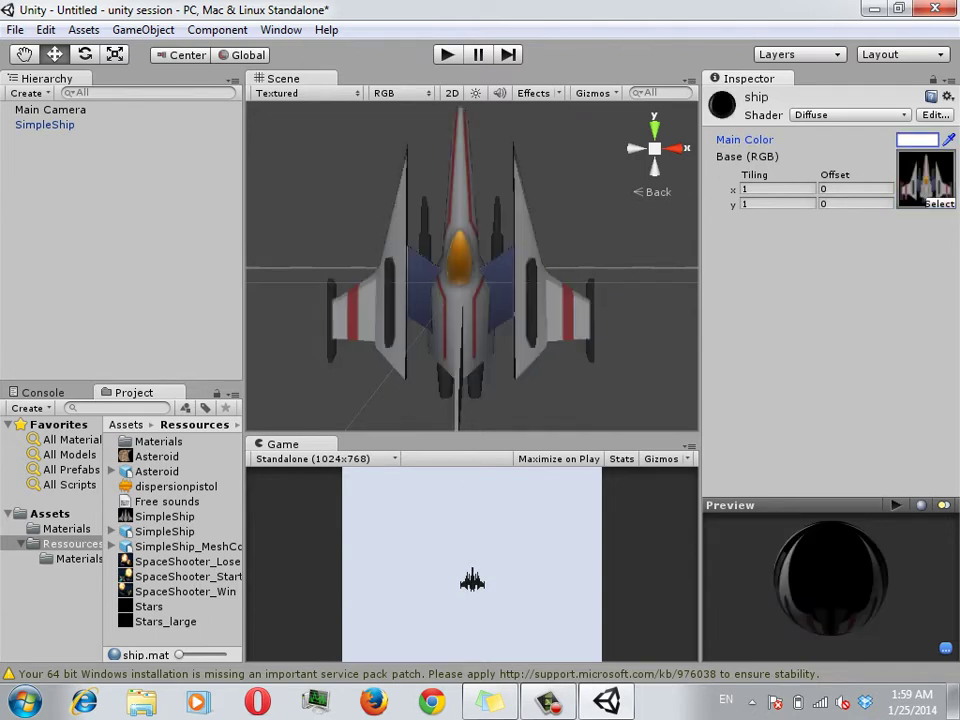
Look around the textured ship, then return to the top-level Assets folder.
mouse_move(470, 300)
alt+mouse_down()
mouse_move(560, 290)
mouse_move(520, 330)
alt+mouse_up()
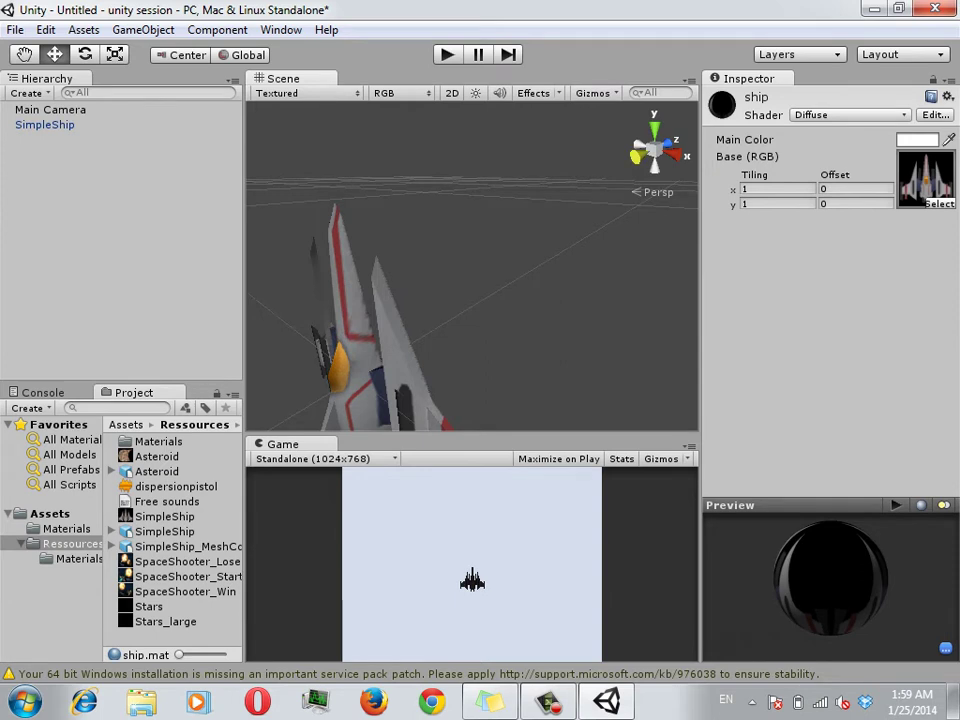
click(667, 142)
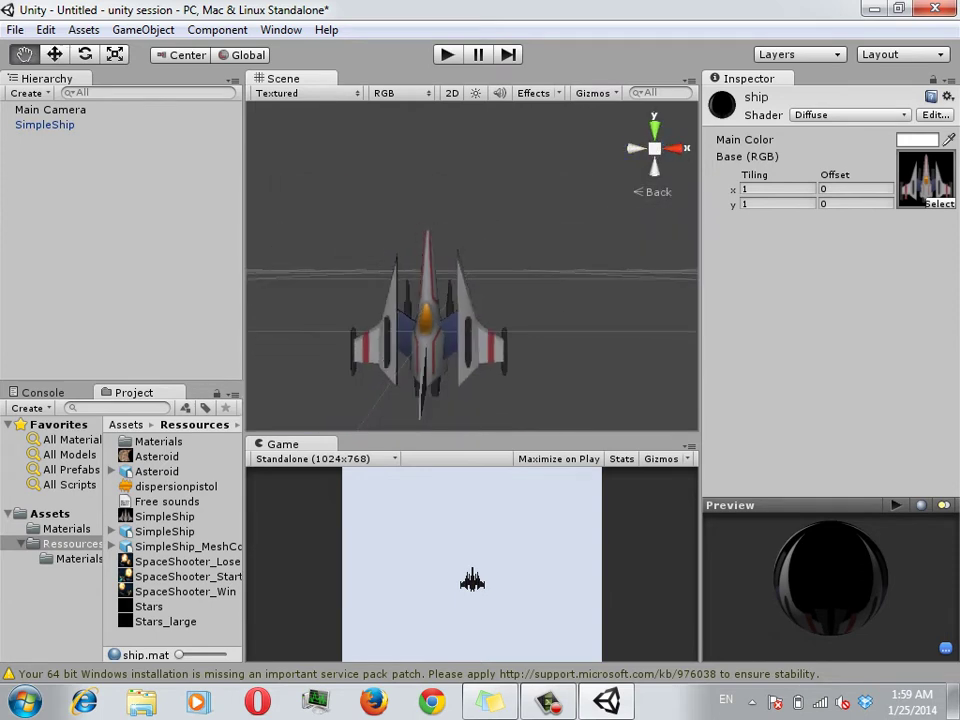
middle_drag(427, 320, 462, 265)
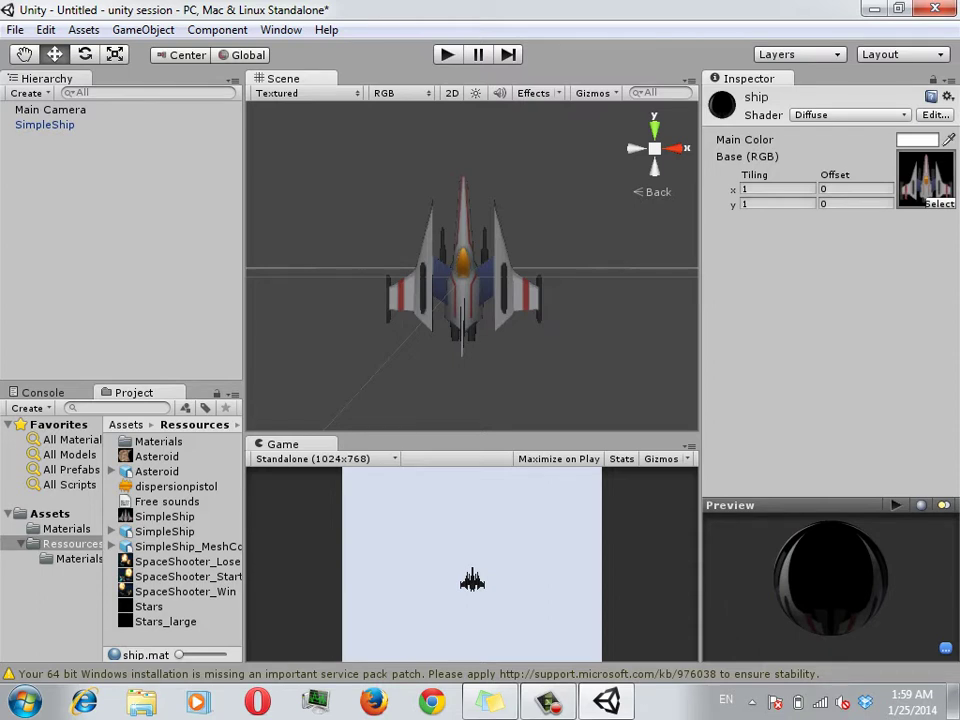
click(50, 513)
scroll(472, 265, down, 3)
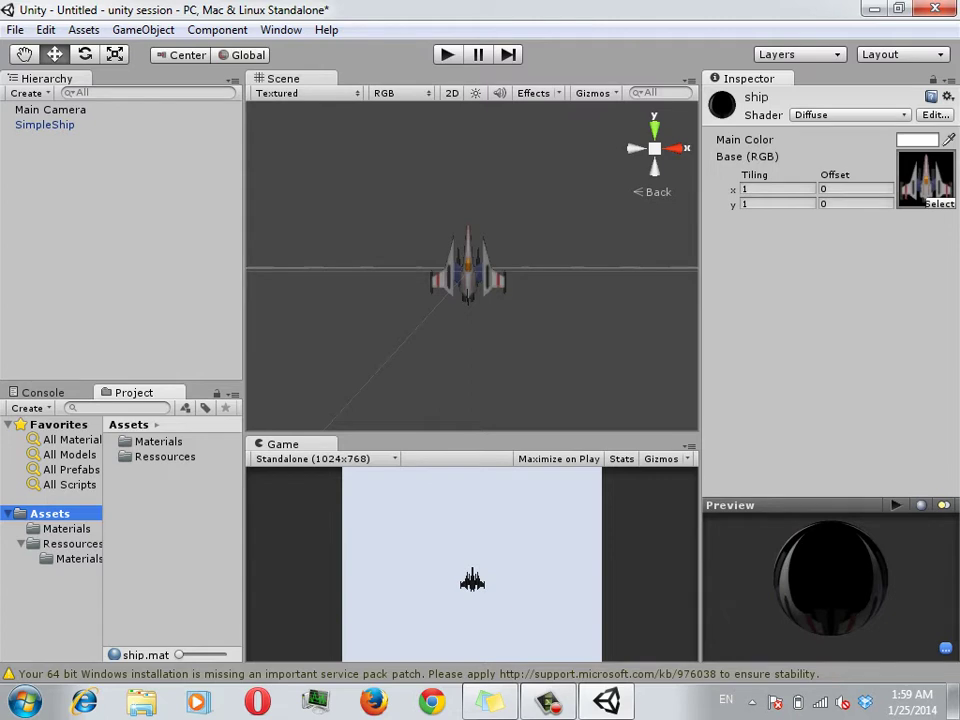
Place the Asteroid model from Ressources into the scene.
double_click(165, 456)
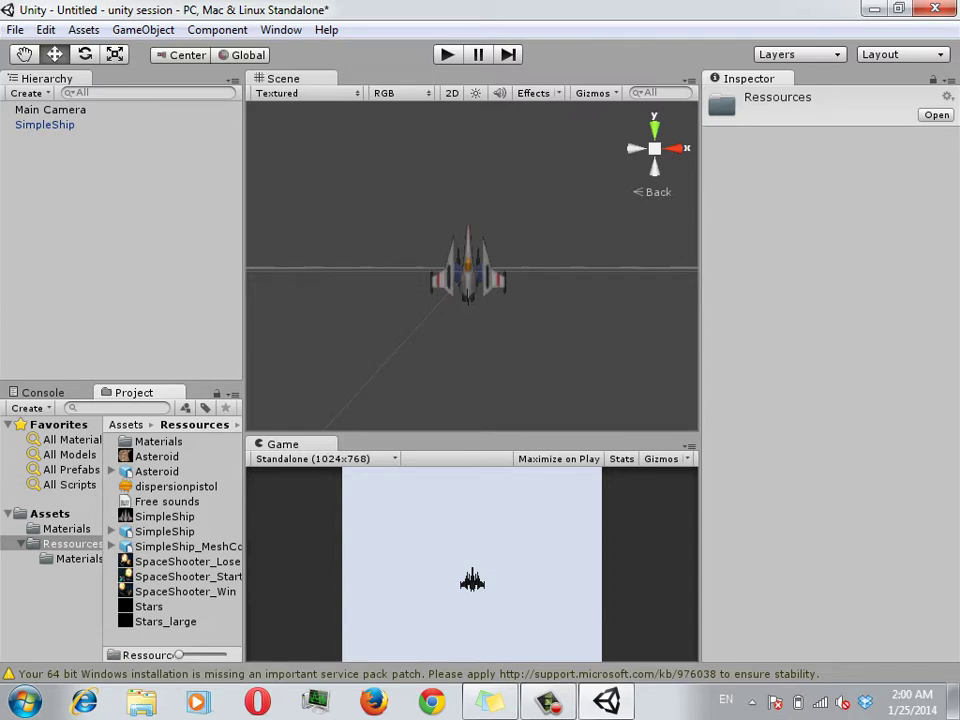
mouse_move(157, 471)
mouse_down()
mouse_move(437, 192)
mouse_move(452, 196)
mouse_up()
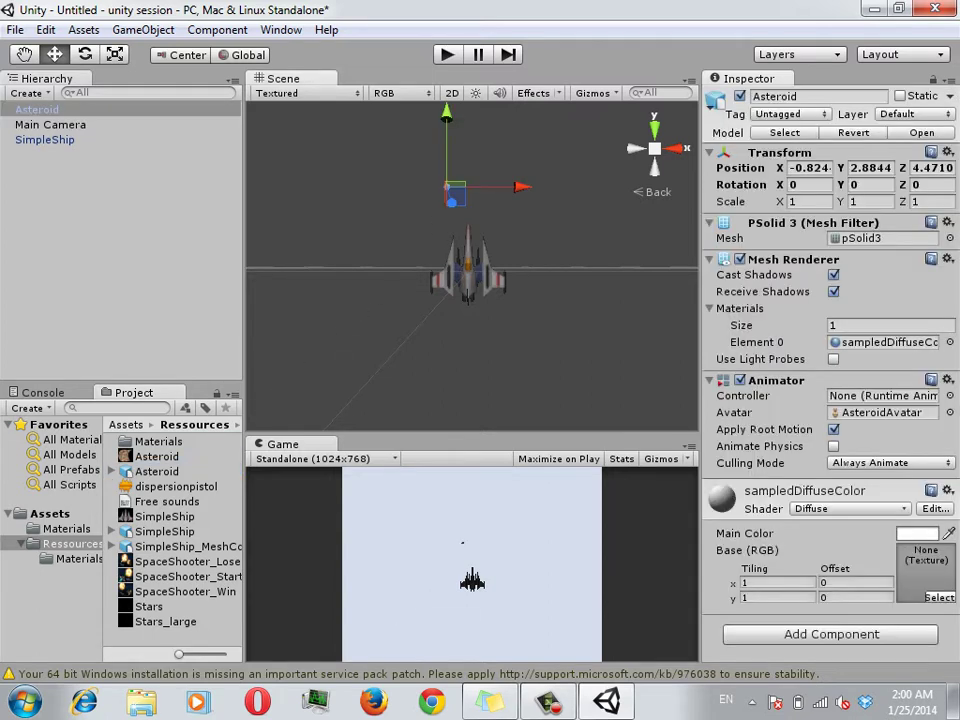
scroll(470, 260, up, 3)
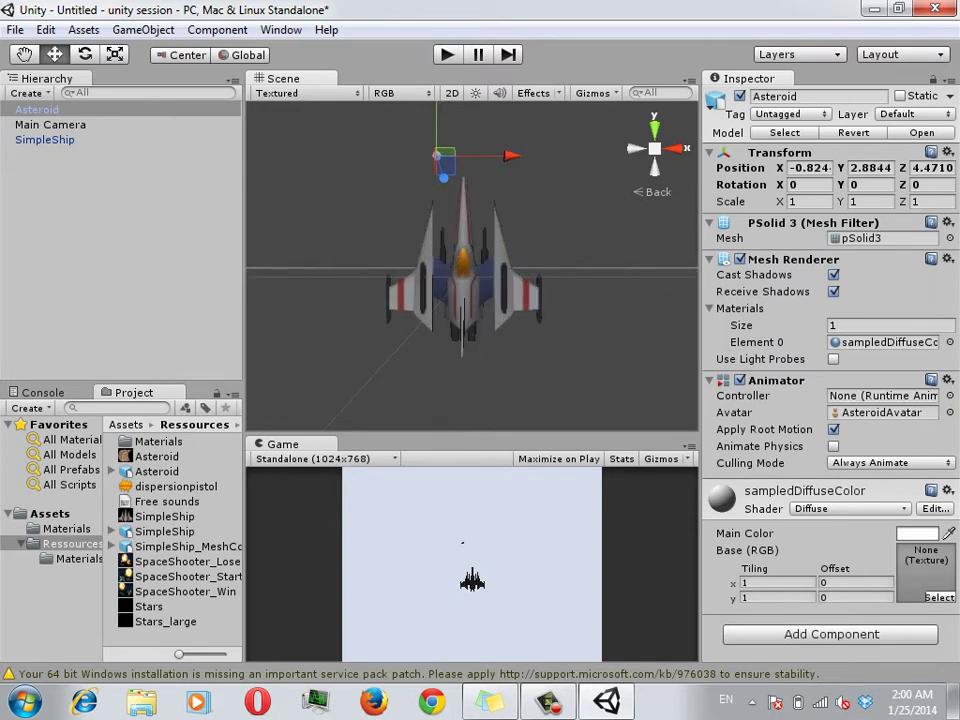
Set the Asteroid's import Scale Factor to 1, apply it, and frame the asteroid.
click(157, 471)
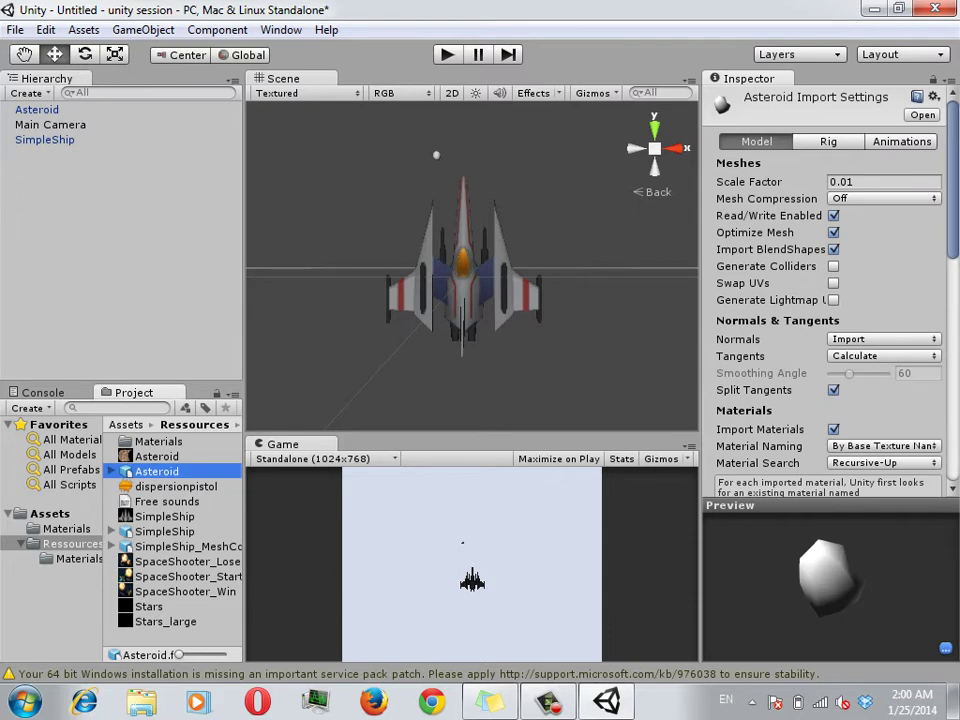
click(884, 181)
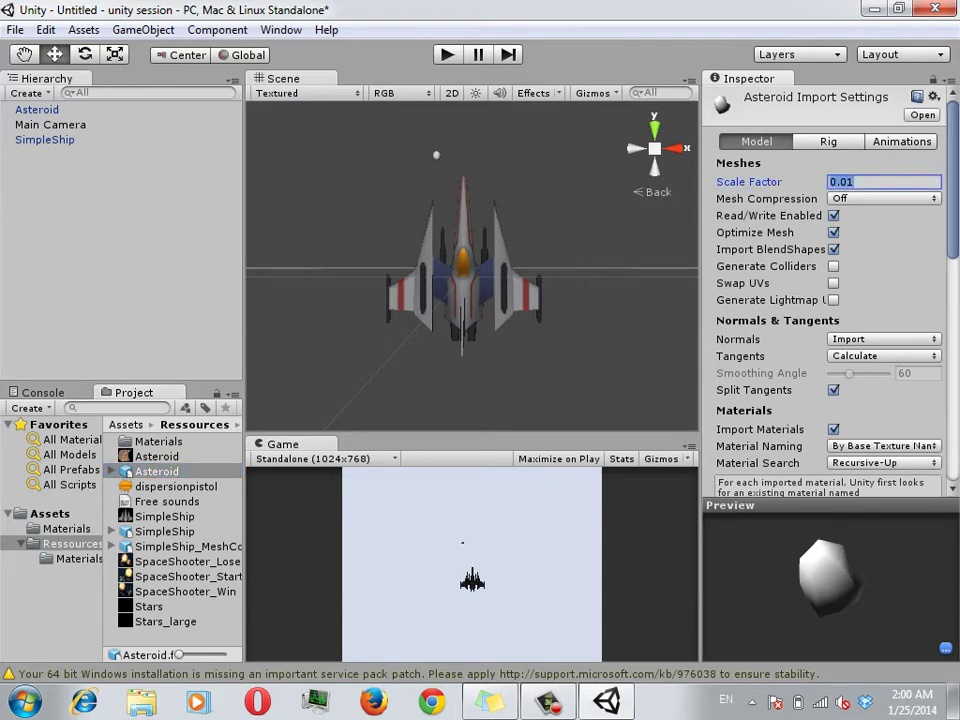
text(1)
scroll(830, 300, down, 3)
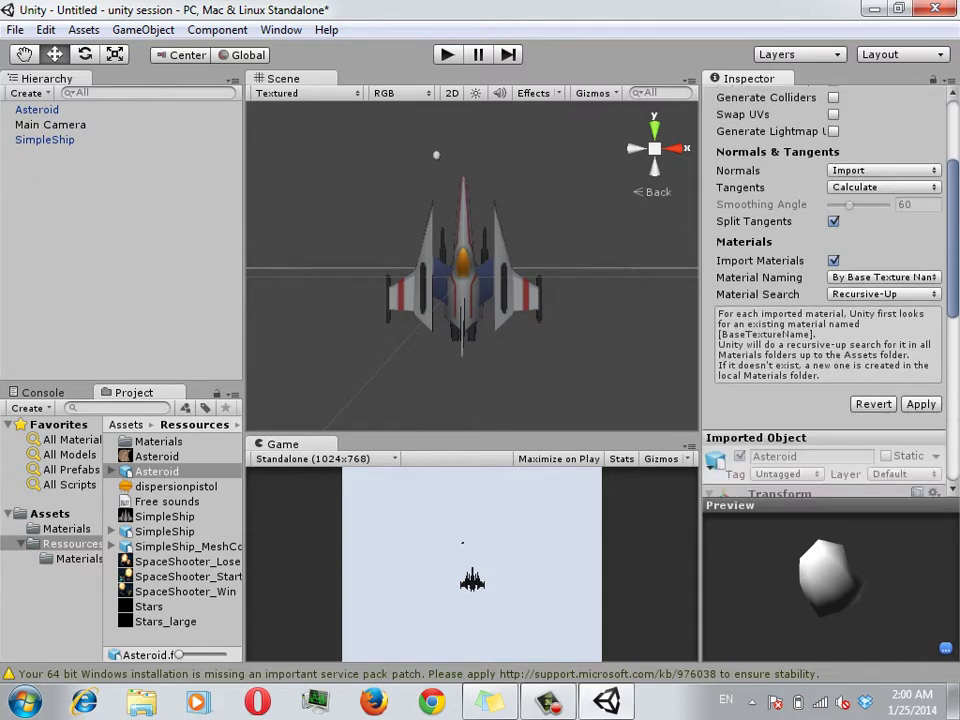
click(921, 404)
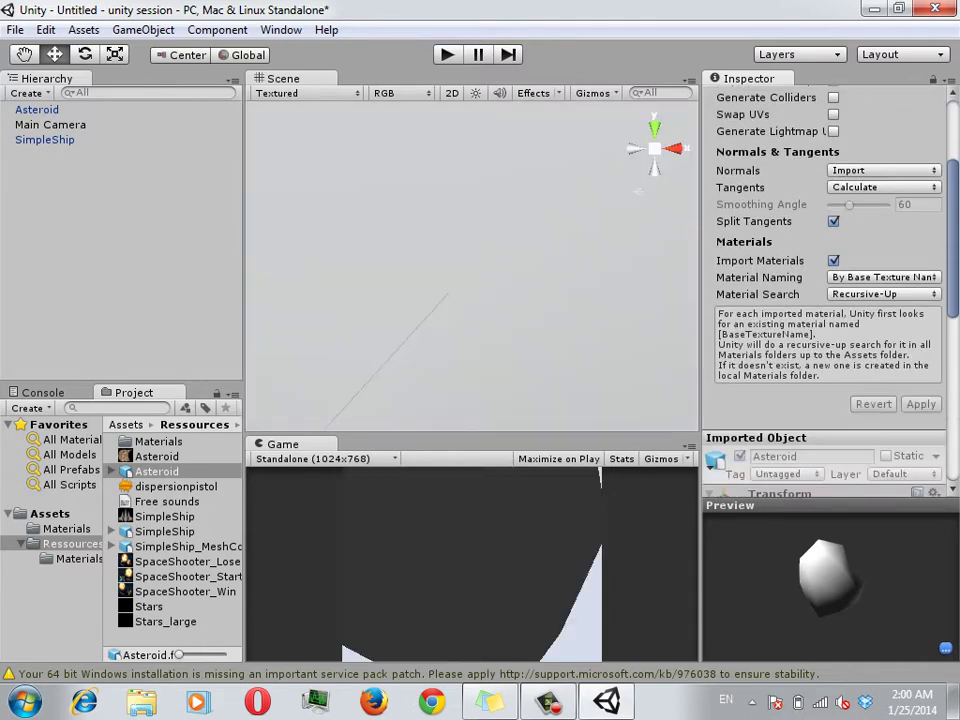
key(f)
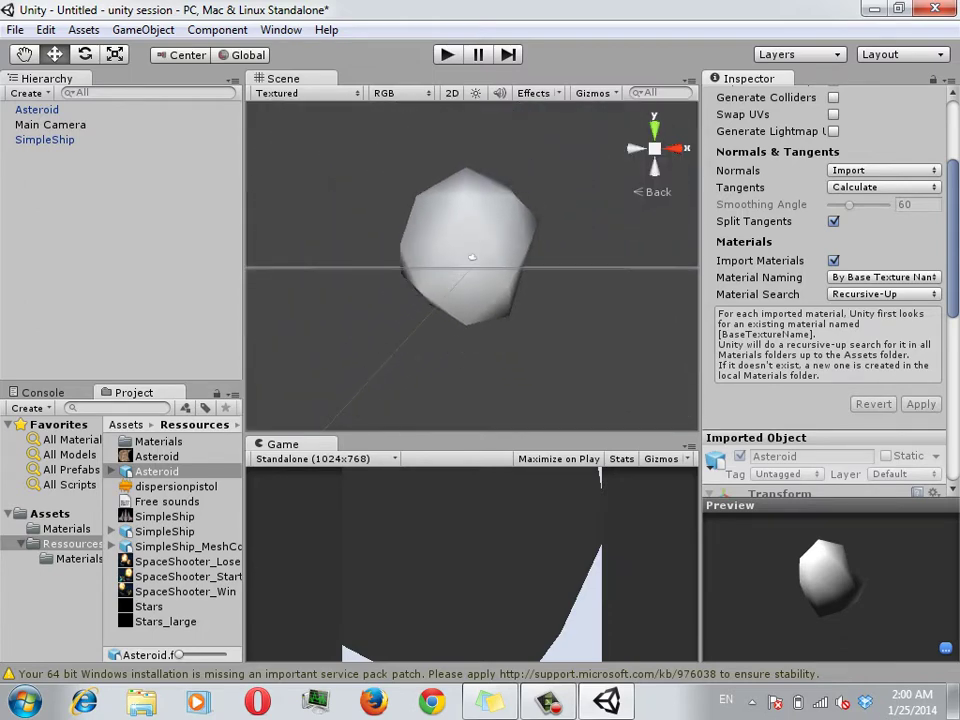
click(472, 257)
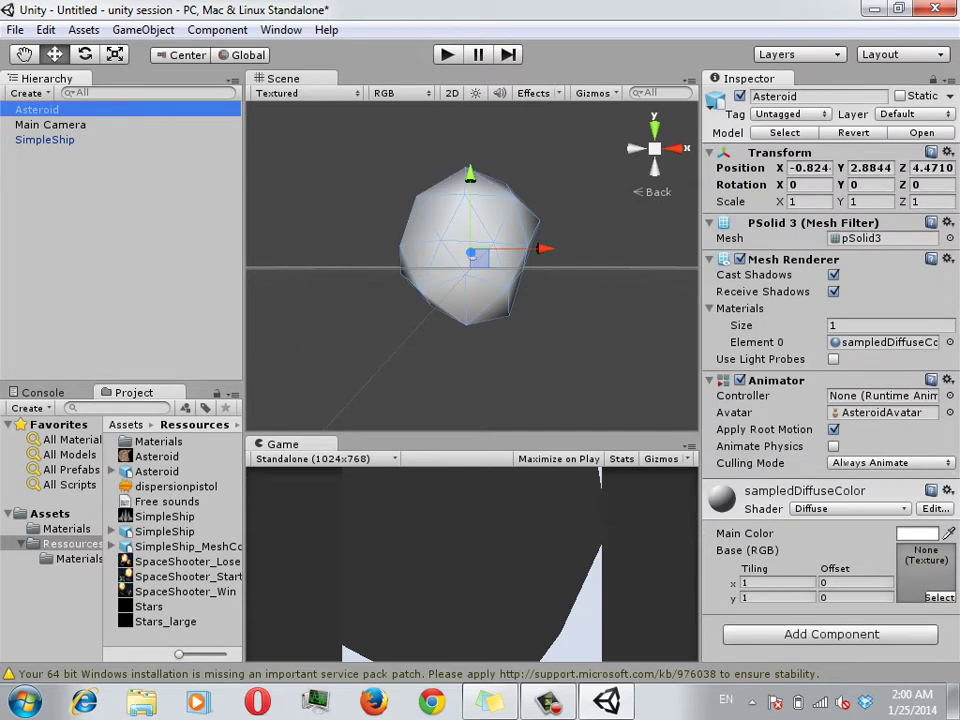
Reimport the Asteroid at Scale Factor 0.1 and move it back above the ship.
drag(543, 252, 472, 257)
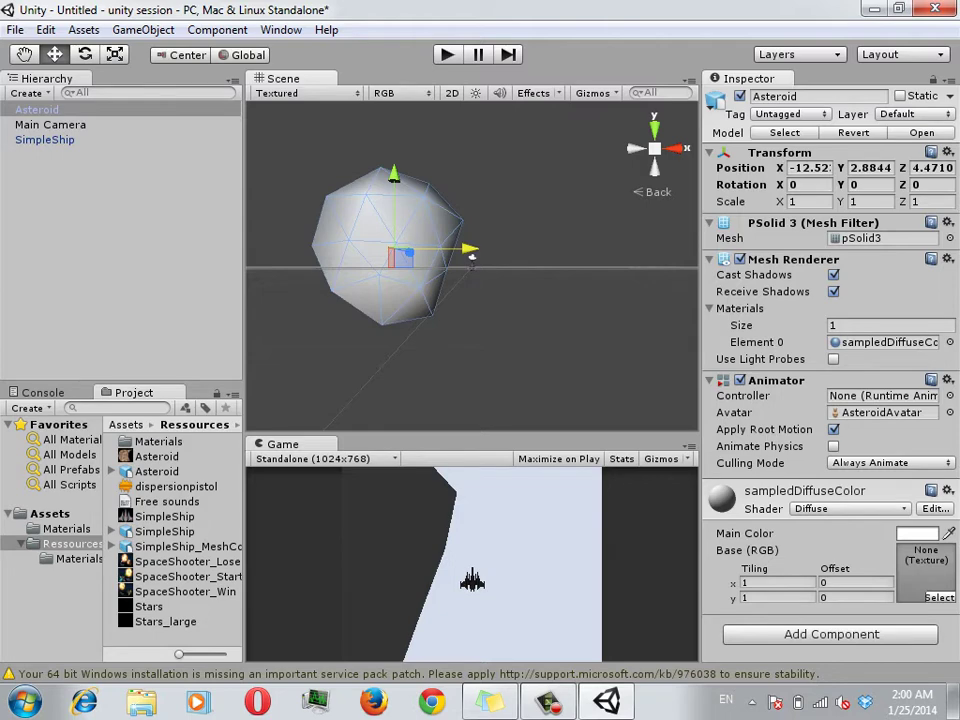
click(156, 471)
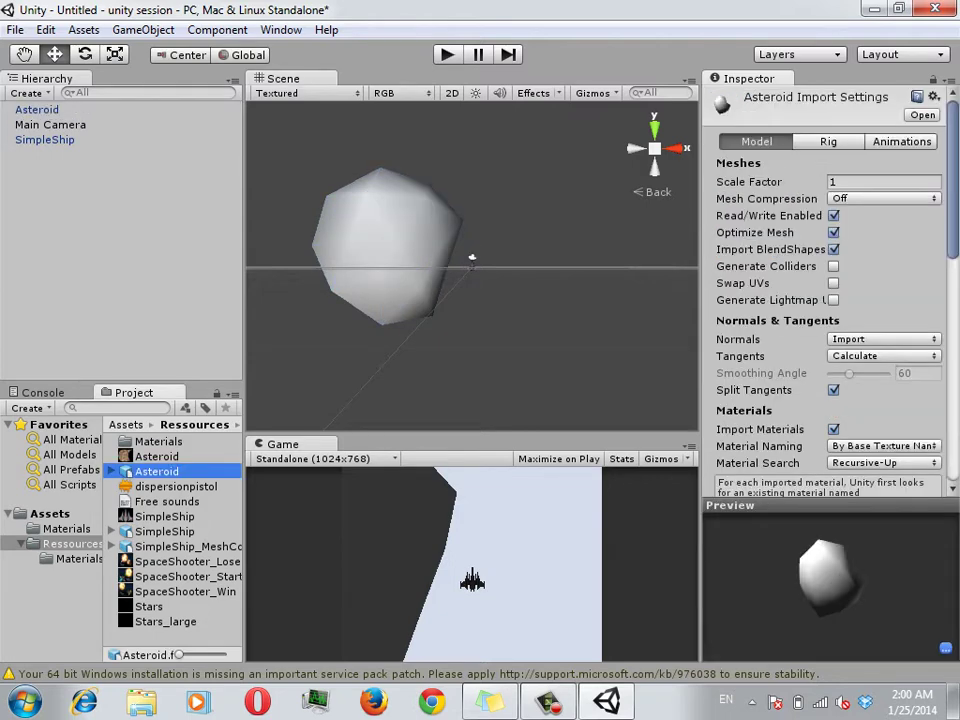
click(884, 181)
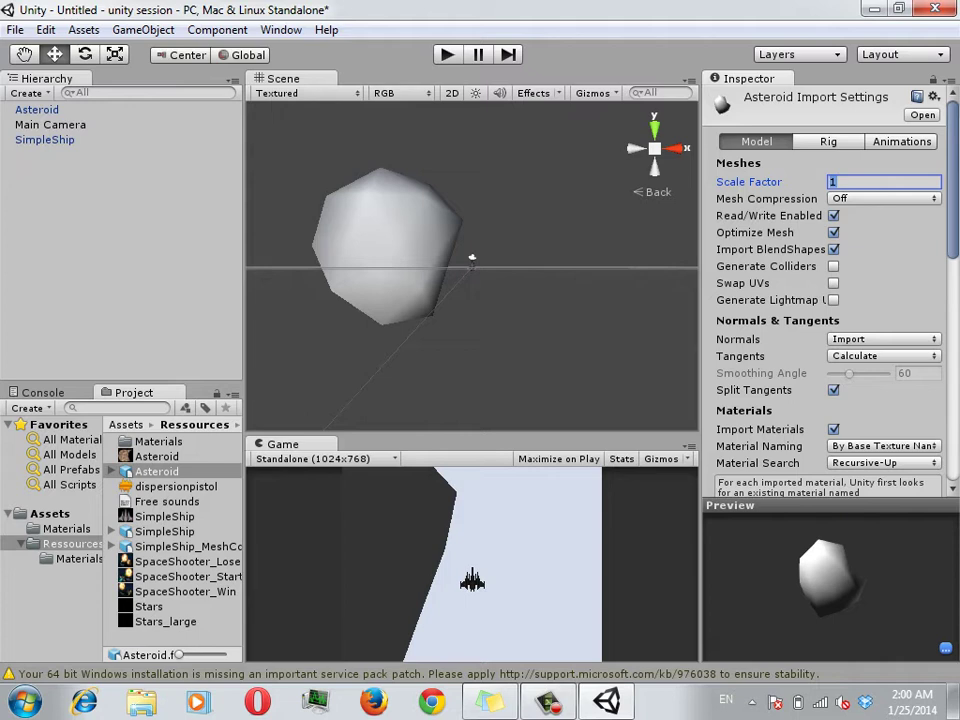
text(0.1)
scroll(830, 300, down, 3)
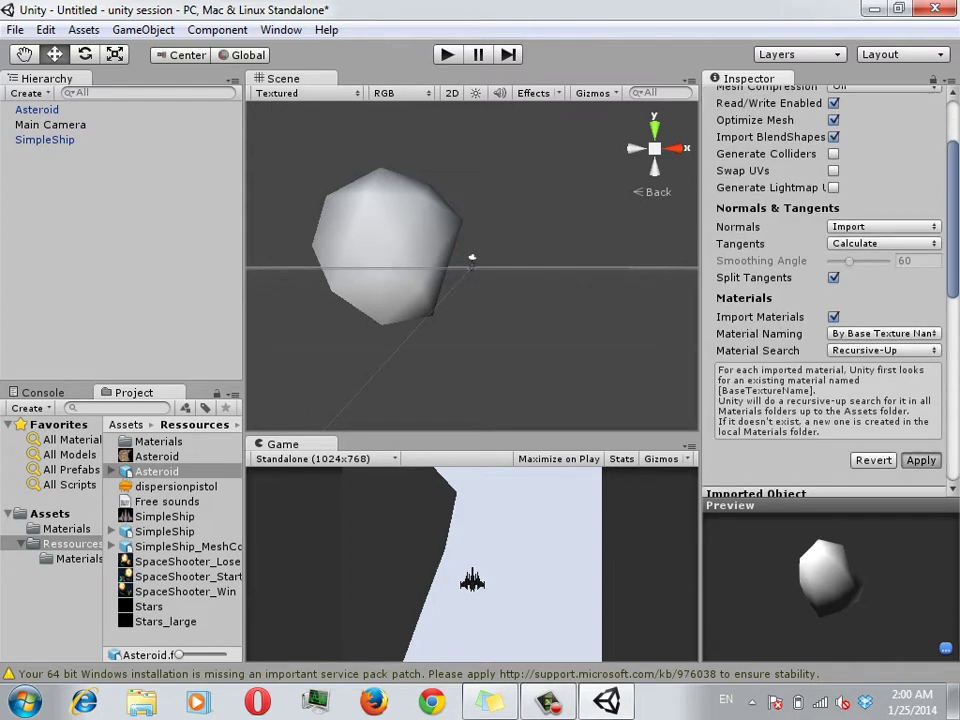
click(921, 460)
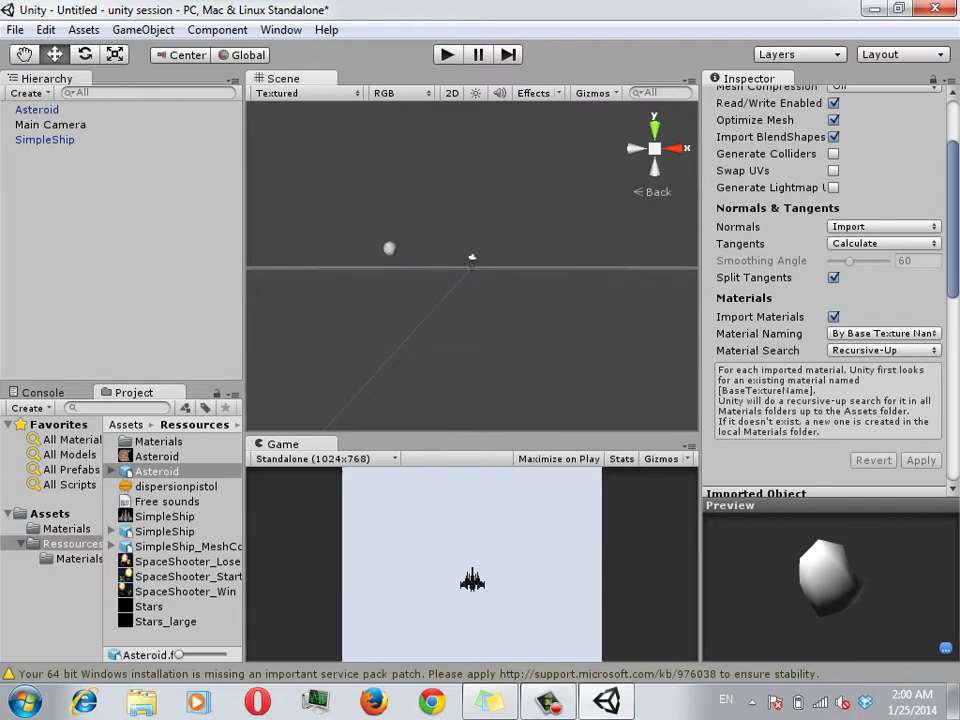
click(36, 109)
mouse_move(440, 249)
mouse_down()
mouse_move(492, 249)
mouse_move(472, 257)
mouse_up()
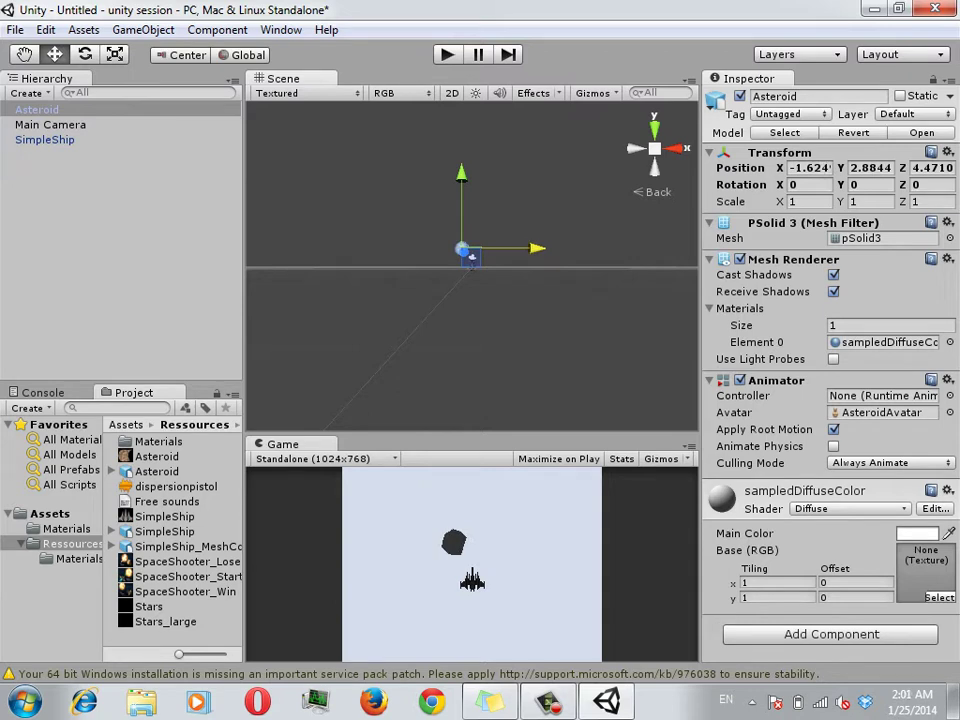
Locate and open the asteroid's sampledDiffuseColor material, then show the Ressources folder.
scroll(472, 266, up, 1)
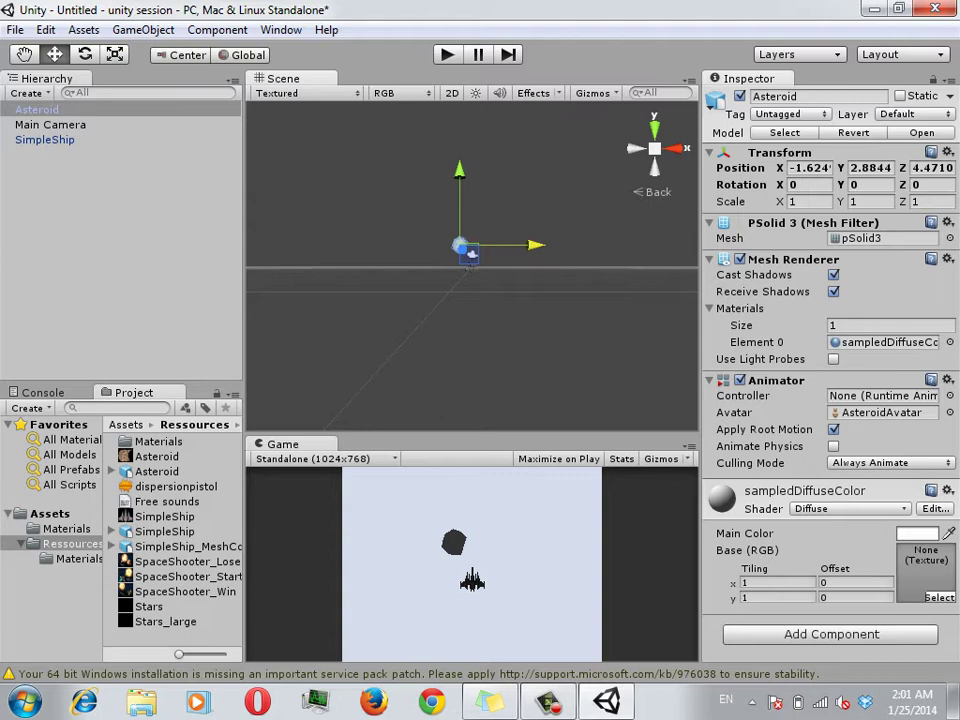
scroll(470, 265, up, 5)
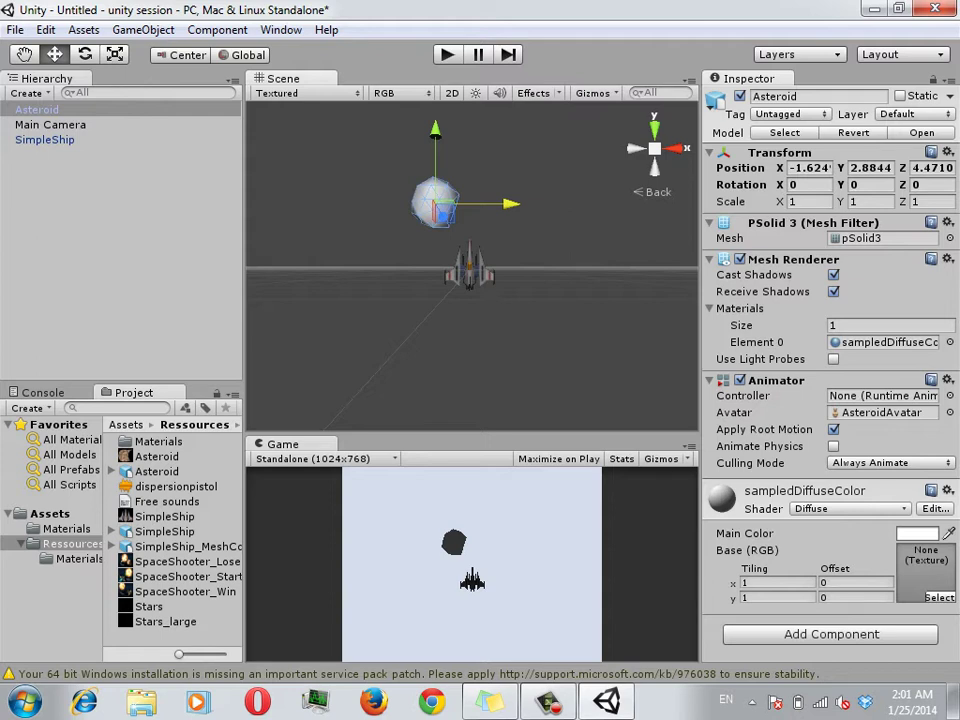
click(884, 342)
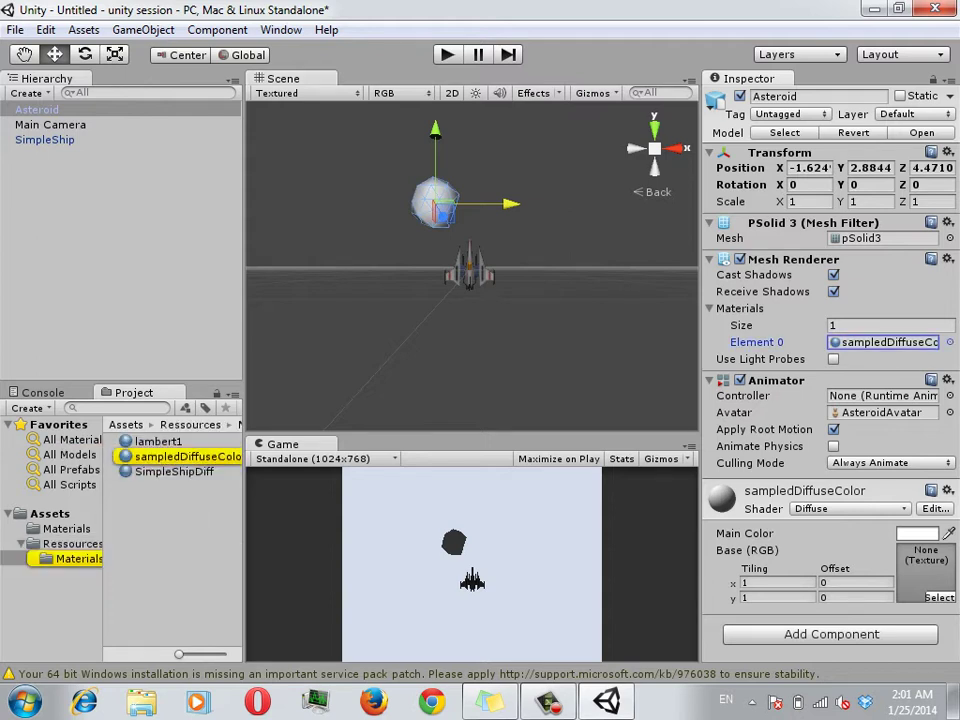
click(180, 456)
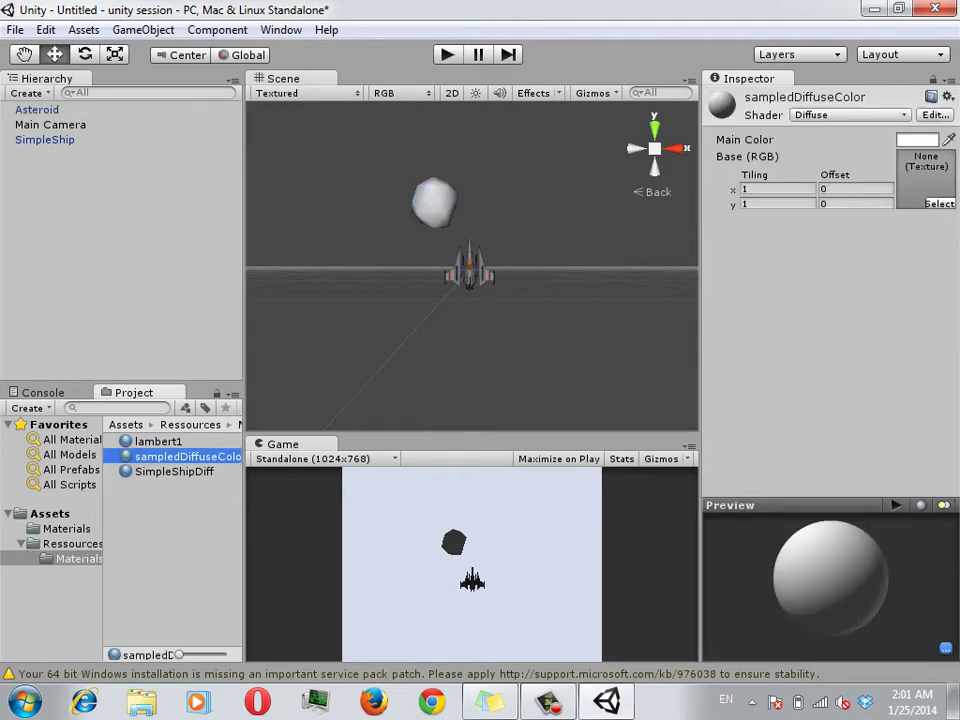
click(72, 543)
Give sampledDiffuseColor the Asteroid texture and drag the asteroid up and left of the ship.
drag(156, 456, 926, 178)
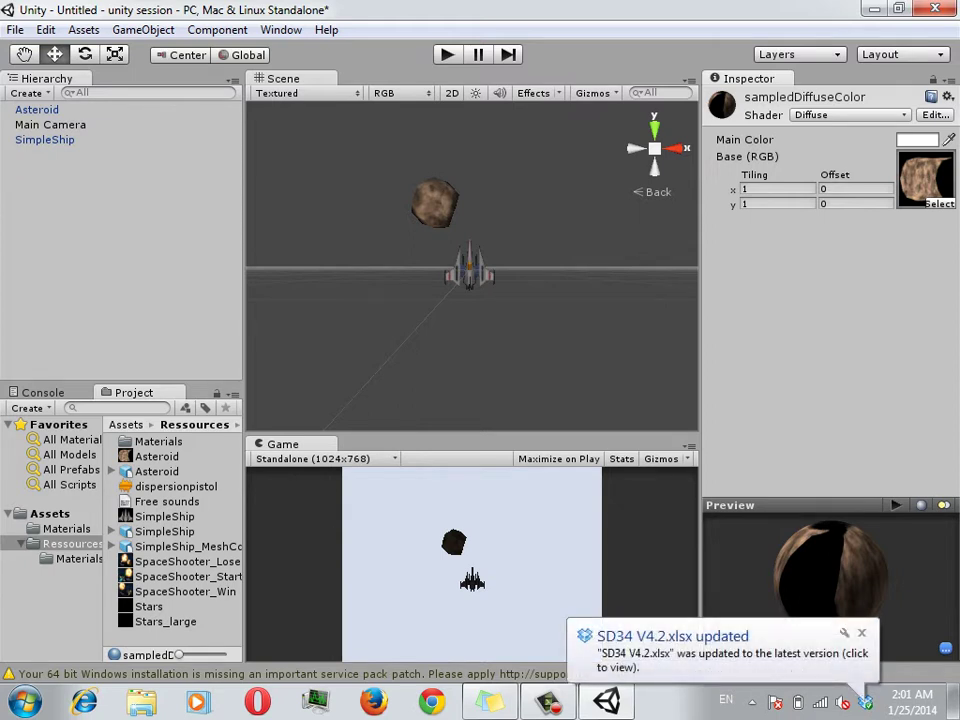
scroll(472, 265, up, 1)
scroll(472, 265, up, 2)
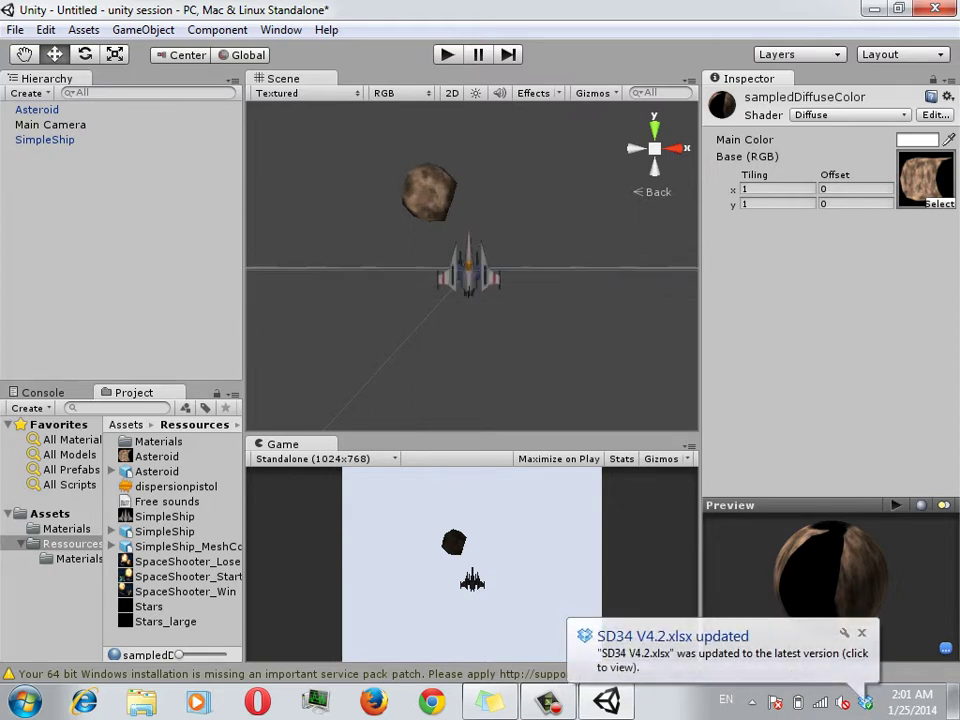
scroll(472, 265, up, 2)
scroll(472, 265, up, 2)
click(418, 172)
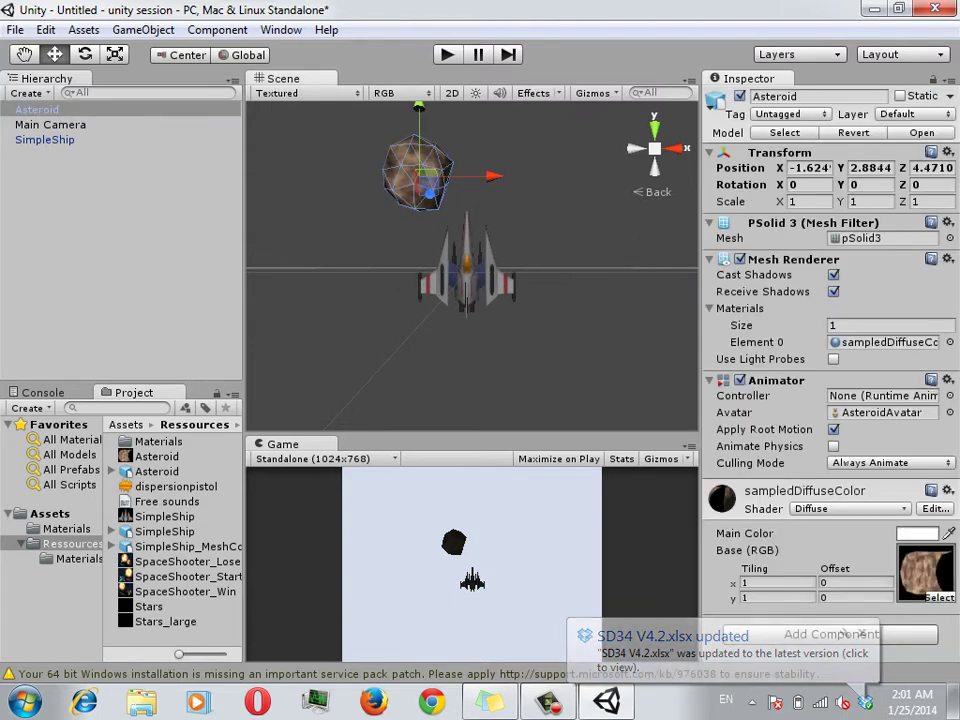
drag(416, 168, 370, 124)
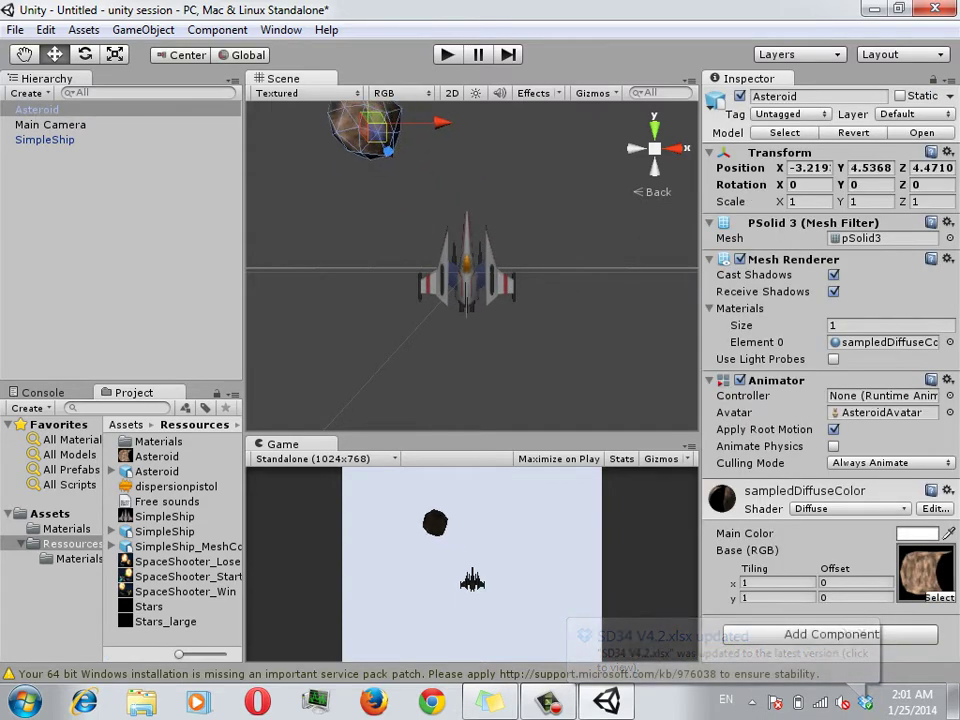
click(466, 285)
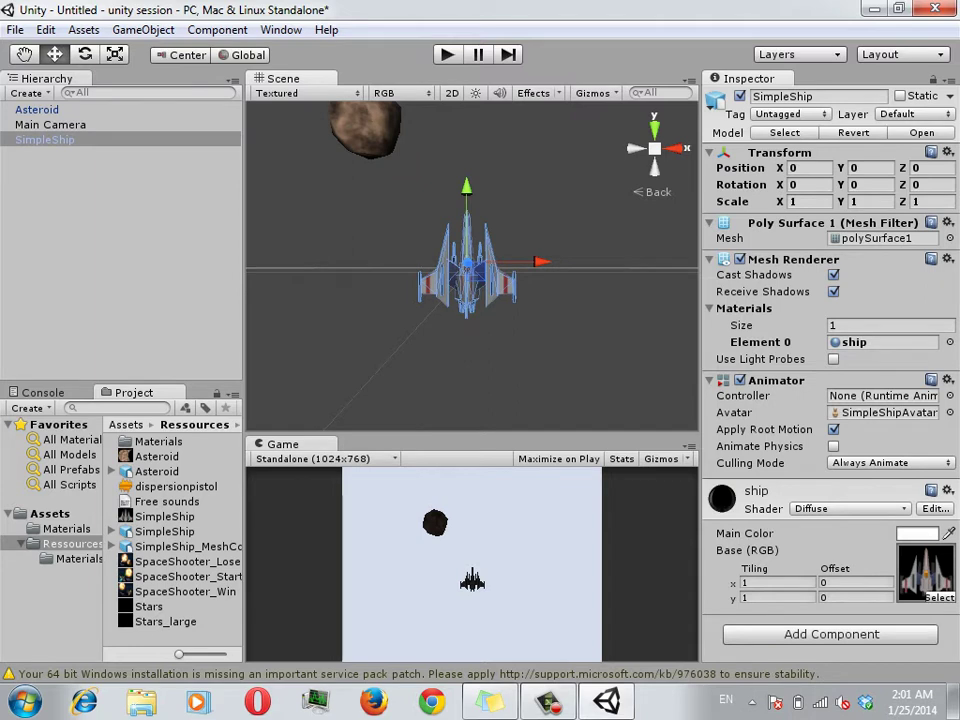
Lower SimpleShip to about Y -0.564, test it in Play mode, then select Main Camera.
drag(466, 264, 467, 304)
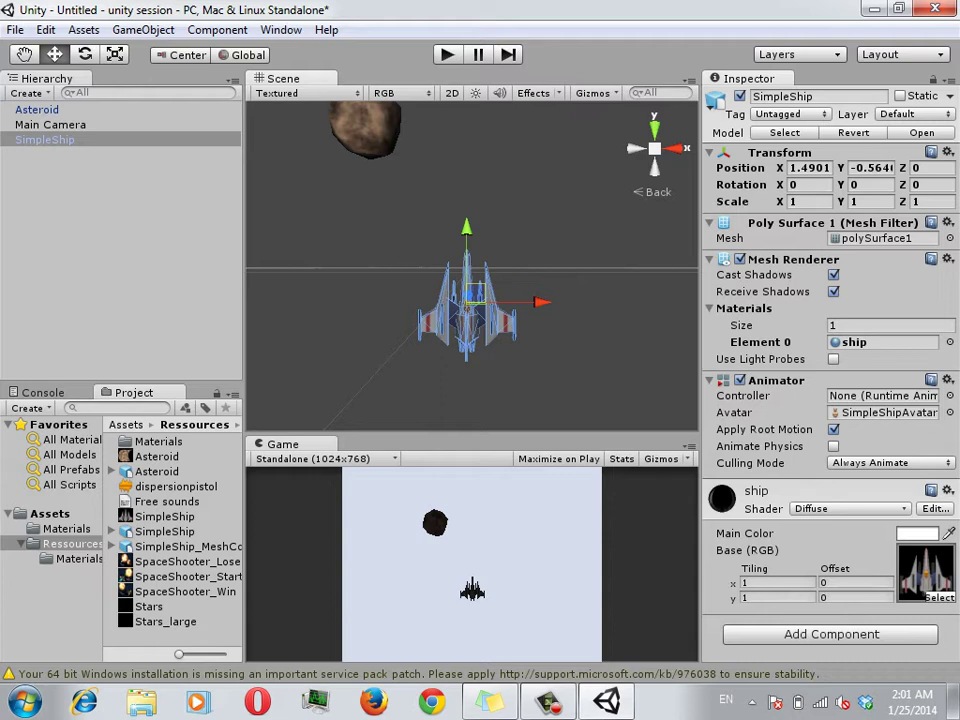
key(ctrl+p)
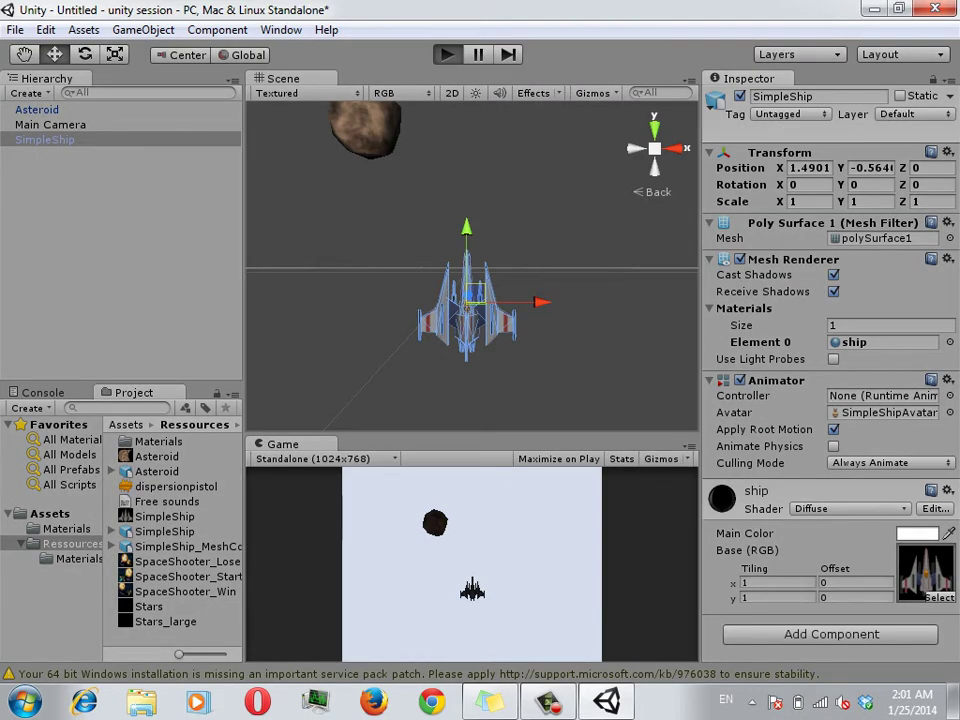
key(ctrl+p)
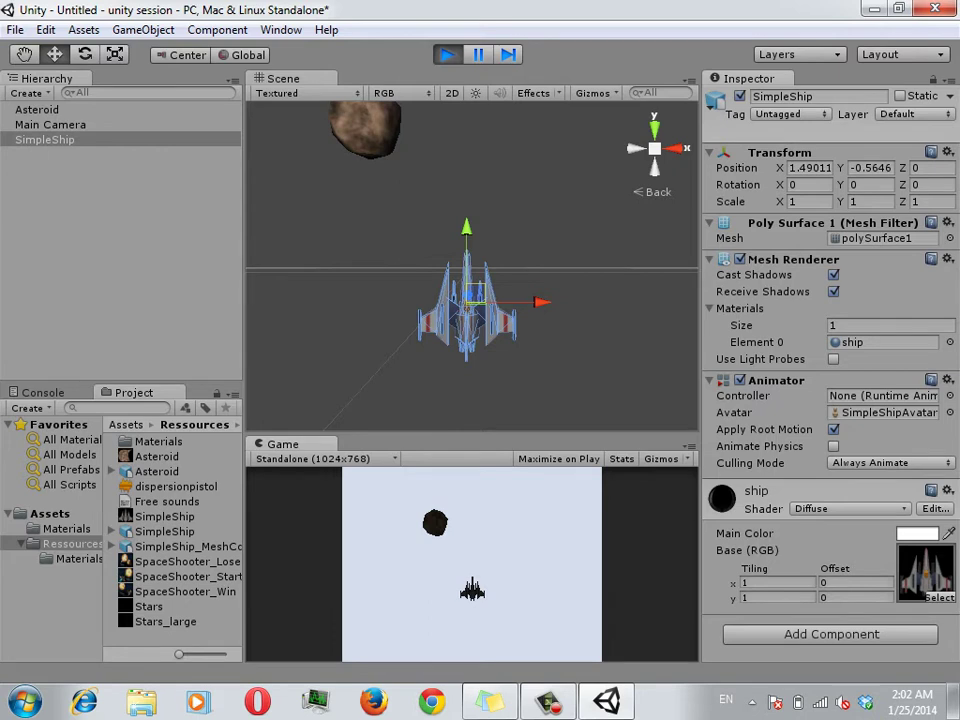
key(ctrl+p)
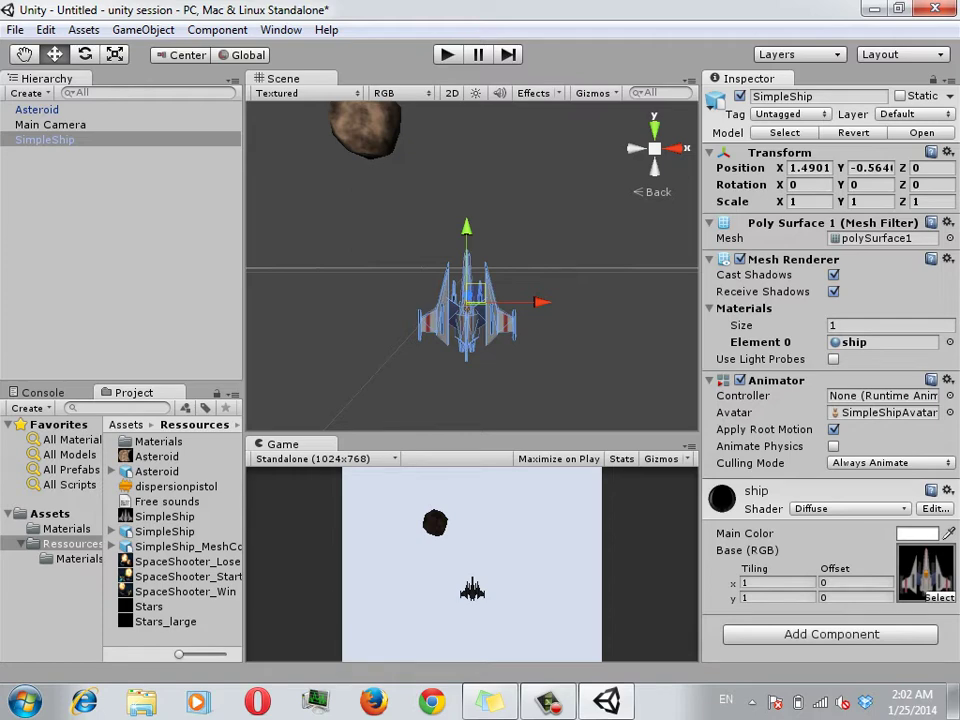
click(50, 124)
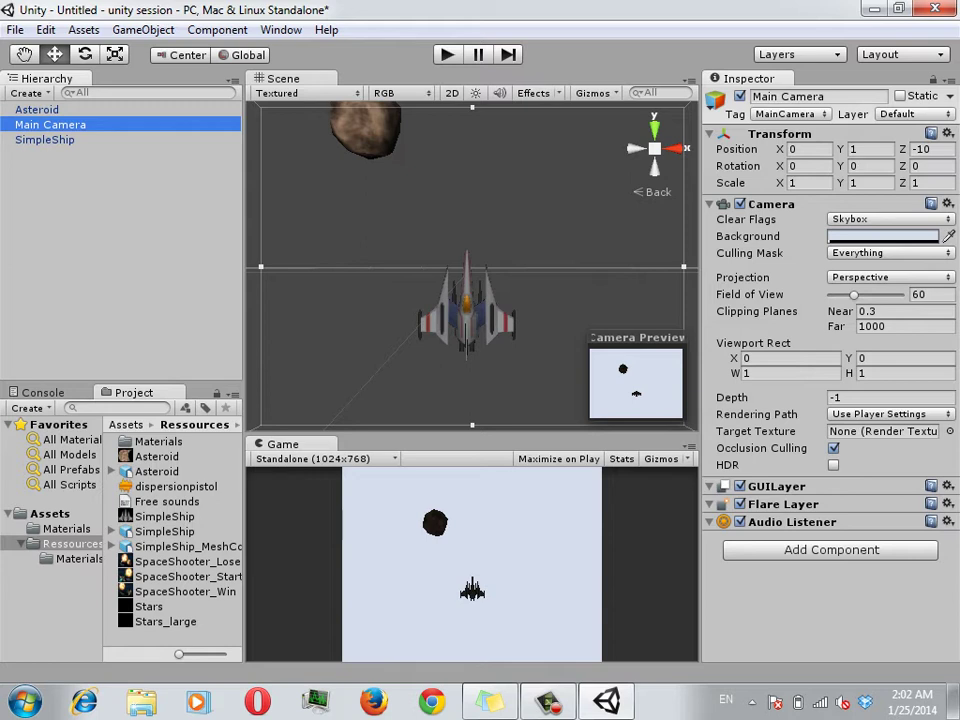
click(883, 236)
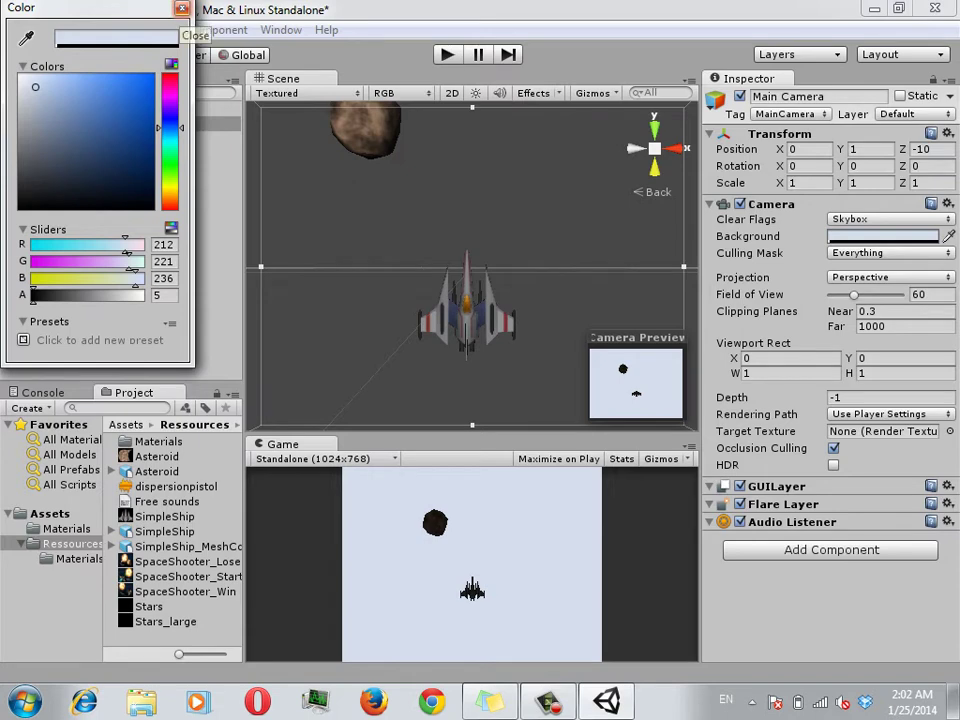
click(182, 8)
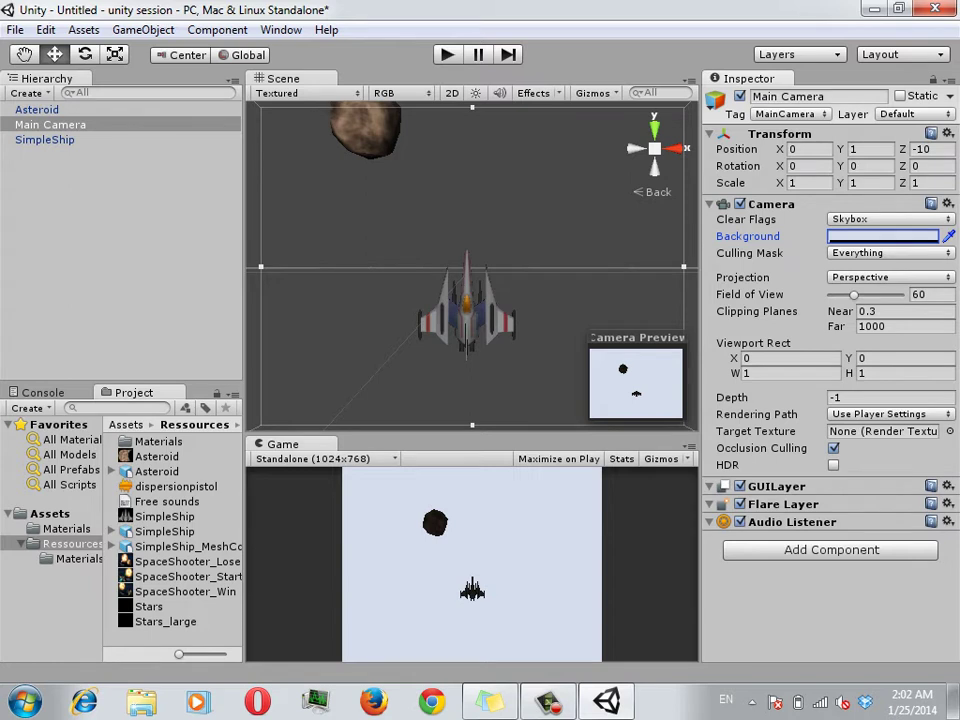
scroll(472, 265, down, 2)
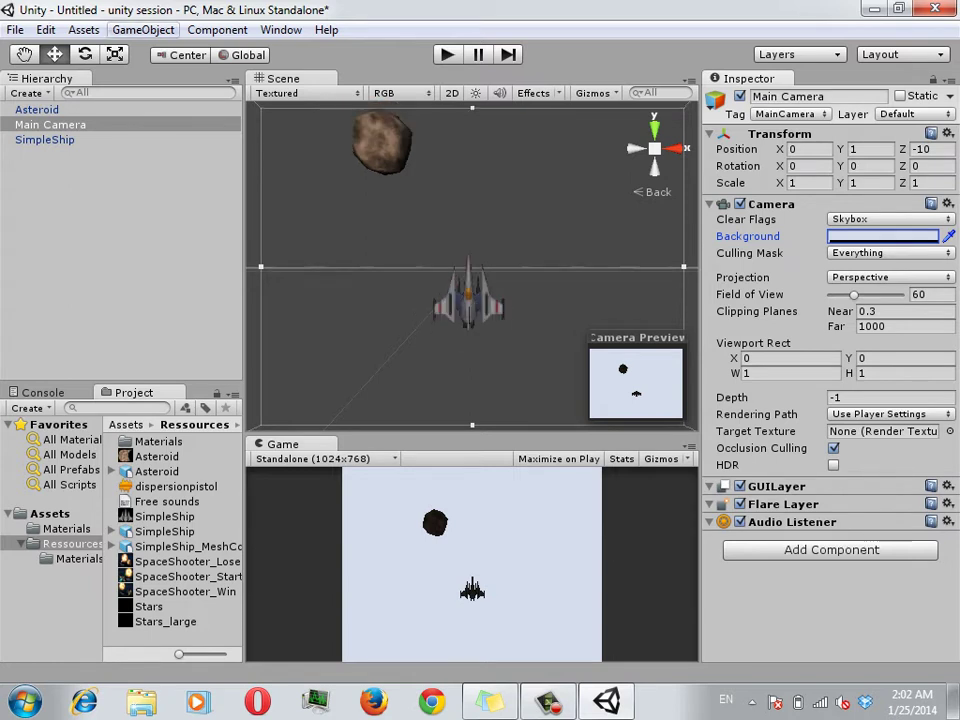
Add a Cylinder to the scene and drag it up just above the ship.
click(143, 29)
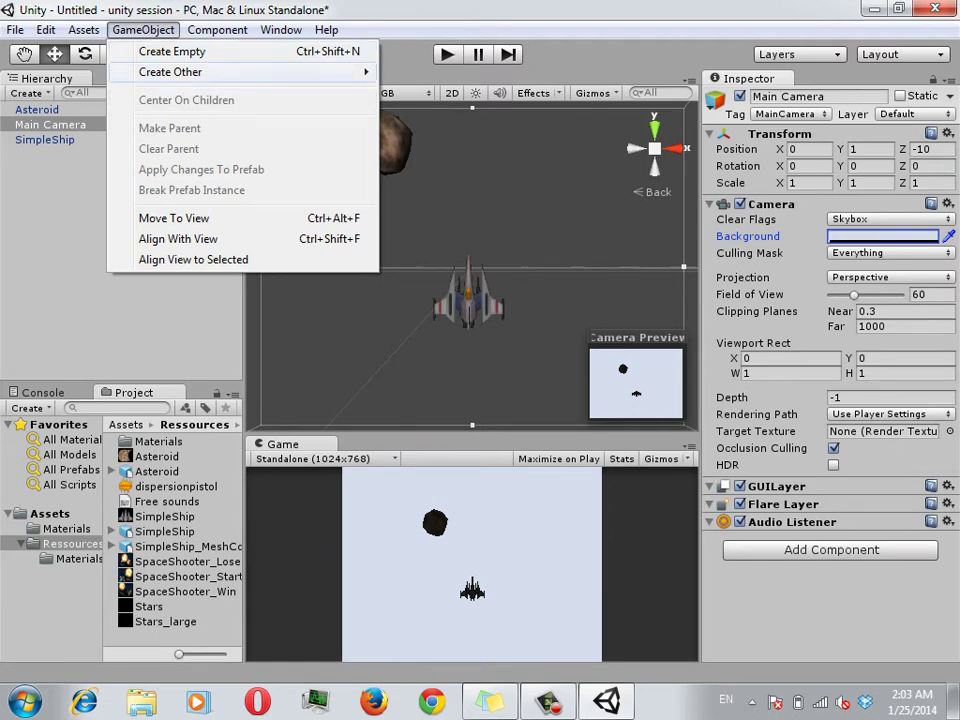
mouse_move(170, 72)
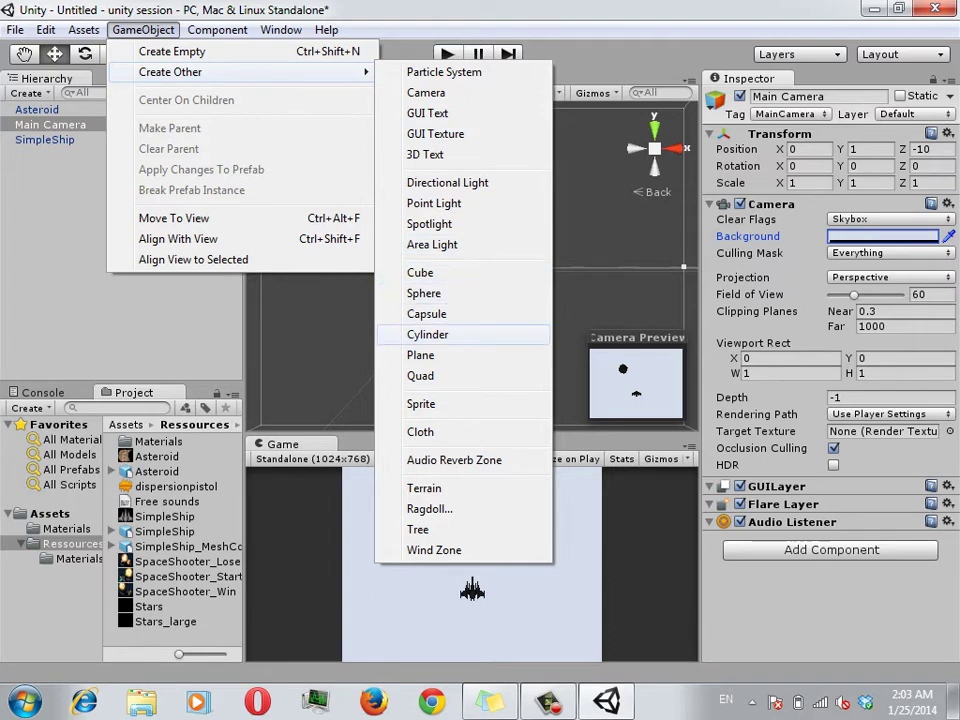
click(428, 334)
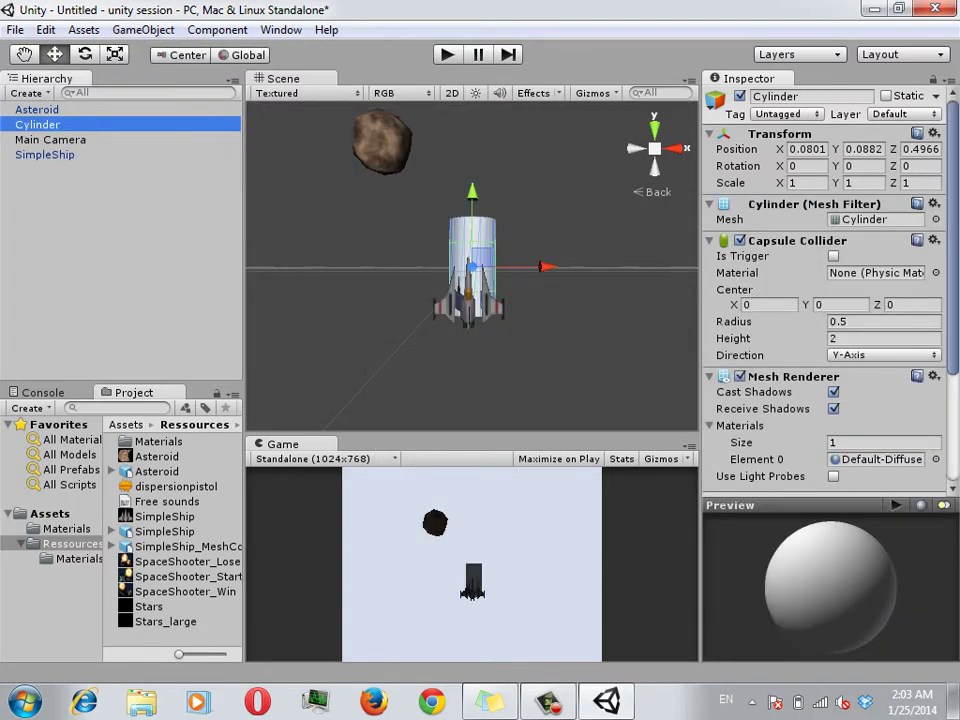
drag(472, 200, 466, 116)
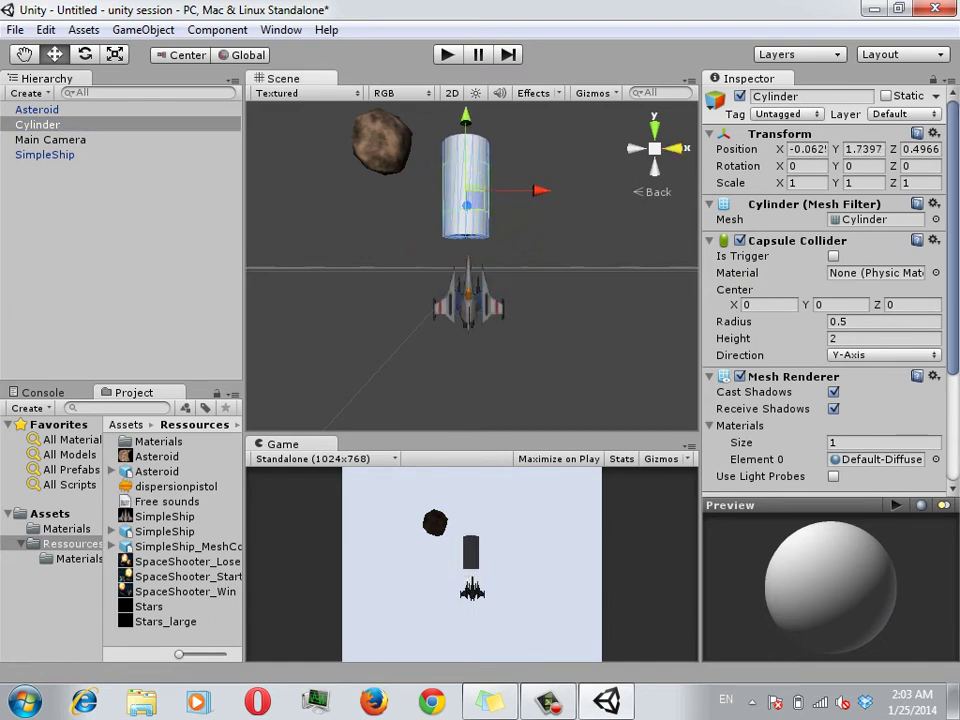
Rotate the cylinder to lie horizontally, setting Rotation Z to -90.
key(e)
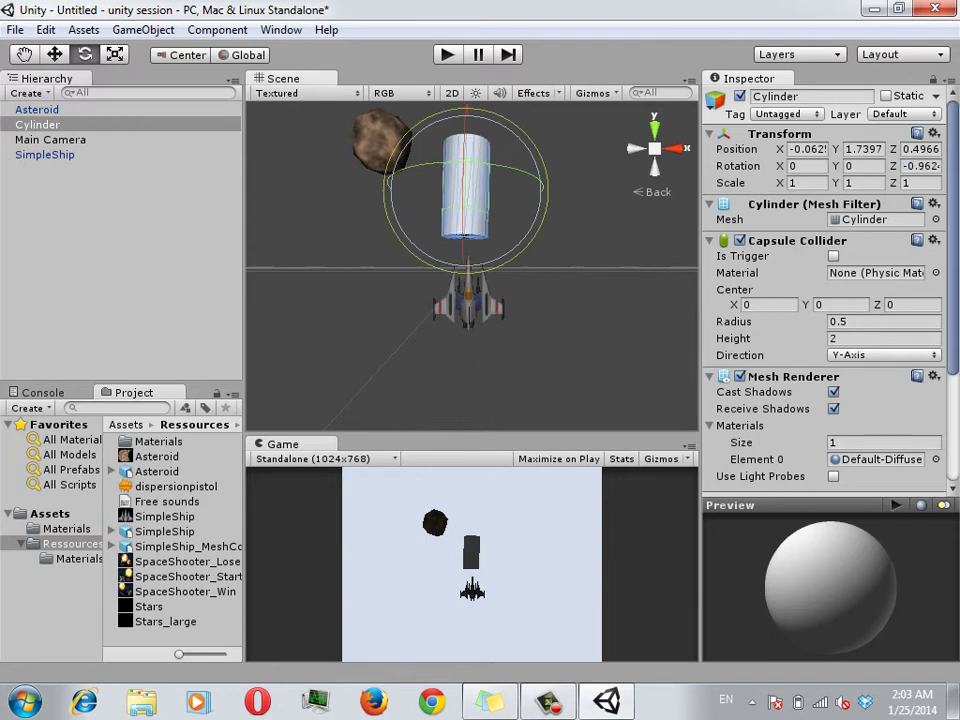
drag(392, 185, 337, 100)
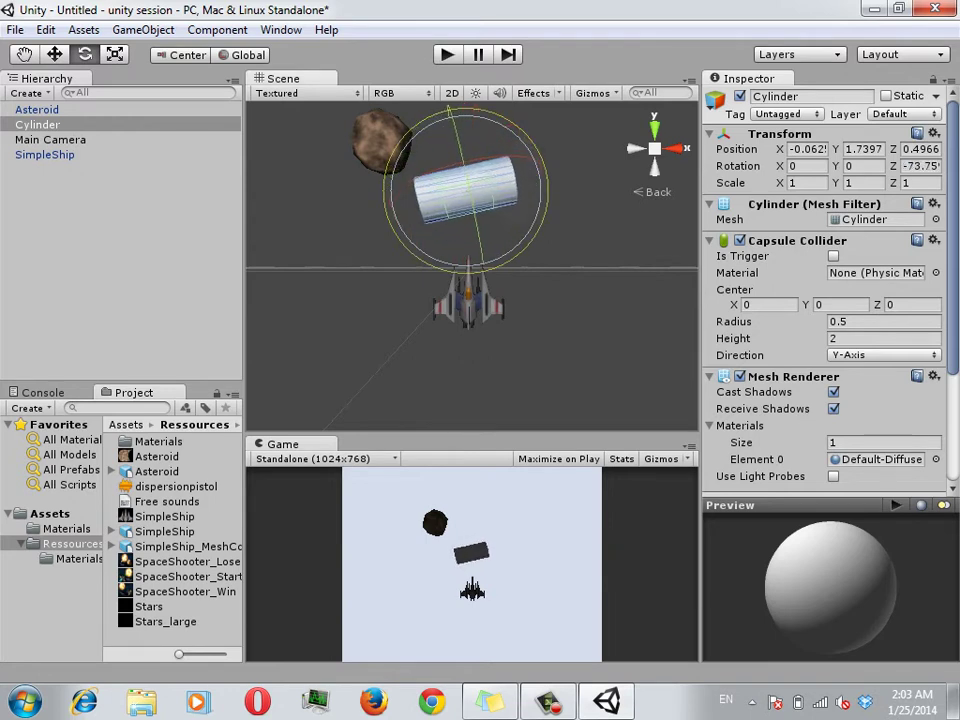
drag(330, 145, 345, 160)
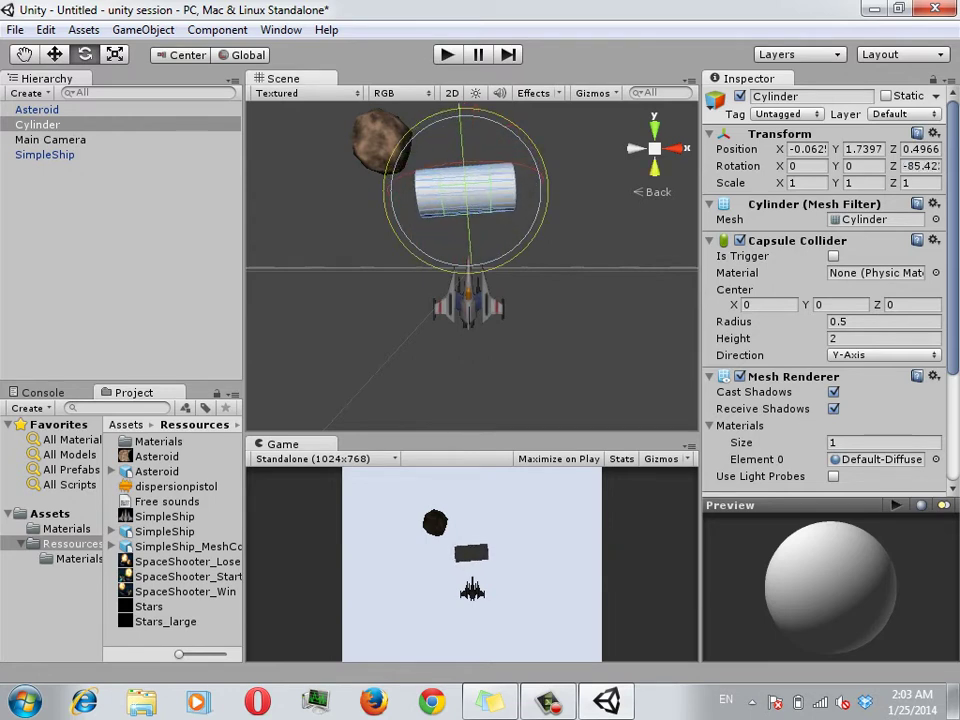
click(920, 166)
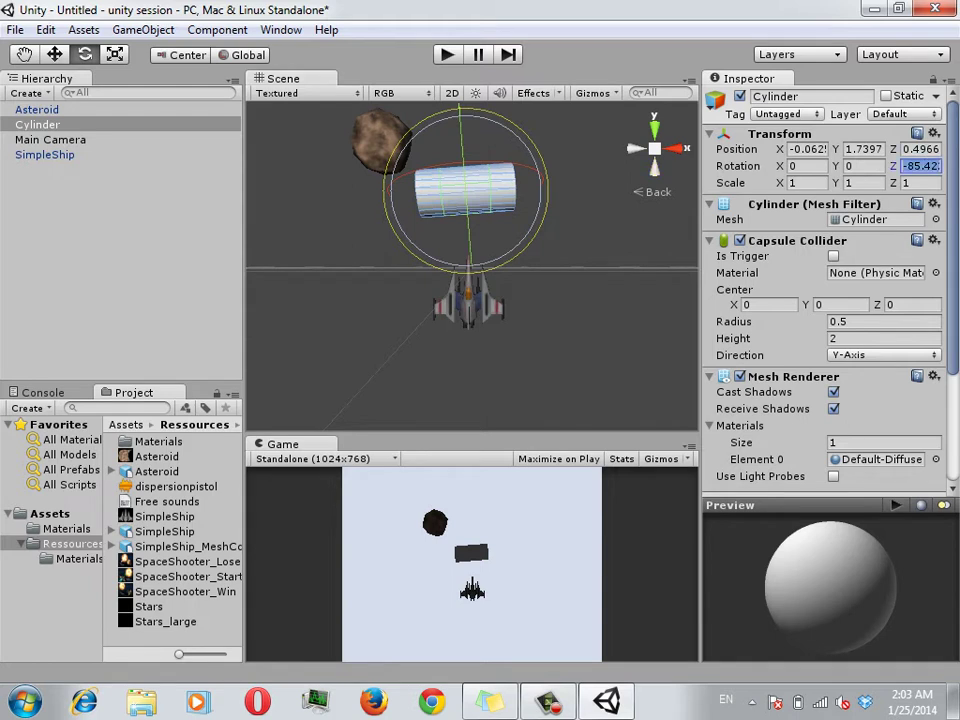
text(-90)
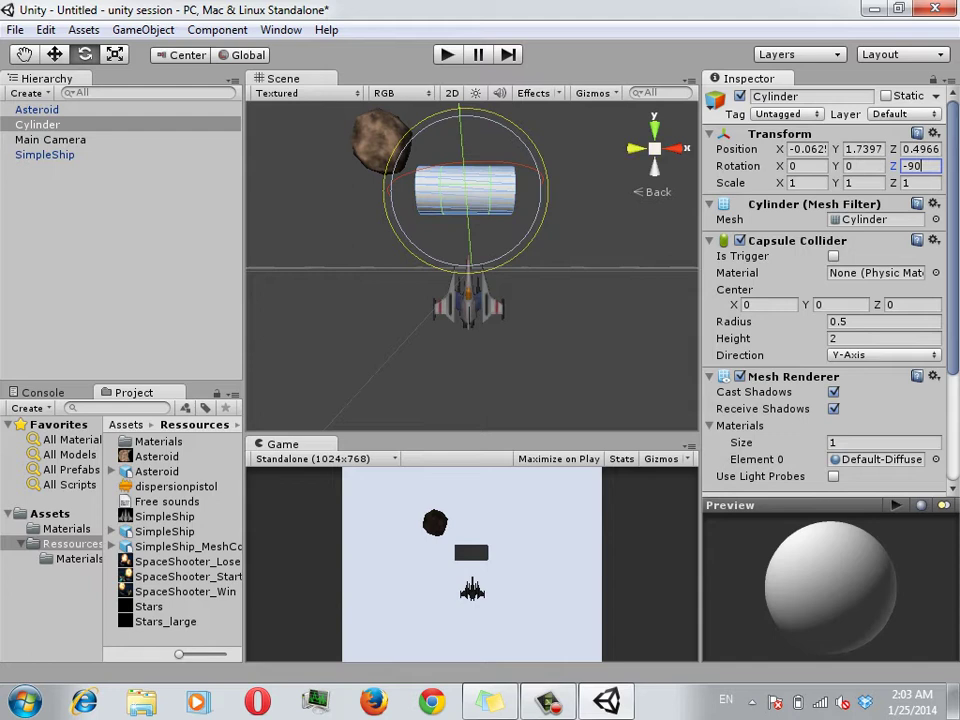
Compare the Stars and Stars_large textures, then reselect Cylinder and open Assets/Materials.
click(148, 606)
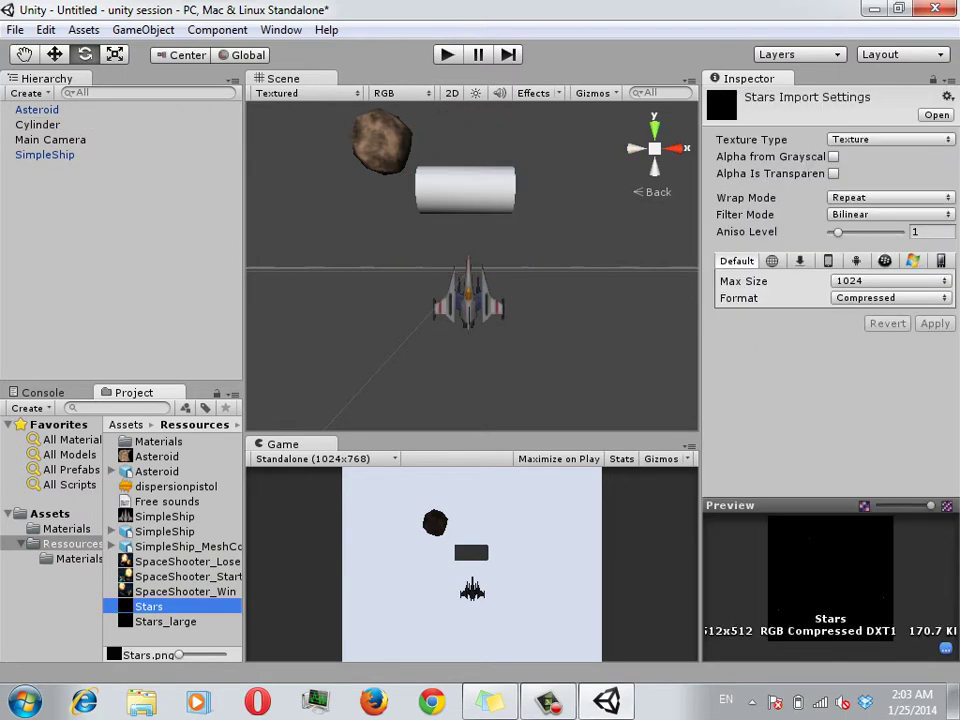
click(165, 621)
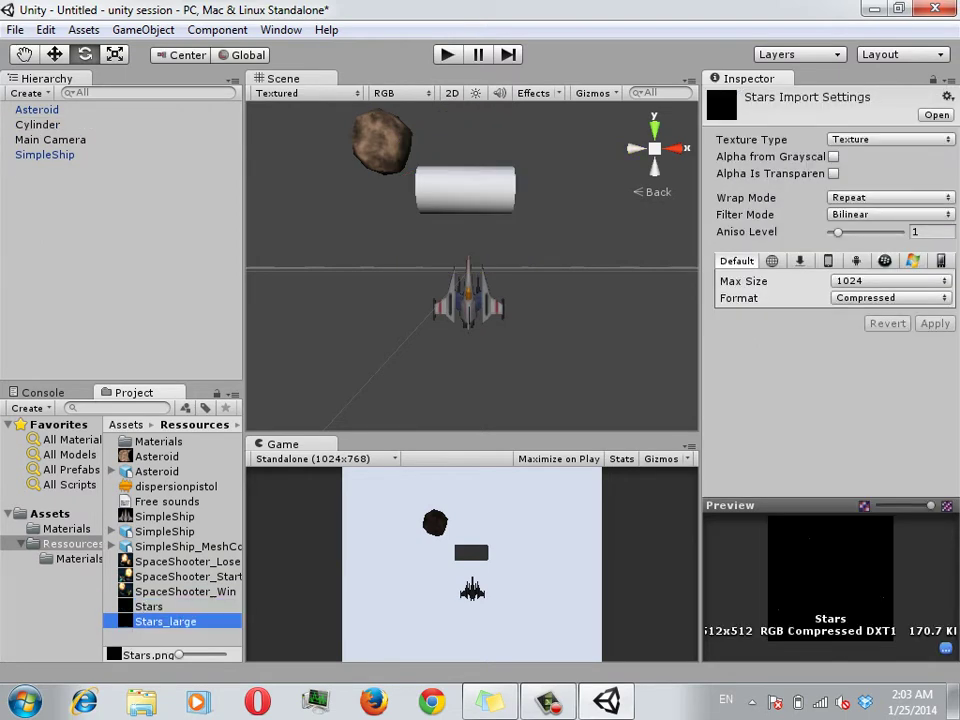
click(148, 606)
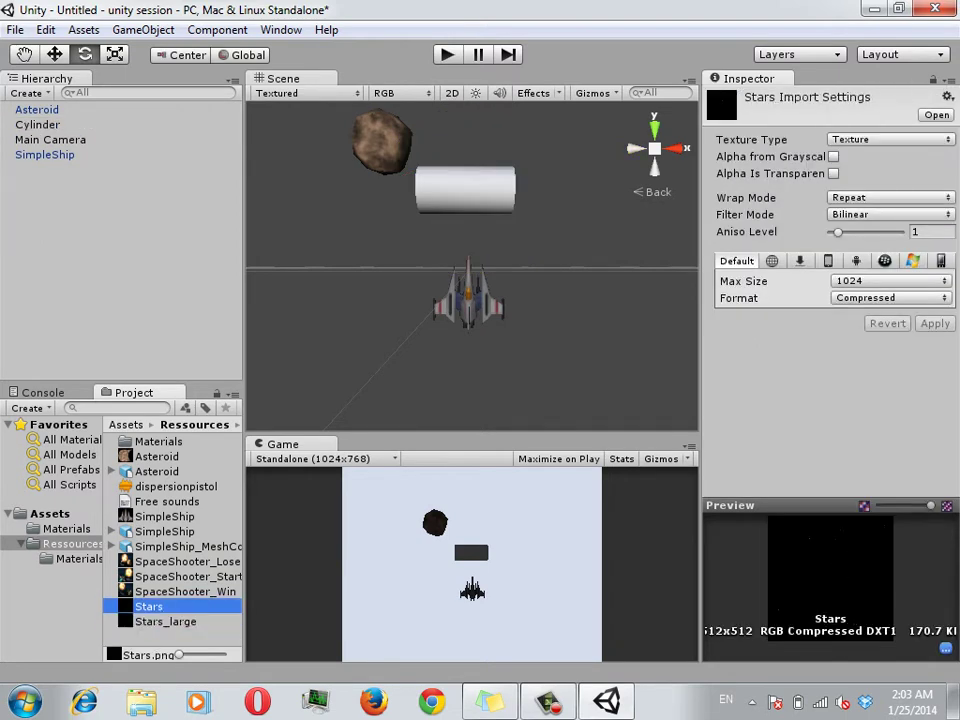
click(165, 621)
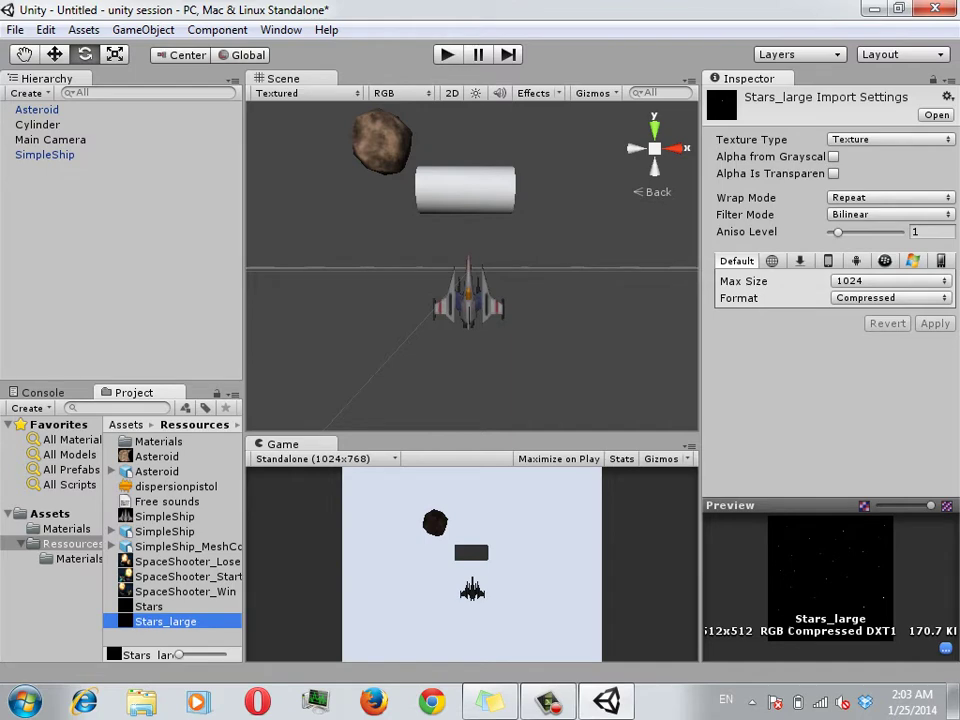
click(37, 124)
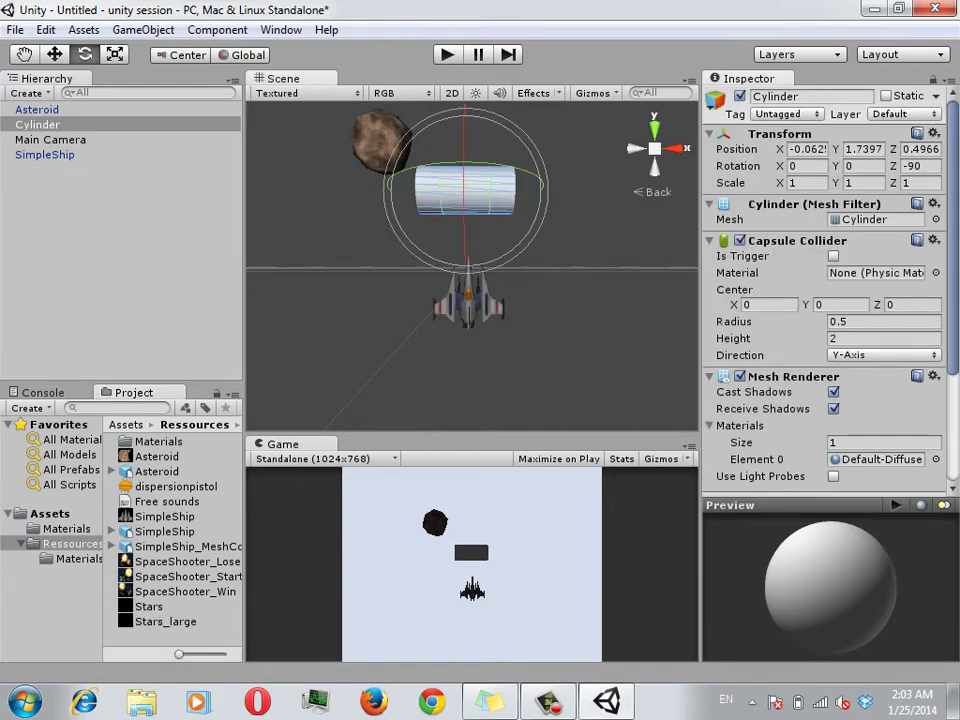
click(66, 528)
Create a new material named Sky in the Materials folder, then select the Cylinder.
right_click(155, 465)
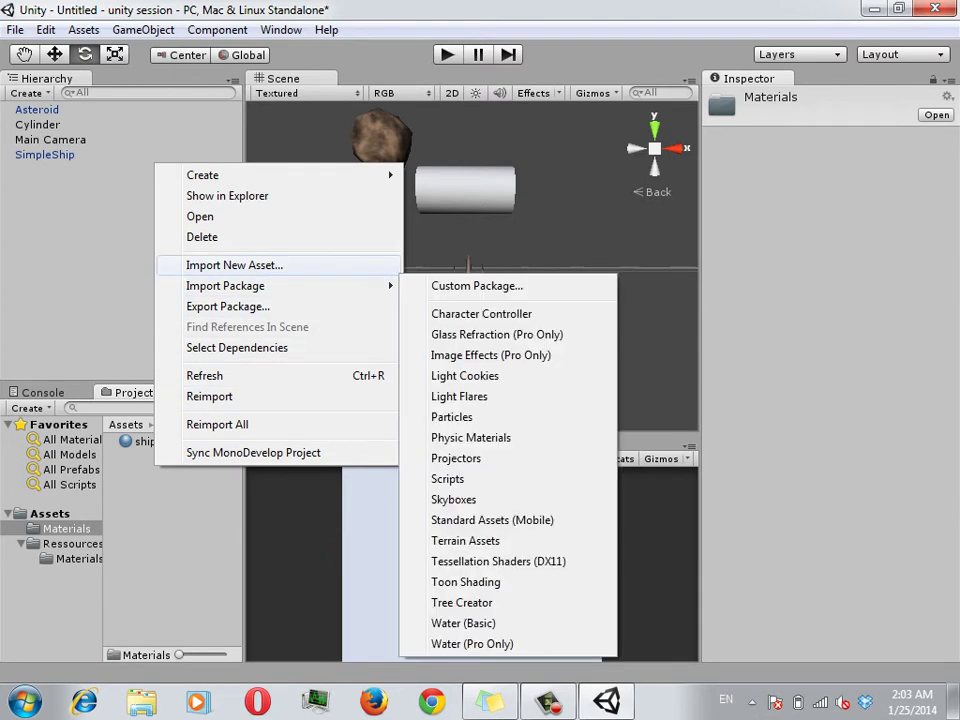
mouse_move(220, 175)
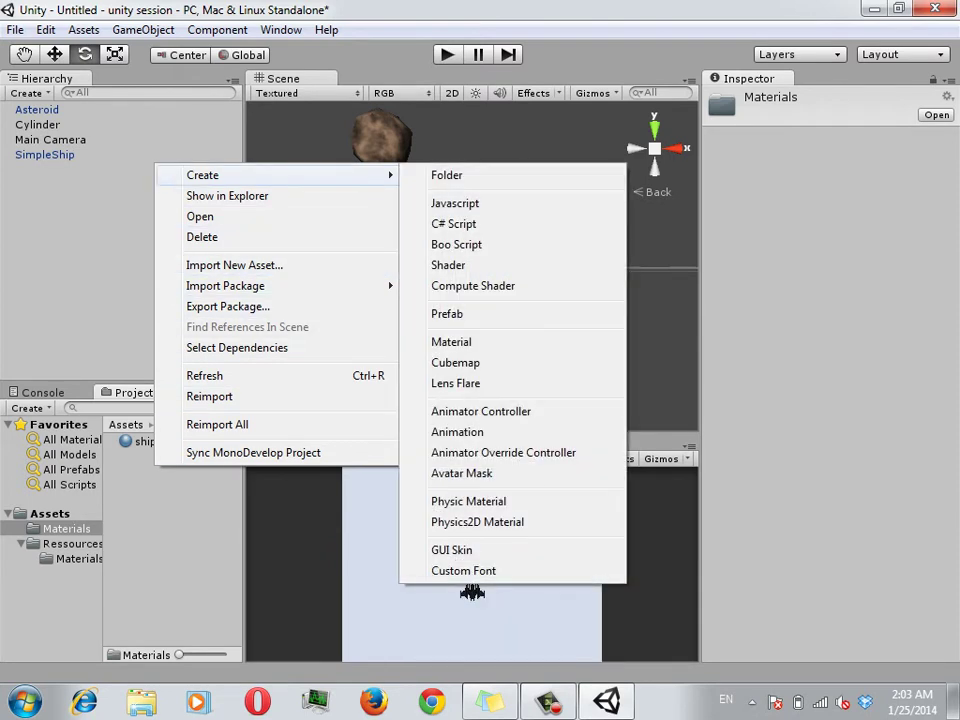
key(Escape)
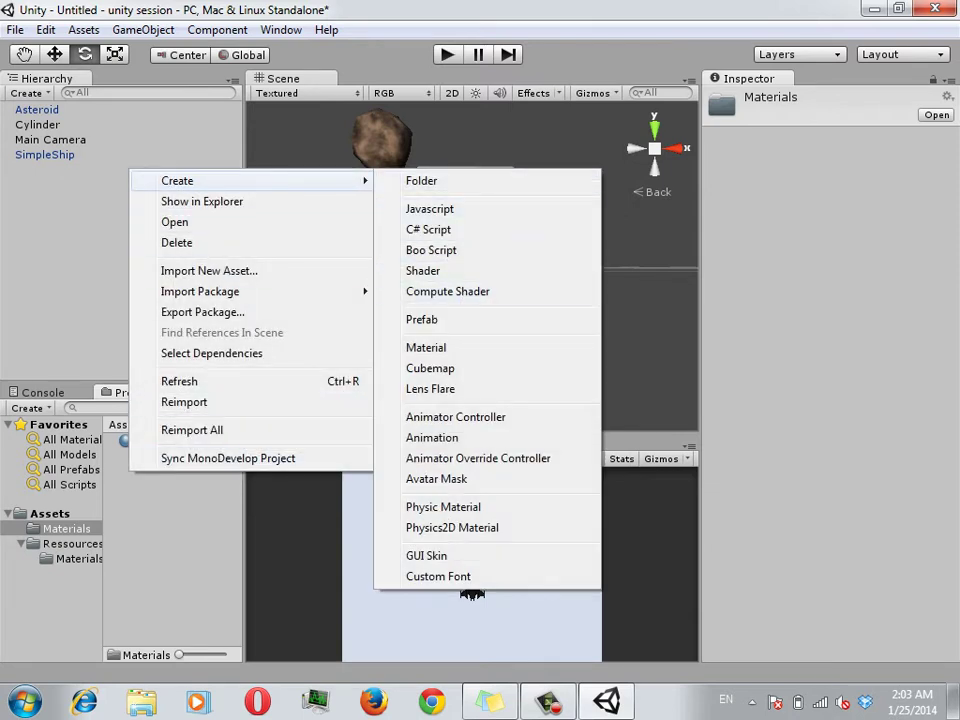
click(426, 347)
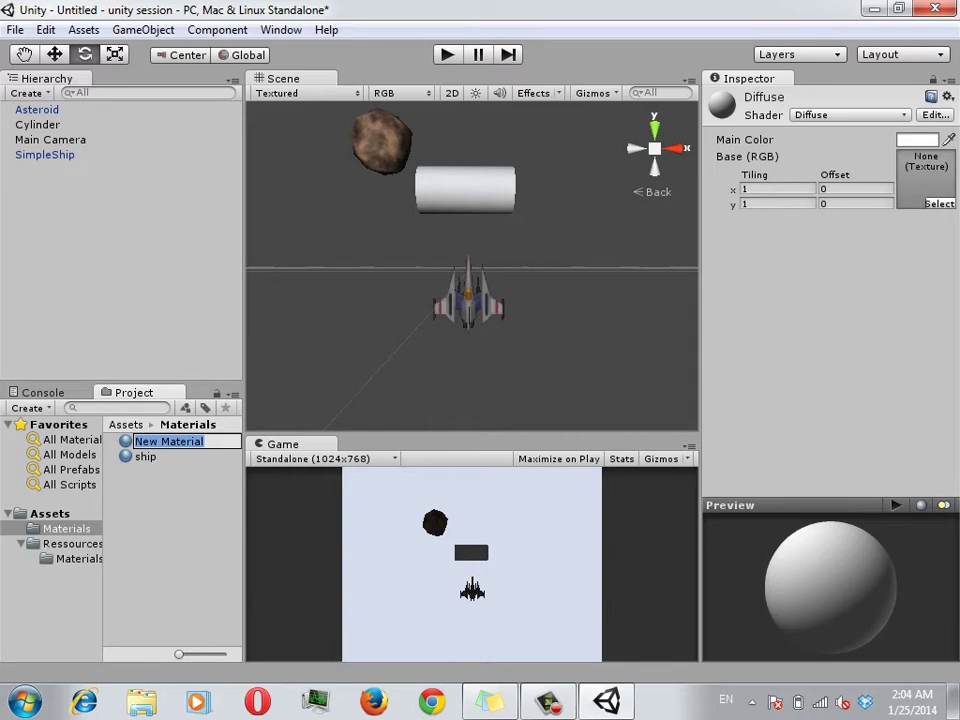
text(Sky)
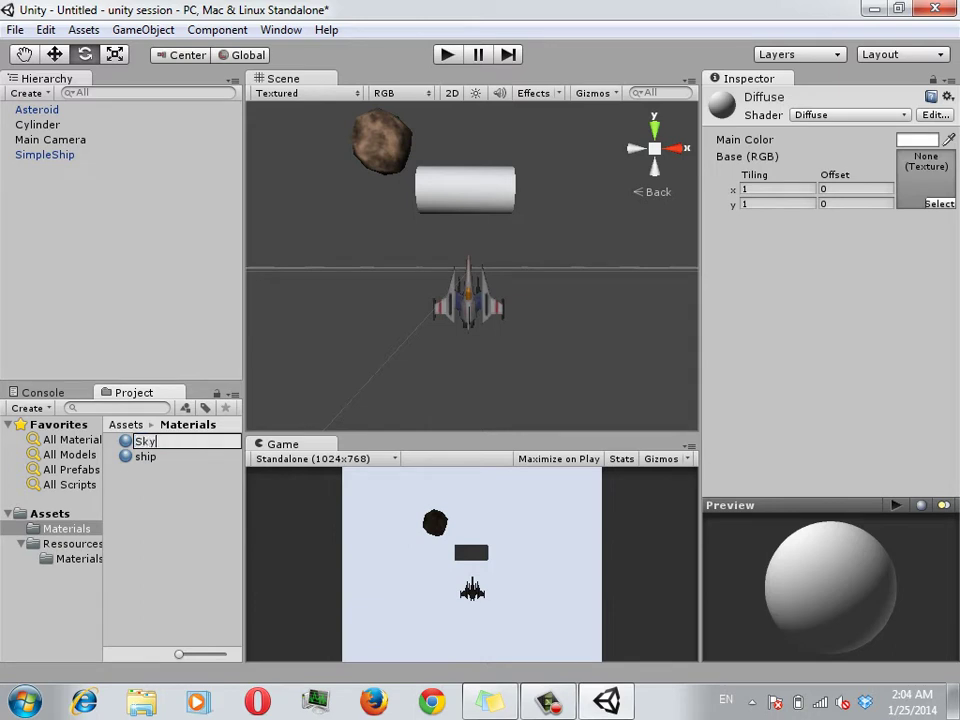
key(Return)
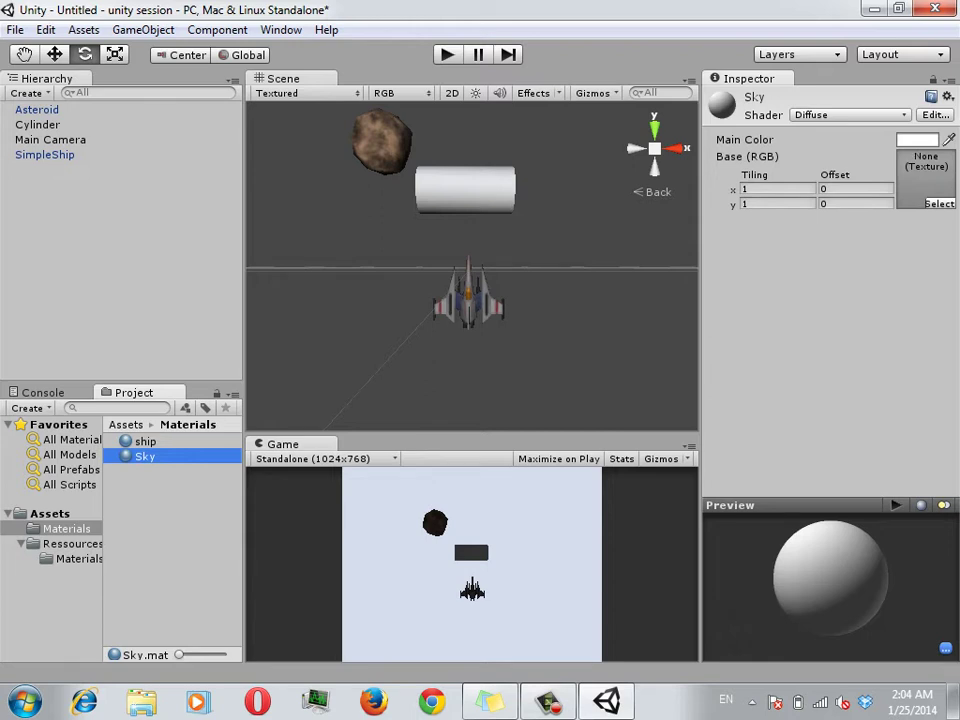
click(37, 124)
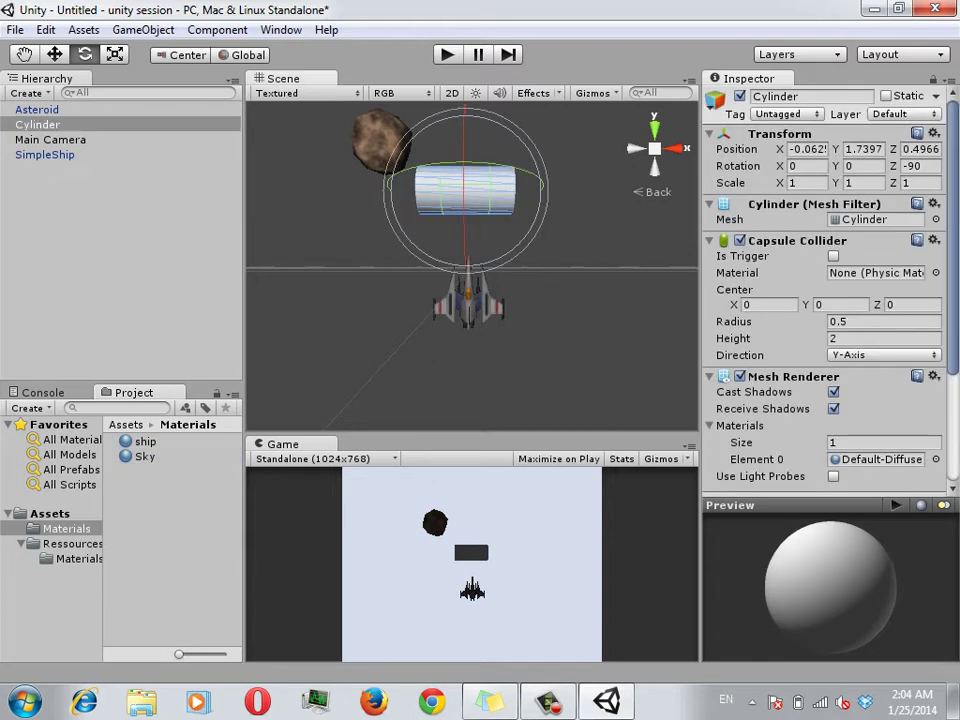
scroll(830, 290, down, 3)
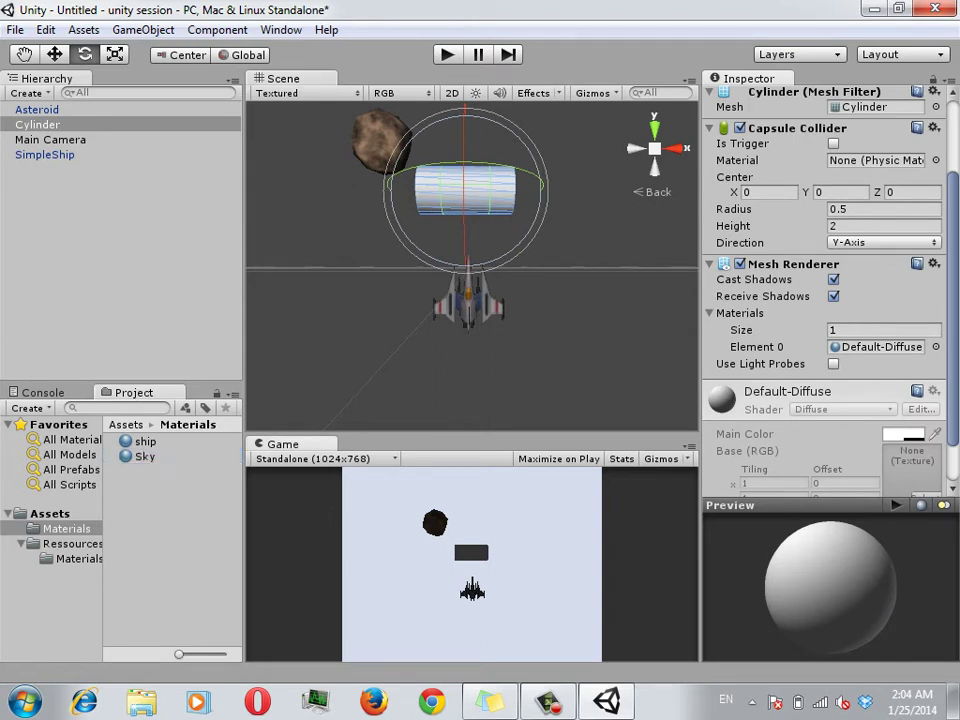
Assign the Sky material to the cylinder and select Sky to show its settings.
click(876, 346)
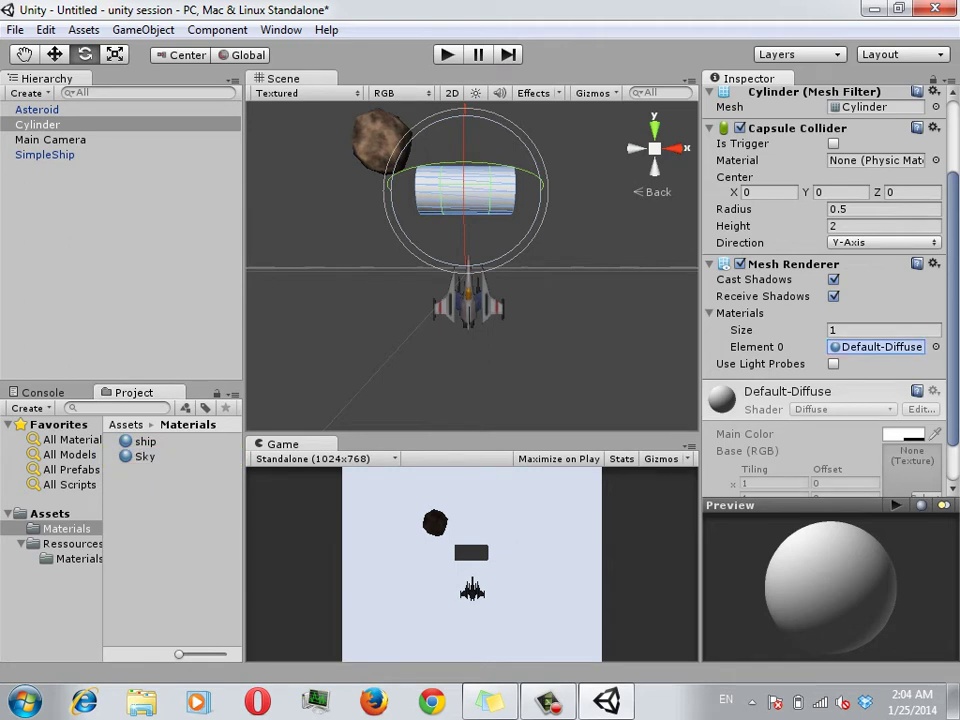
drag(145, 456, 876, 346)
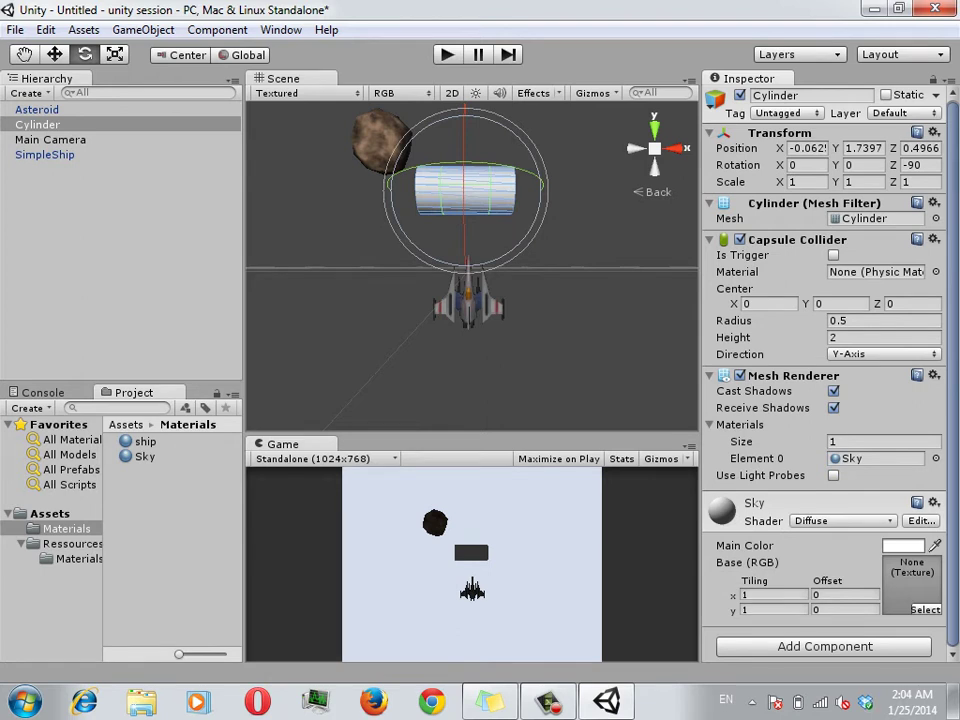
click(145, 456)
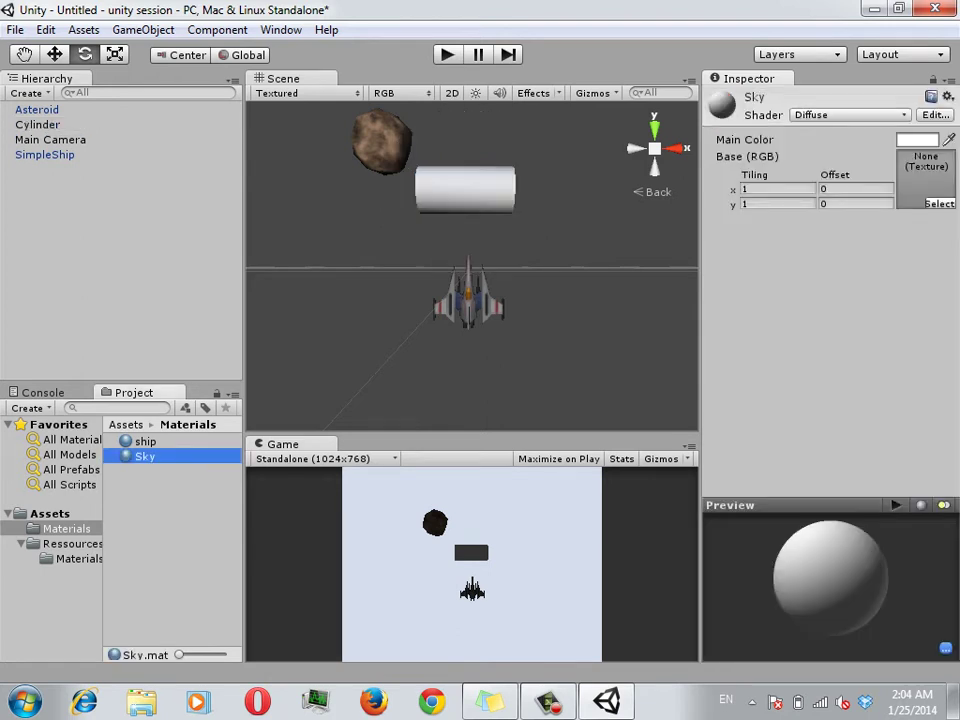
Set the Stars texture from Ressources as Sky's Base (RGB) texture, then frame the cylinder.
click(70, 543)
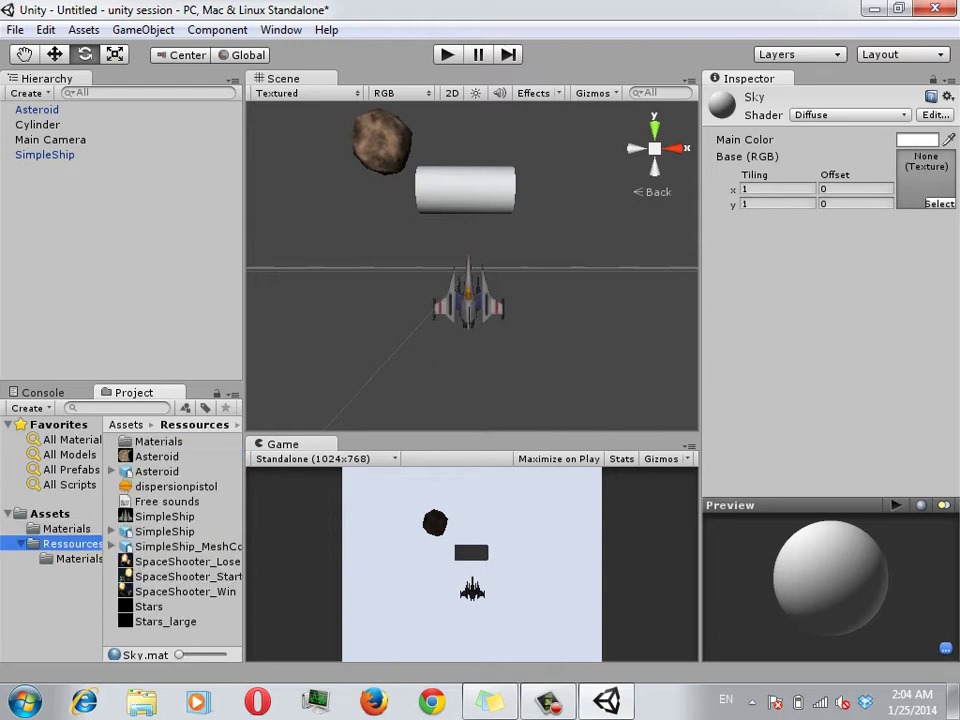
drag(148, 606, 235, 58)
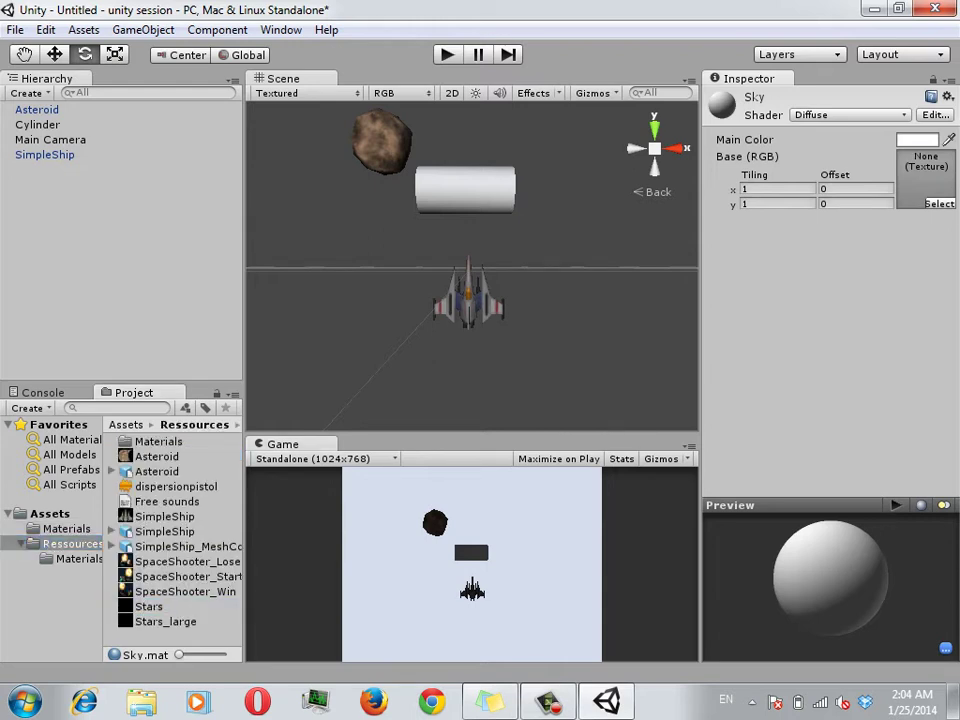
drag(694, 134, 925, 178)
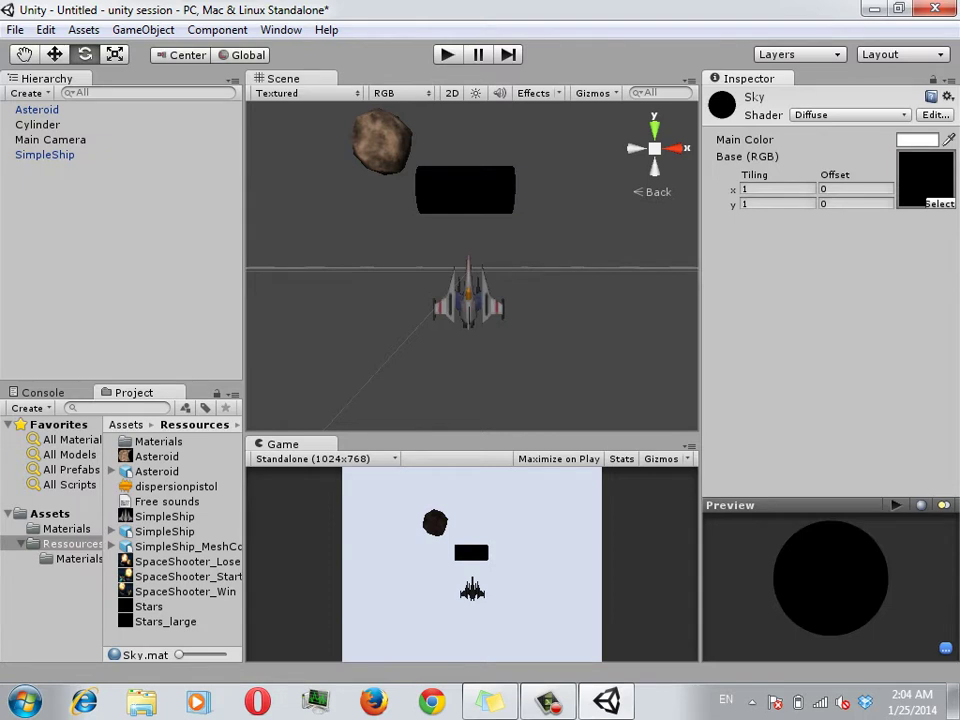
drag(165, 621, 925, 172)
scroll(472, 265, up, 1)
scroll(472, 265, up, 2)
scroll(472, 265, up, 1)
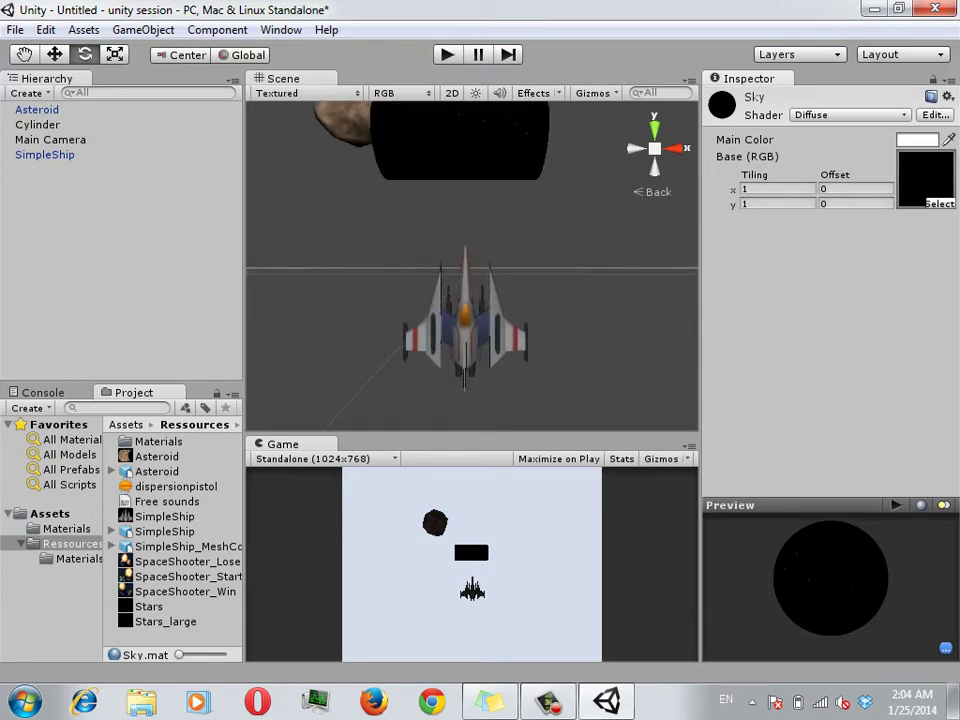
double_click(37, 124)
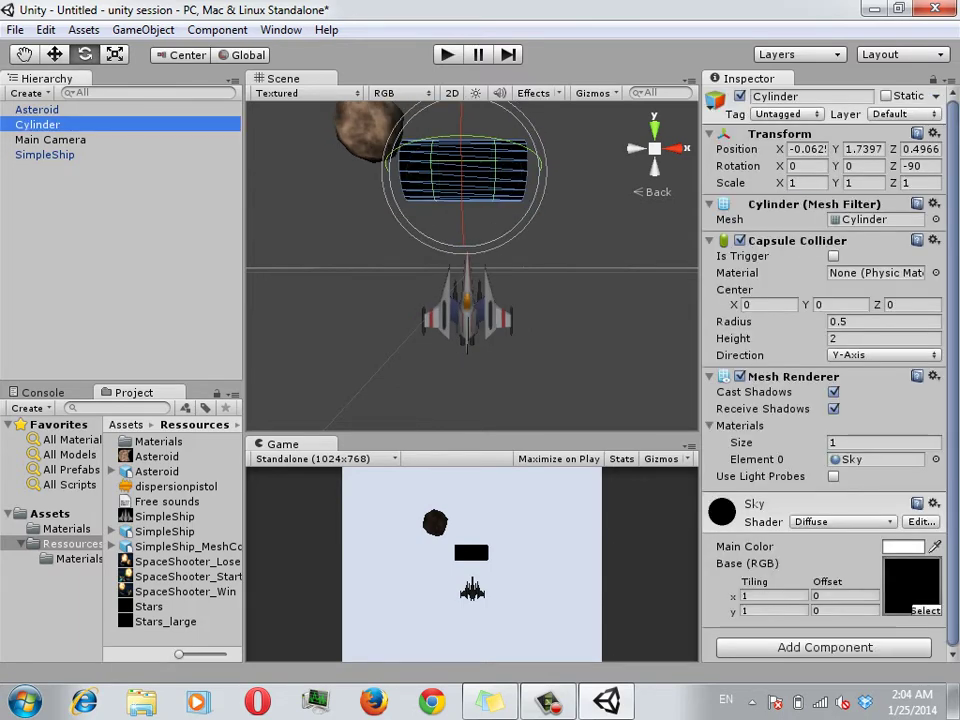
Scale the cylinder to 10 on X, Y and Z.
click(806, 183)
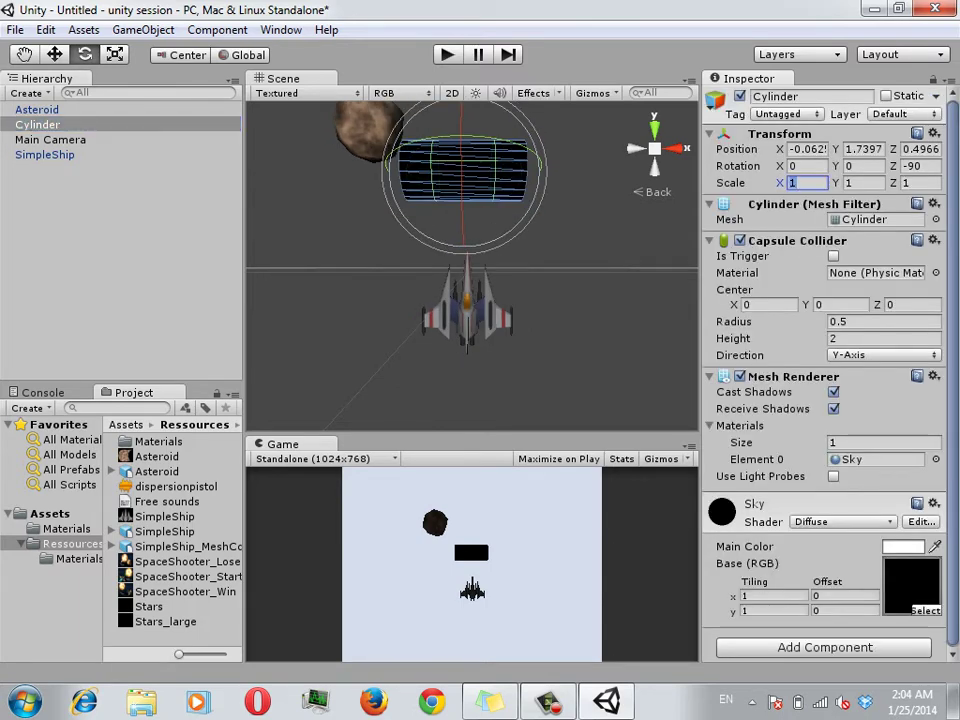
text(5)
key(Tab)
text(5)
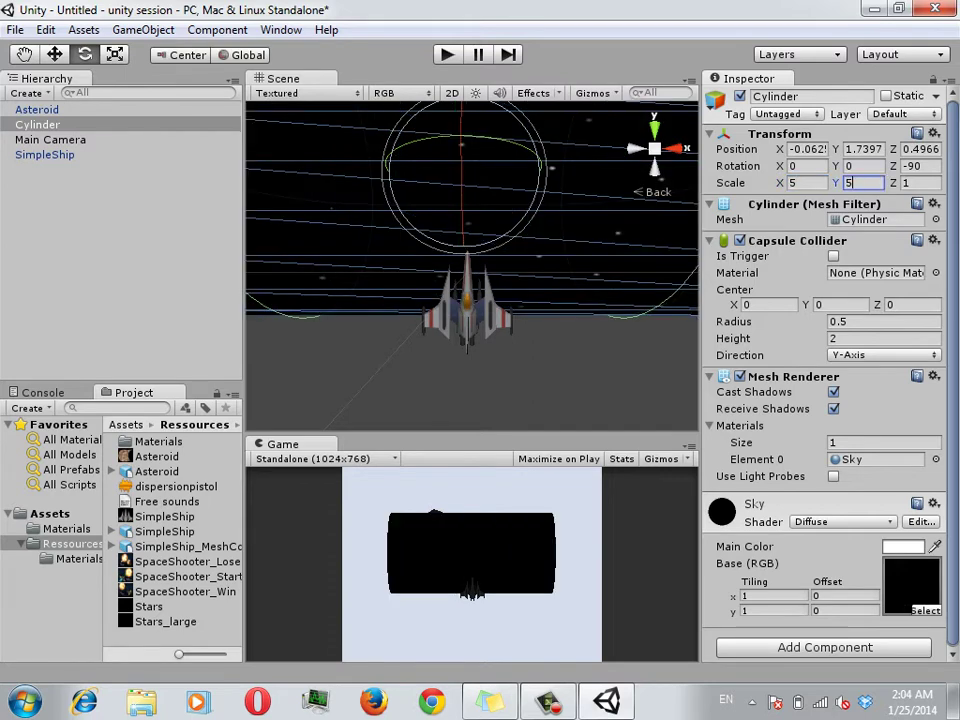
key(Tab)
text(5)
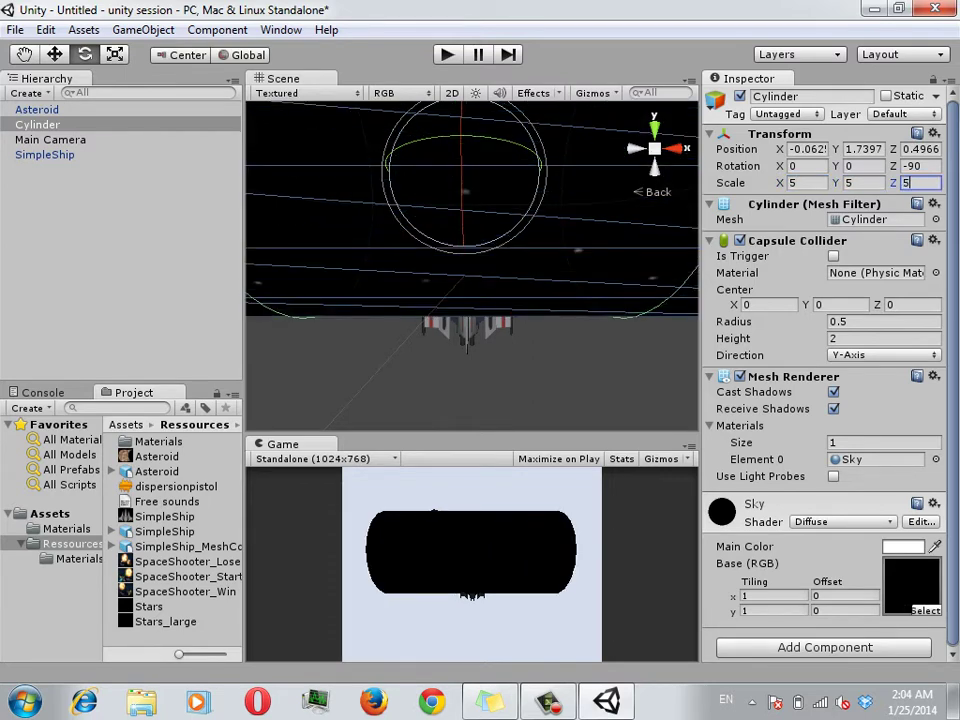
click(806, 183)
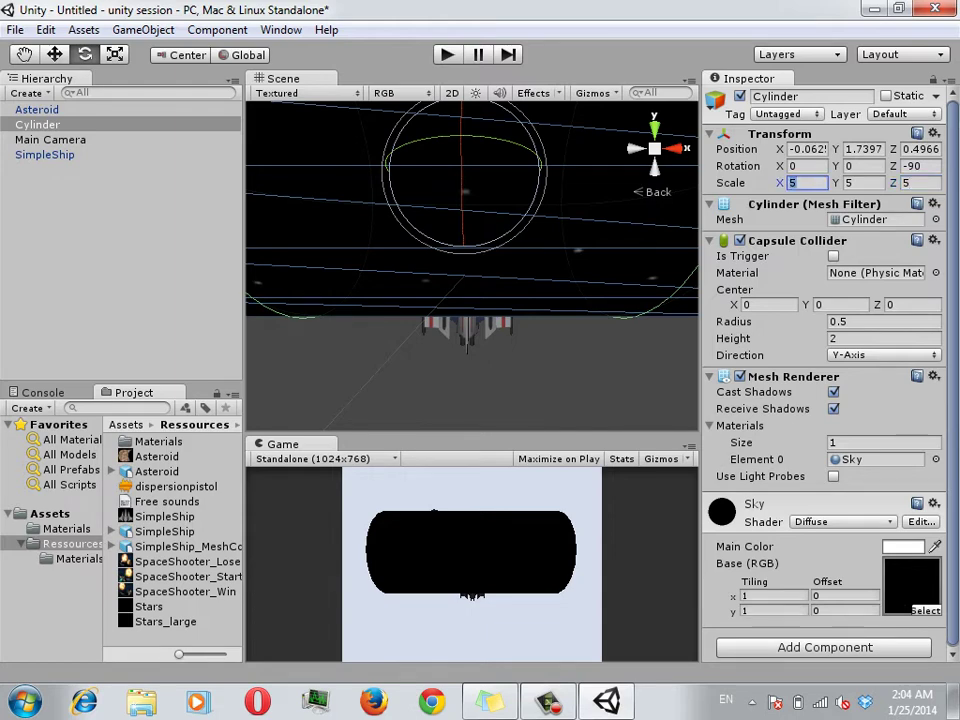
text(0)
key(Tab)
text(0)
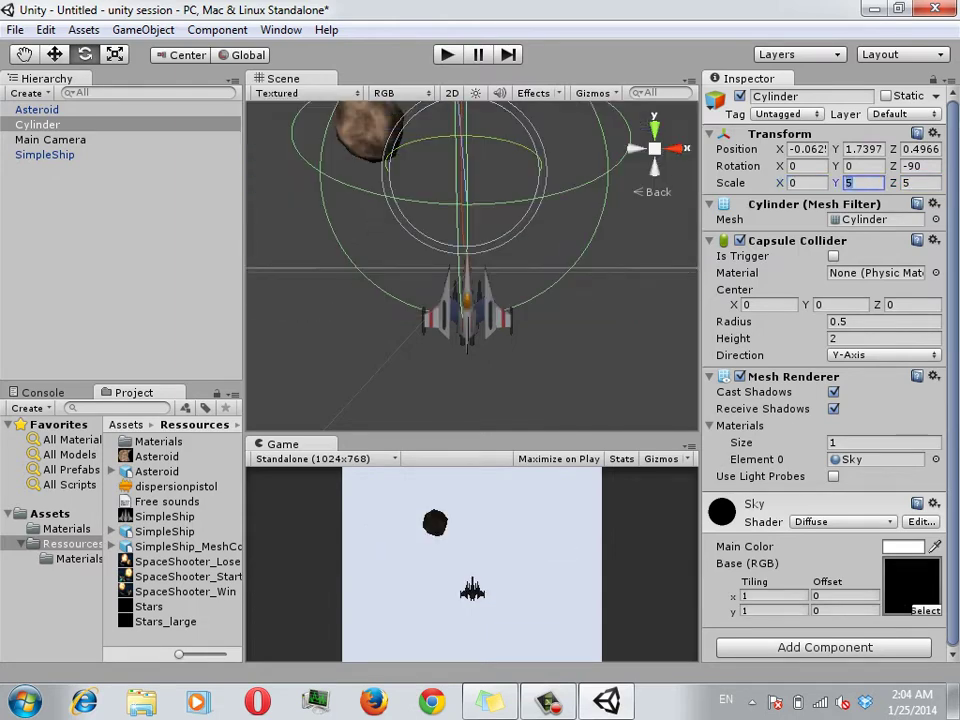
key(Tab)
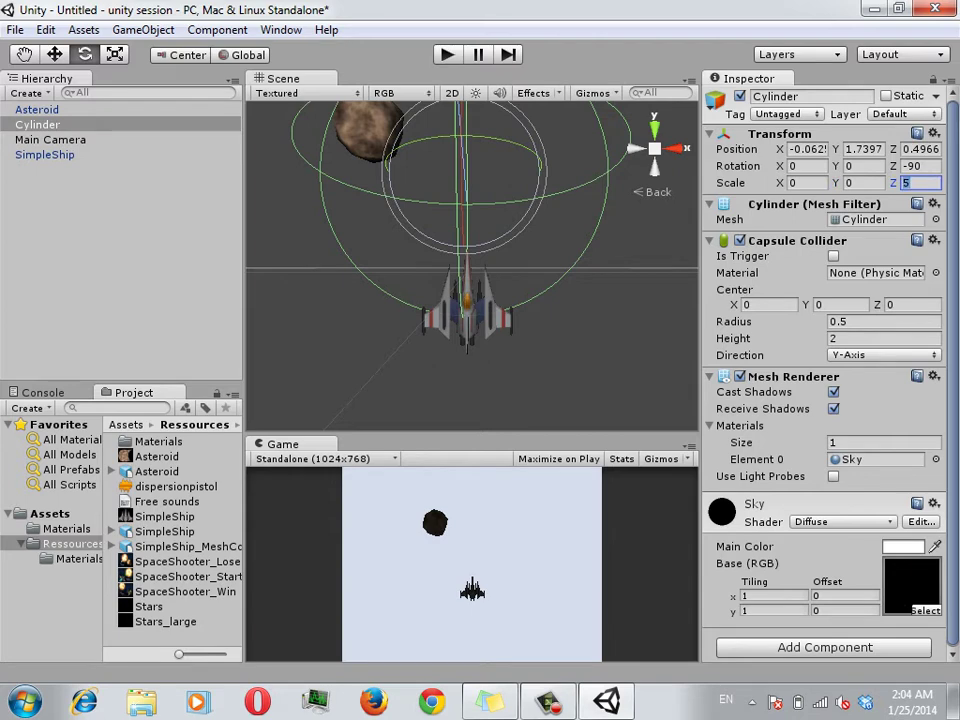
text(10)
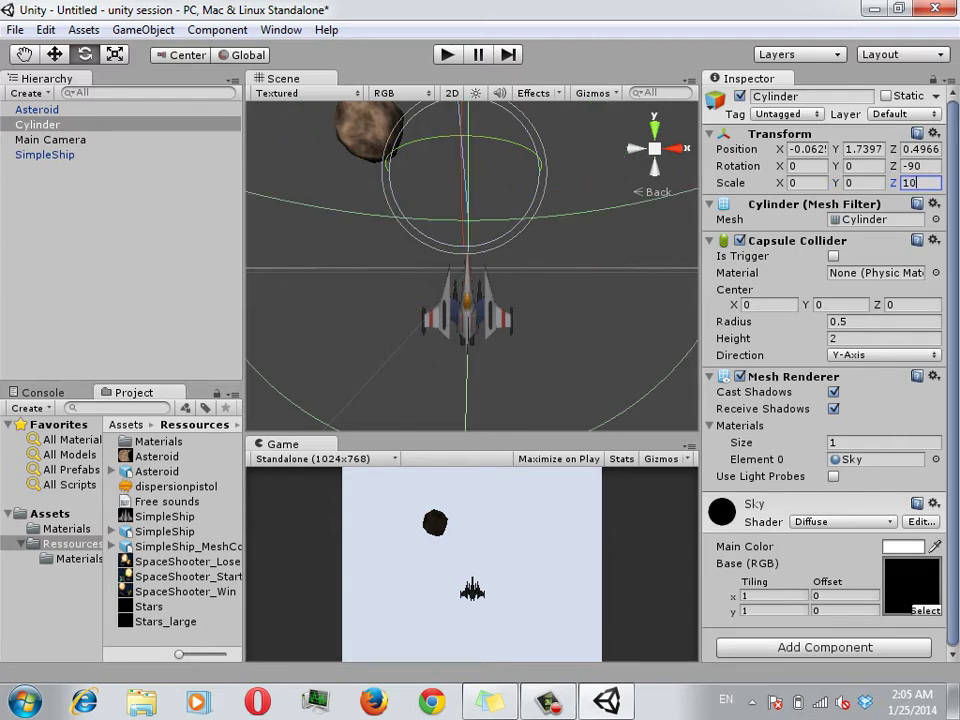
click(862, 183)
text(1)
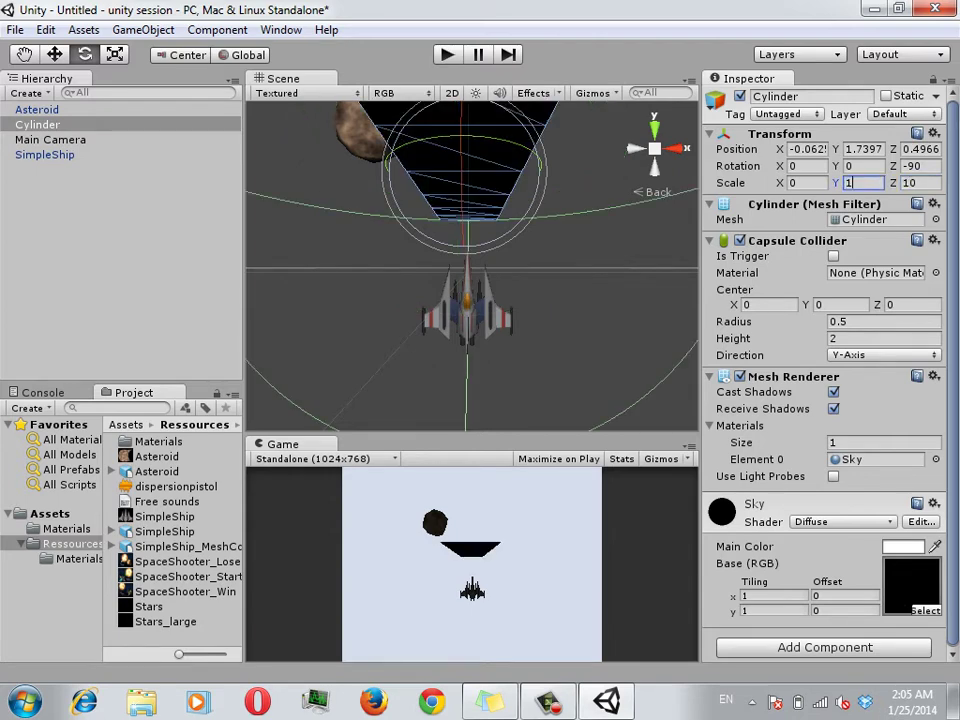
text(0)
click(805, 183)
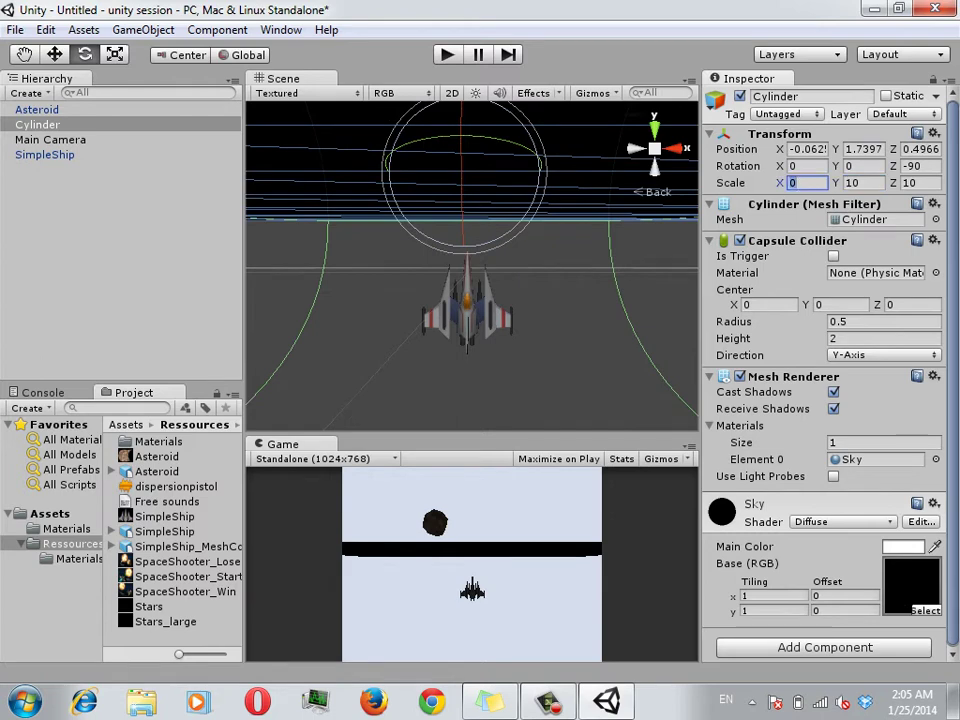
text(10)
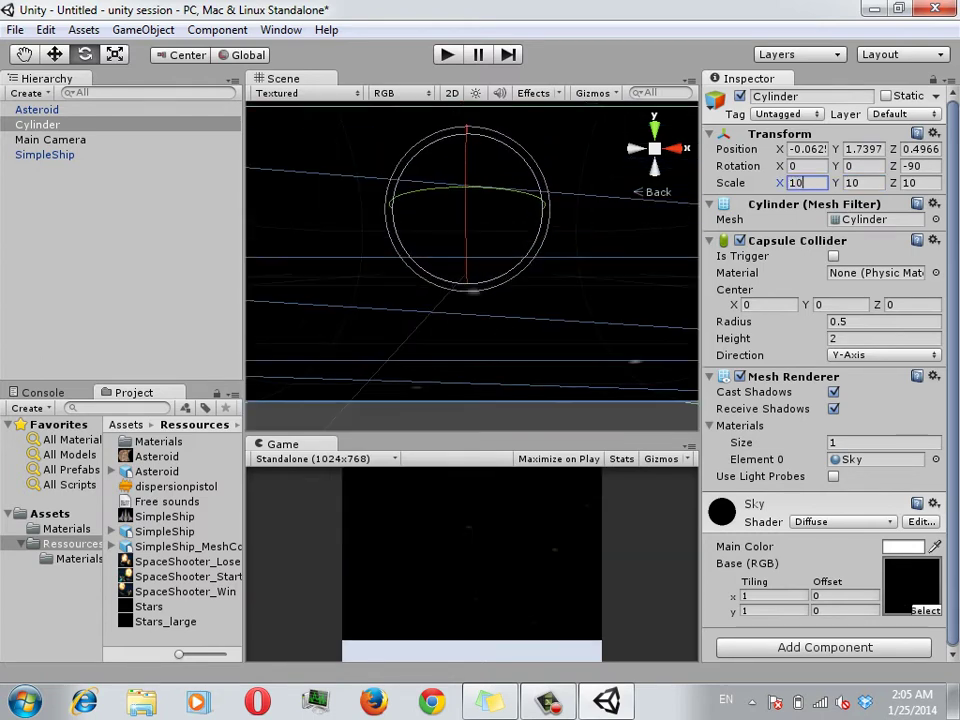
scroll(470, 250, down, 5)
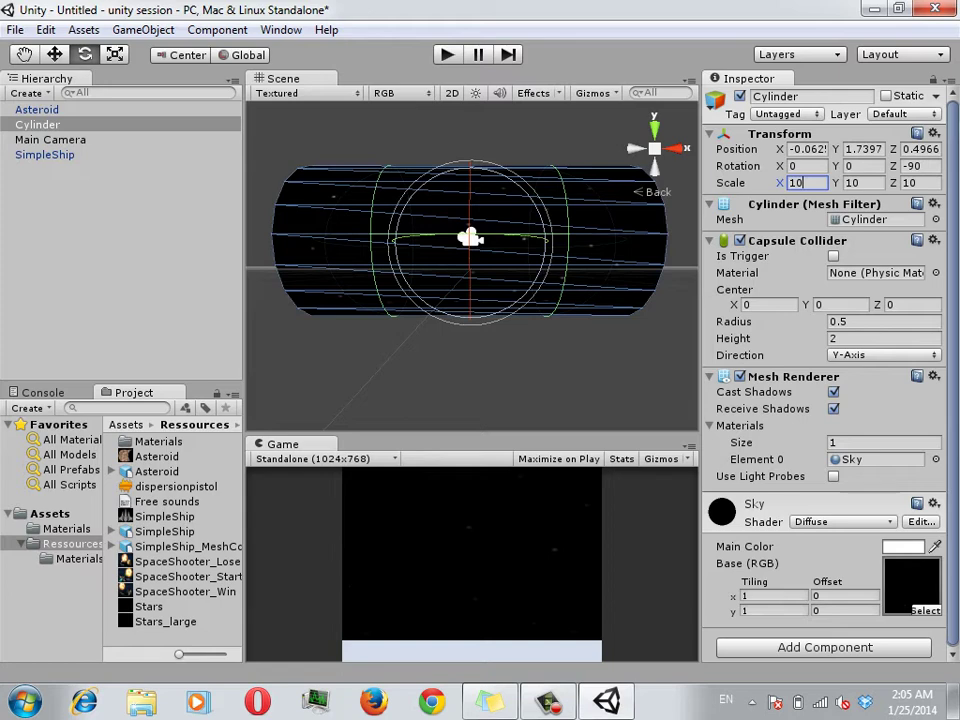
In Right view, move the cylinder back along Z to 8.4239 and frame it.
key(Return)
key(w)
click(674, 148)
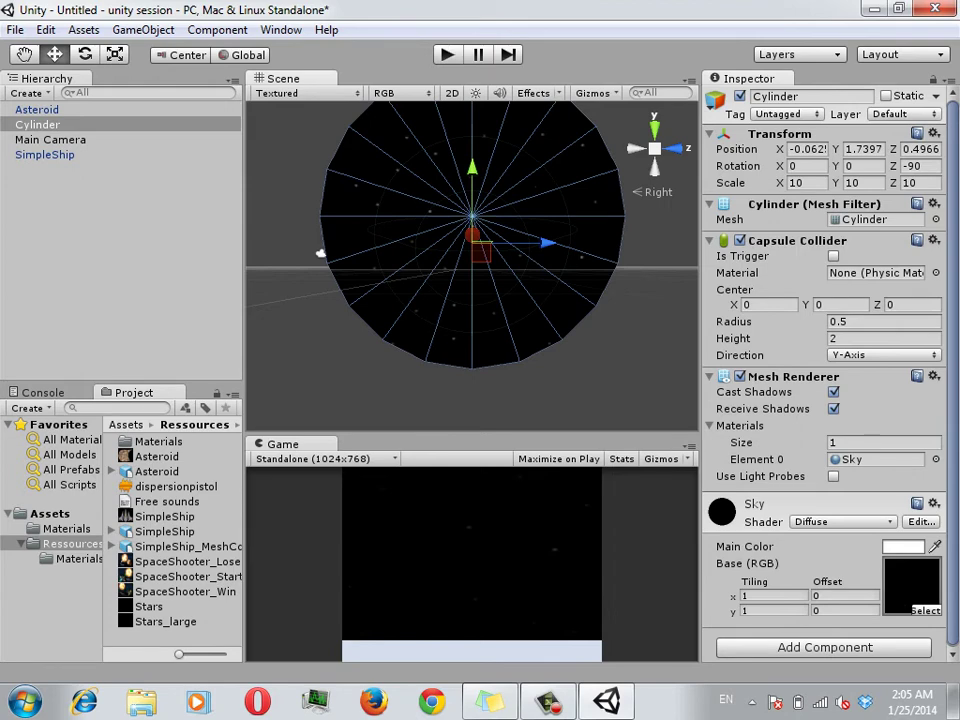
drag(530, 242, 628, 242)
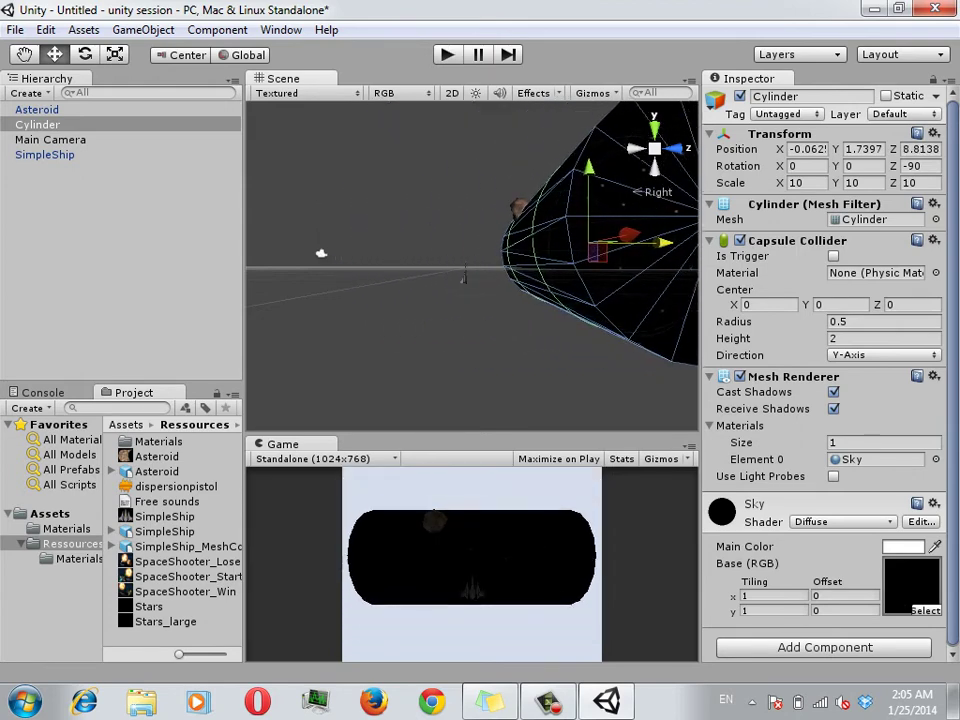
drag(628, 242, 645, 242)
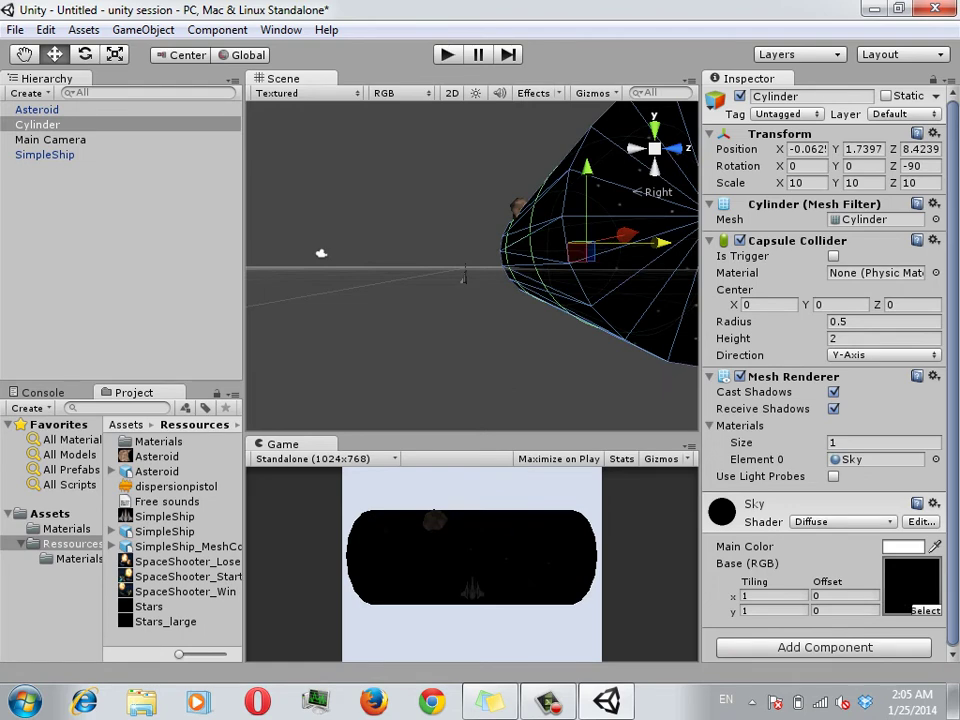
key(Left)
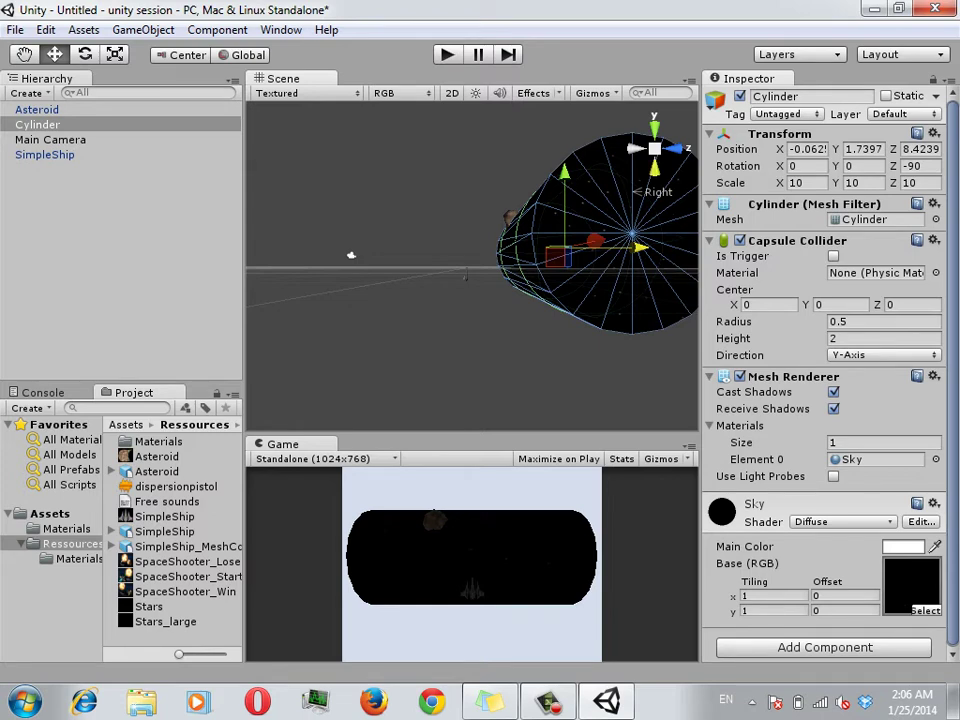
key(q)
key(f)
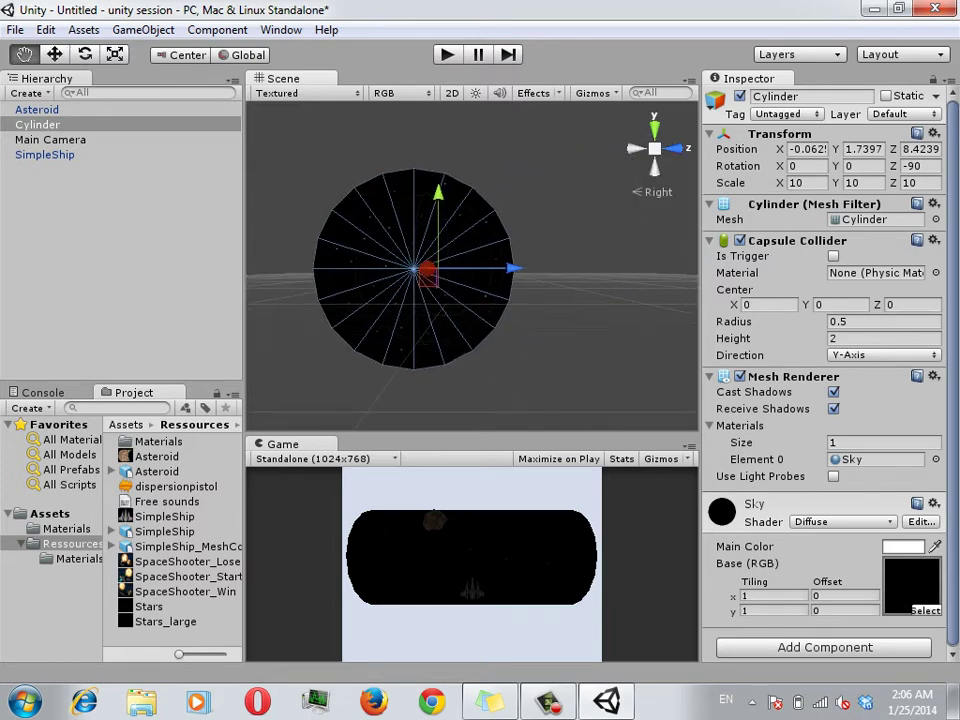
key(x)
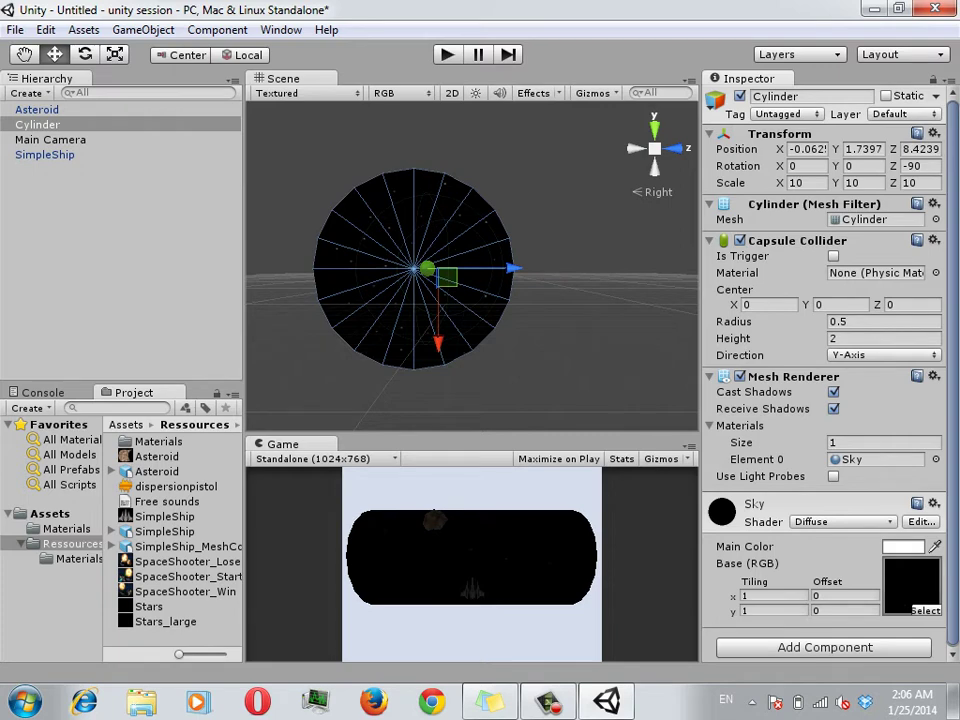
Scale the Sky cylinder to 20 on X, Y and Z.
click(800, 183)
text(20)
click(851, 183)
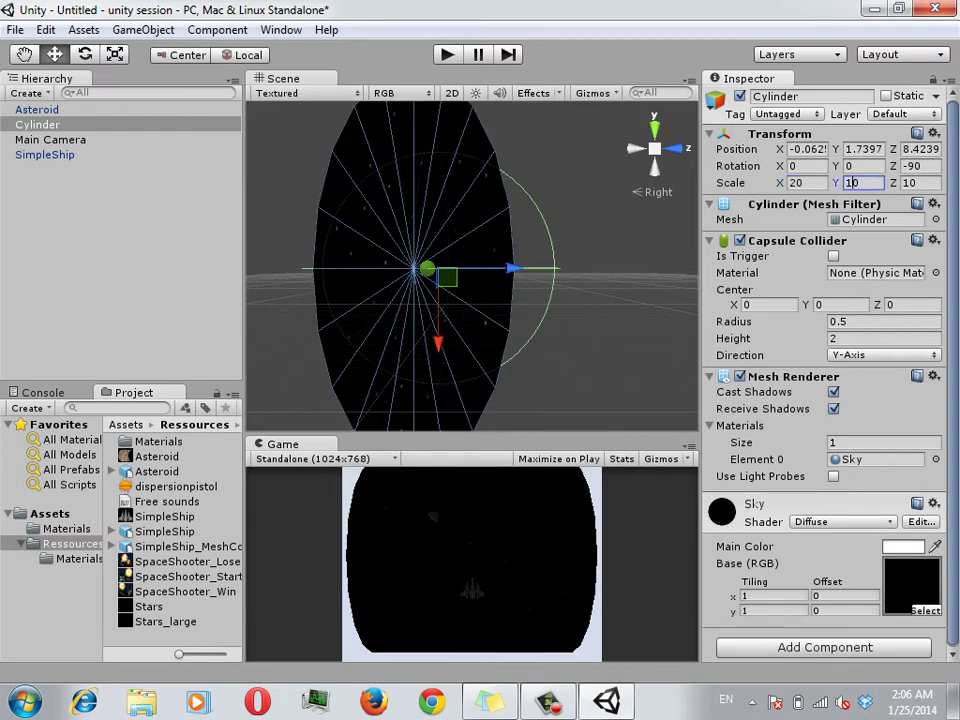
text(20)
click(915, 183)
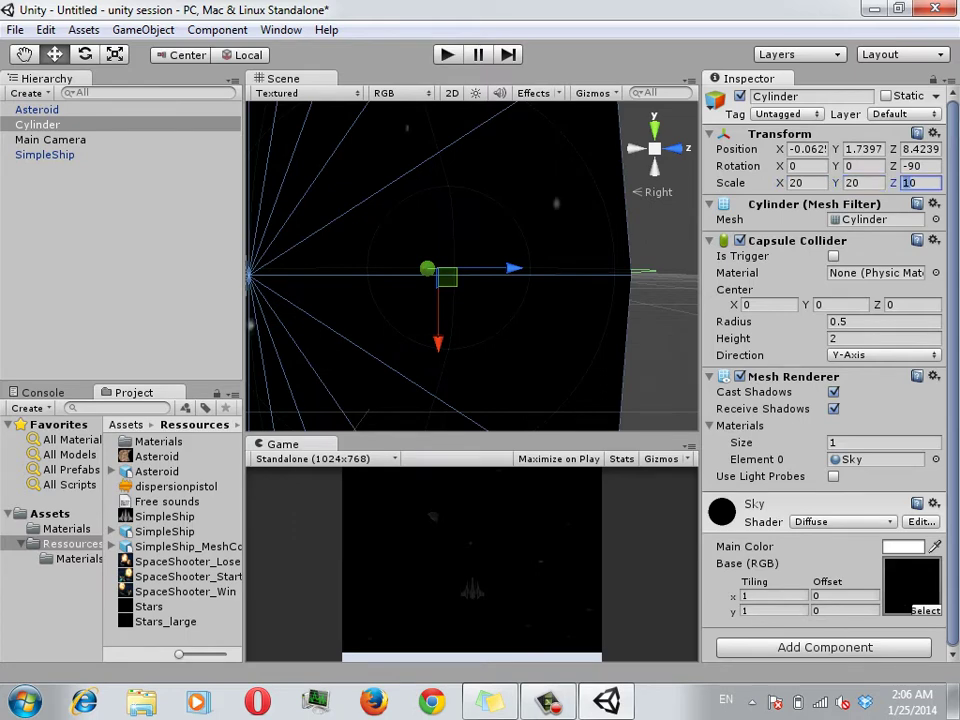
text(20)
click(808, 148)
Push the cylinder back along Z to about 20.794.
click(863, 148)
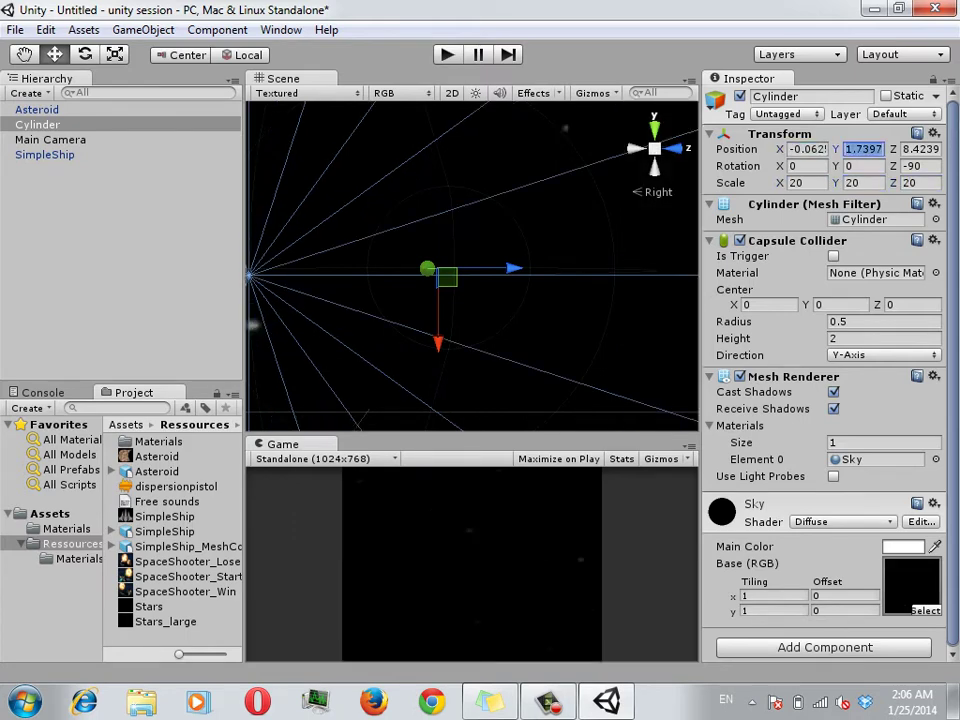
mouse_move(510, 268)
mouse_down()
mouse_move(648, 268)
mouse_move(640, 268)
mouse_up()
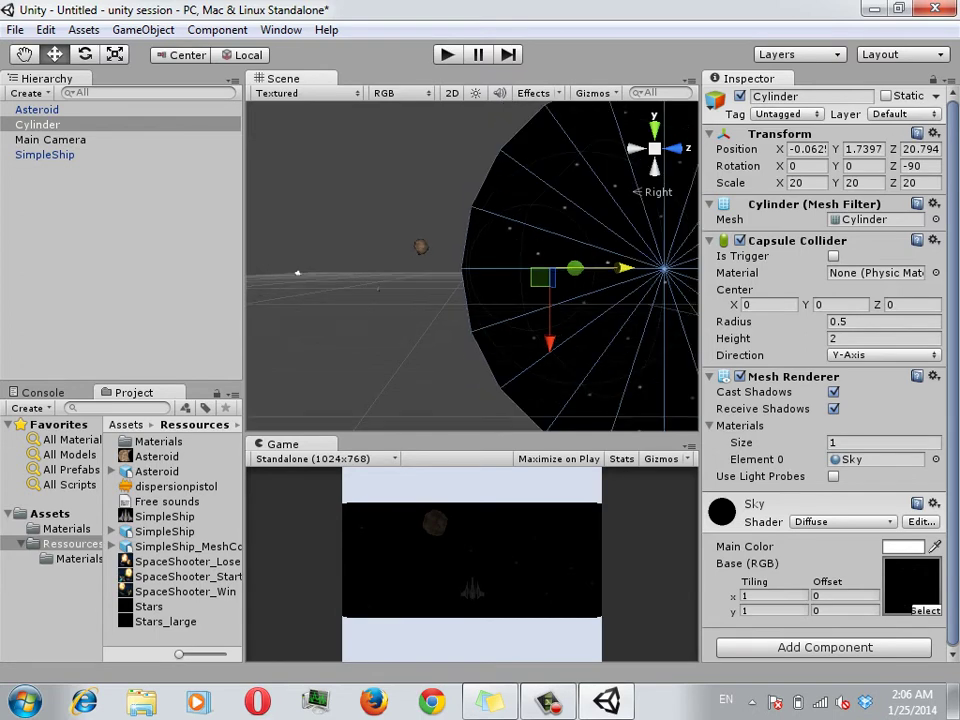
scroll(472, 265, down, 5)
Nudge the Main Camera forward and switch its Projection to Orthographic.
click(430, 283)
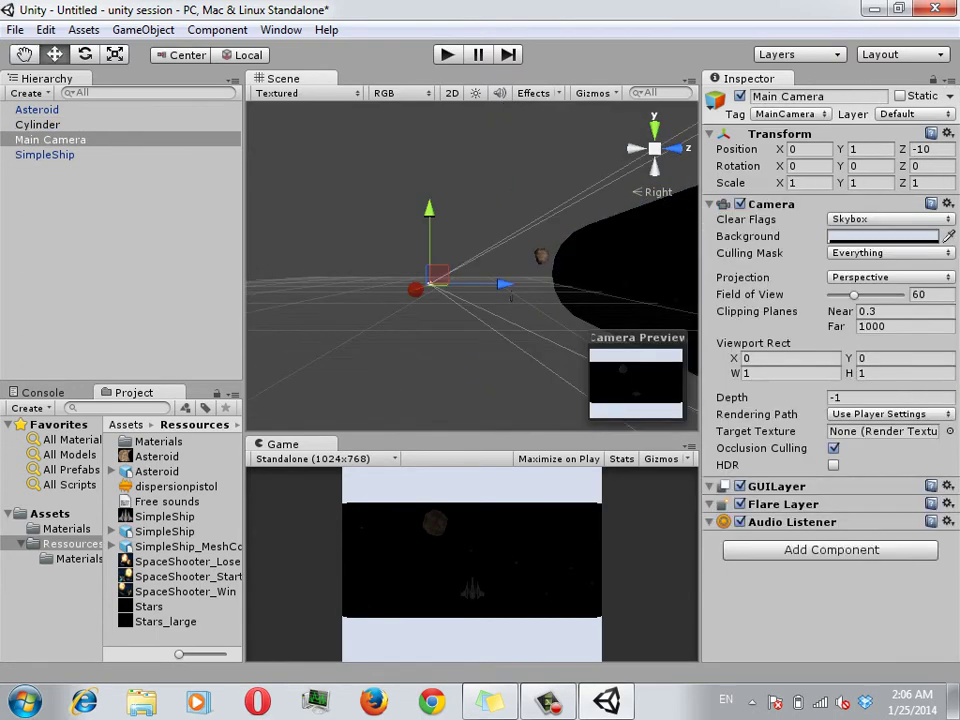
drag(511, 296, 511, 297)
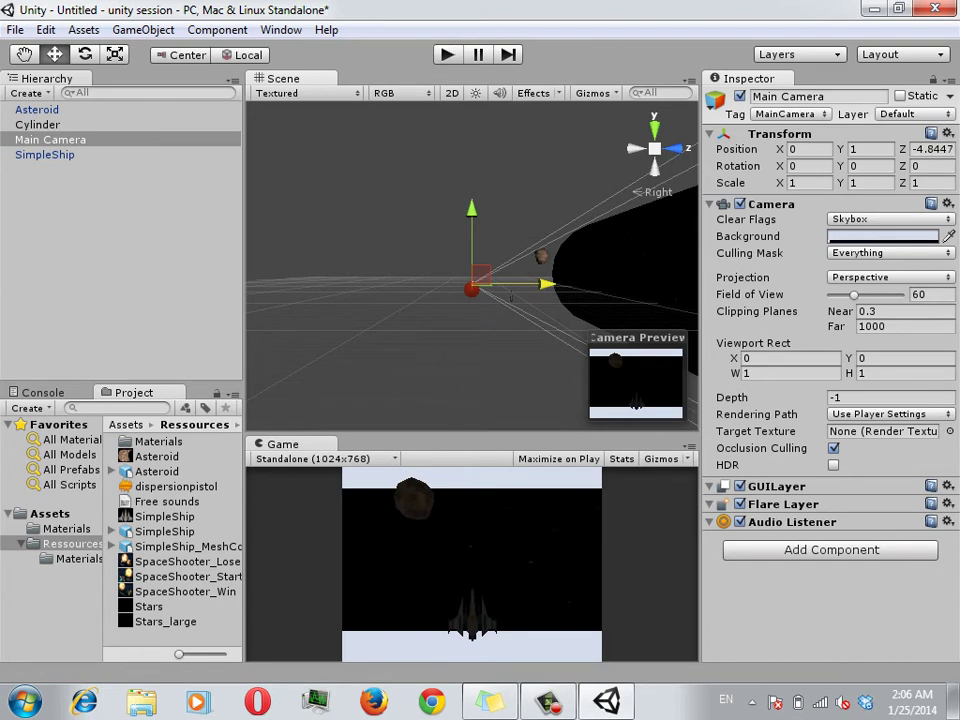
click(888, 277)
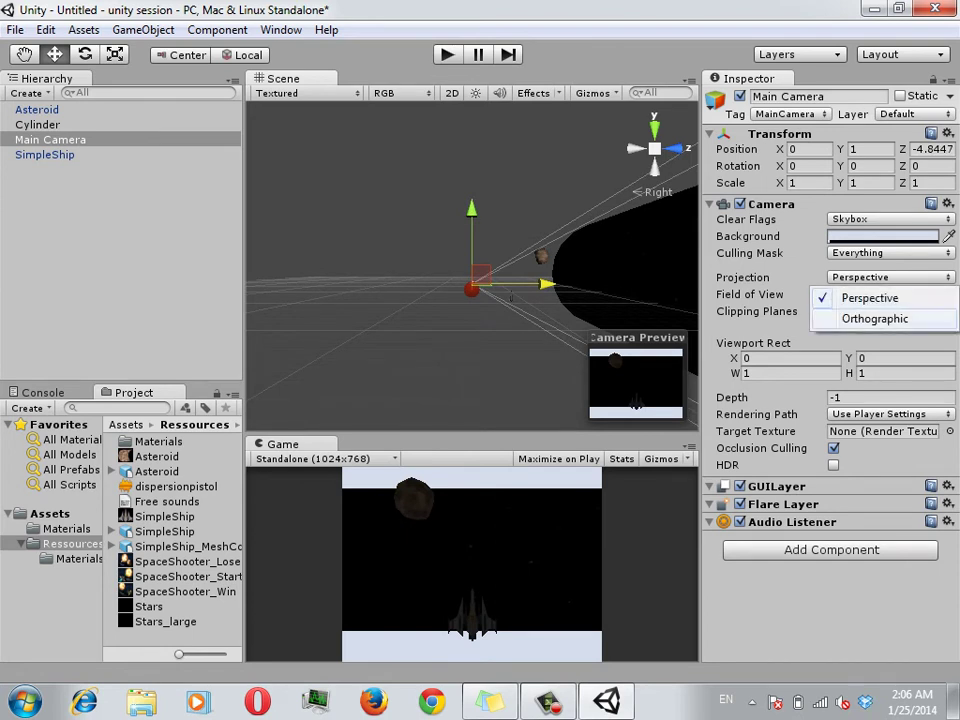
click(875, 318)
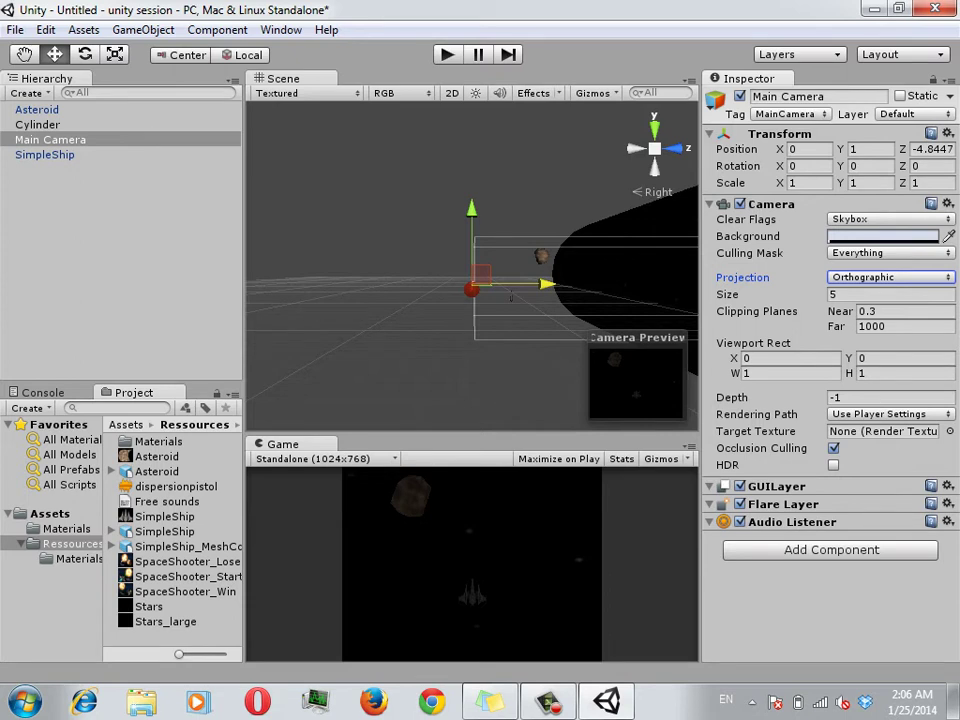
Frame the Cylinder, reselect Main Camera, navigate the Scene view, then select the asteroid.
click(37, 124)
key(f)
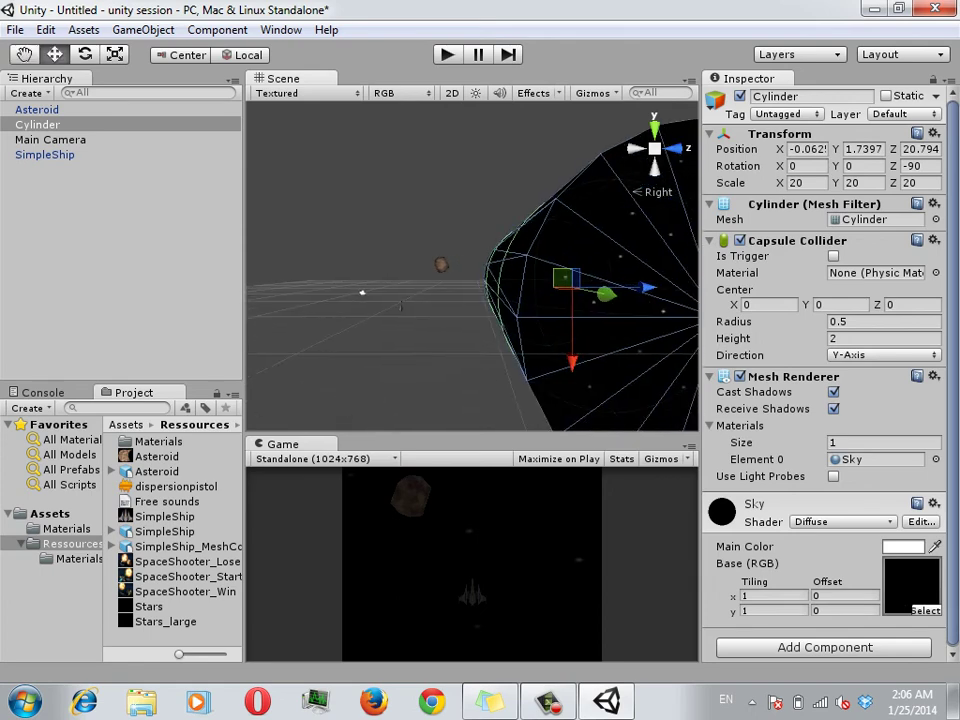
key(e)
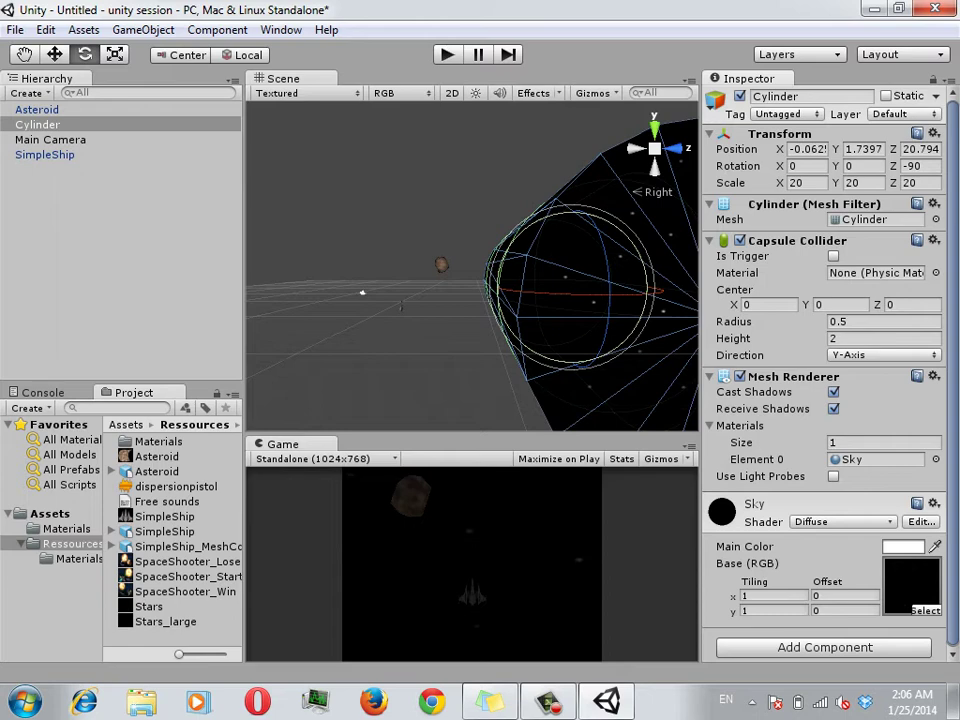
click(50, 139)
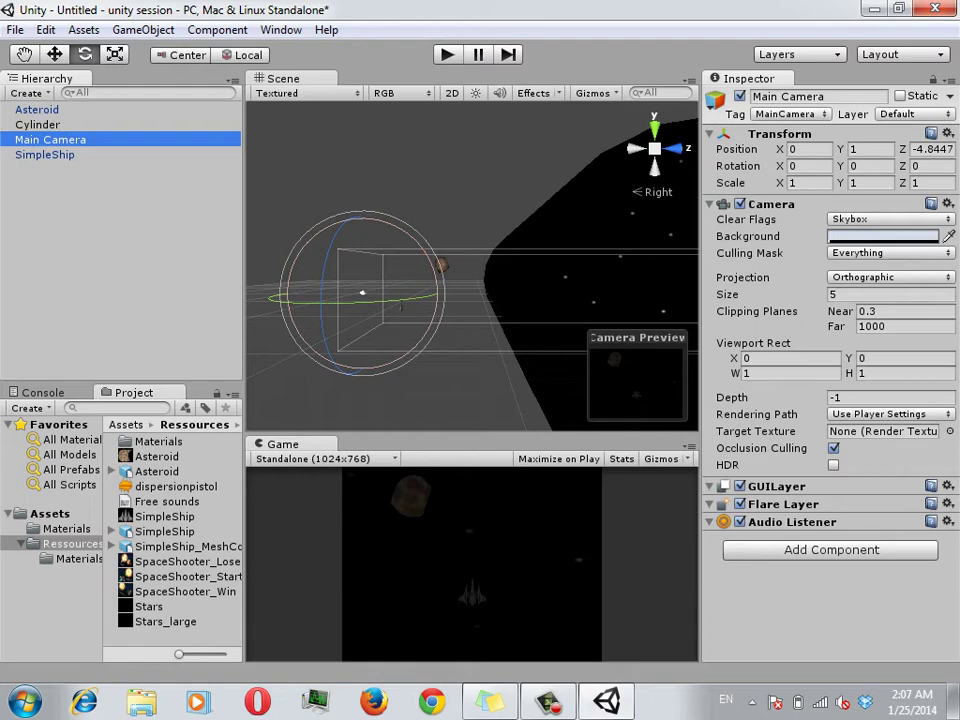
scroll(330, 300, up, 5)
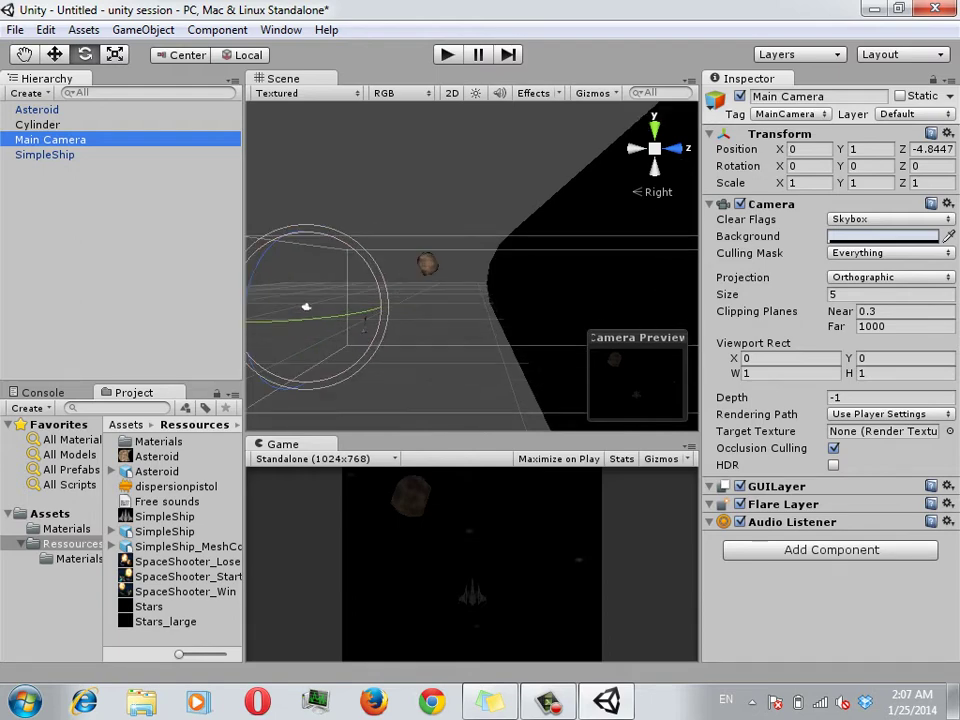
middle_drag(300, 320, 408, 288)
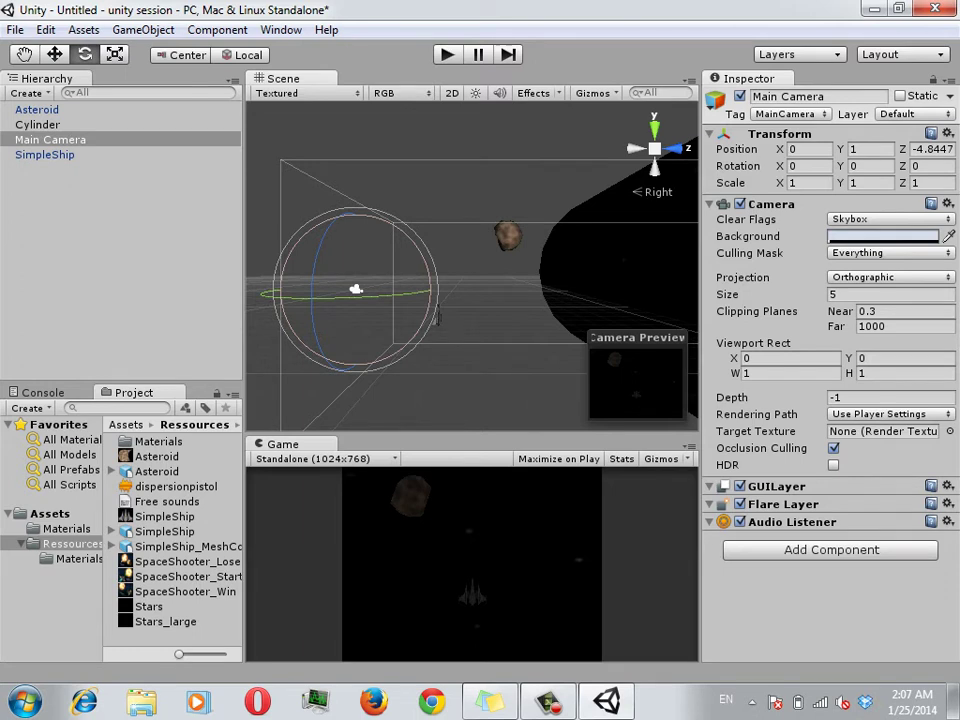
scroll(472, 266, up, 2)
scroll(472, 266, up, 1)
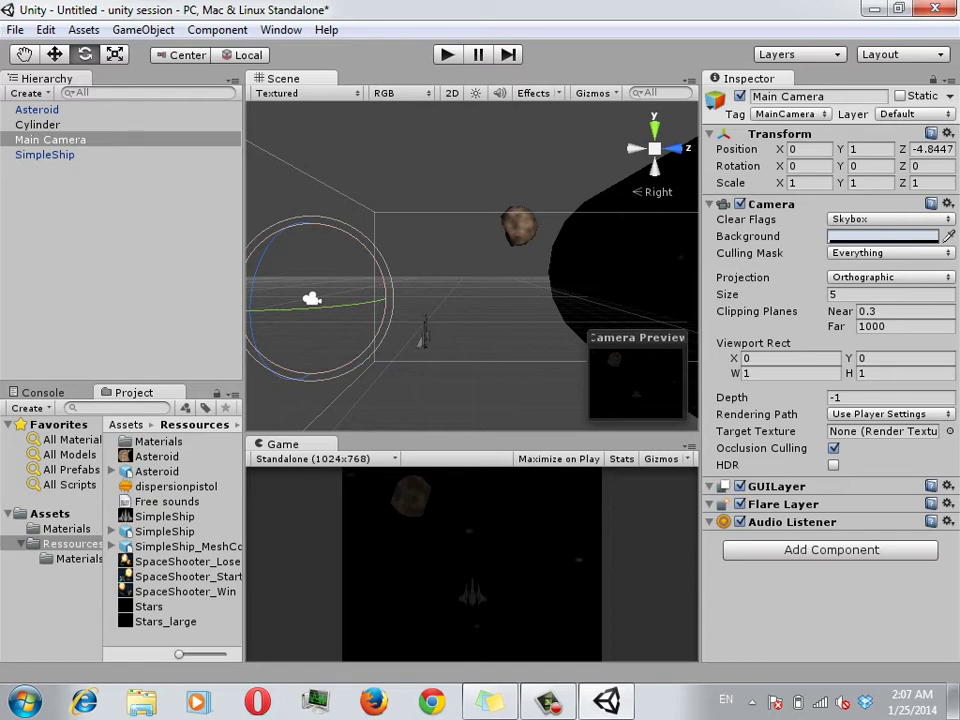
click(518, 226)
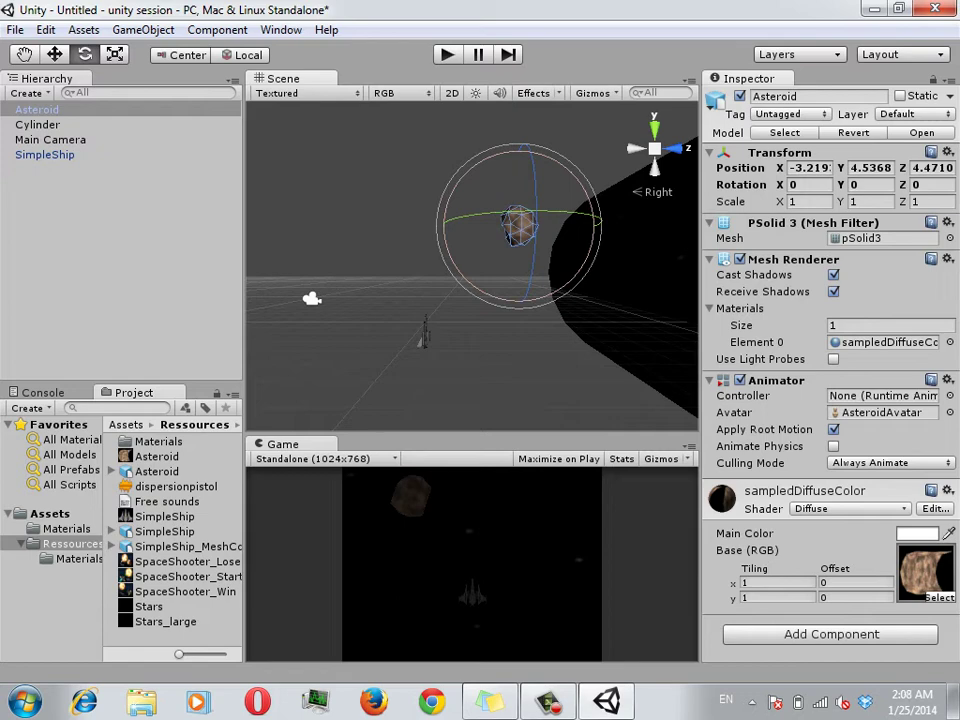
Switch the asteroid's sampledDiffuseColor material to the Unlit/Texture shader.
click(885, 342)
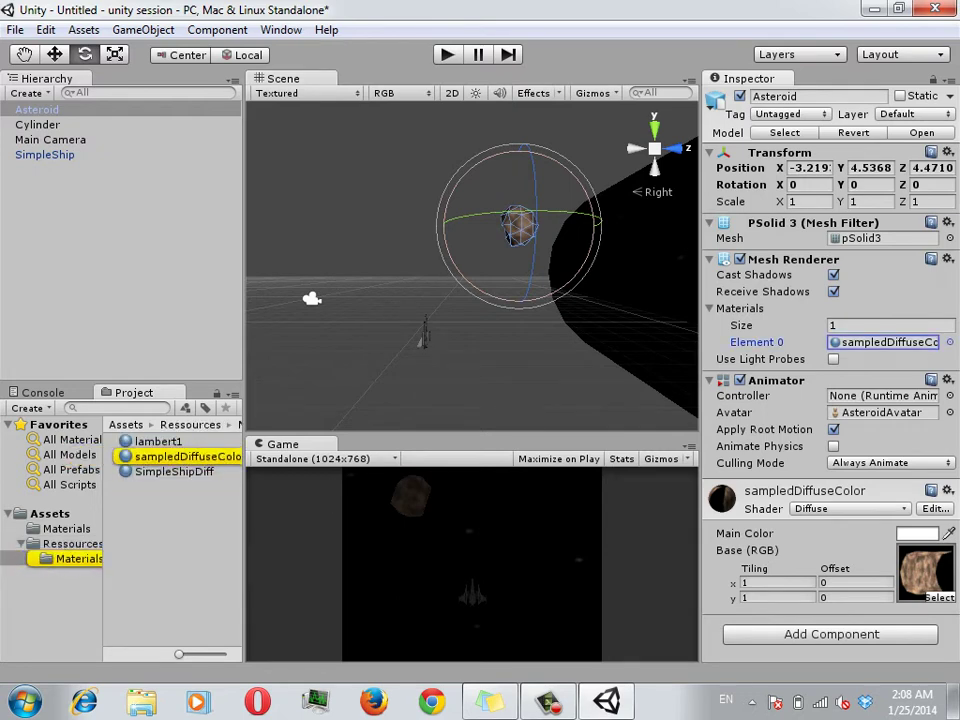
click(187, 456)
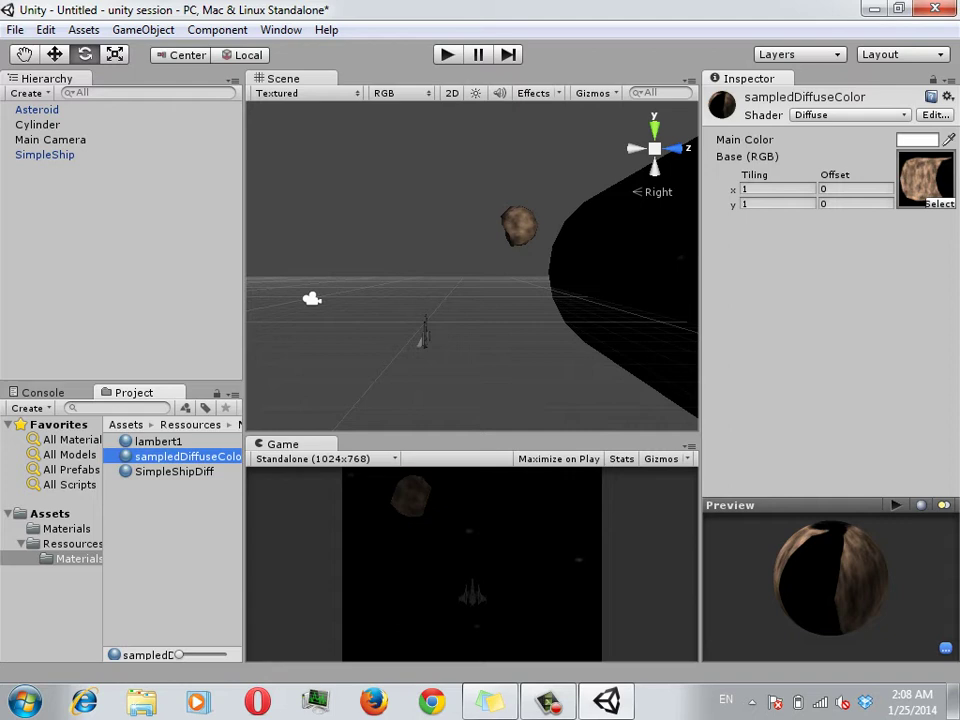
click(850, 114)
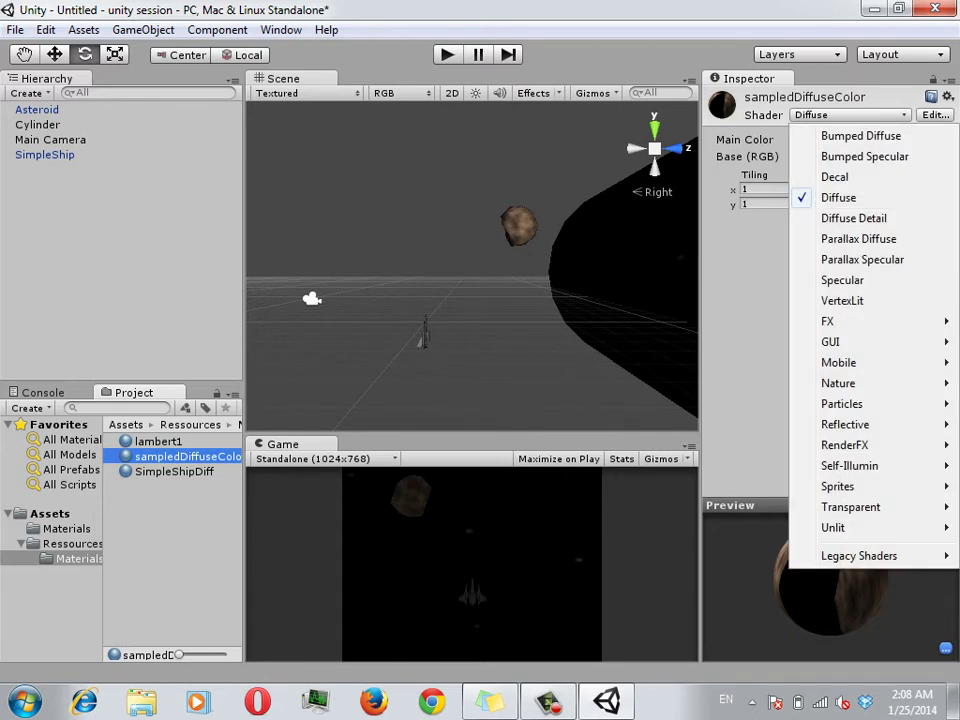
mouse_move(840, 321)
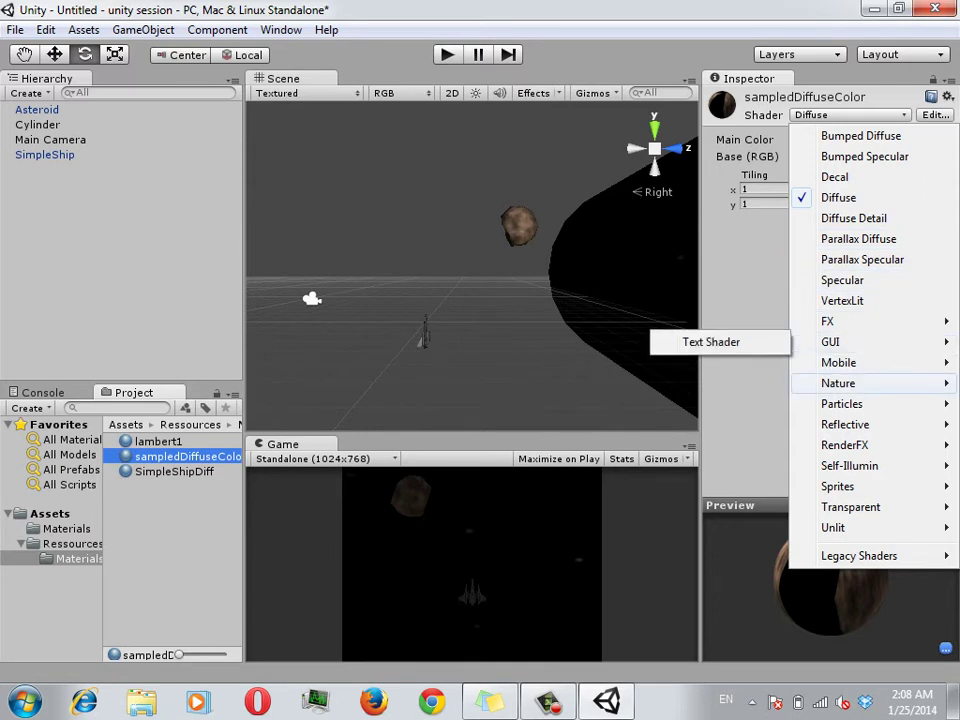
mouse_move(840, 383)
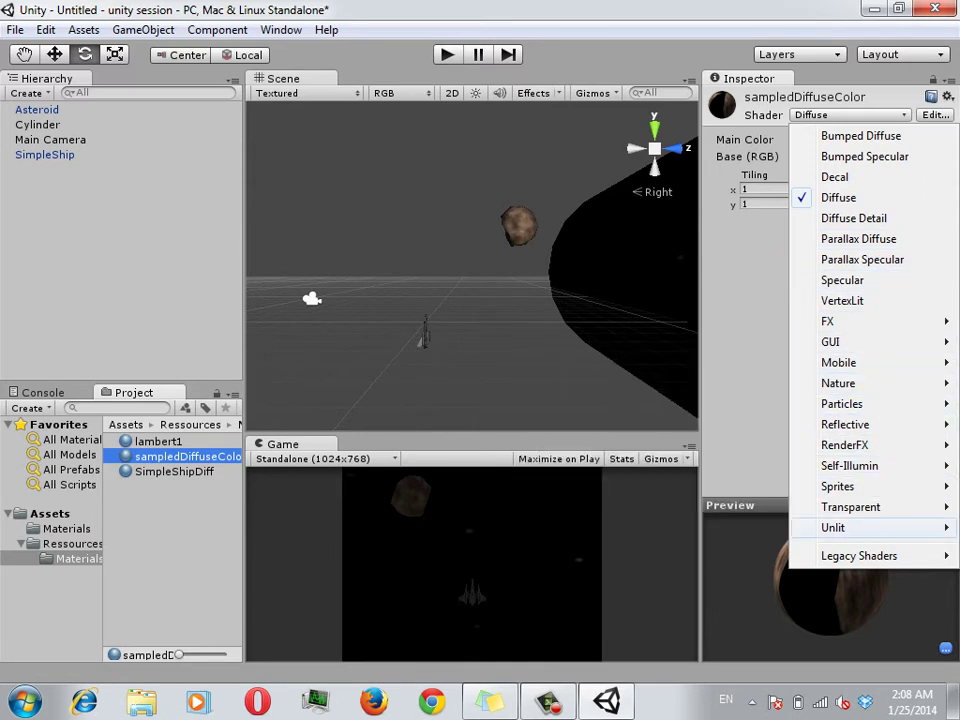
mouse_move(833, 527)
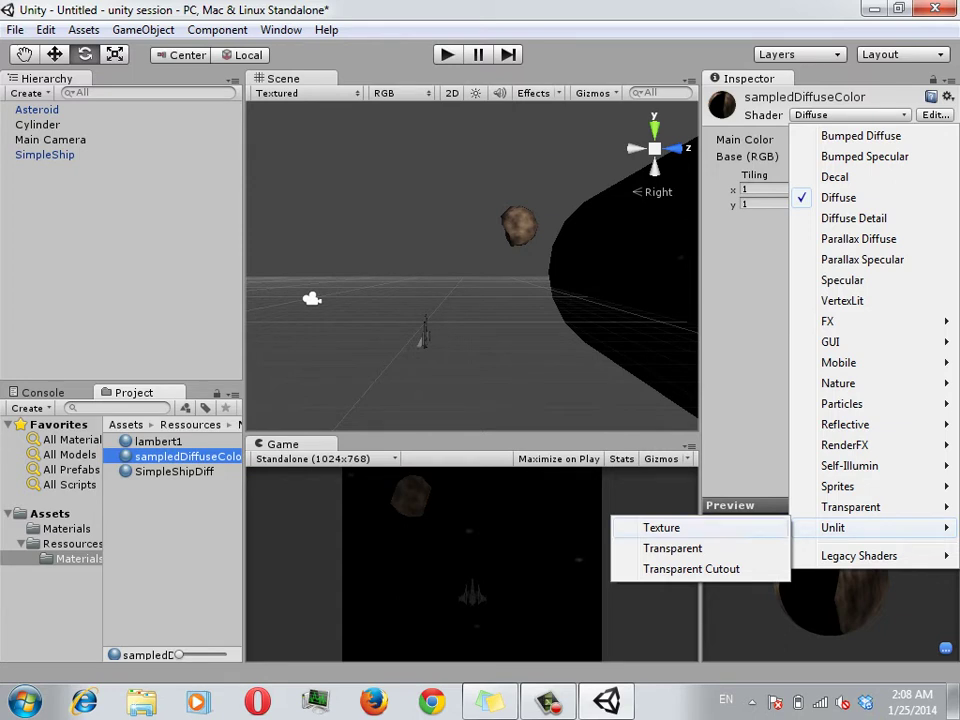
click(661, 527)
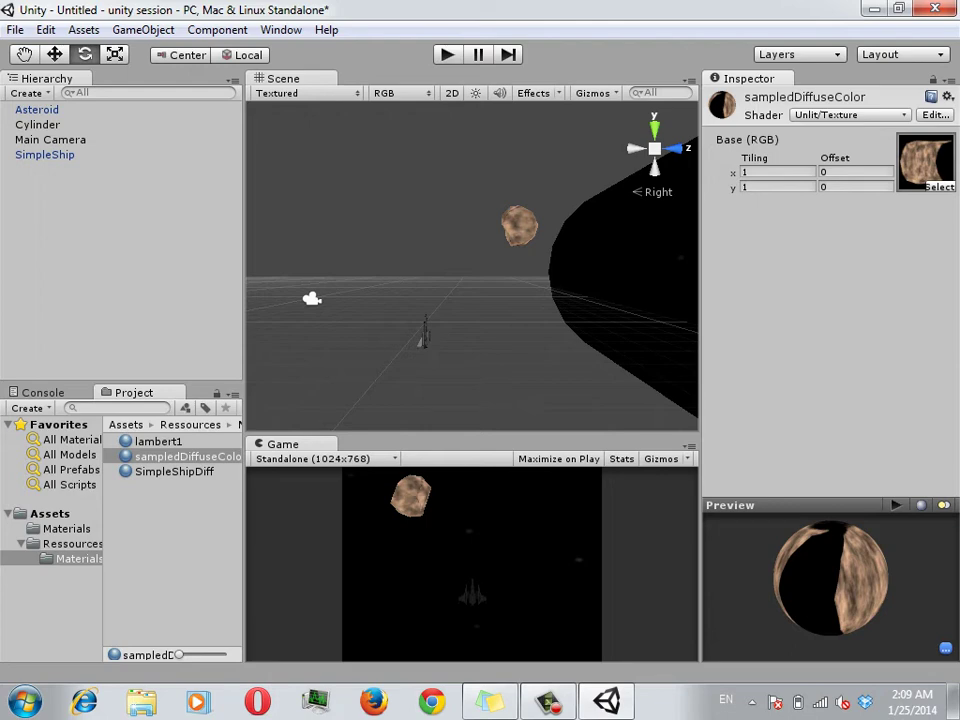
Give SimpleShip's ship material the Unlit/Texture shader, then select the Cylinder.
click(45, 154)
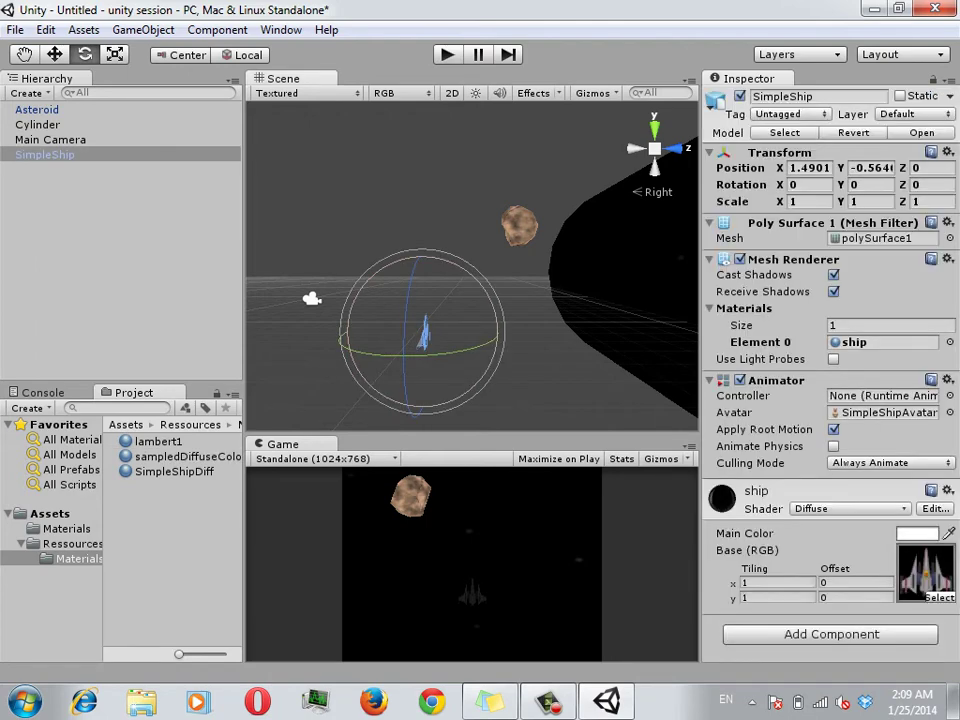
click(870, 342)
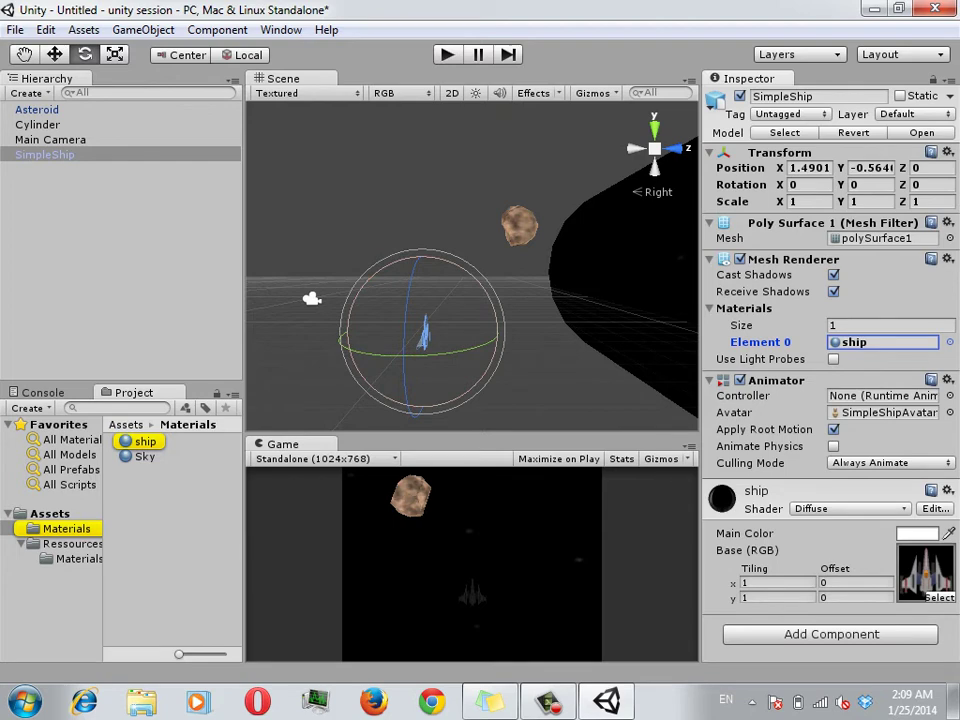
click(145, 441)
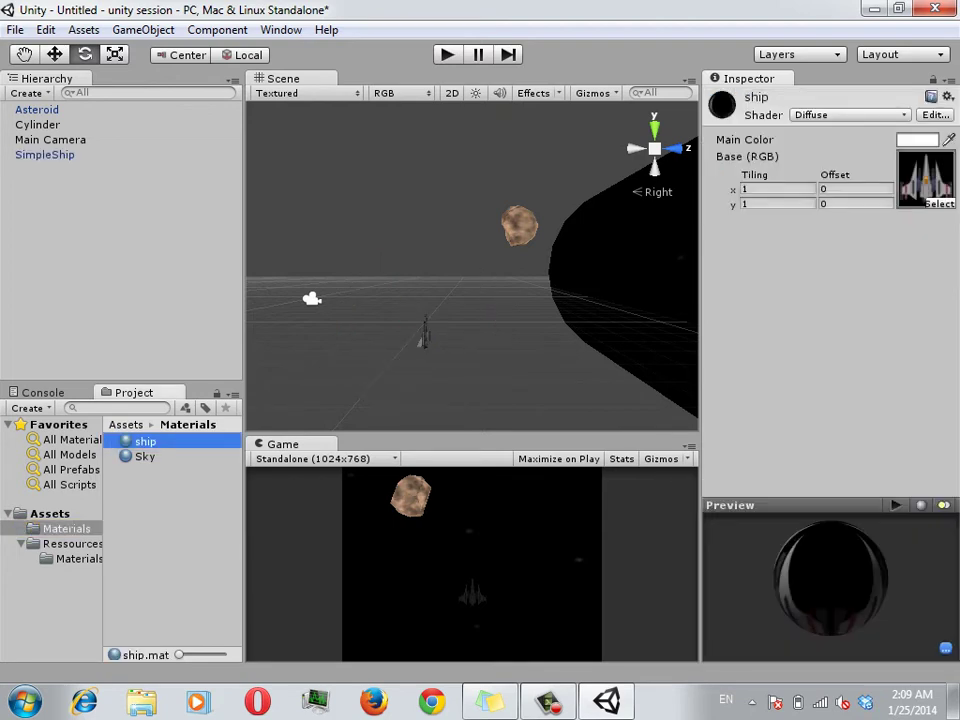
click(850, 115)
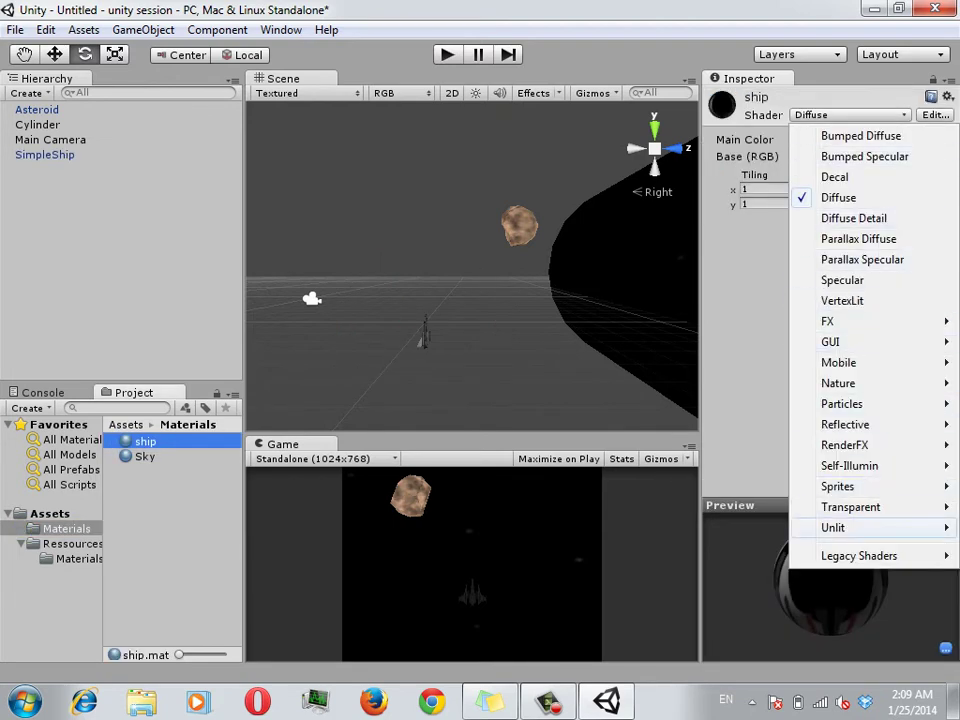
mouse_move(845, 527)
key(Escape)
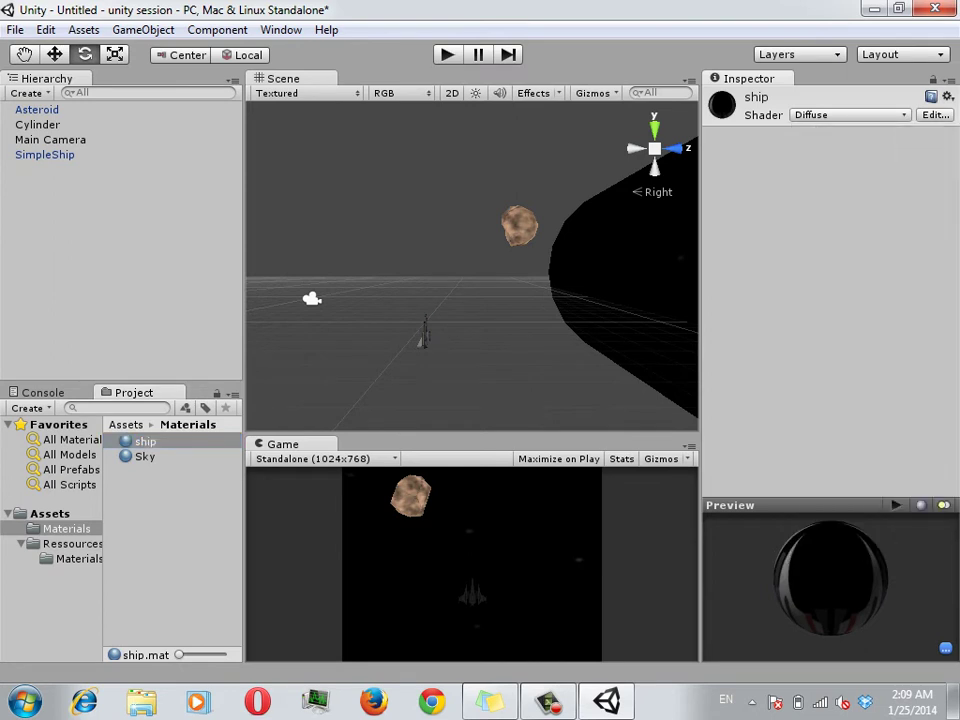
click(850, 115)
mouse_move(845, 527)
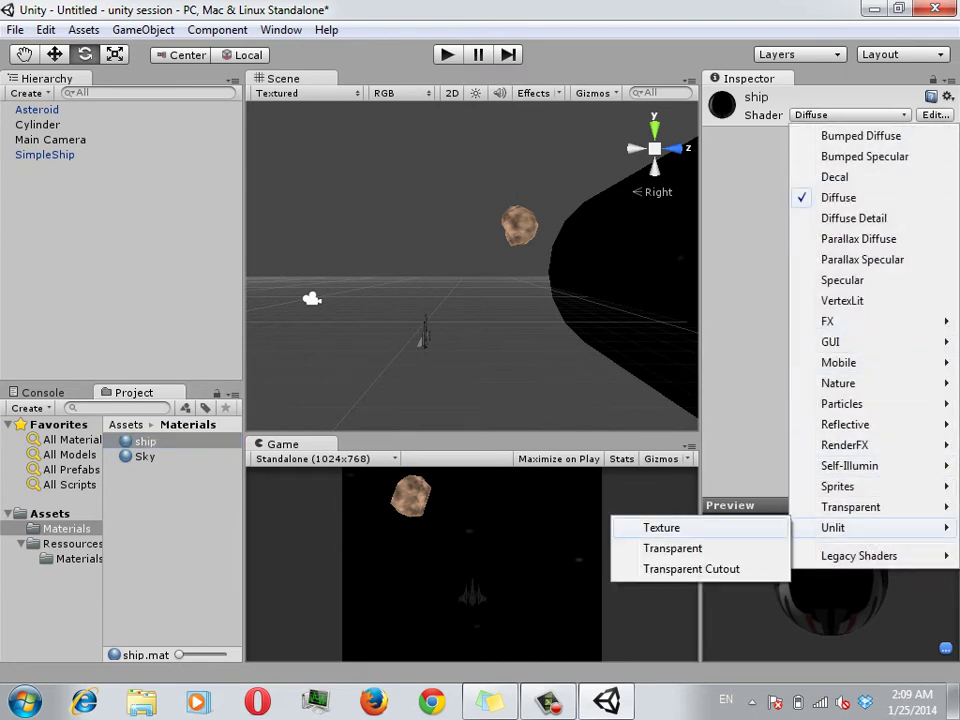
click(661, 527)
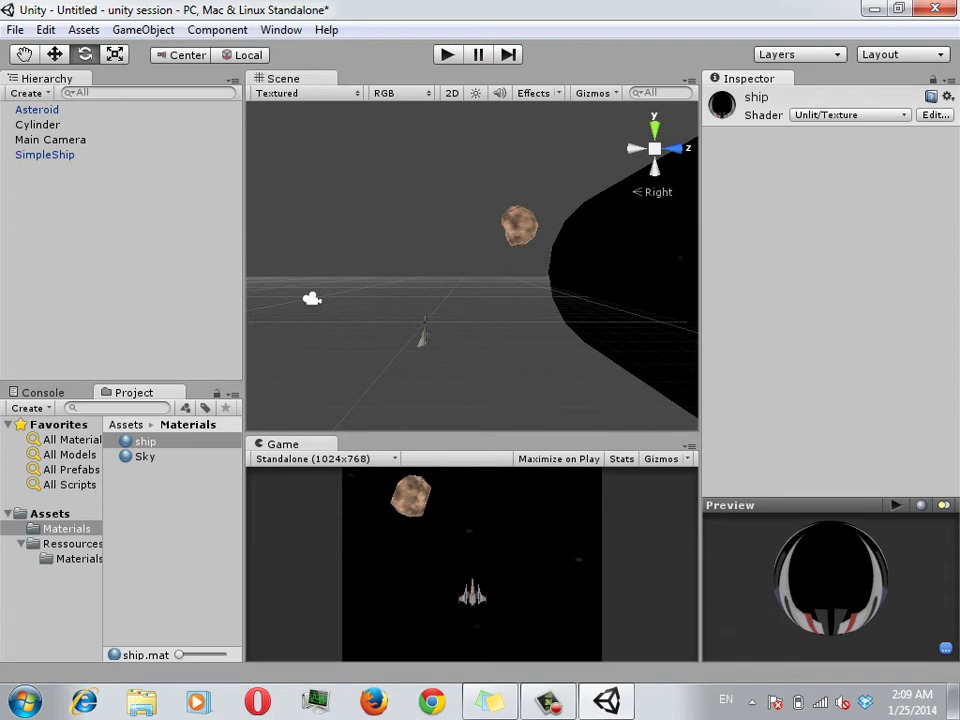
click(37, 124)
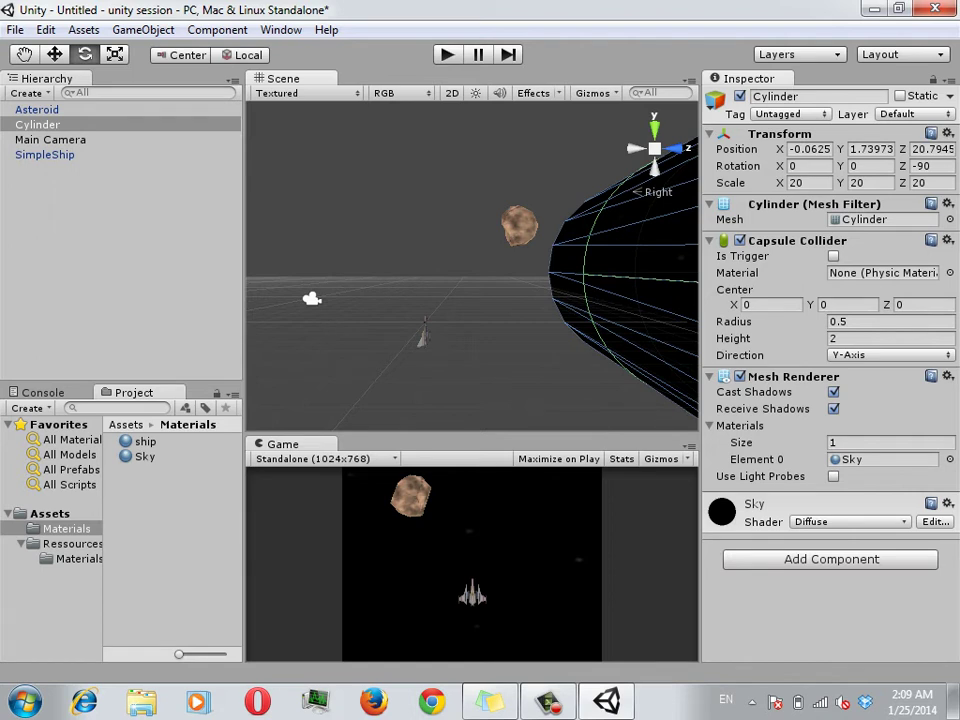
Rename the Cylinder object to Sky in the hierarchy.
click(37, 124)
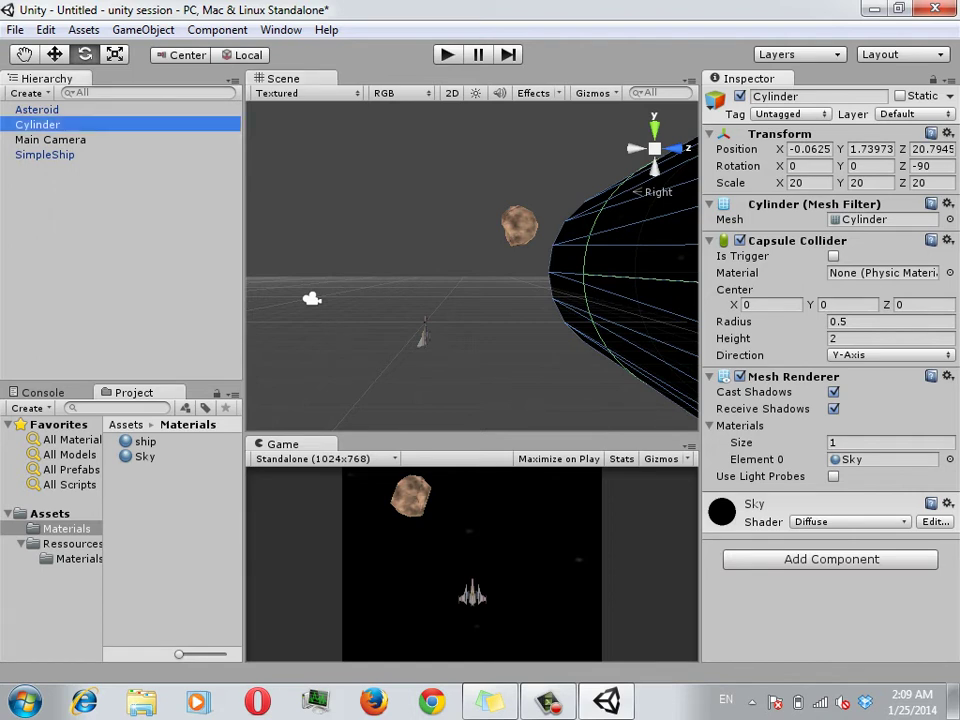
key(F2)
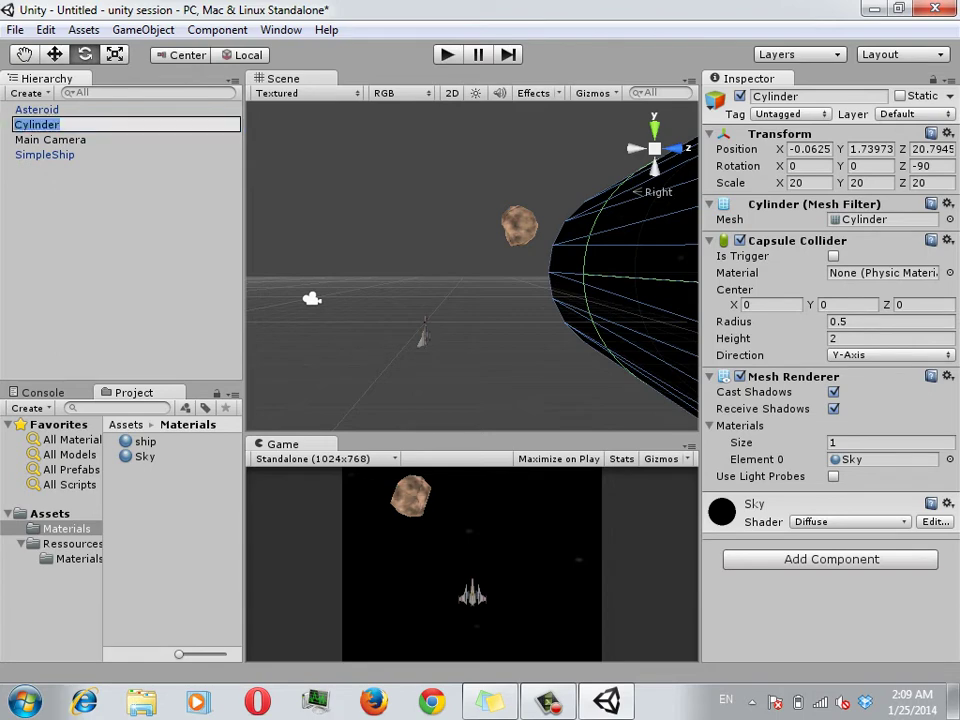
click(50, 139)
click(37, 124)
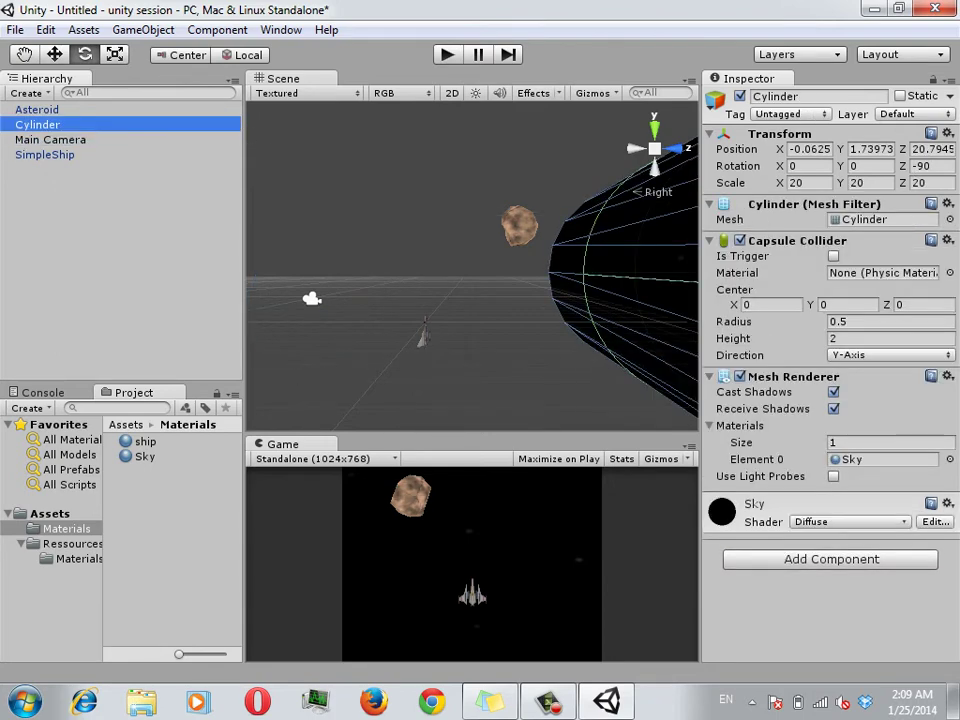
click(45, 154)
click(37, 124)
key(F2)
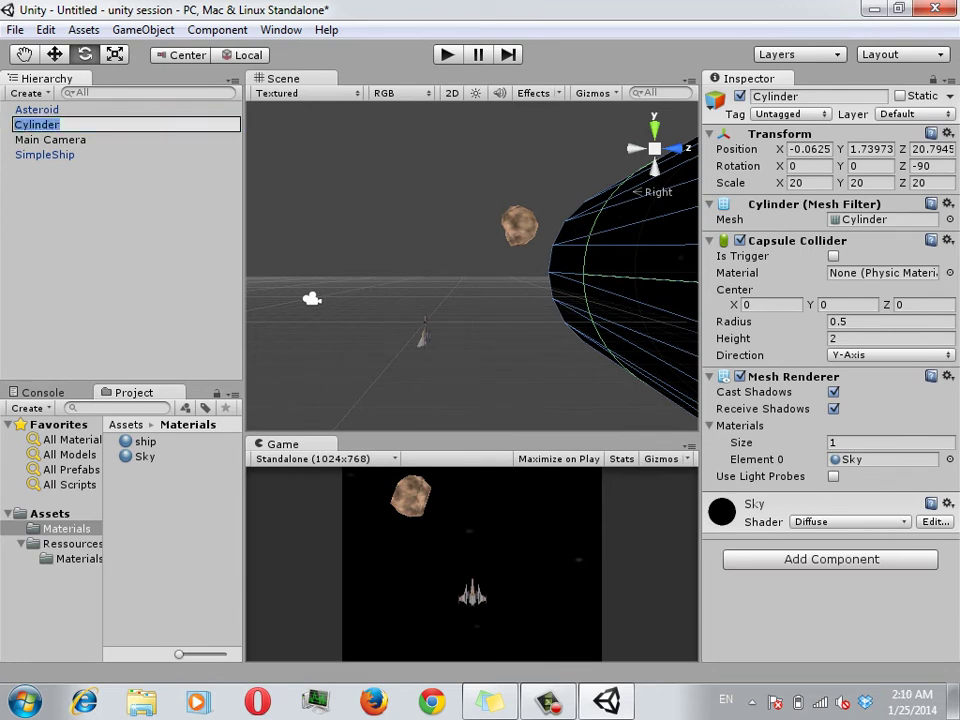
text(Sky)
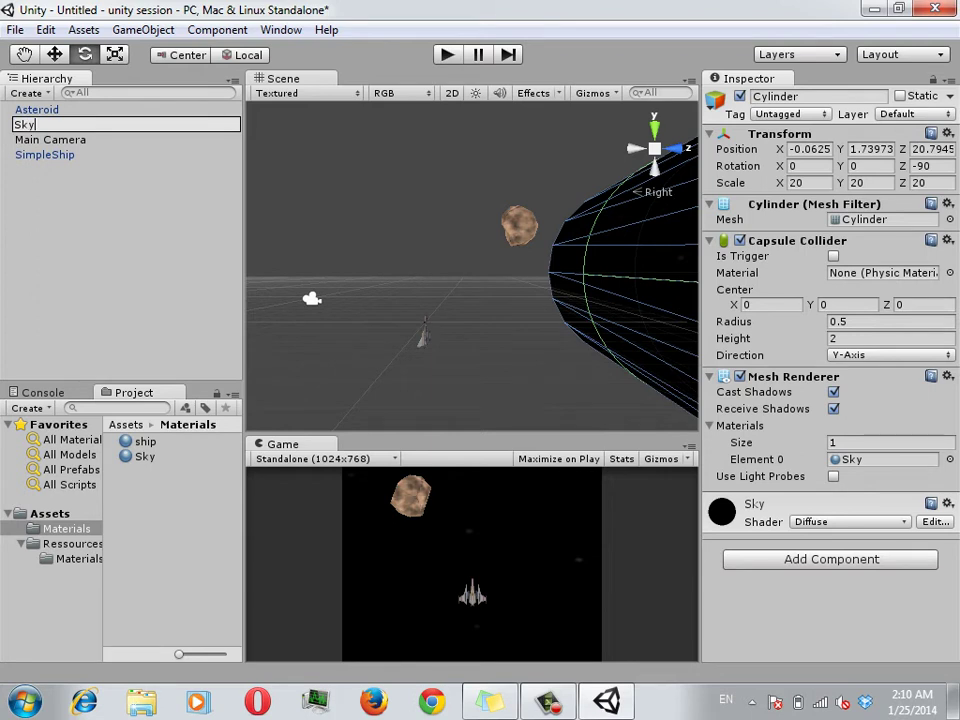
key(Return)
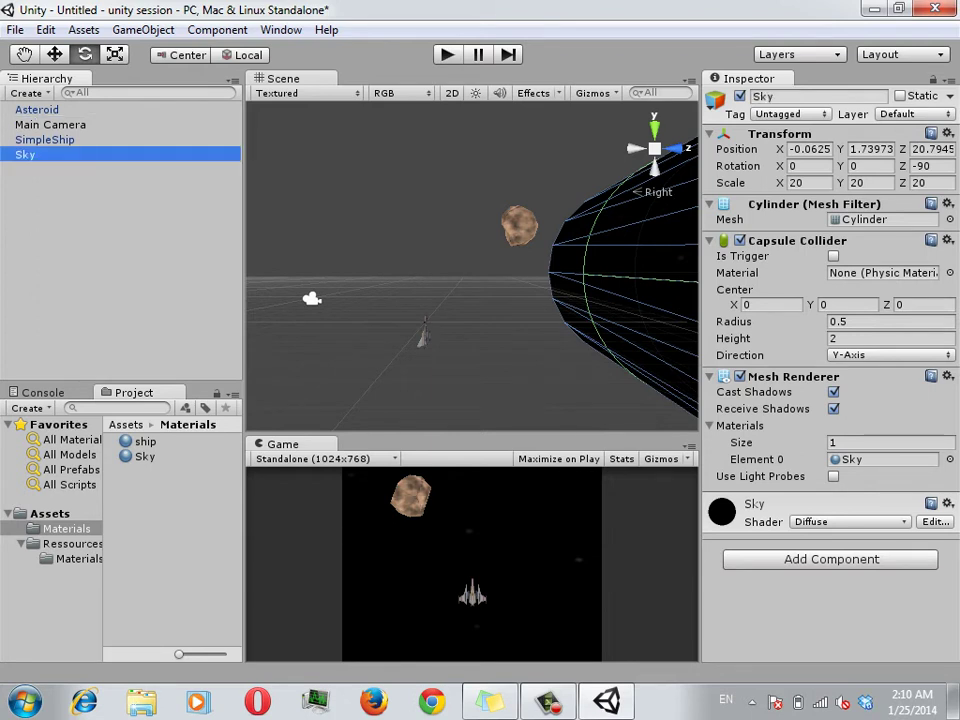
Collapse and re-expand the Materials list, then ping the Element 0 Sky material in the Project panel.
click(711, 425)
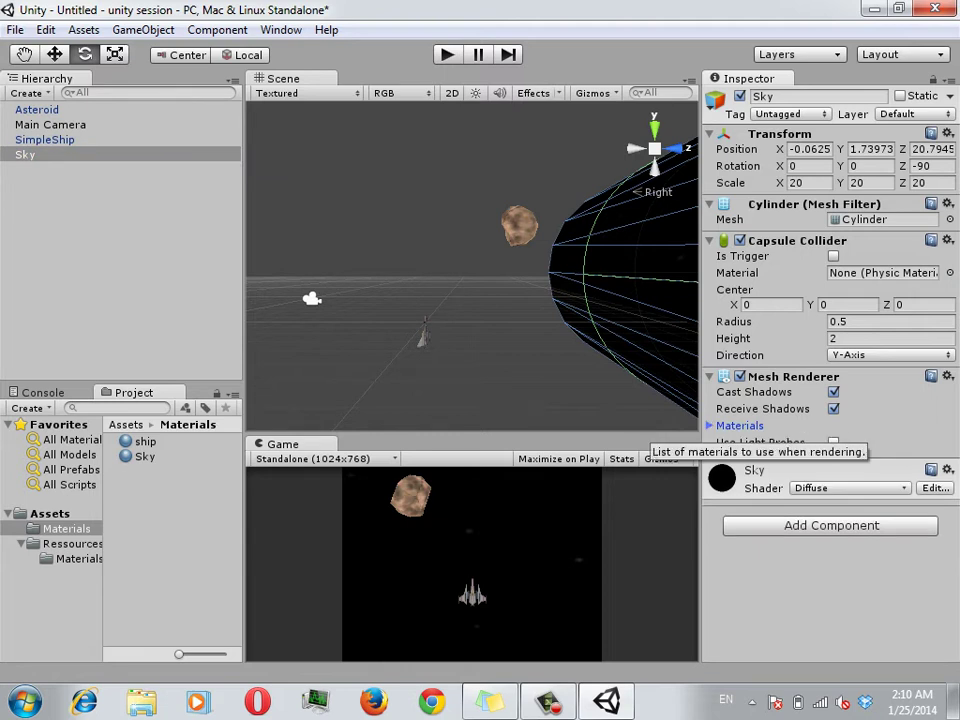
click(730, 425)
click(886, 459)
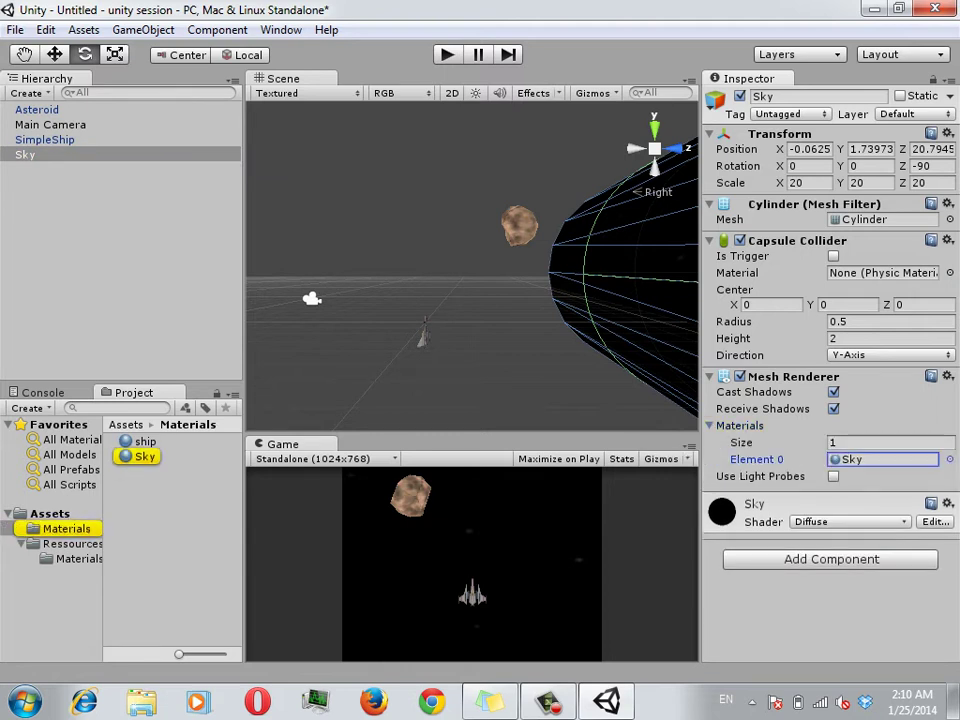
Change the Sky material's shader to Unlit/Texture so the stars render brightly.
double_click(886, 459)
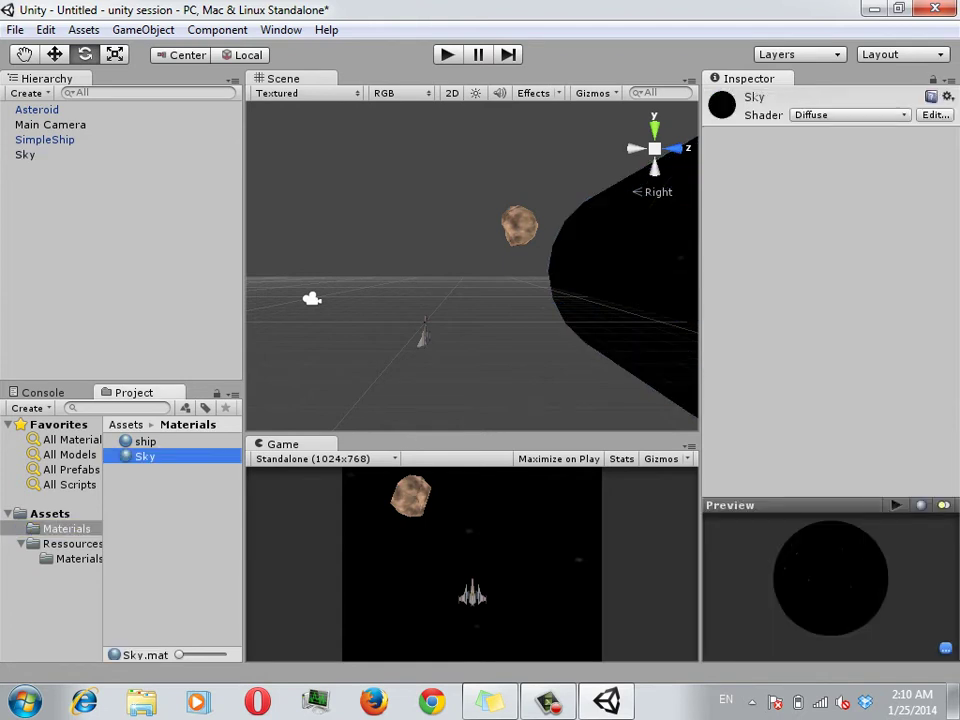
click(850, 115)
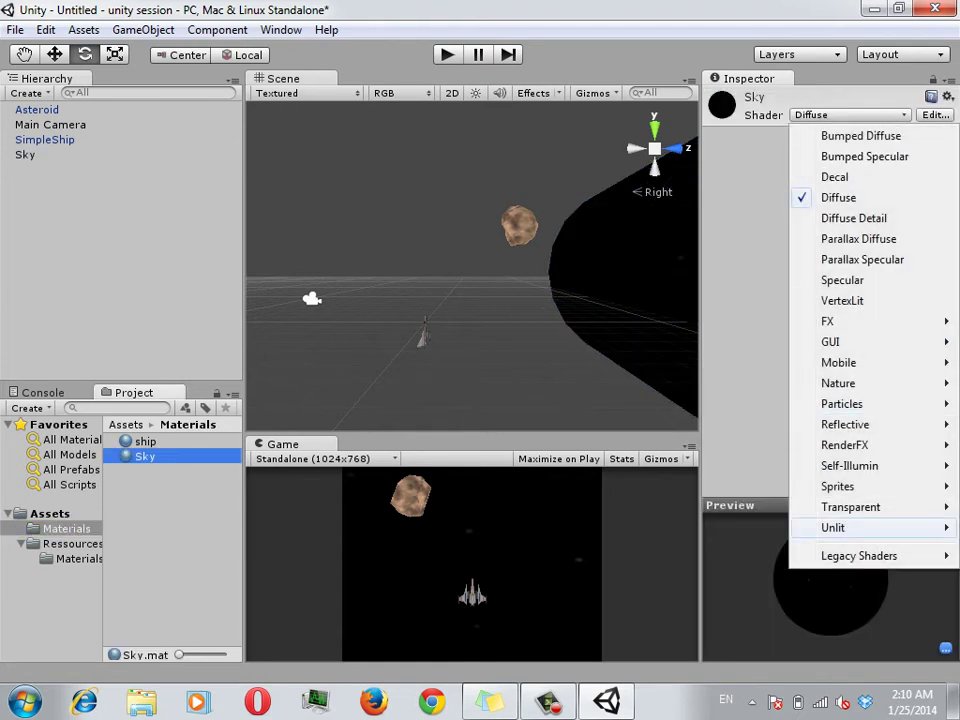
mouse_move(840, 527)
click(661, 527)
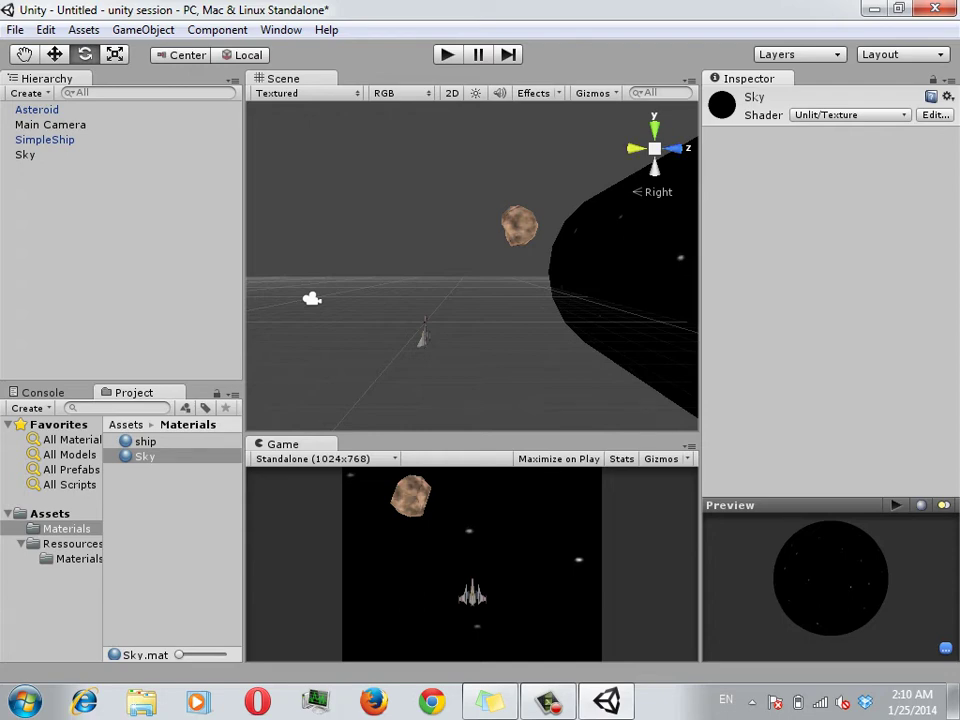
click(519, 226)
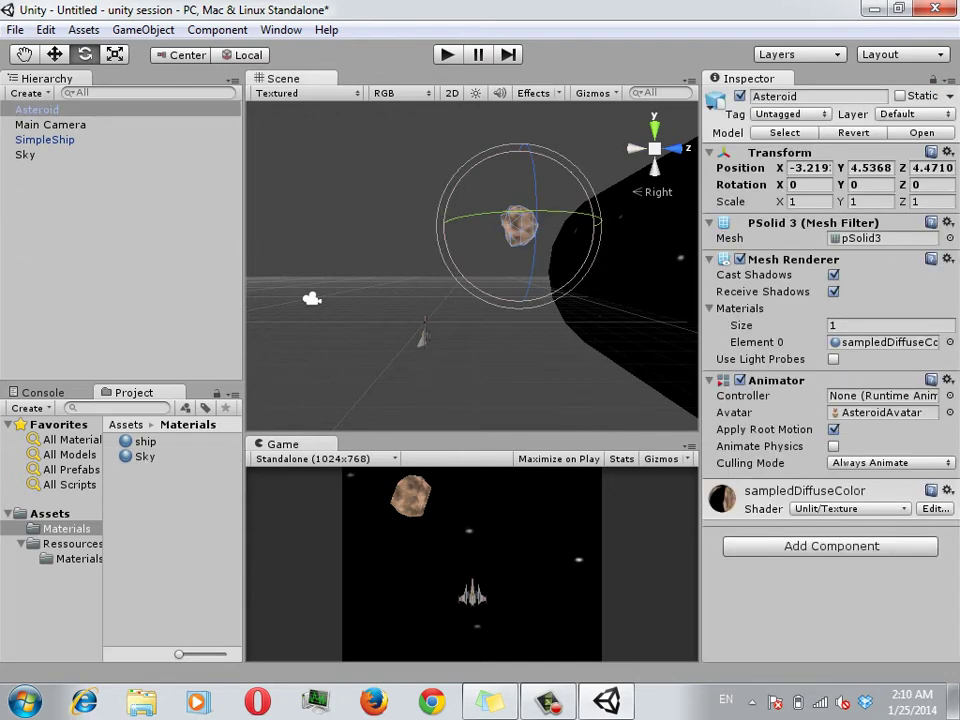
Slide SimpleShip left along X to -3.156 using the Move tool in Back view.
click(400, 200)
click(424, 333)
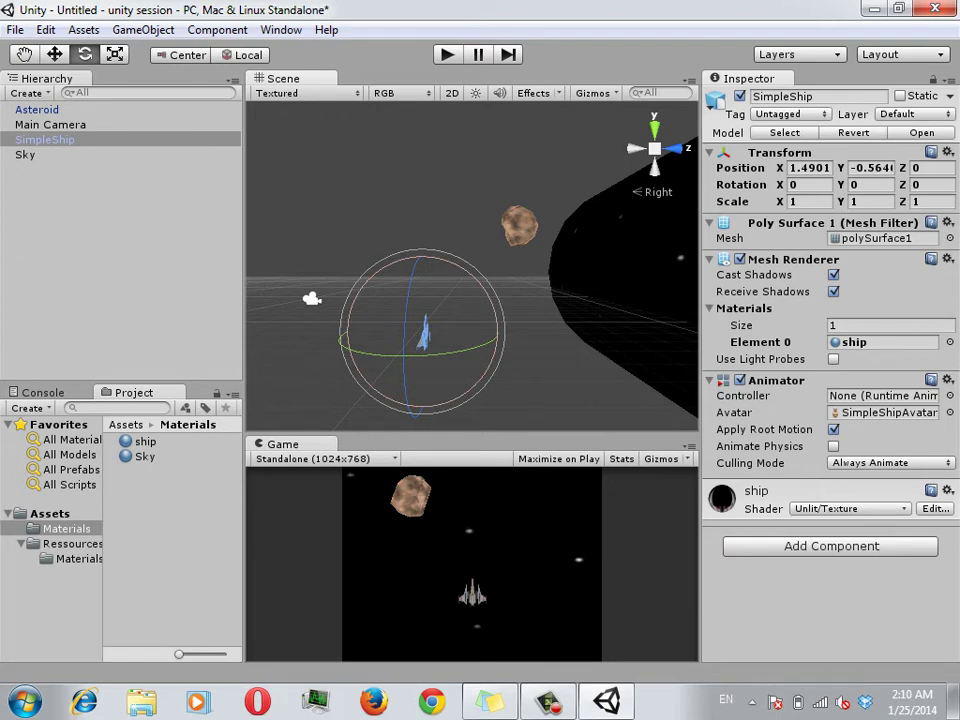
key(w)
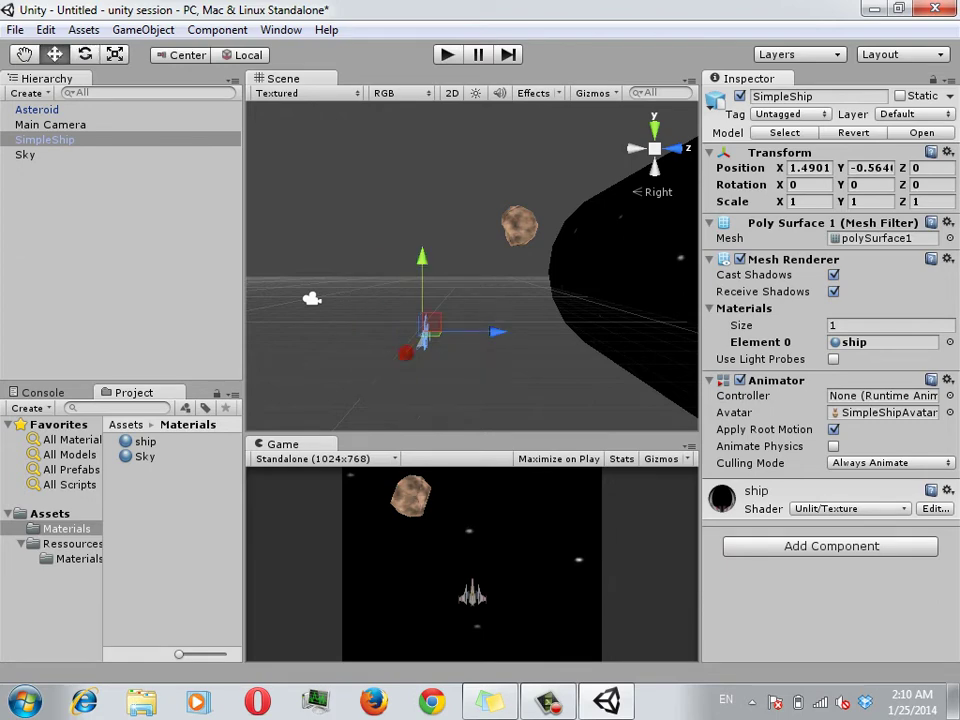
click(678, 148)
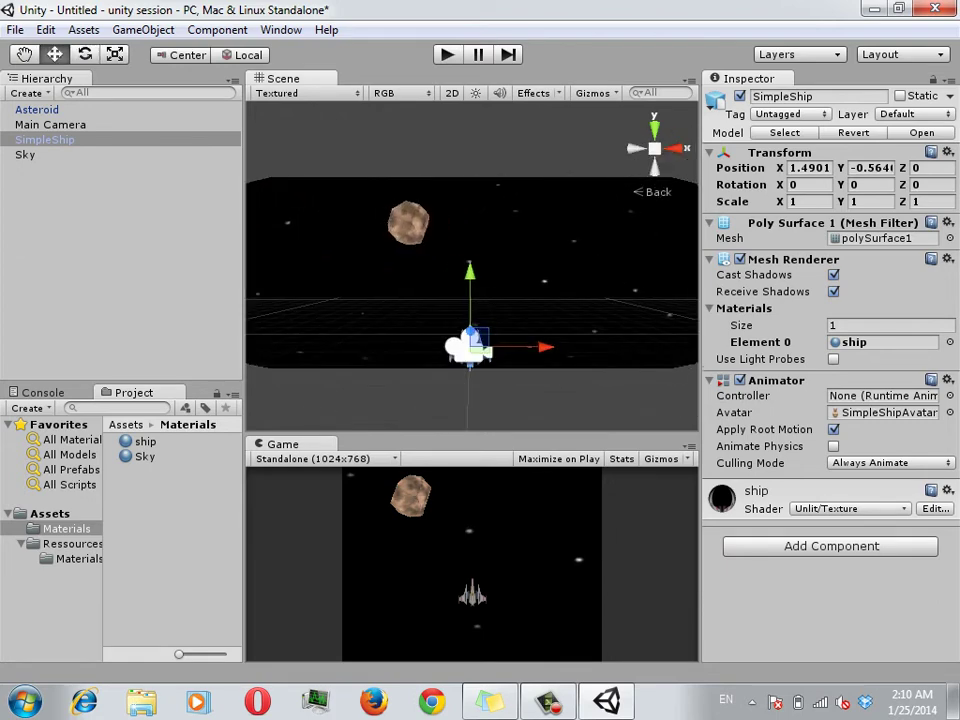
drag(525, 347, 435, 347)
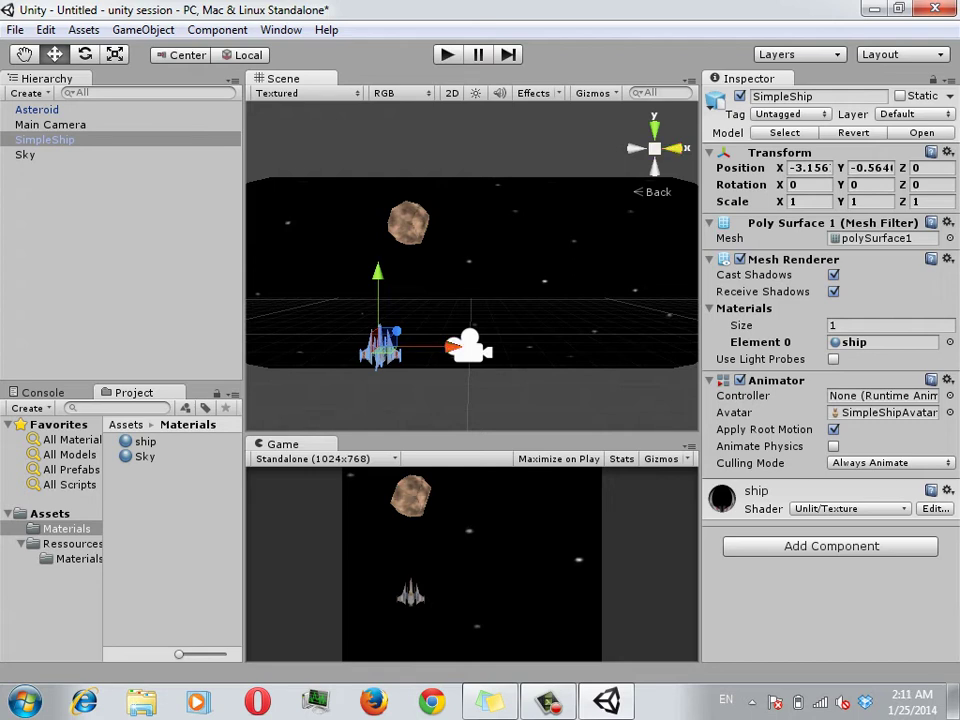
click(676, 148)
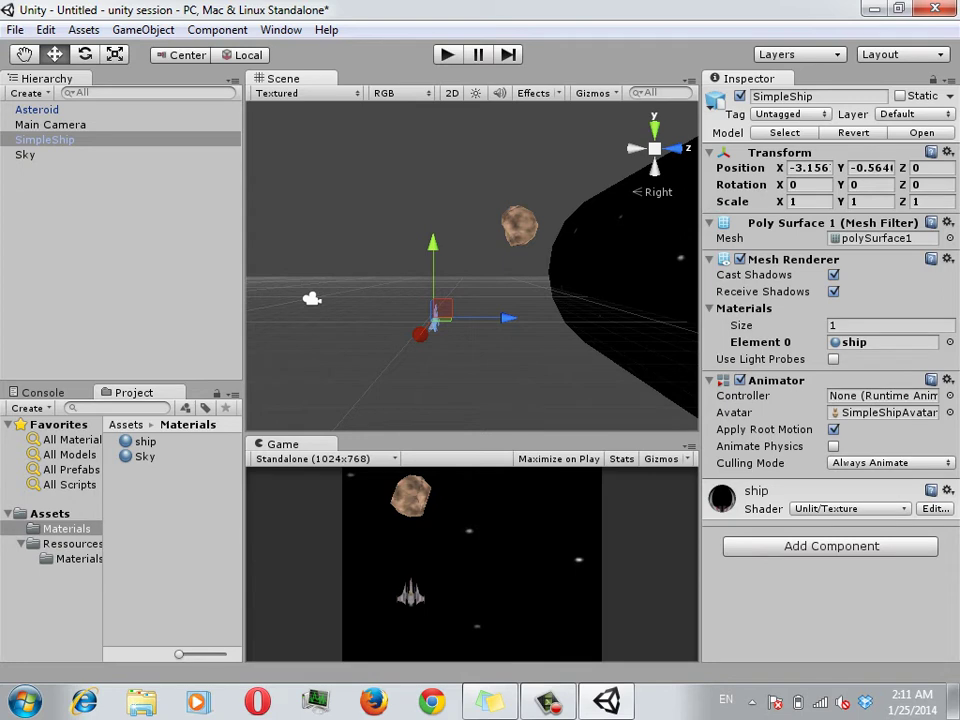
Set Position Z to 0 on both the Asteroid and the Sky object.
click(37, 109)
click(932, 167)
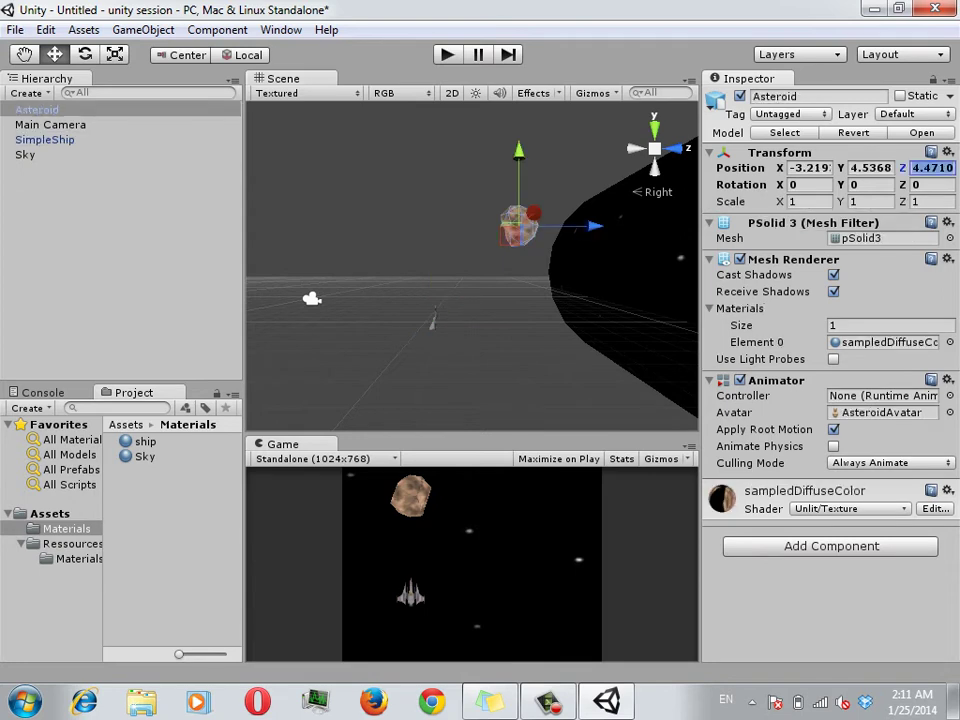
text(0)
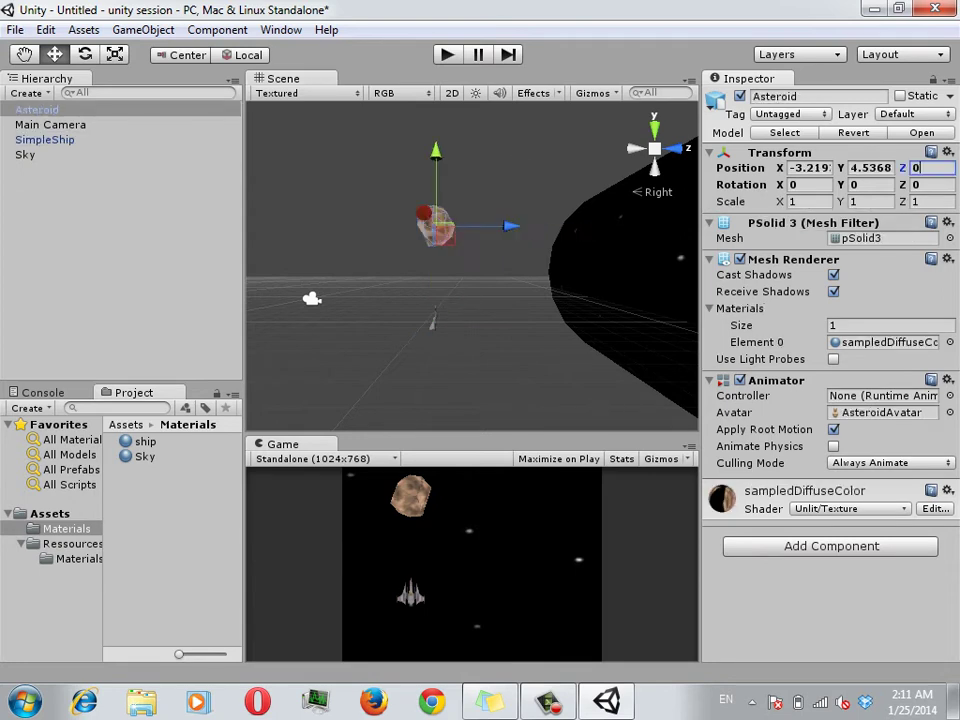
click(25, 154)
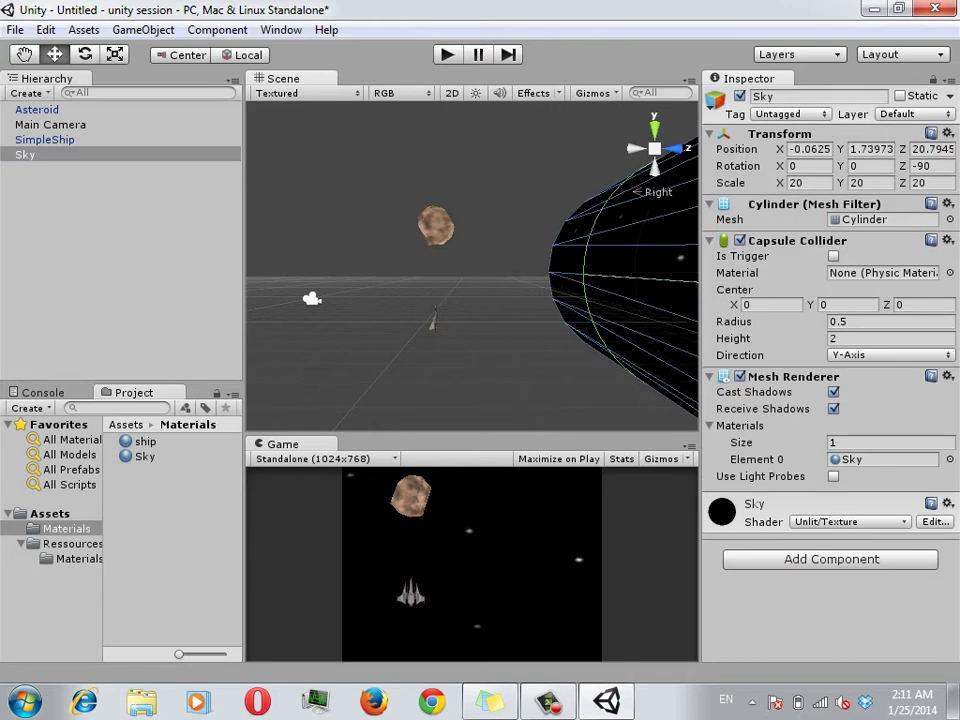
click(932, 149)
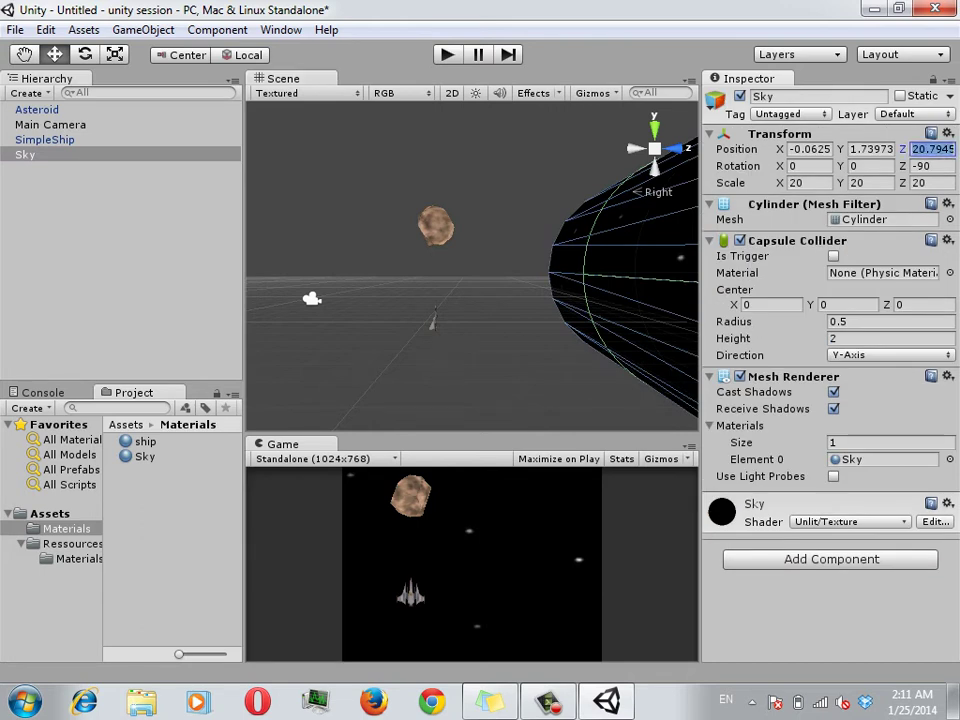
text(0)
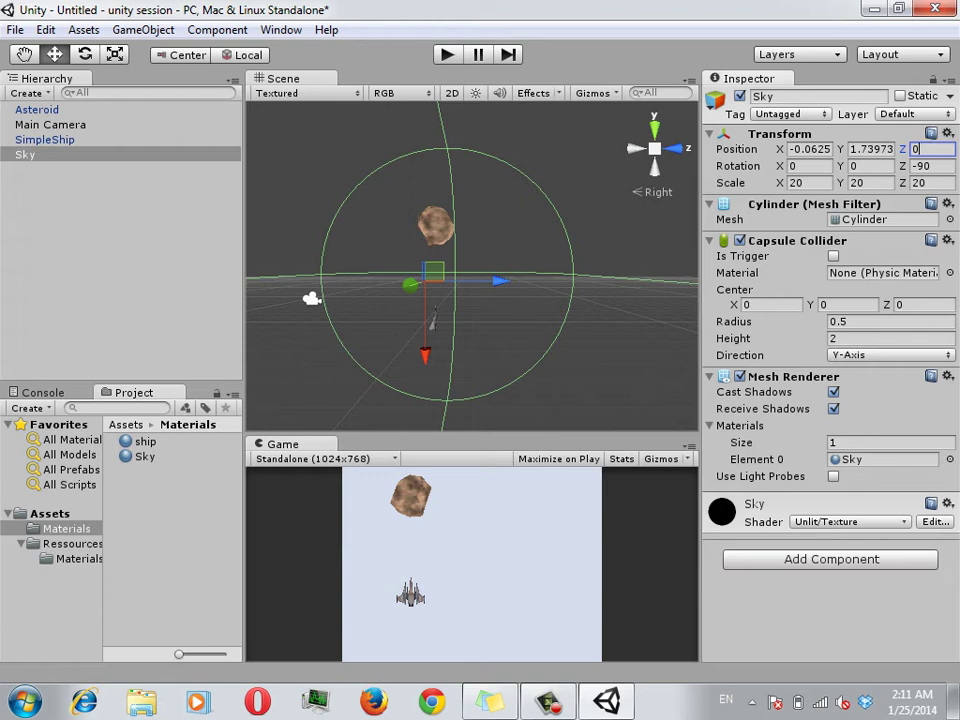
middle_drag(430, 300, 500, 300)
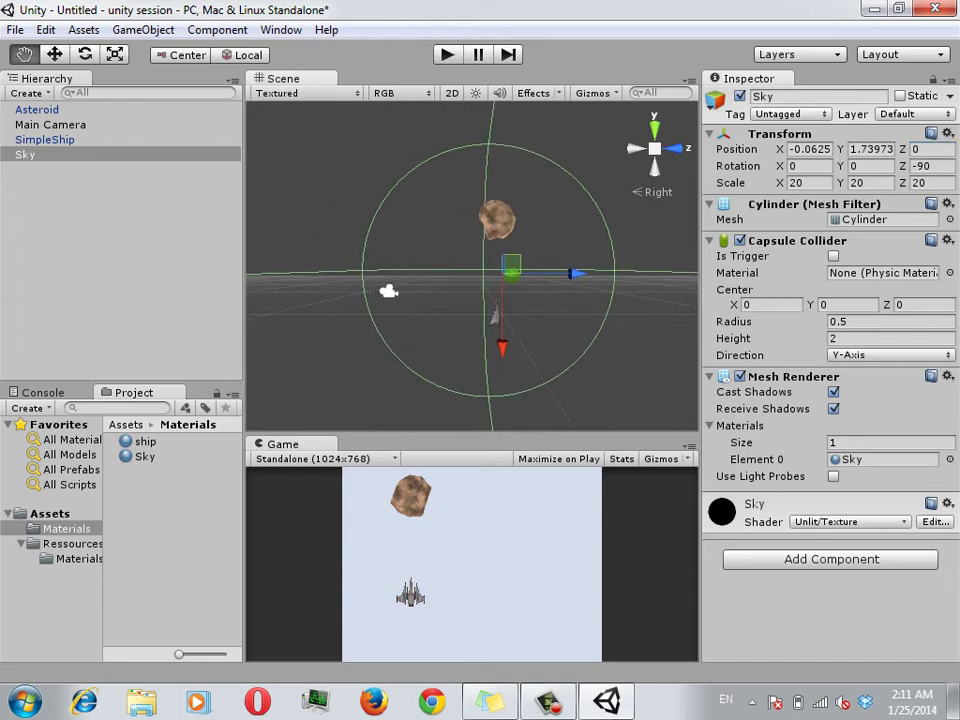
scroll(472, 265, up, 2)
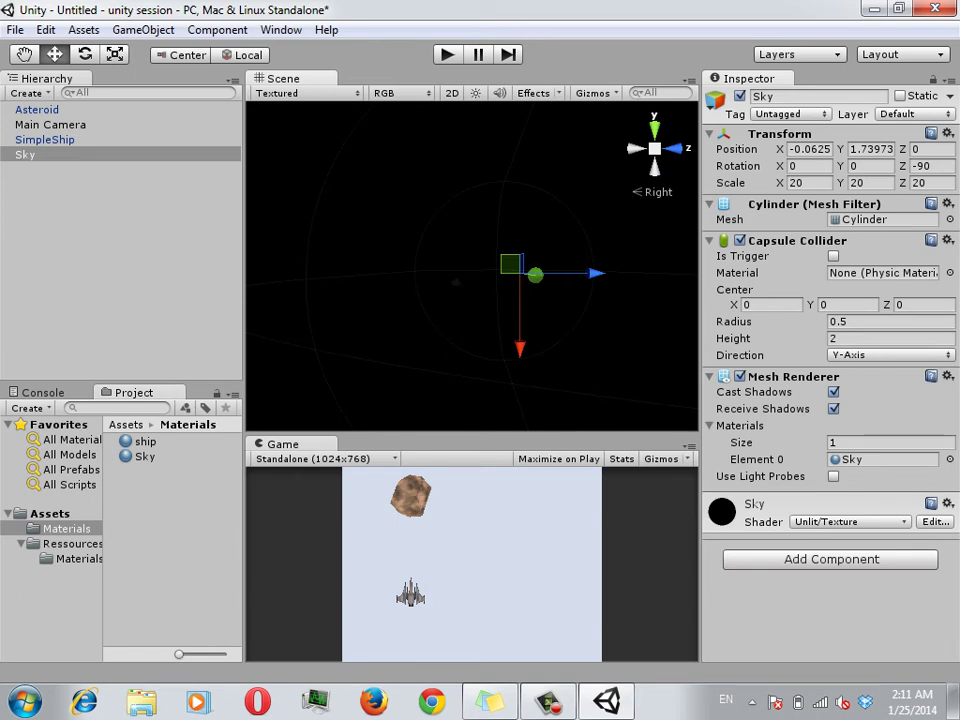
scroll(472, 265, down, 3)
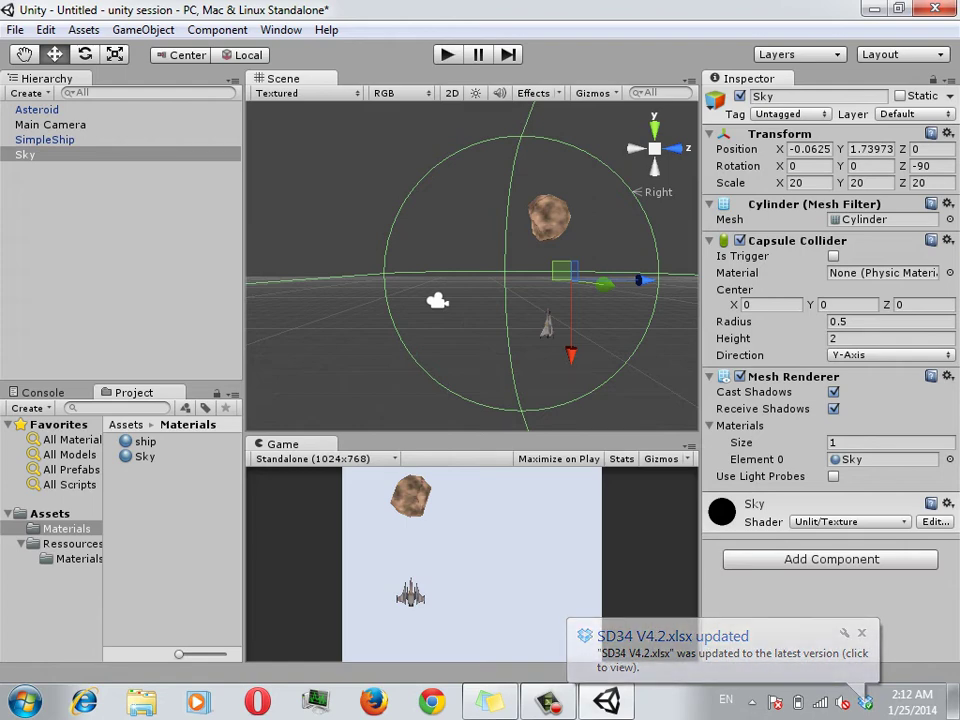
Drag the Sky's Position Z back to 20.7945 and reframe the Scene view.
drag(640, 280, 862, 280)
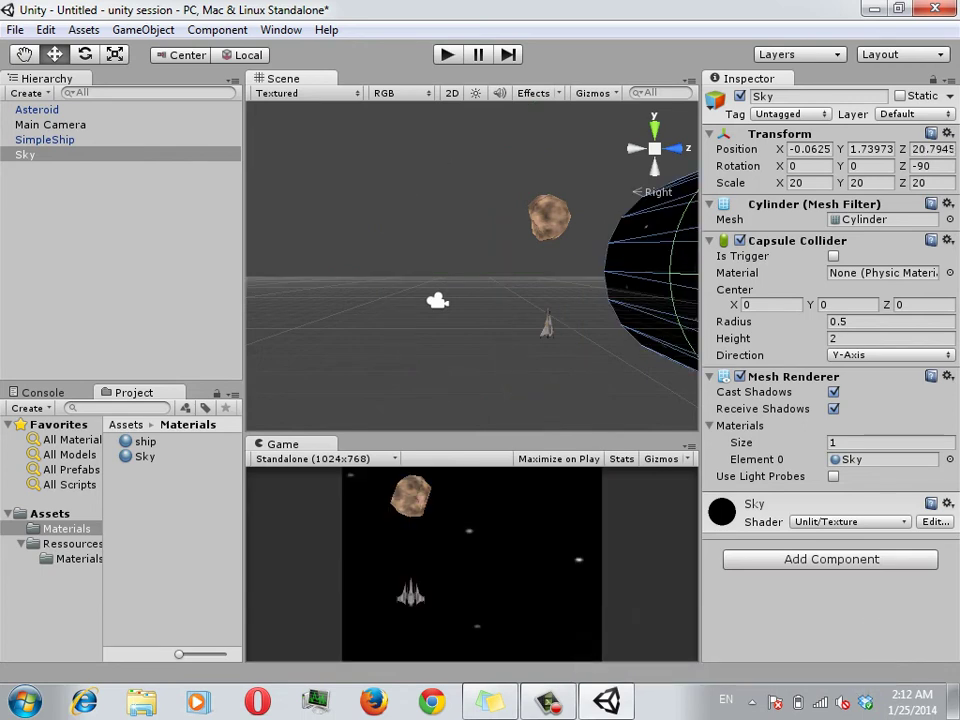
middle_drag(540, 300, 440, 305)
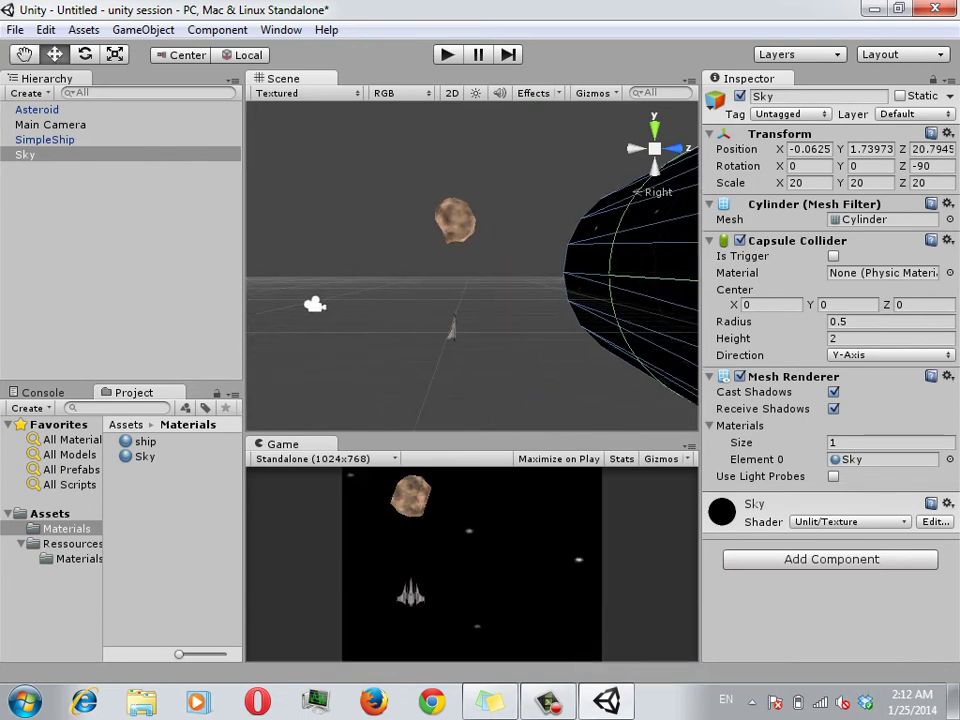
Slide SimpleShip right to Position X 0.2163 and show the Ressources folder's assets.
click(455, 220)
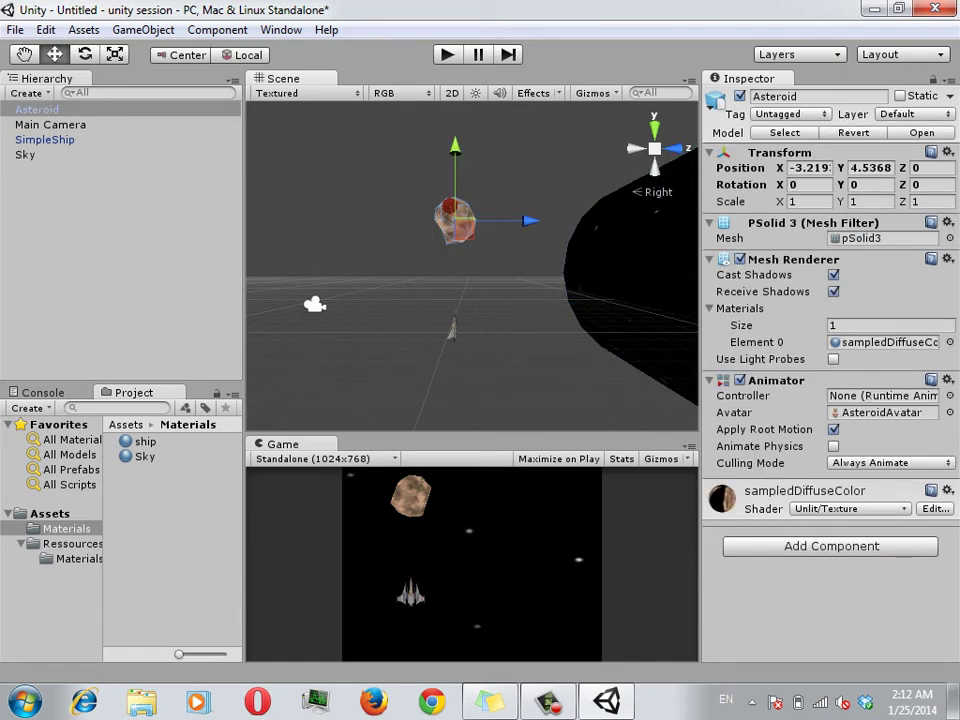
click(451, 328)
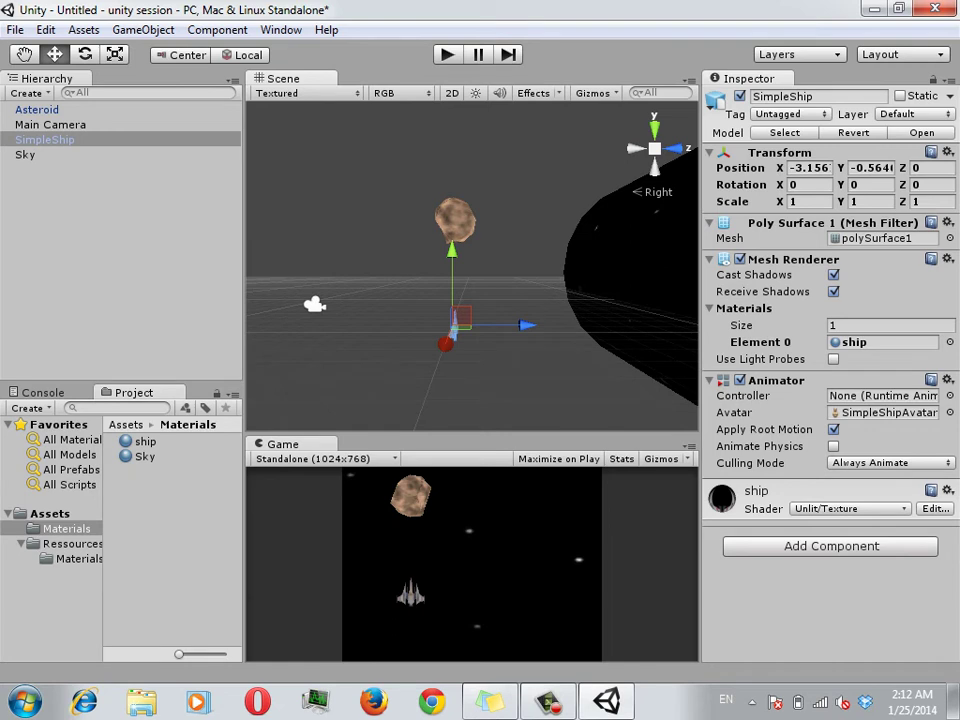
click(675, 148)
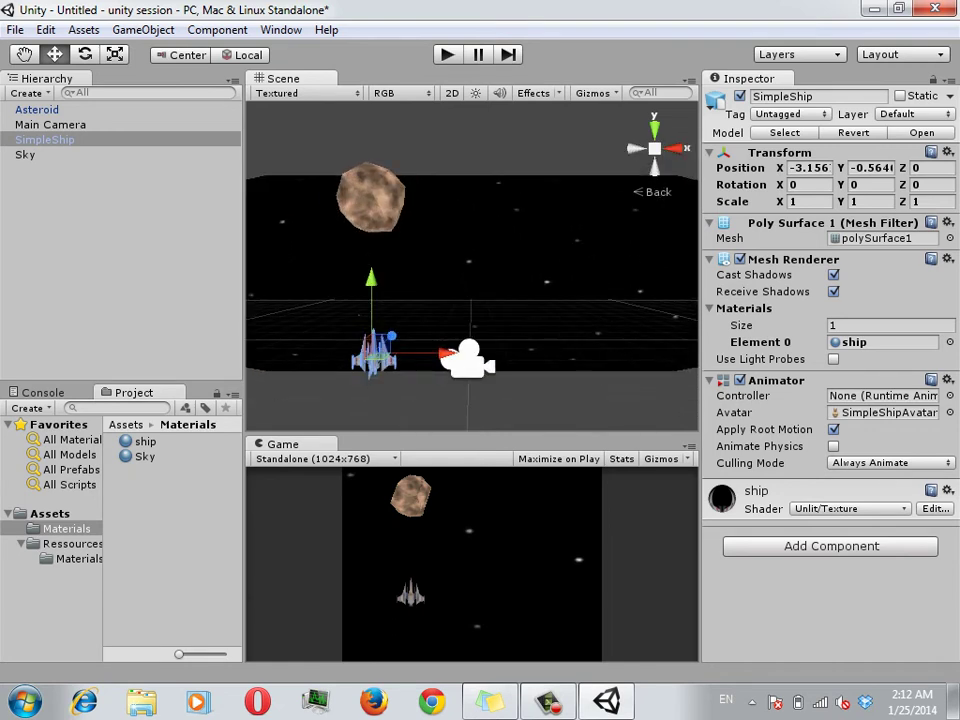
drag(449, 353, 553, 353)
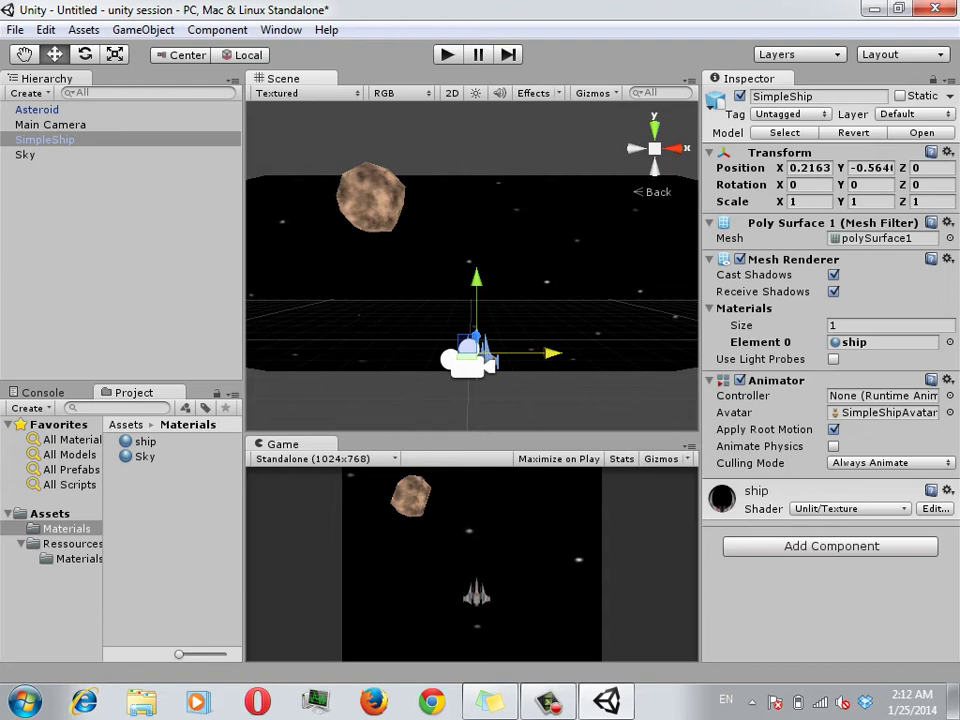
click(70, 543)
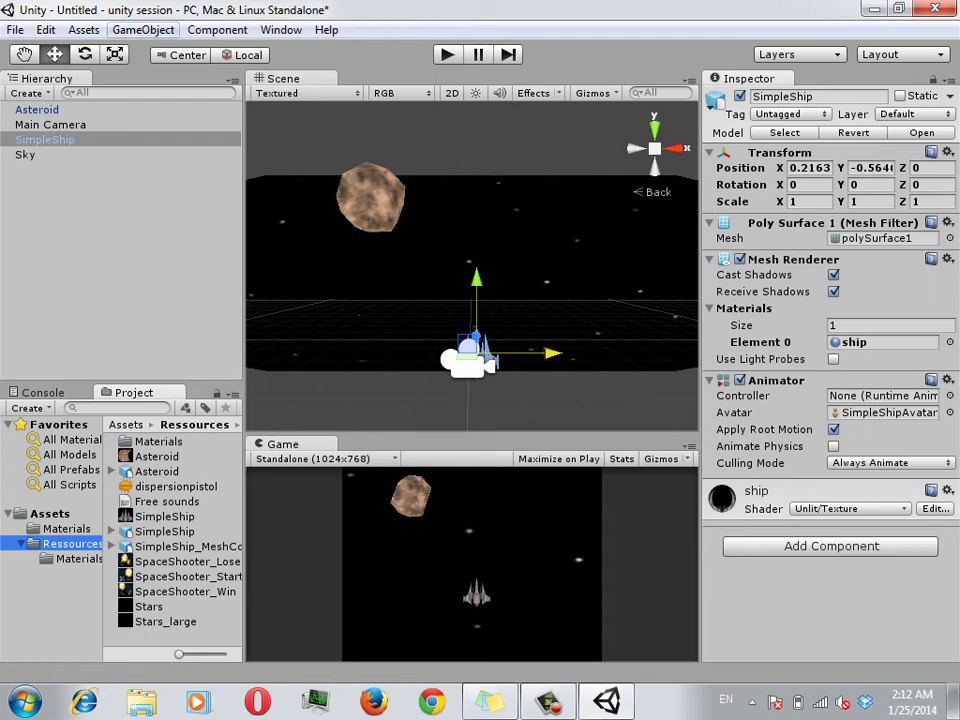
Bring up the GameObject > Create Other submenu listing Capsule.
click(143, 29)
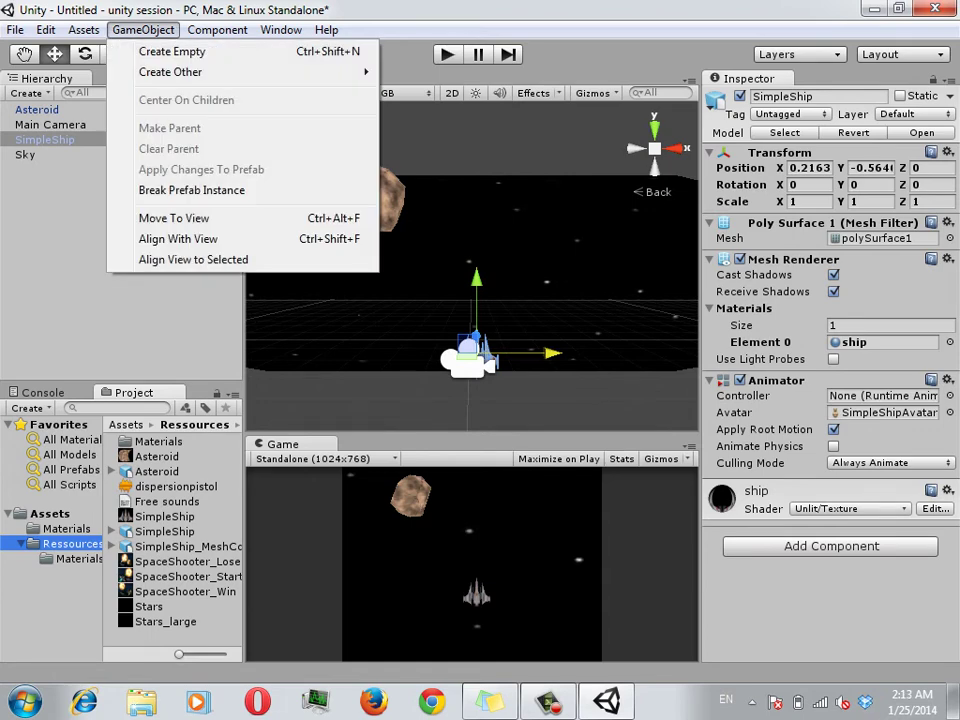
mouse_move(170, 72)
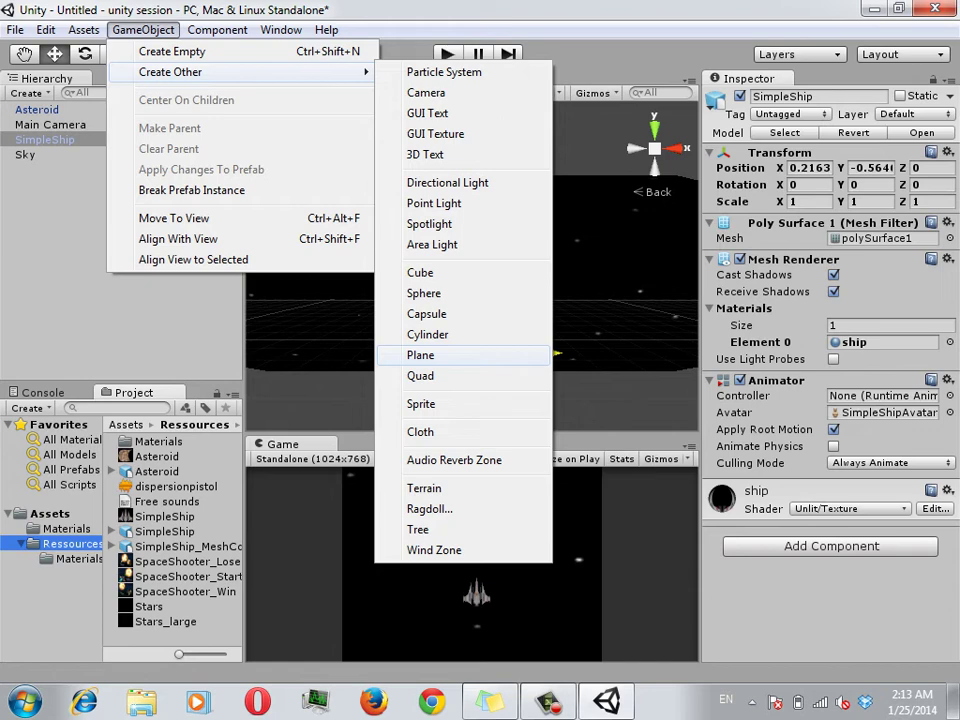
click(420, 355)
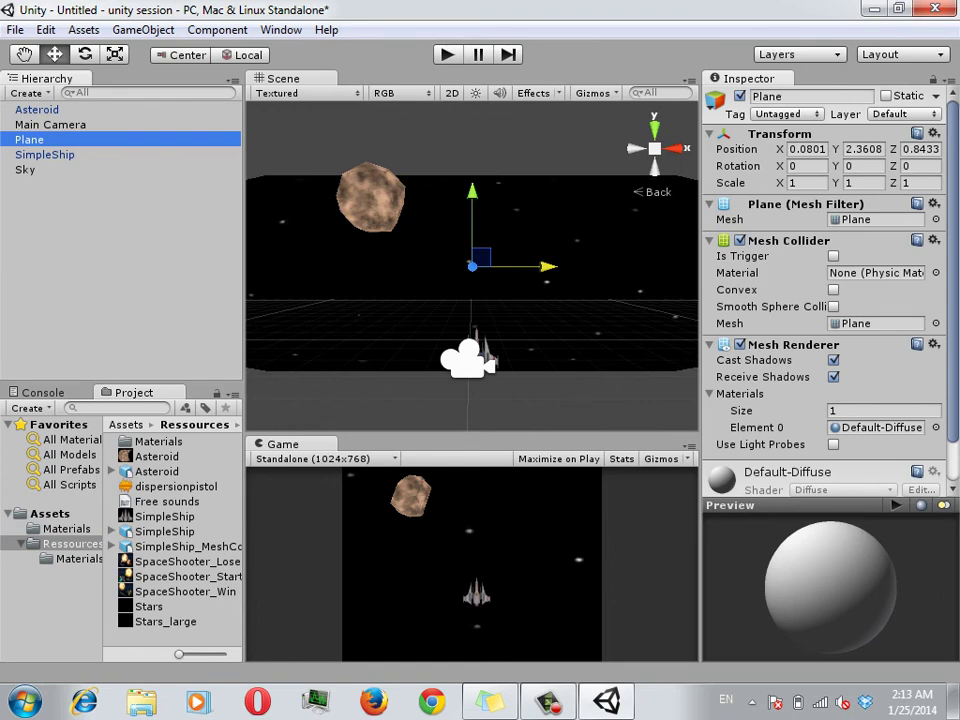
drag(472, 210, 472, 97)
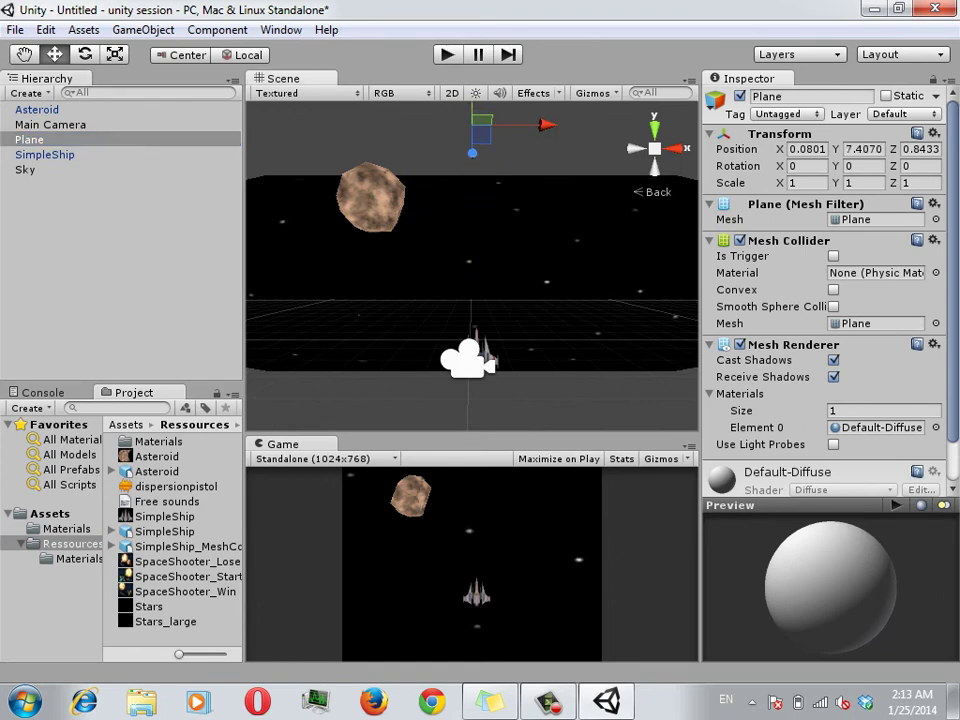
double_click(29, 139)
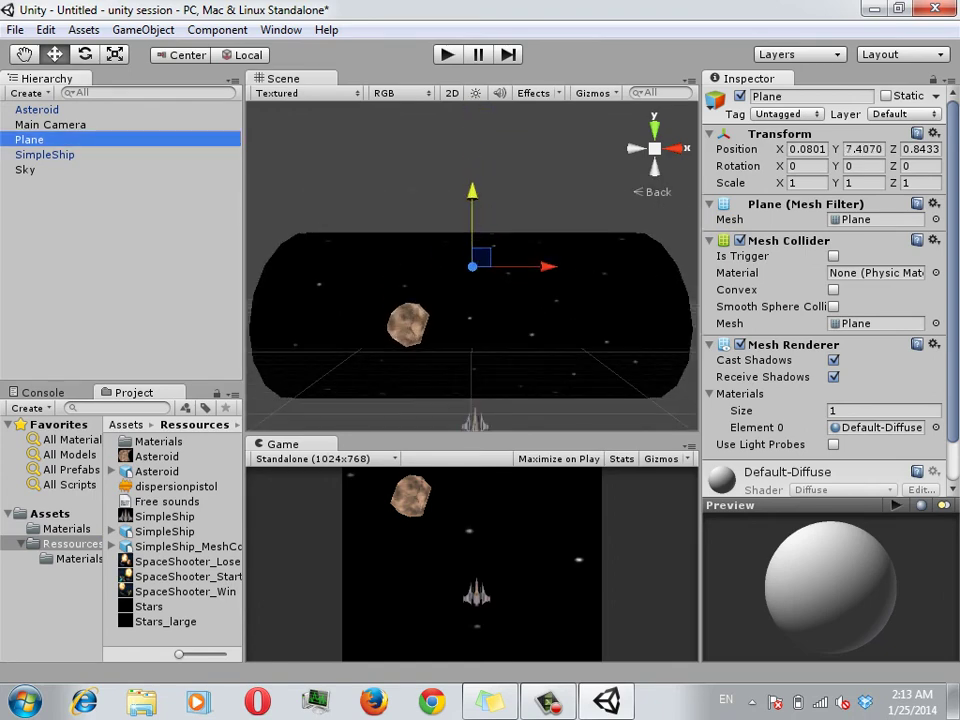
scroll(473, 265, down, 5)
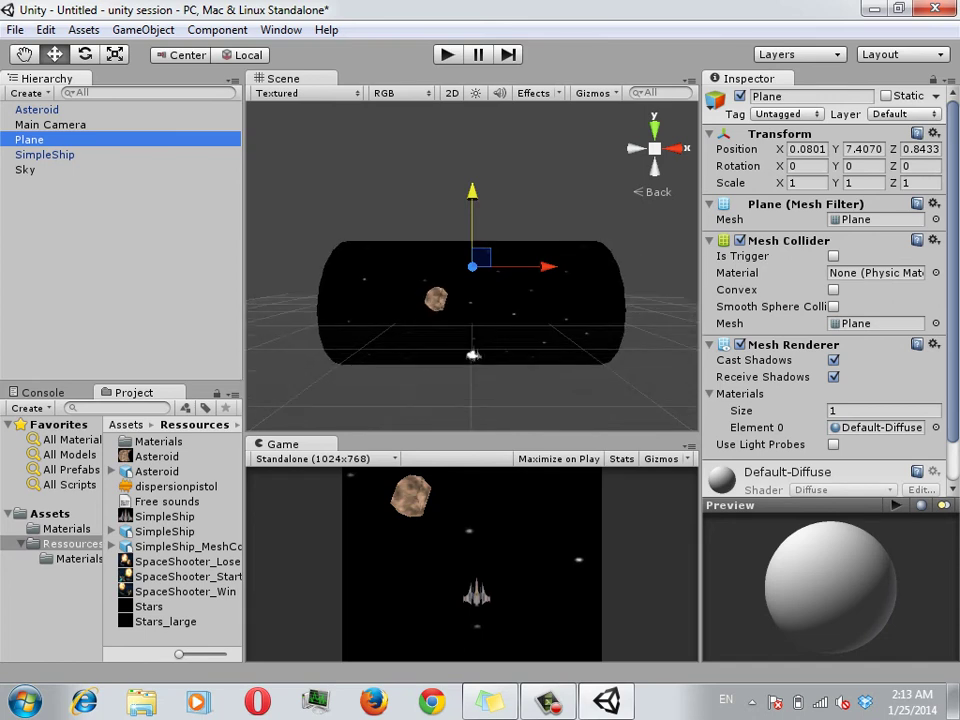
scroll(472, 300, down, 2)
drag(472, 230, 472, 172)
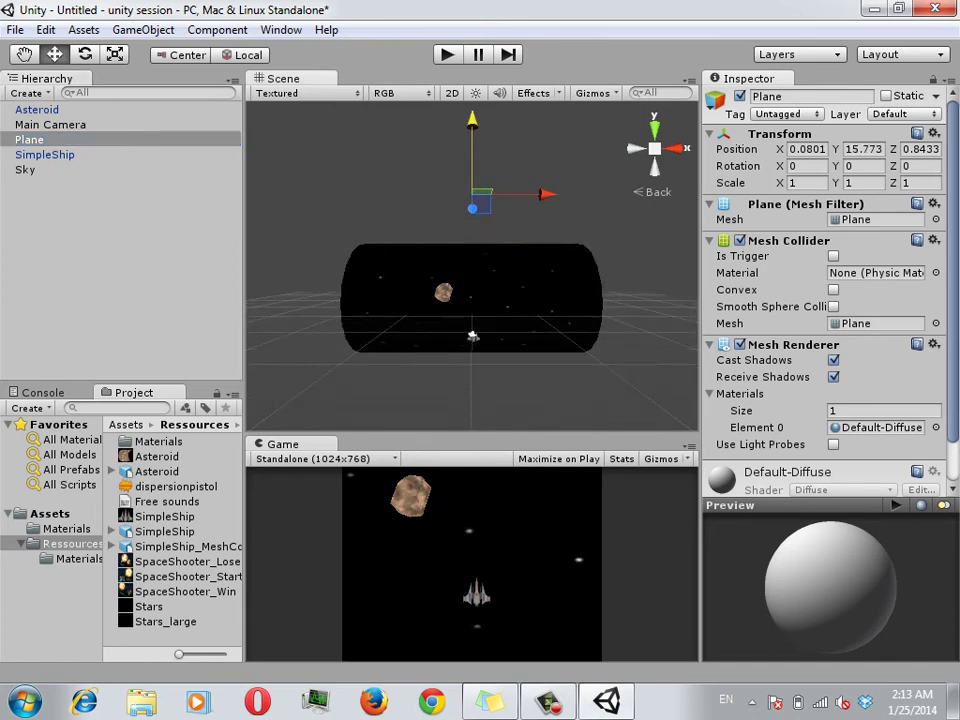
alt+drag(472, 300, 480, 340)
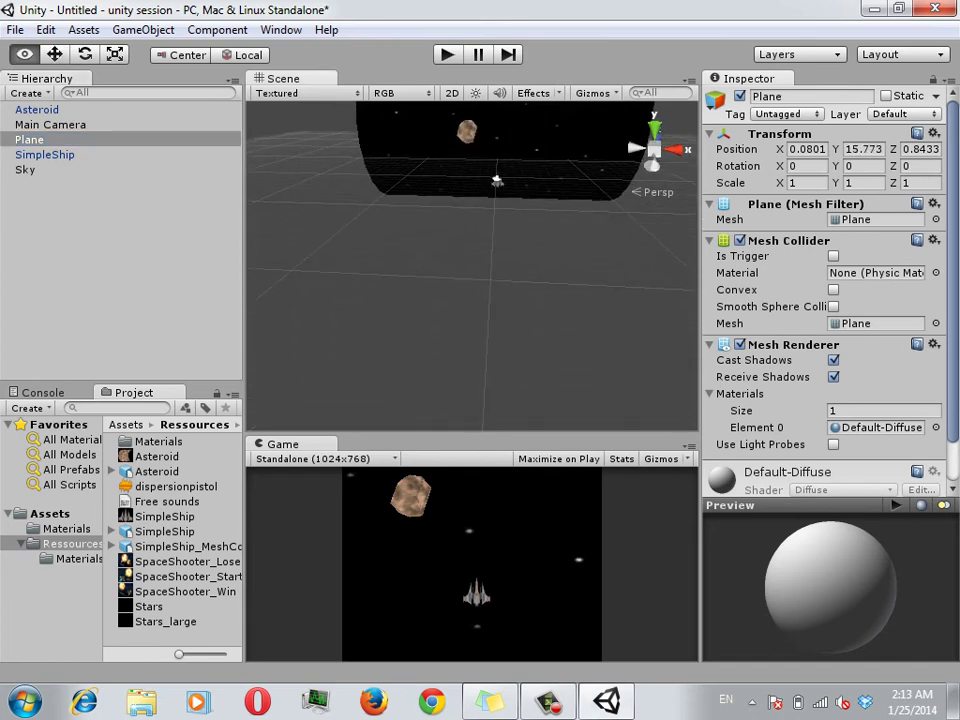
double_click(28, 139)
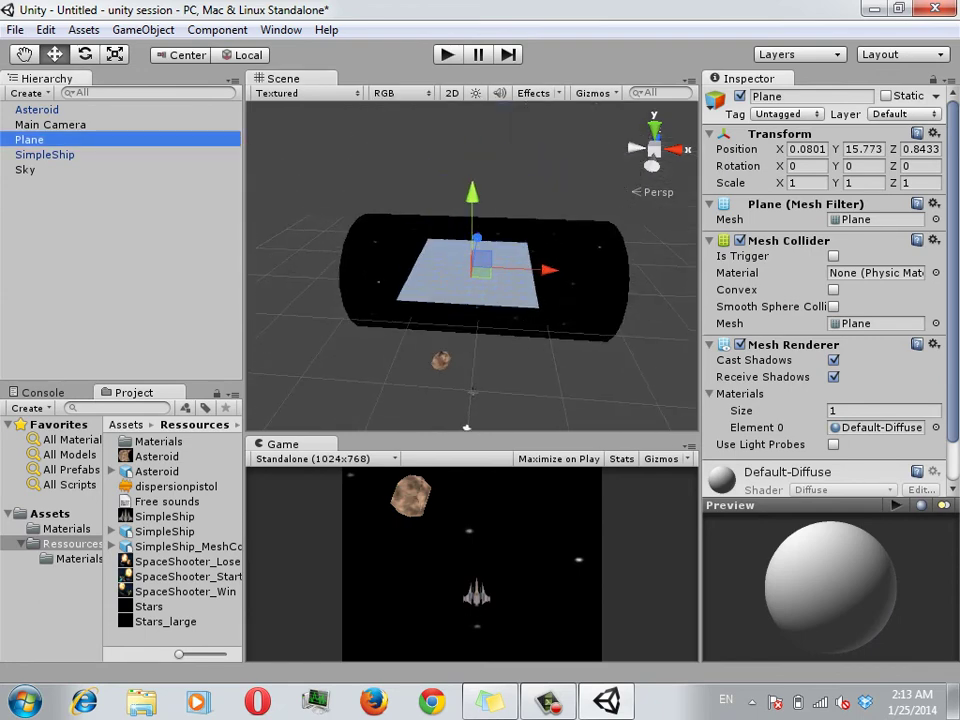
alt+drag(470, 330, 466, 250)
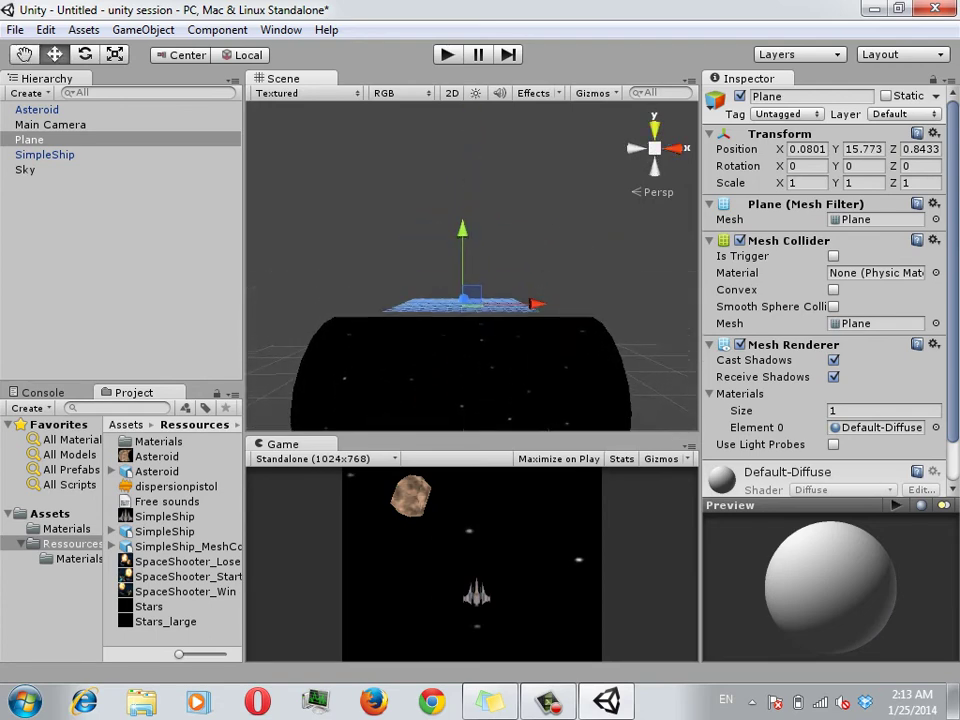
click(655, 140)
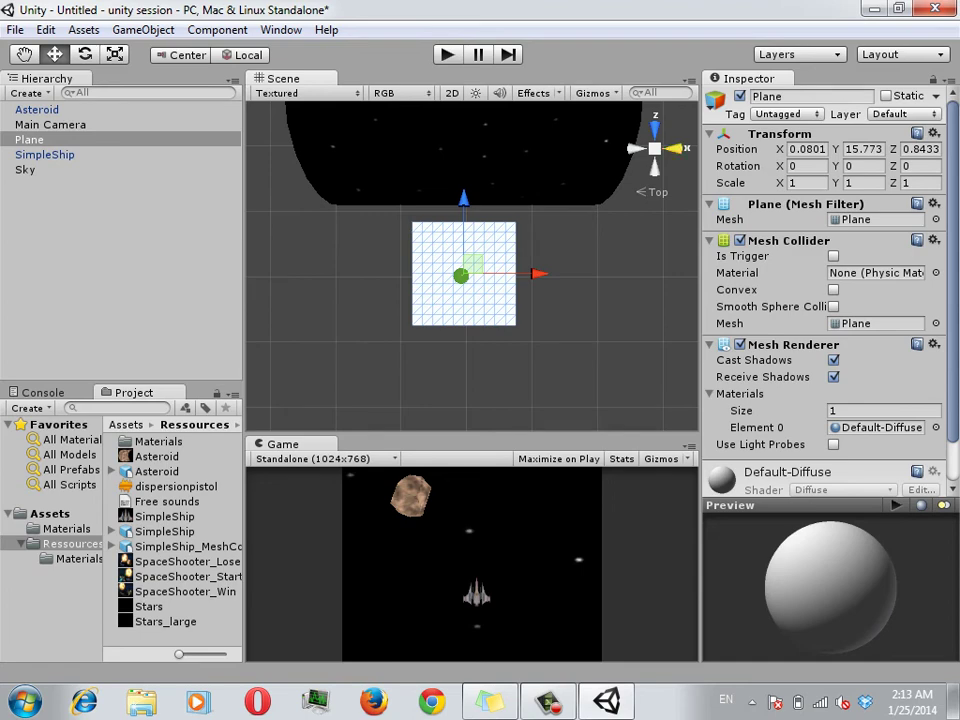
click(670, 149)
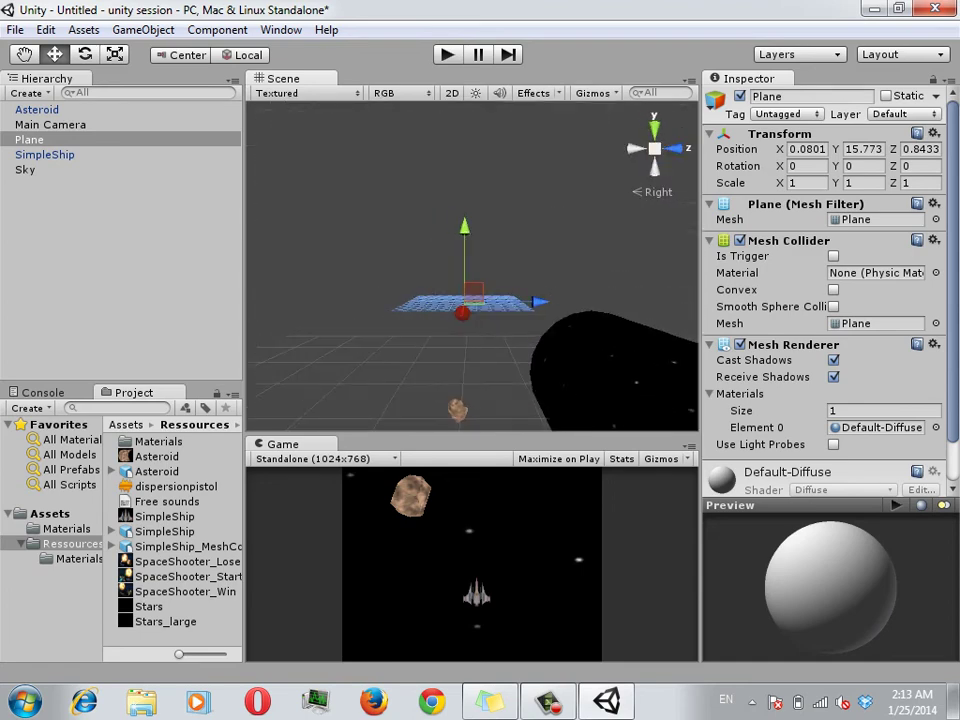
double_click(29, 139)
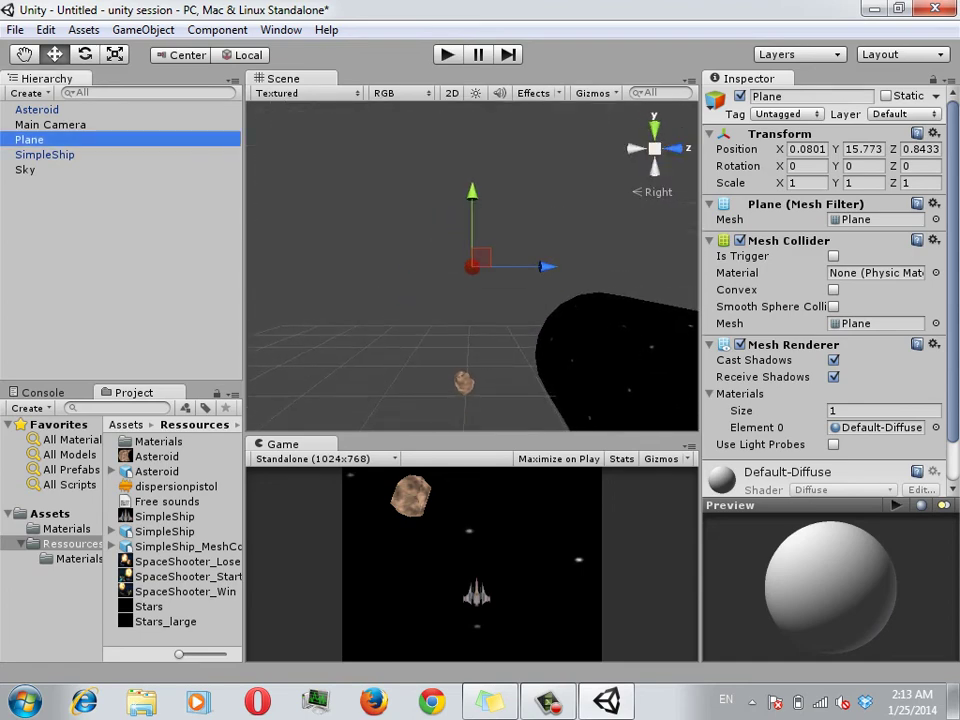
click(654, 170)
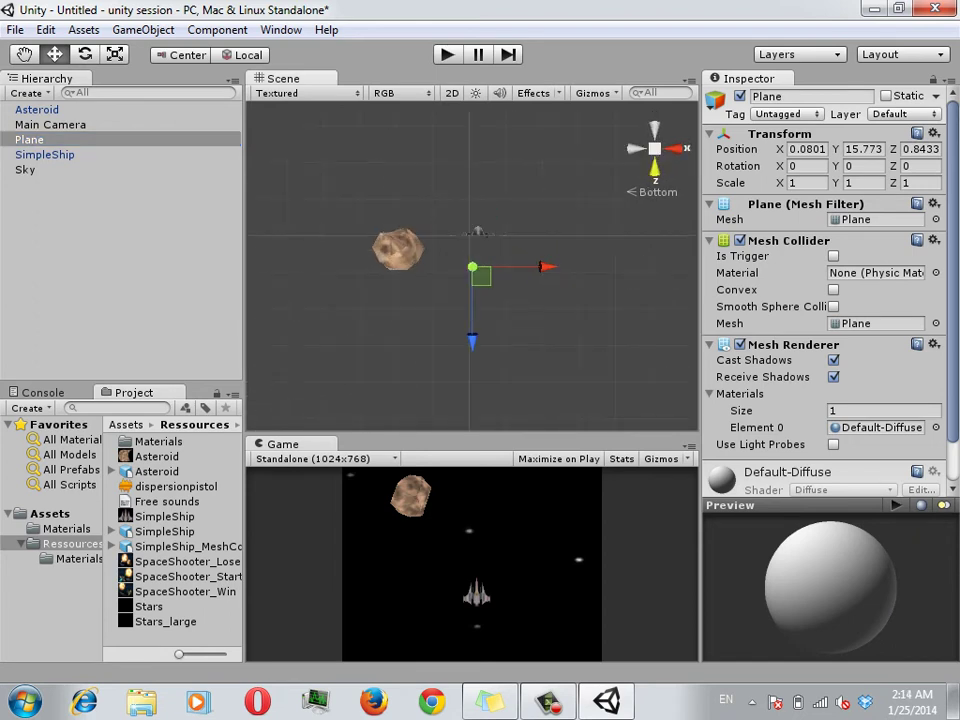
click(654, 168)
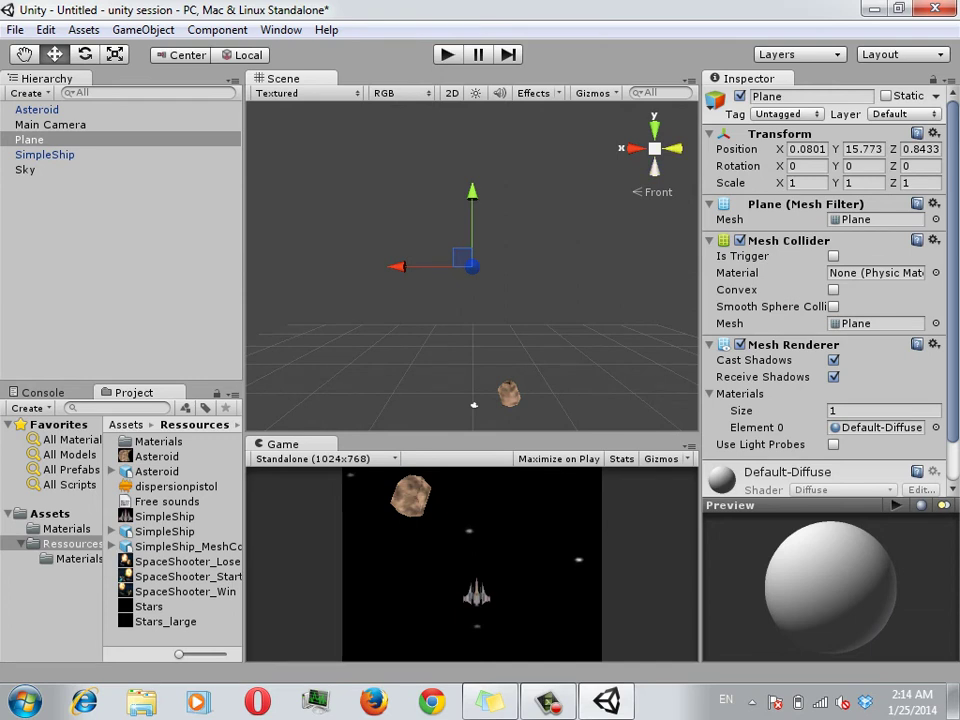
click(660, 148)
click(636, 148)
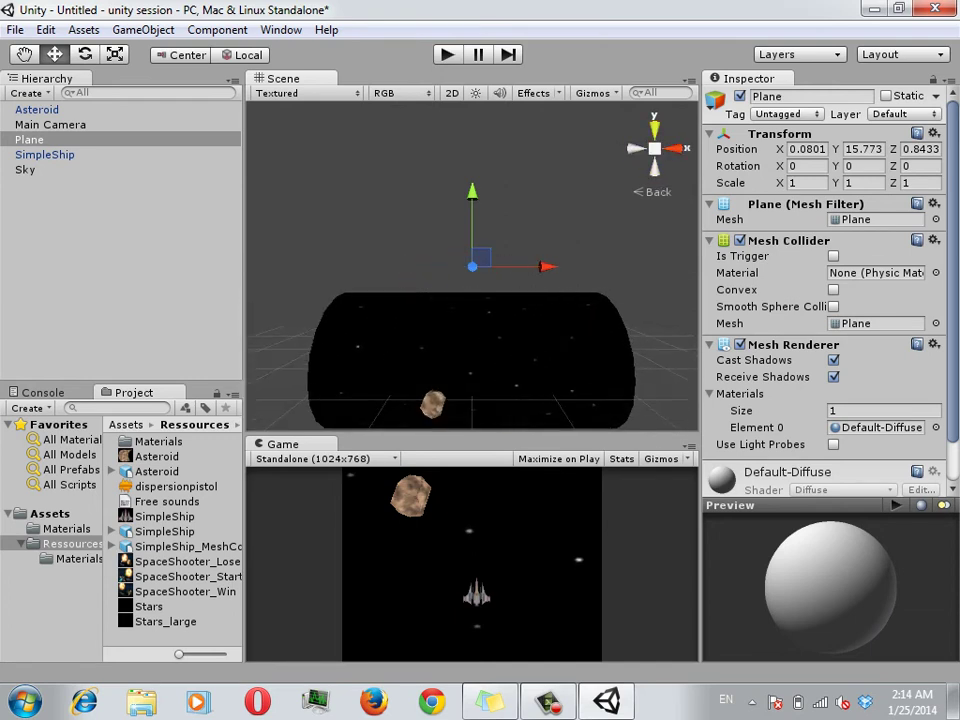
click(654, 130)
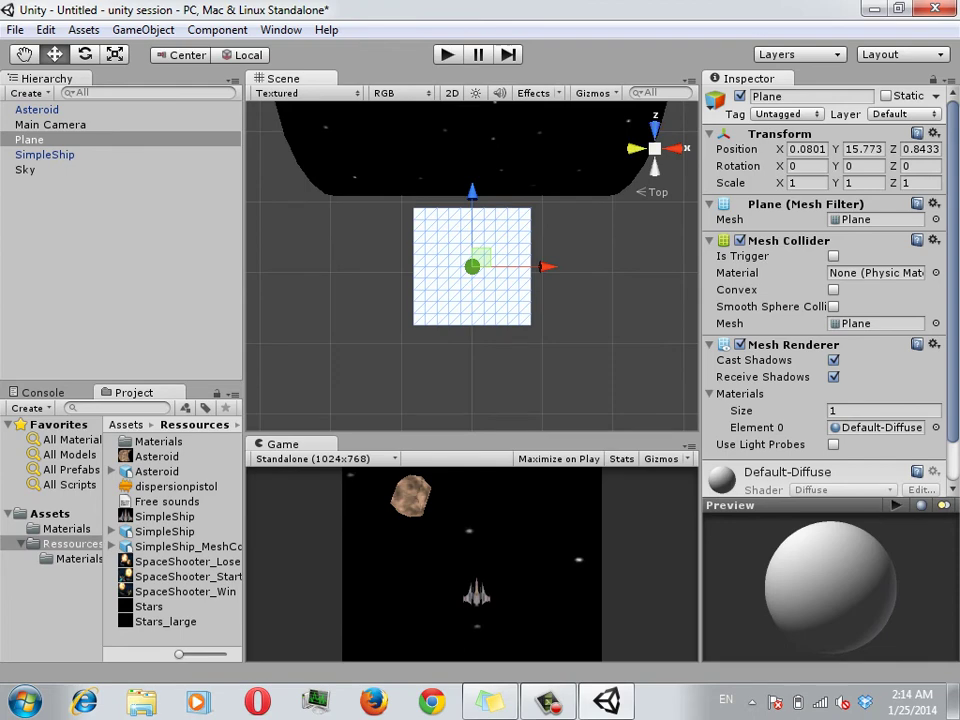
click(50, 124)
click(29, 139)
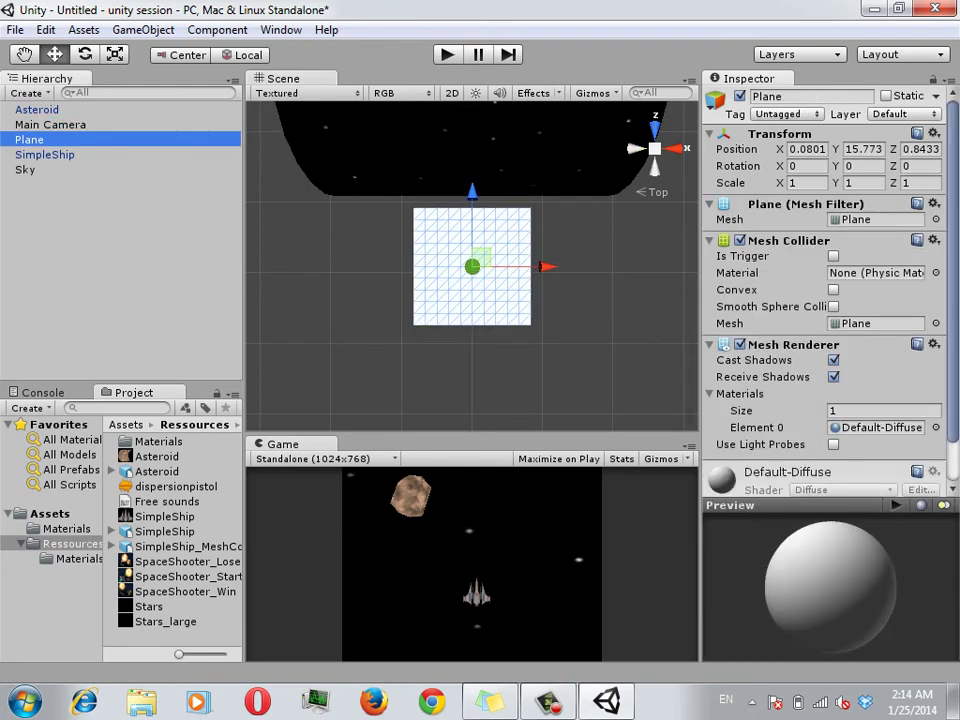
key(Delete)
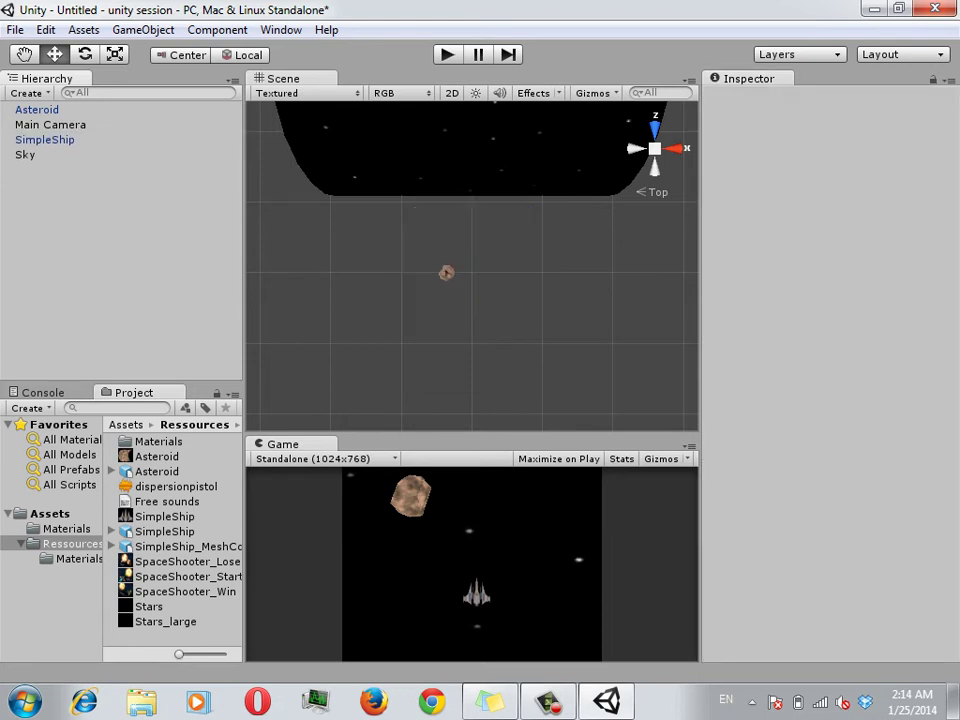
Zoom the back Scene view toward the ship and bring up GameObject > Create Other.
click(654, 126)
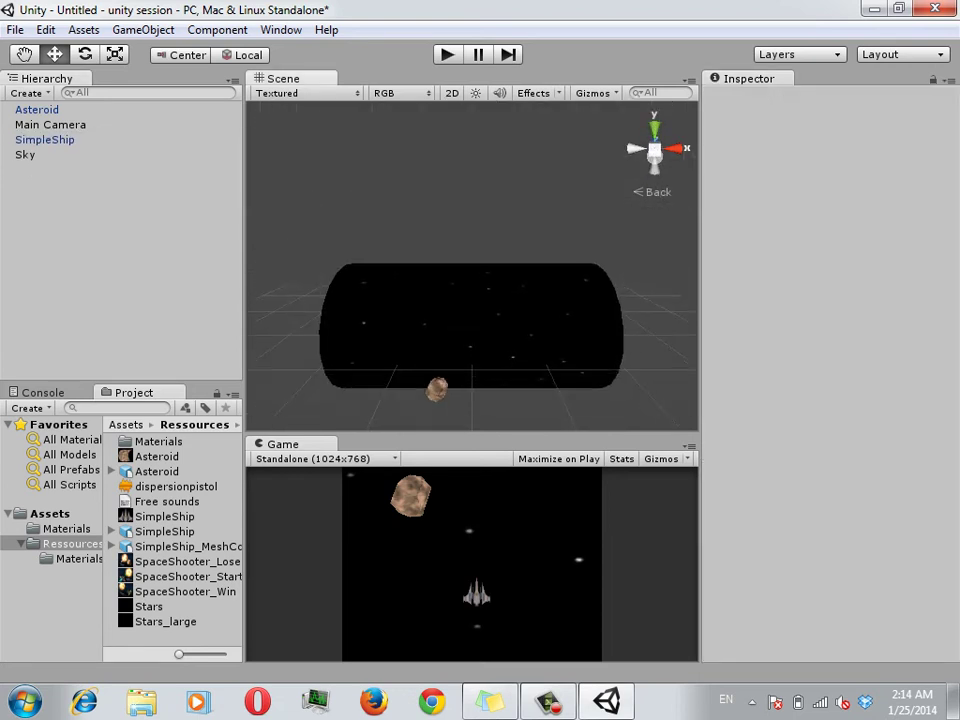
scroll(472, 300, up, 3)
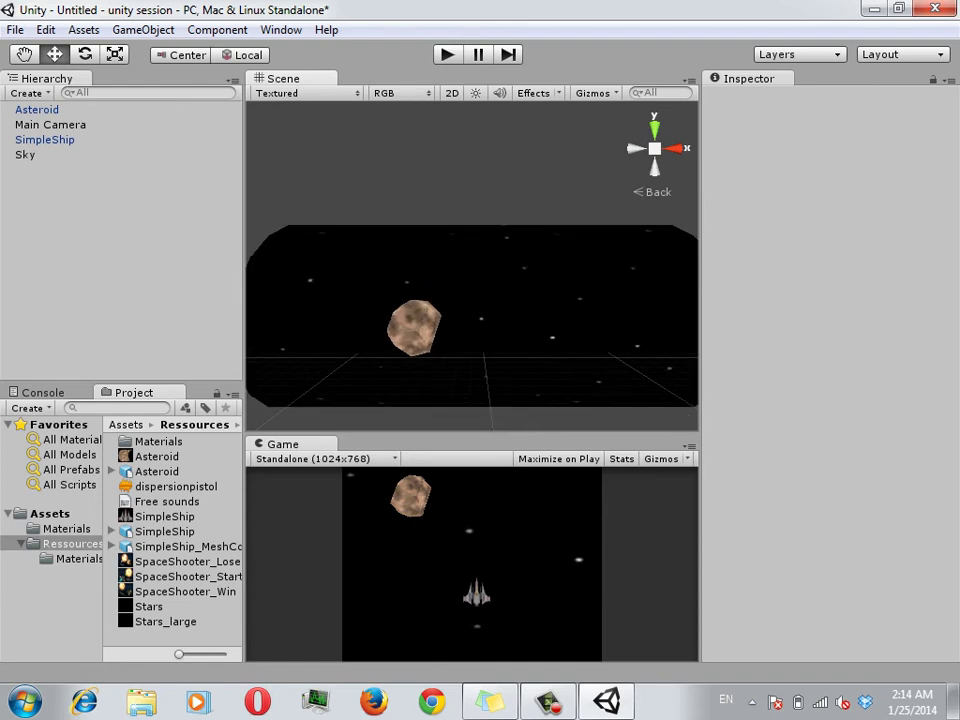
scroll(472, 300, up, 3)
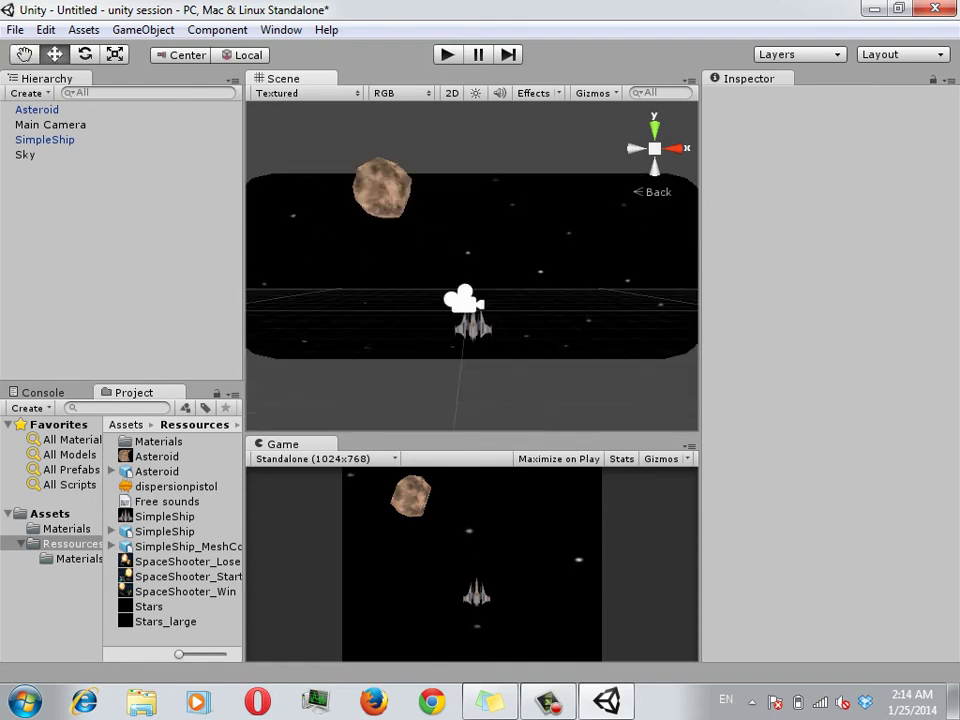
click(142, 29)
mouse_move(170, 72)
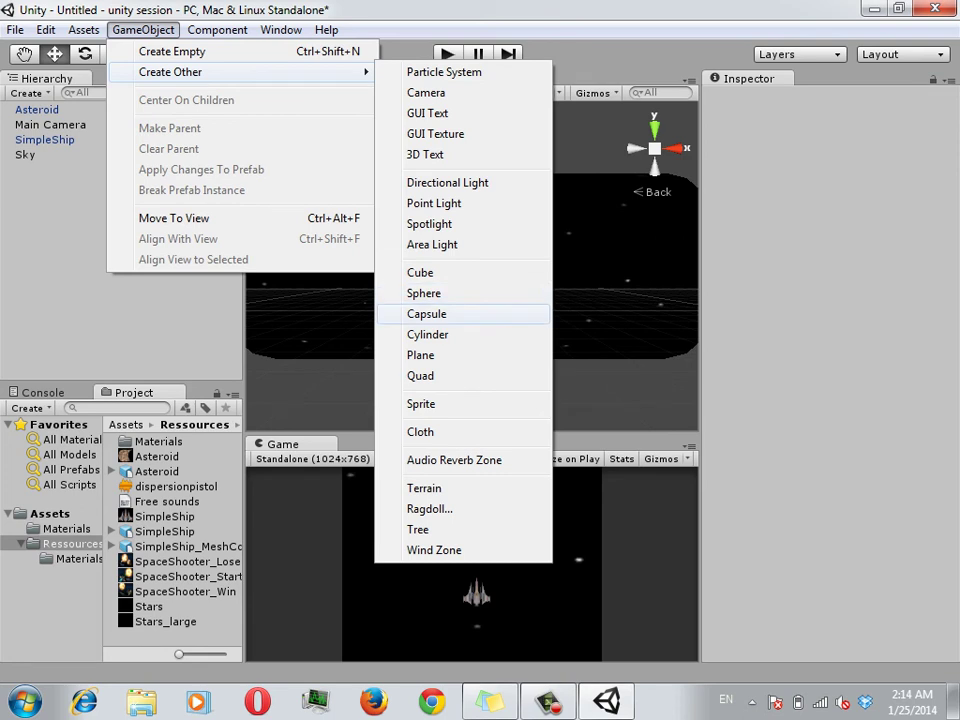
Add a Capsule and set its X scale to 1 with the Scale tool.
click(427, 314)
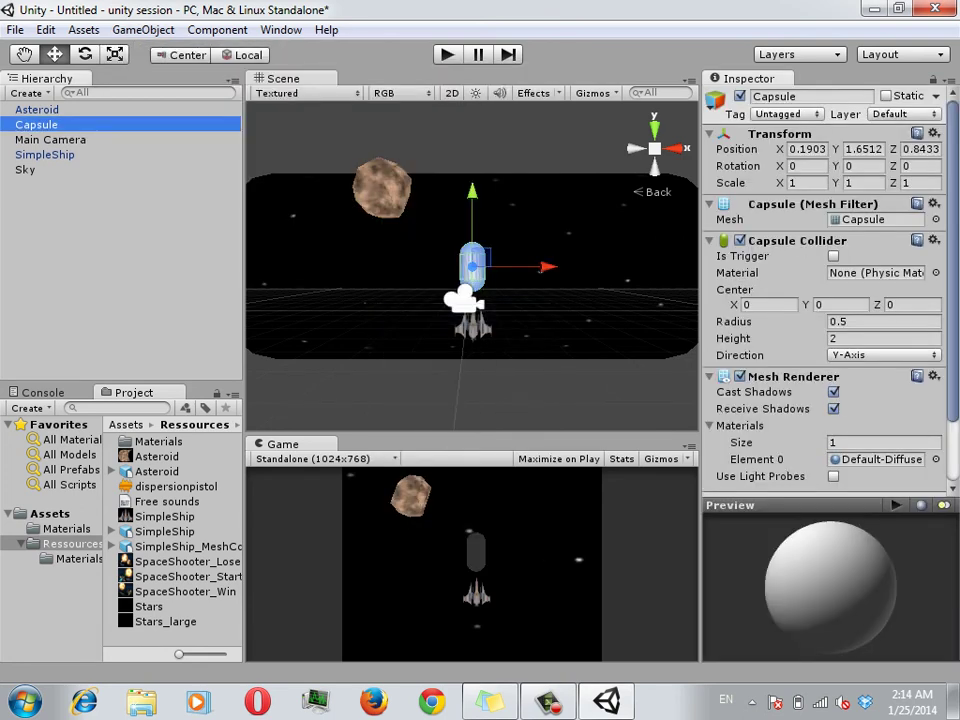
key(r)
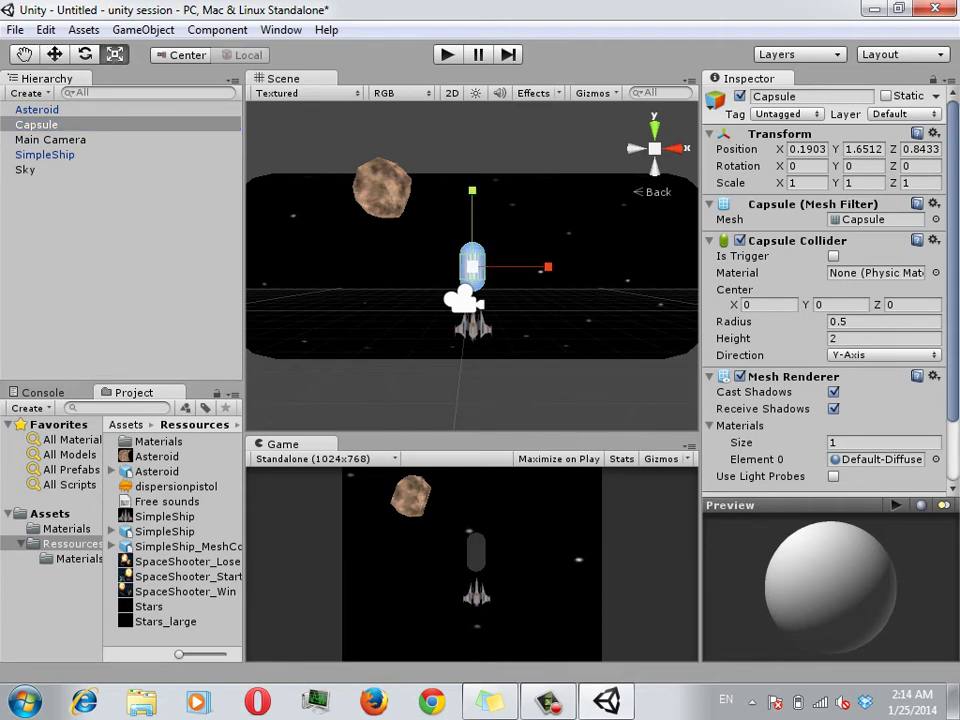
scroll(472, 266, up, 5)
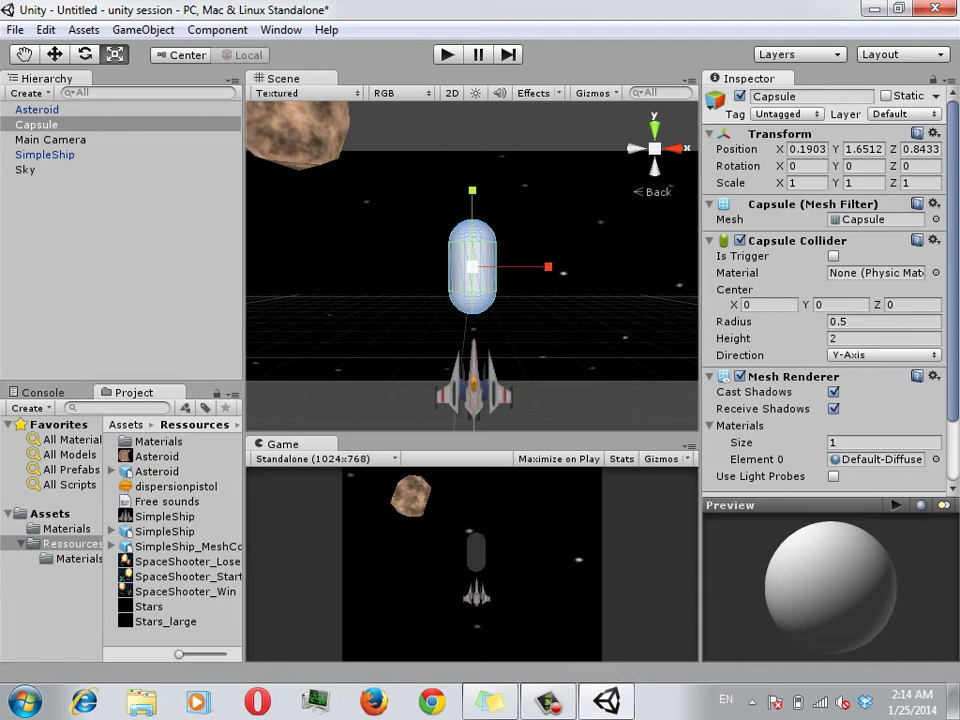
mouse_move(548, 266)
mouse_down()
mouse_move(600, 266)
mouse_move(491, 266)
mouse_move(528, 266)
mouse_up()
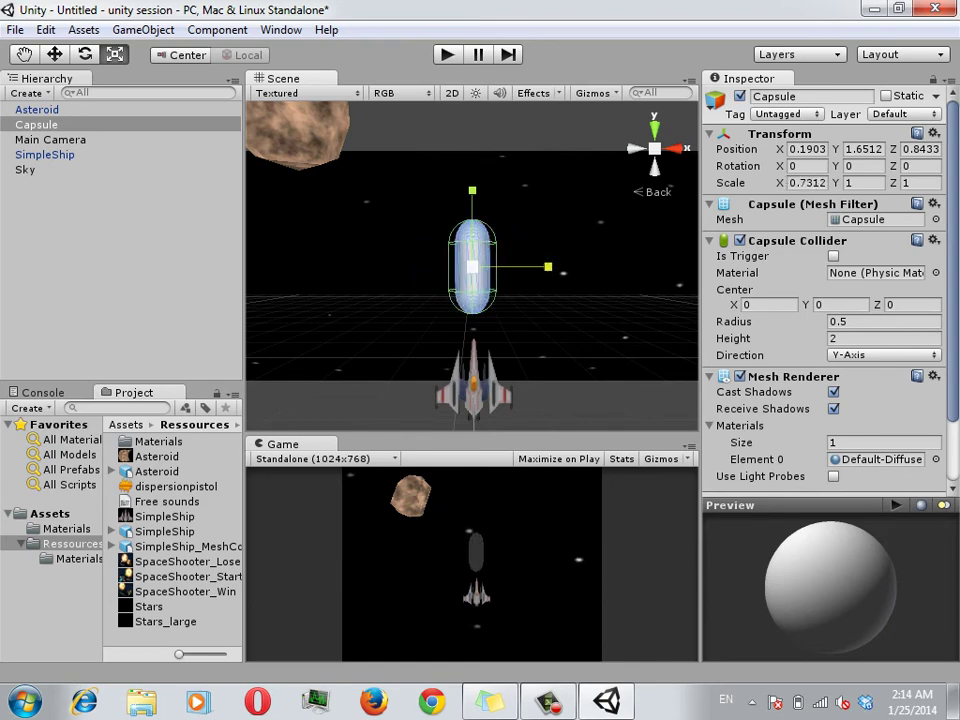
click(808, 183)
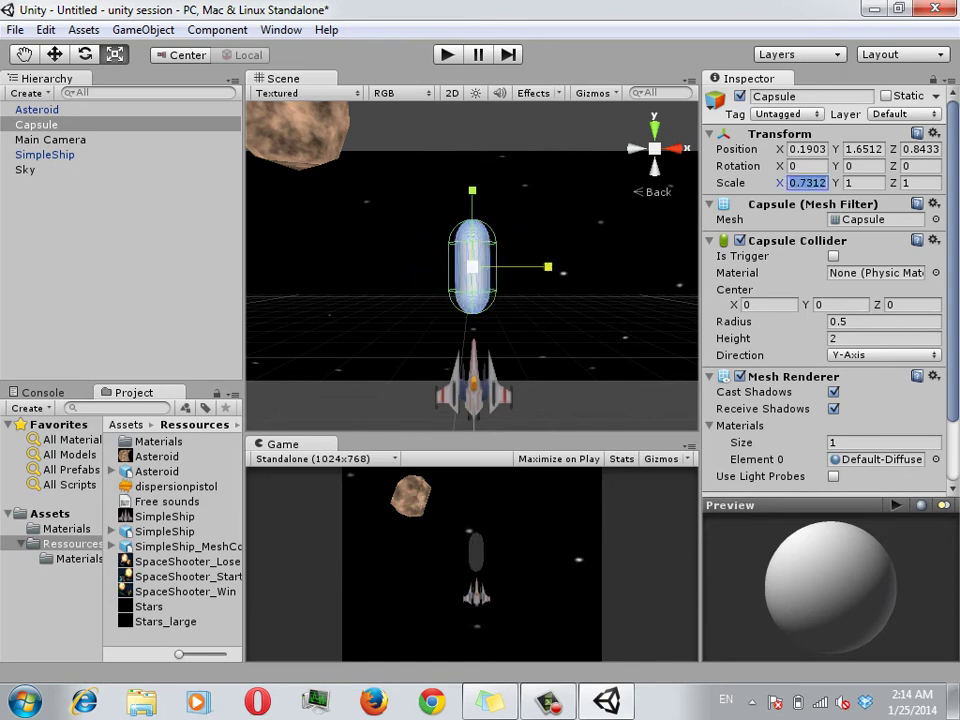
text(1)
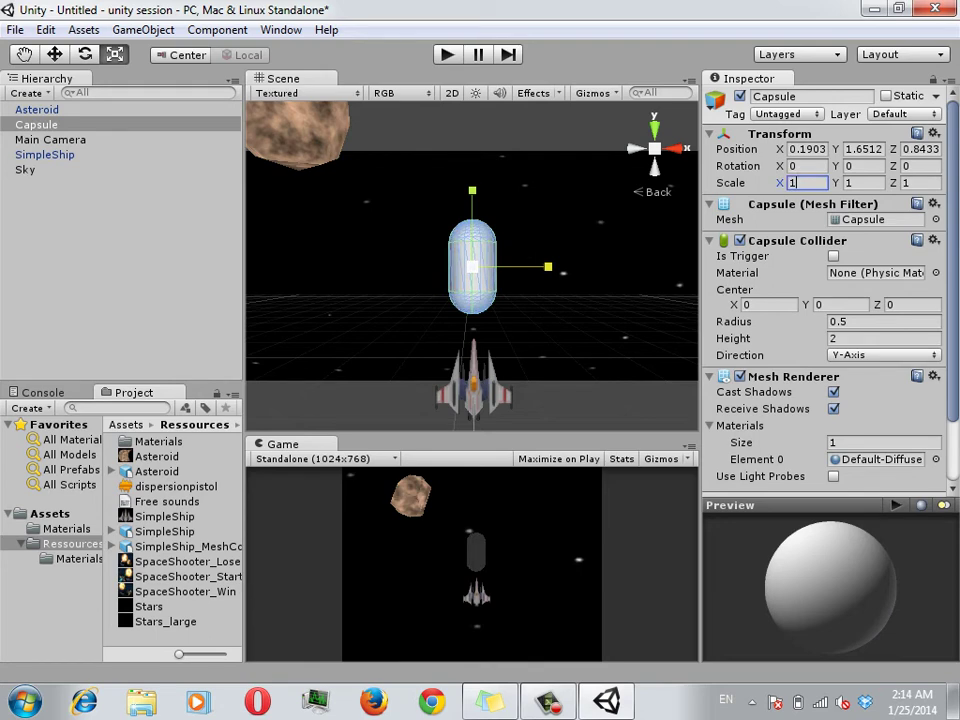
Shrink the Capsule to about 0.31 × 0.32 × 0.31 bullet size and frame it.
drag(472, 266, 425, 286)
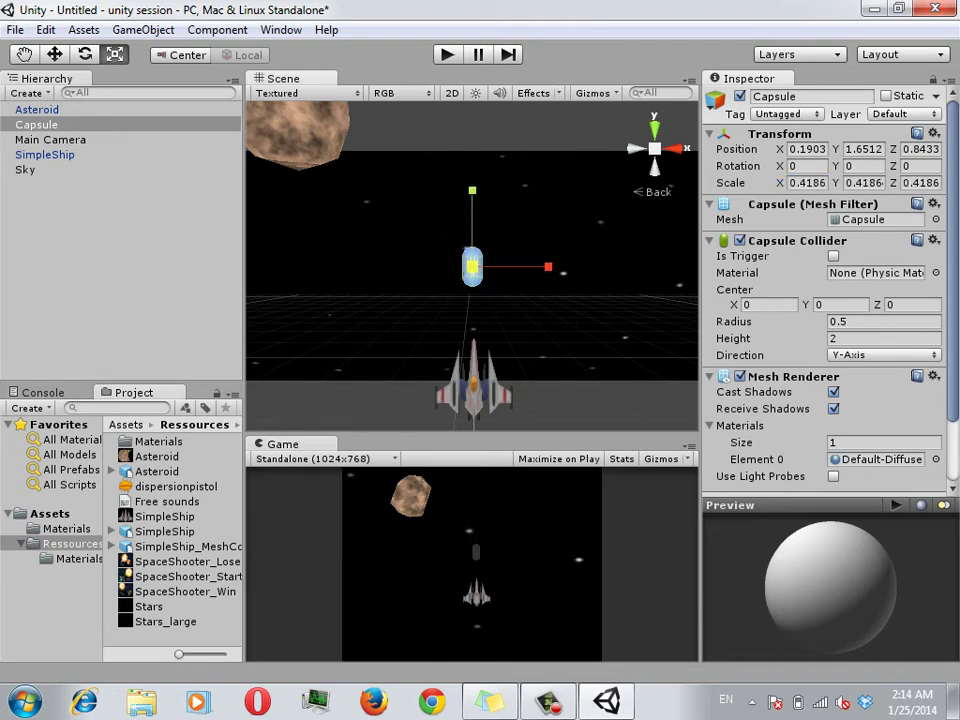
drag(472, 190, 472, 162)
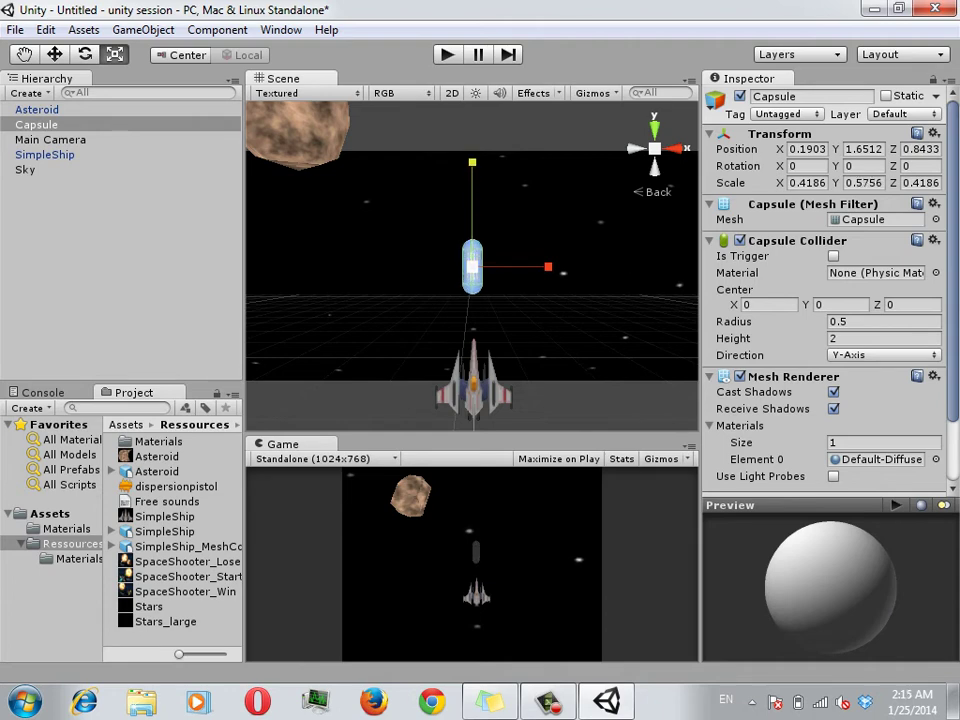
drag(472, 162, 472, 190)
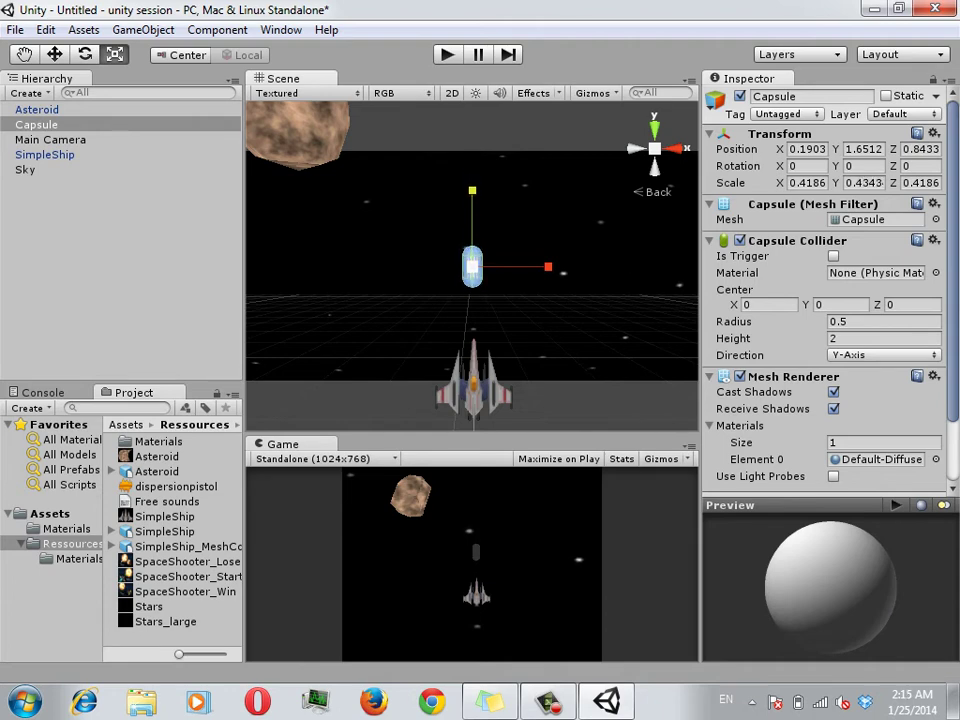
drag(472, 266, 445, 280)
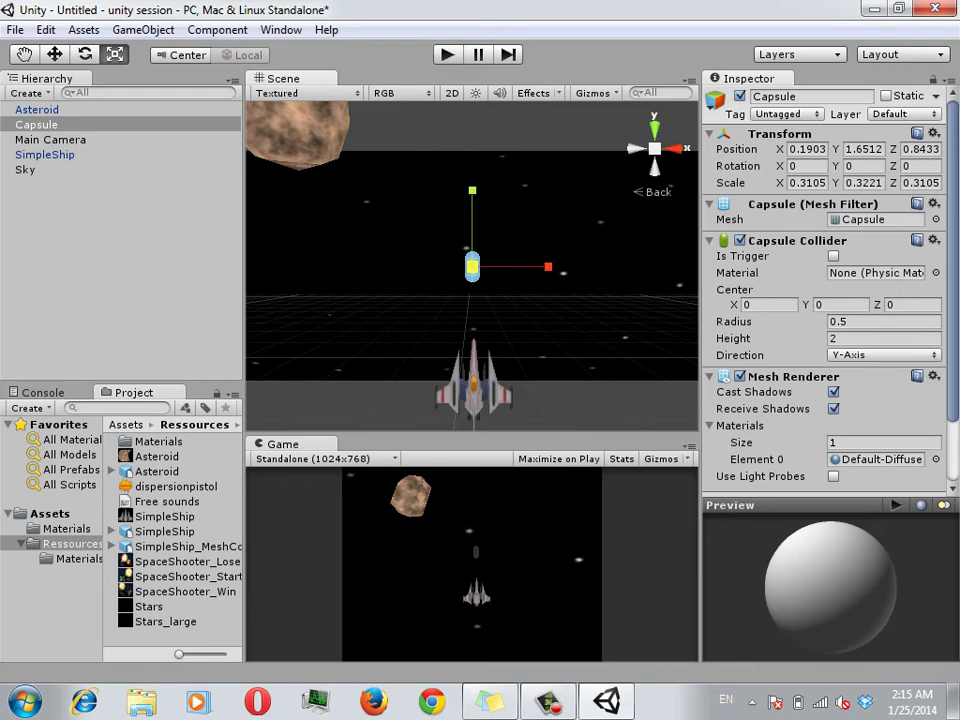
key(f)
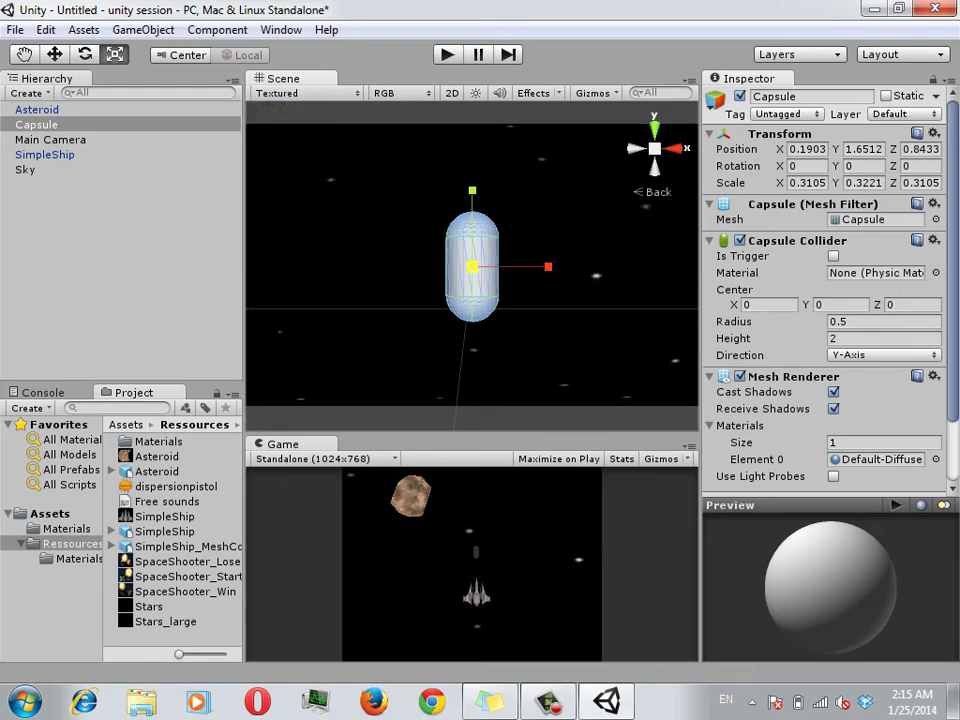
click(66, 528)
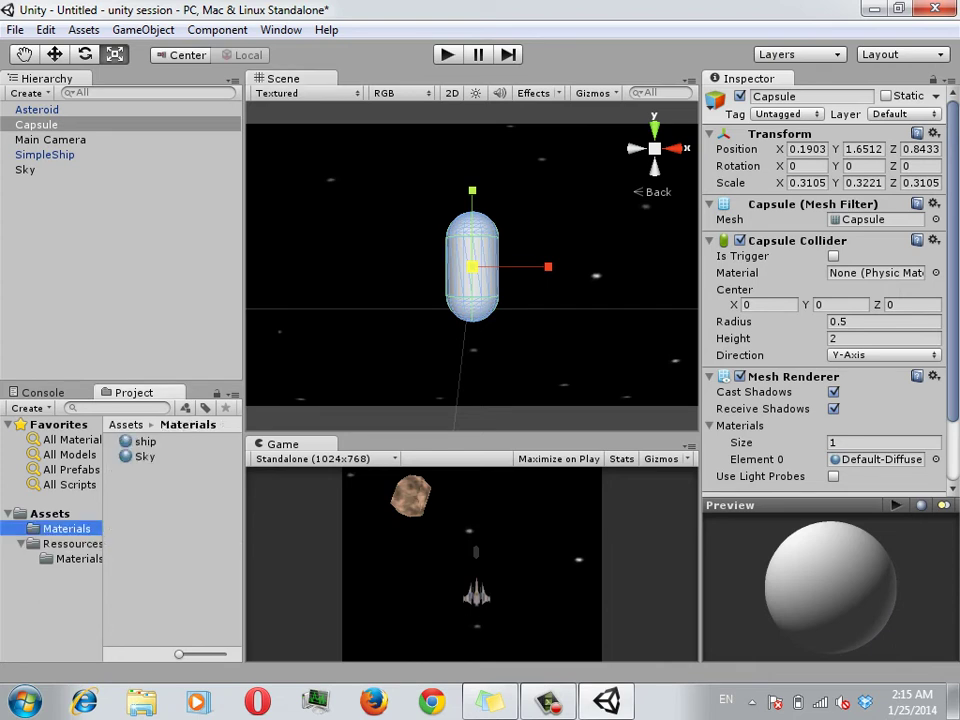
Create a new material named bullet in the Assets/Materials folder.
right_click(66, 528)
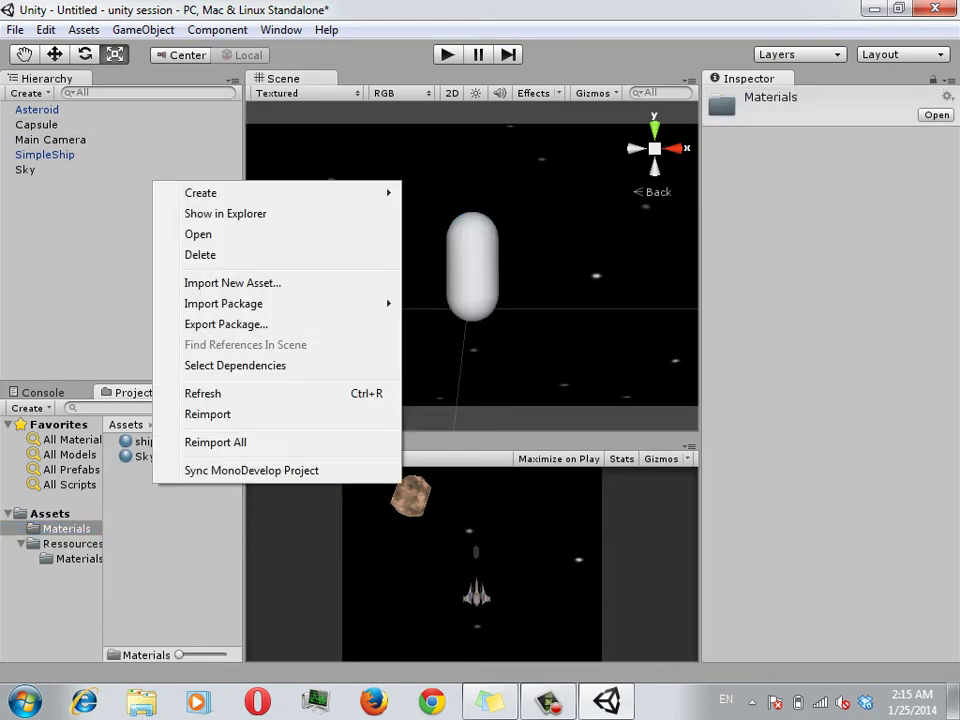
mouse_move(205, 192)
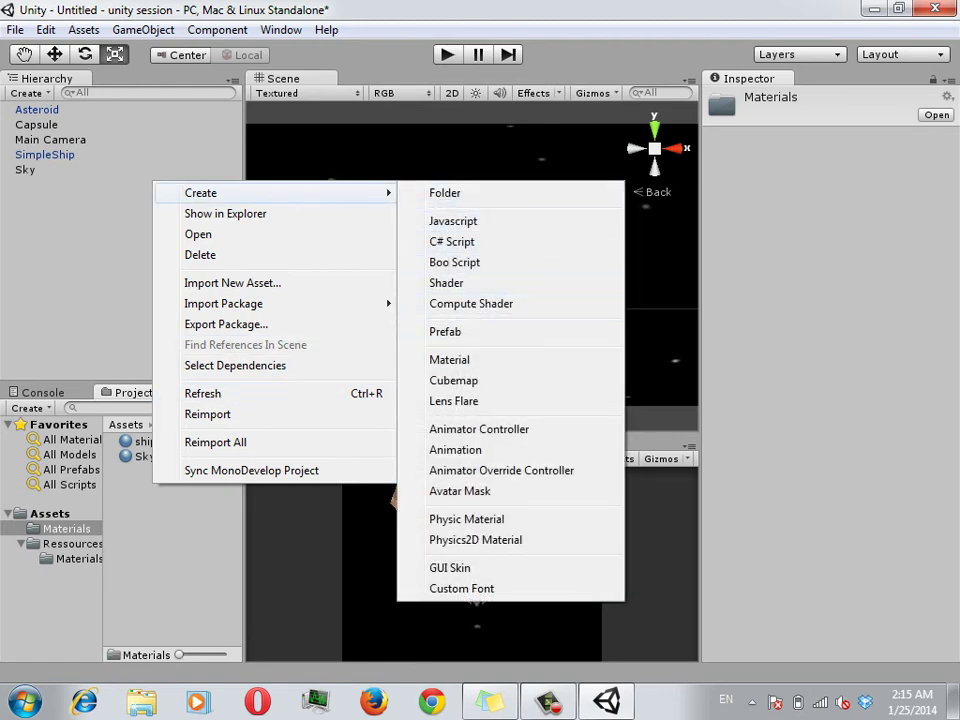
click(449, 359)
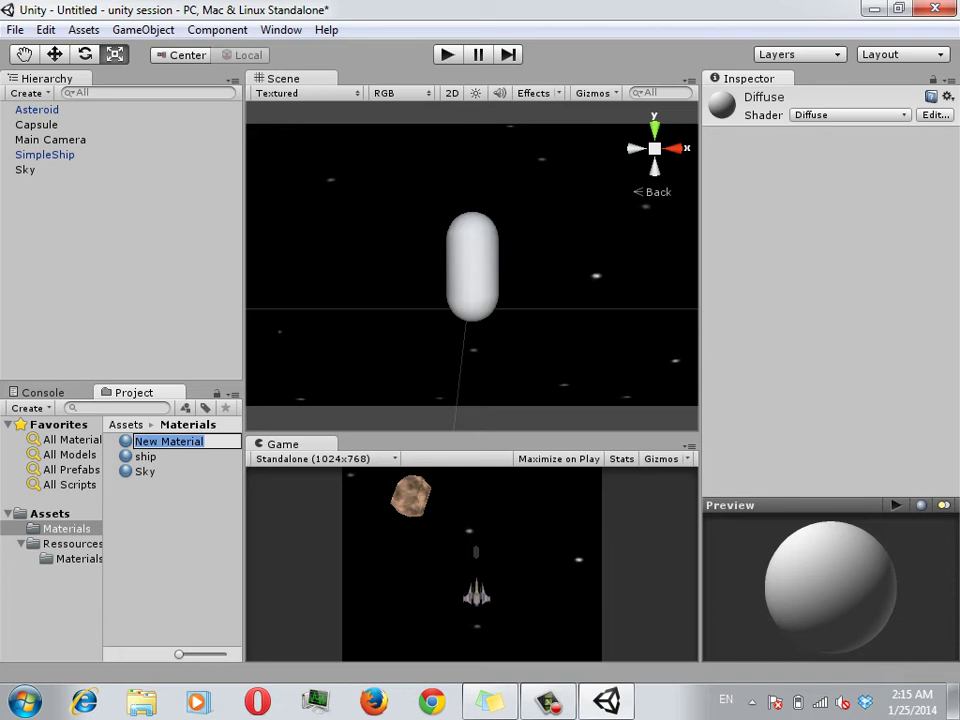
text(bullet)
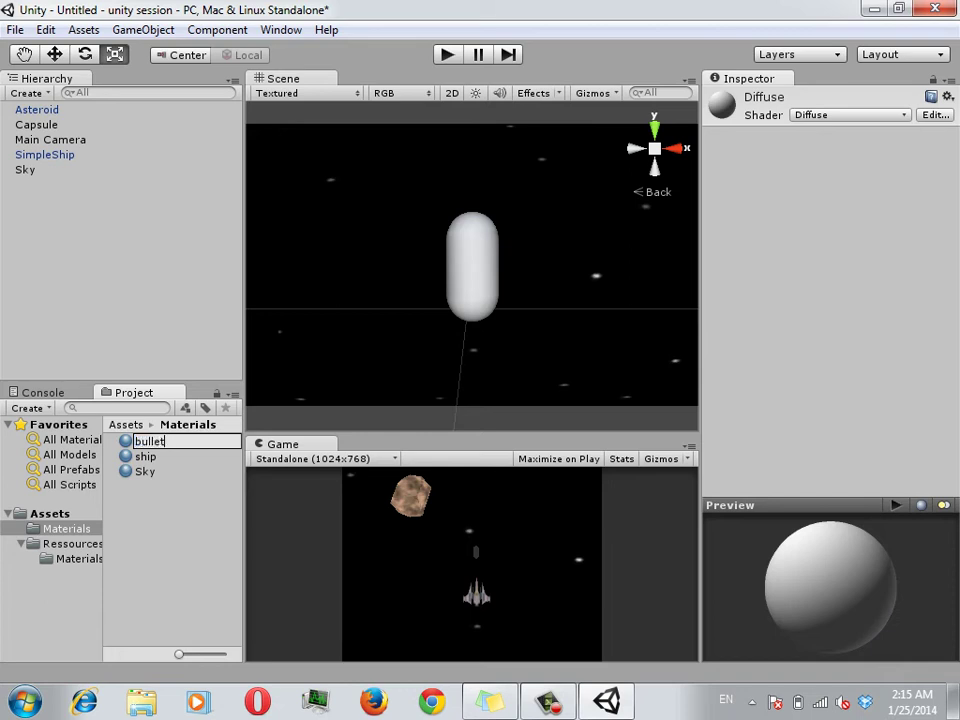
key(Return)
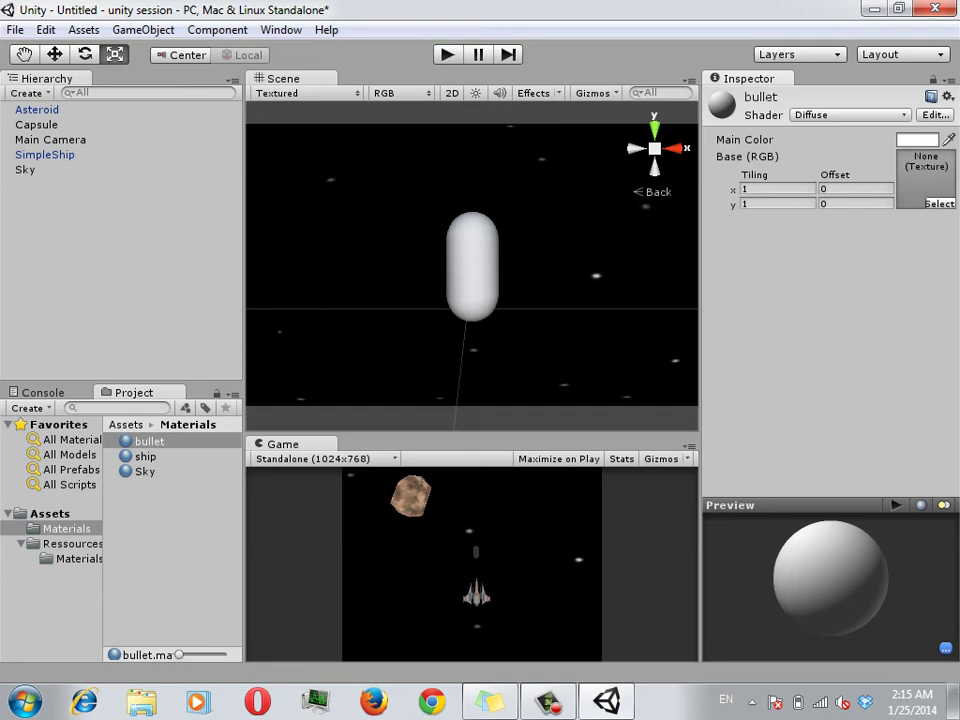
Set the bullet material's Main Color to pure red (R 255, G 0, B 0), then select the Capsule.
click(917, 139)
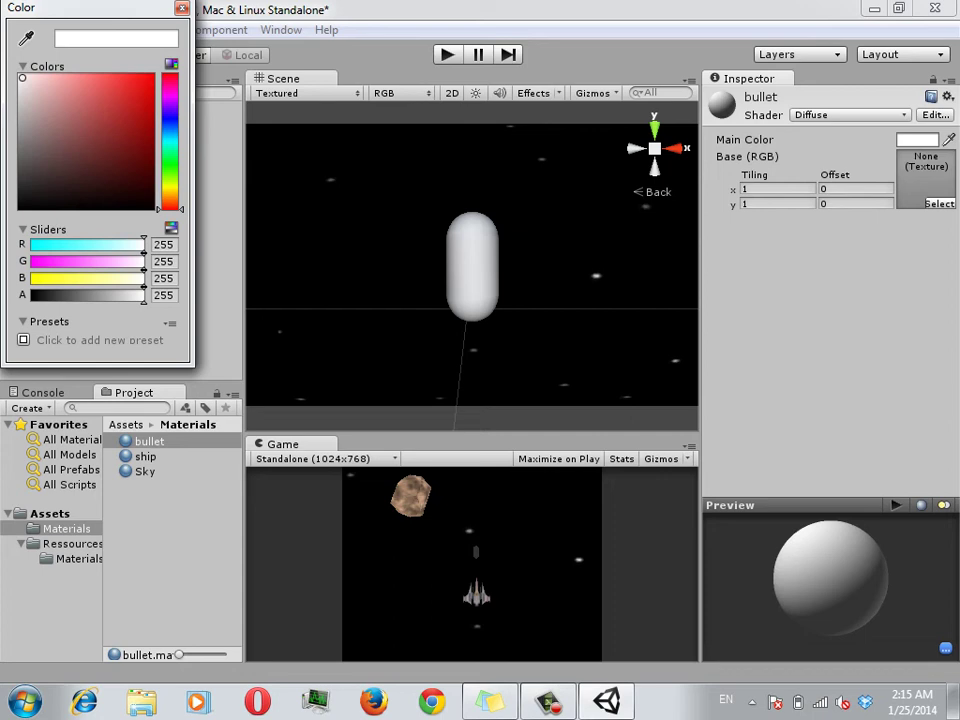
click(145, 77)
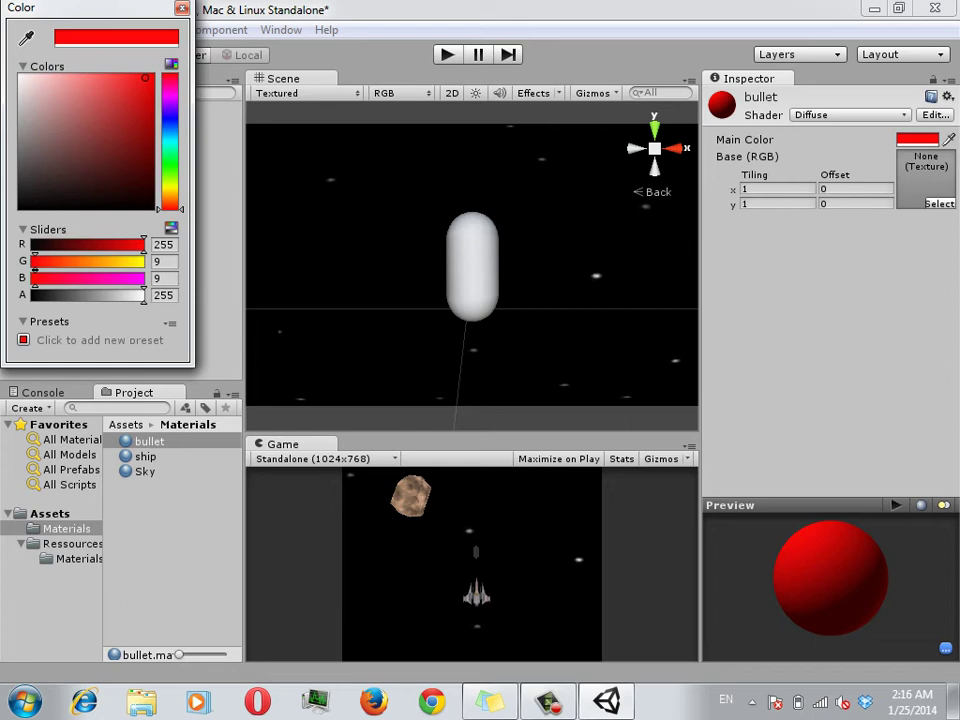
drag(145, 77, 150, 77)
click(181, 8)
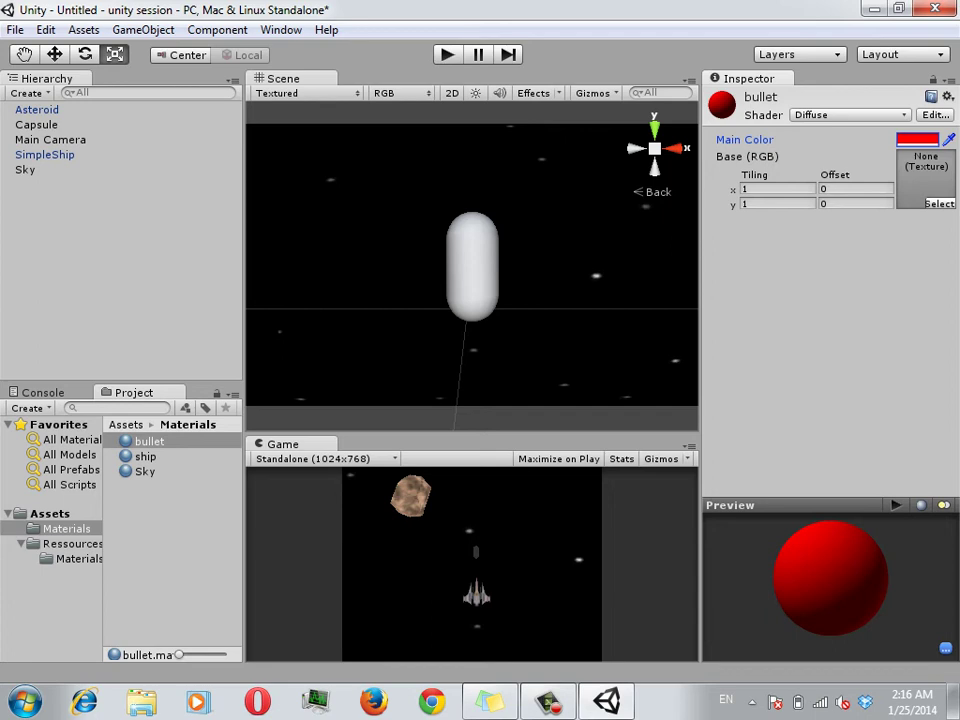
click(36, 124)
Assign the bullet material to Element 0 of the Capsule's Mesh Renderer materials.
scroll(825, 300, down, 2)
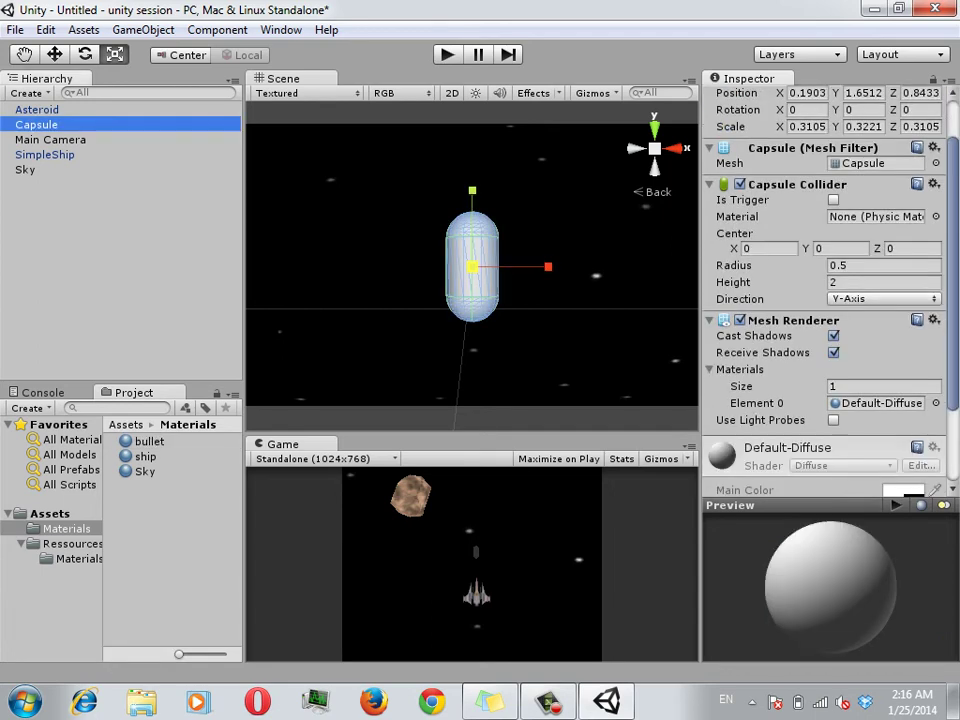
scroll(825, 300, down, 3)
click(740, 313)
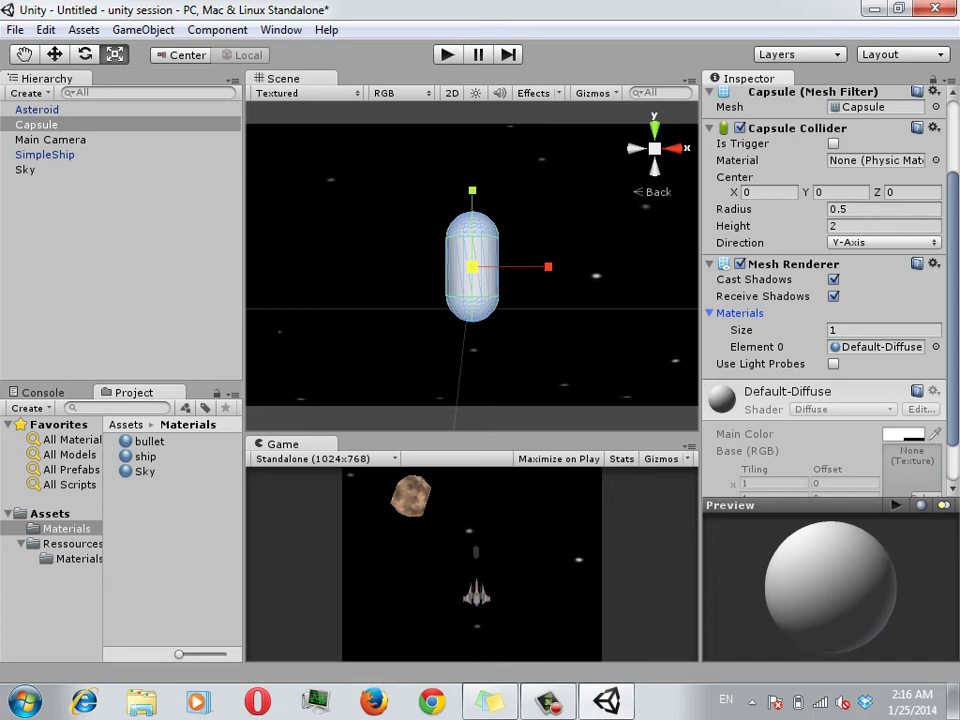
mouse_move(148, 441)
mouse_down()
mouse_move(580, 360)
mouse_move(472, 265)
mouse_up()
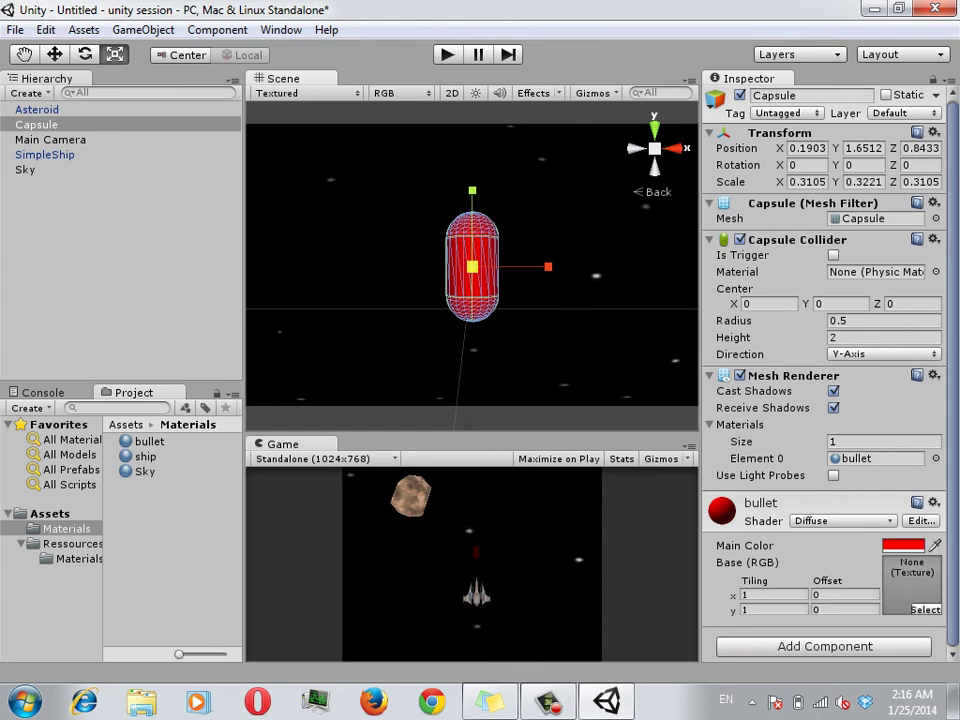
mouse_move(472, 265)
mouse_down()
mouse_move(580, 330)
mouse_move(472, 265)
mouse_up()
Select the bullet material and try the Unlit/Texture shader on it.
click(149, 441)
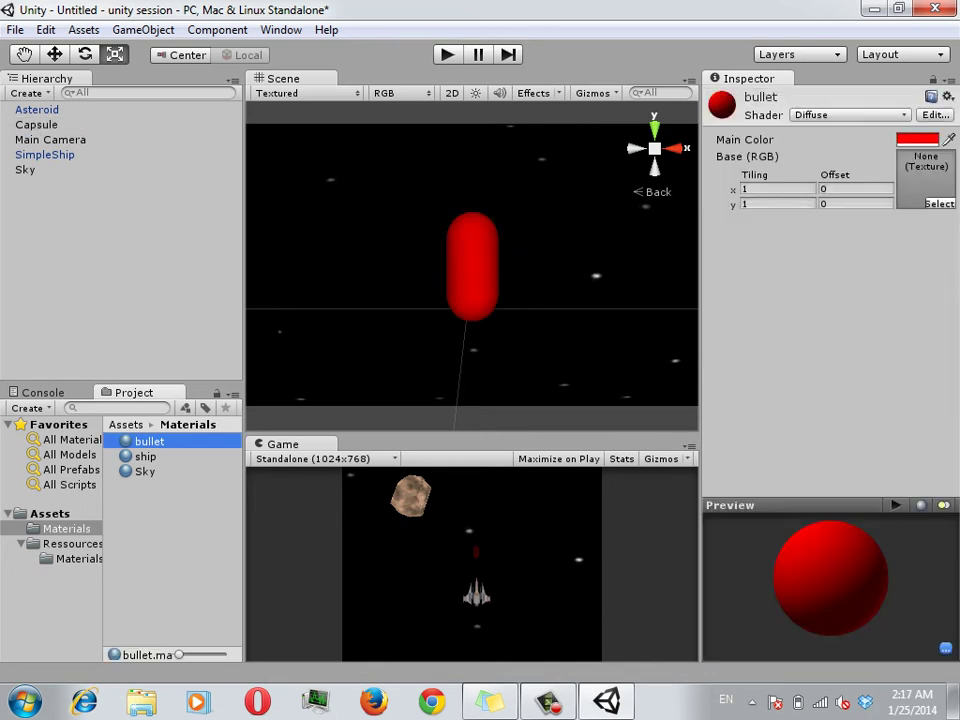
click(850, 115)
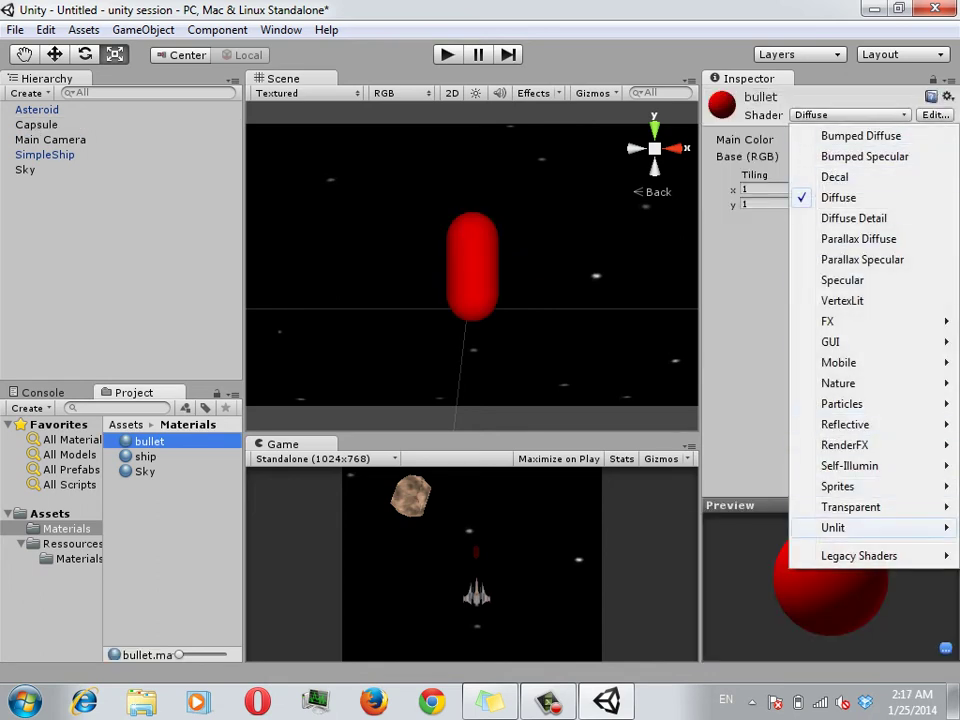
mouse_move(850, 527)
click(661, 527)
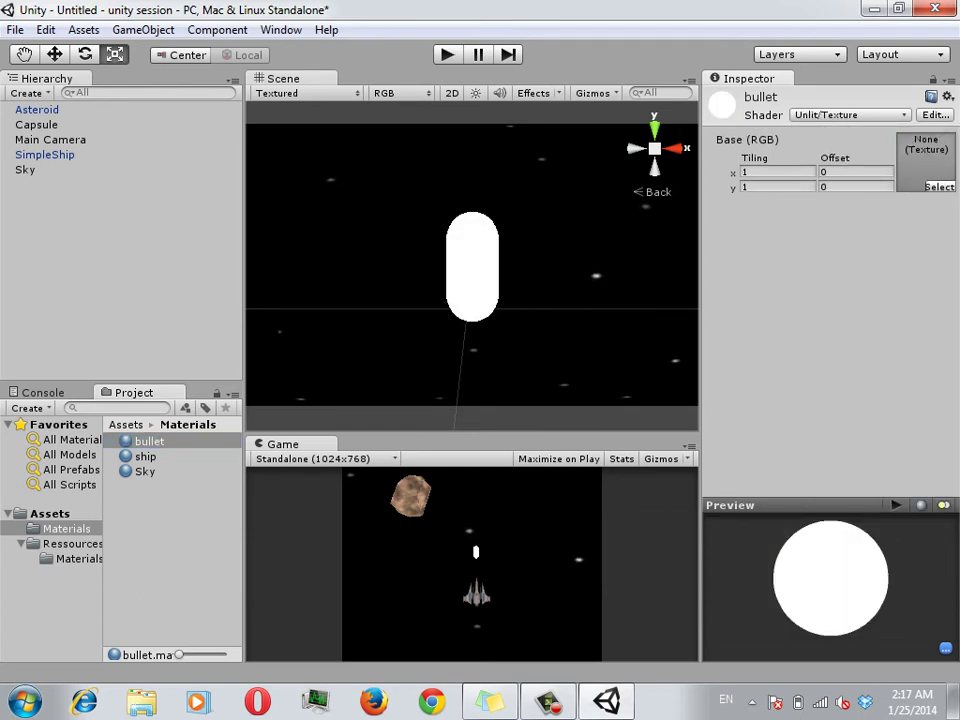
Switch the bullet material to the Self-Illumin/Specular shader and zoom the Scene view back out.
click(850, 115)
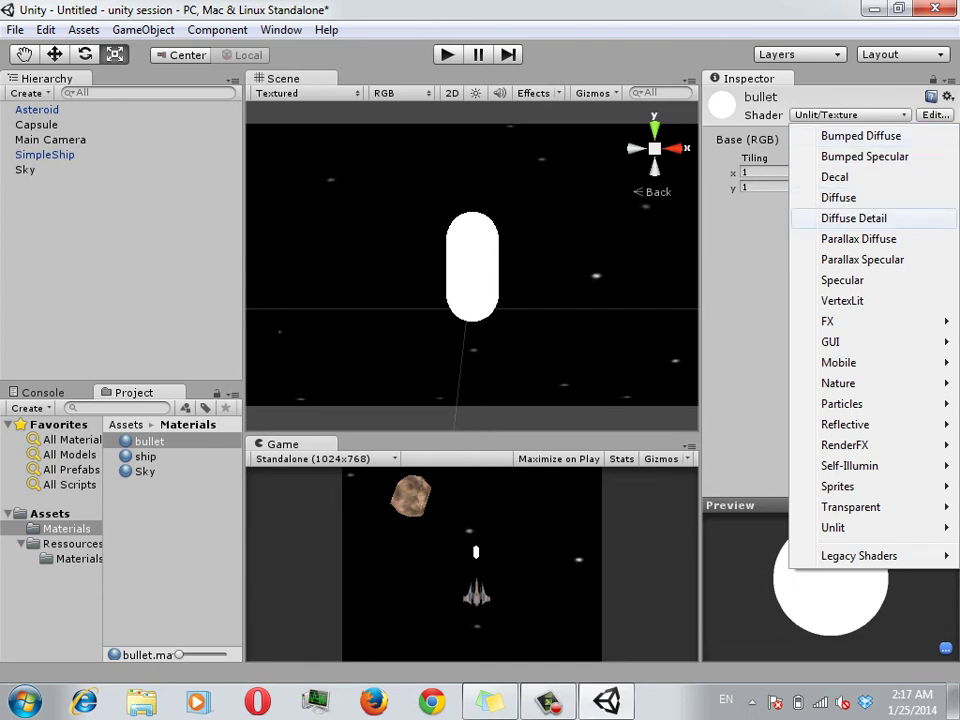
mouse_move(845, 424)
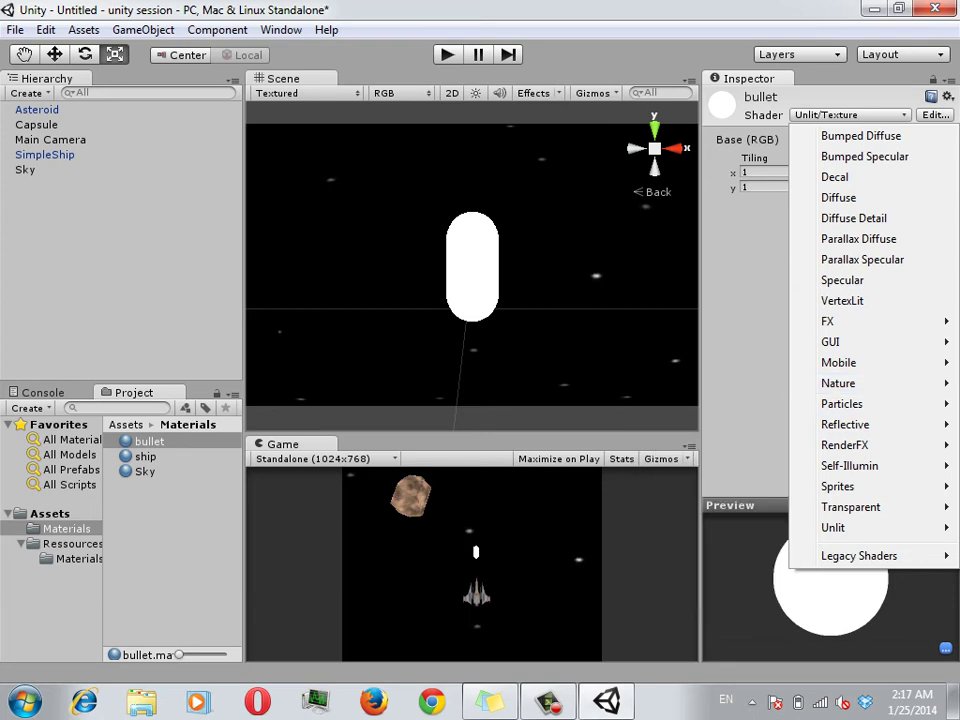
key(Escape)
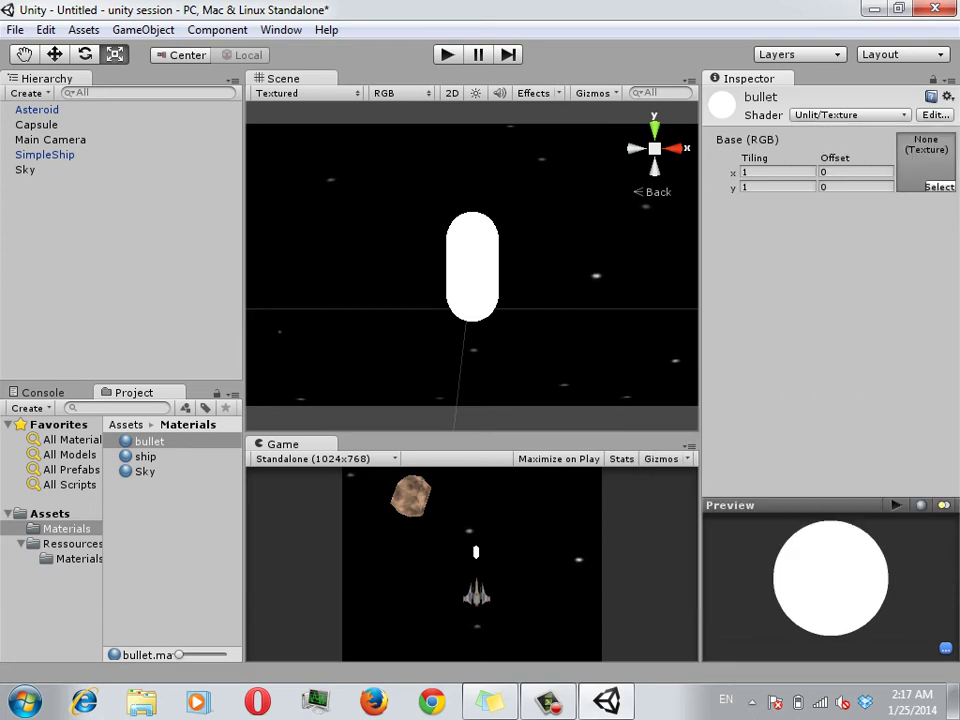
click(850, 114)
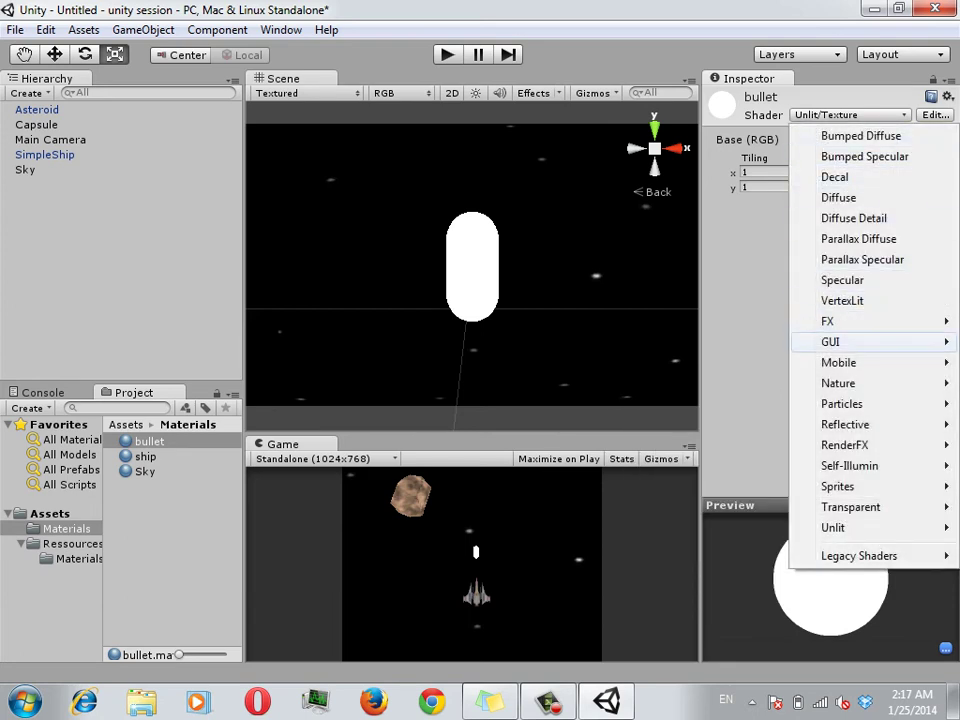
mouse_move(850, 341)
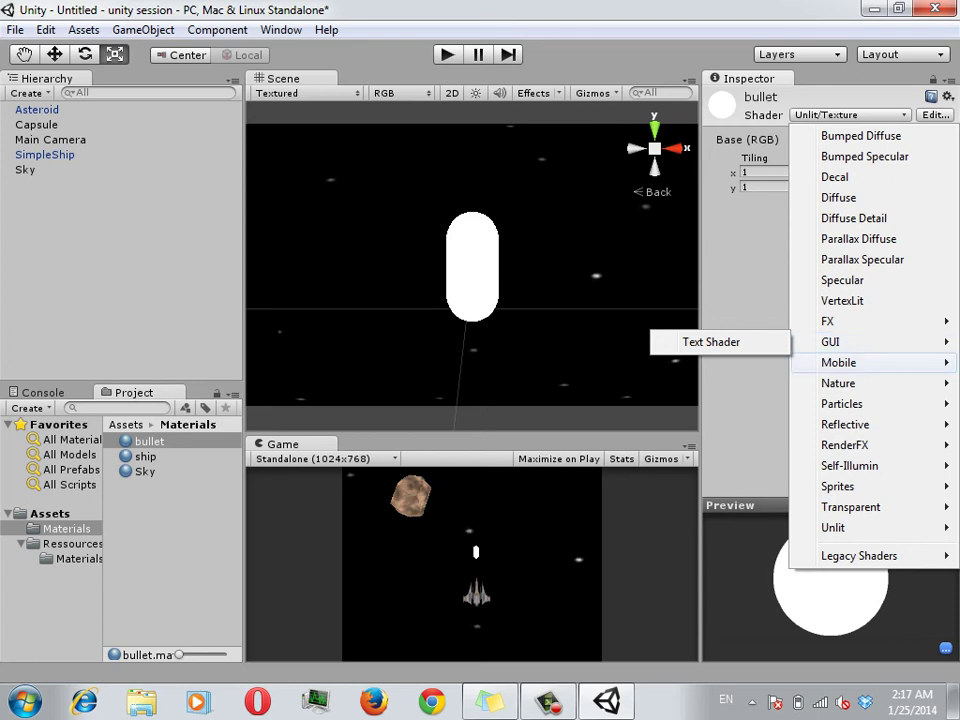
mouse_move(850, 465)
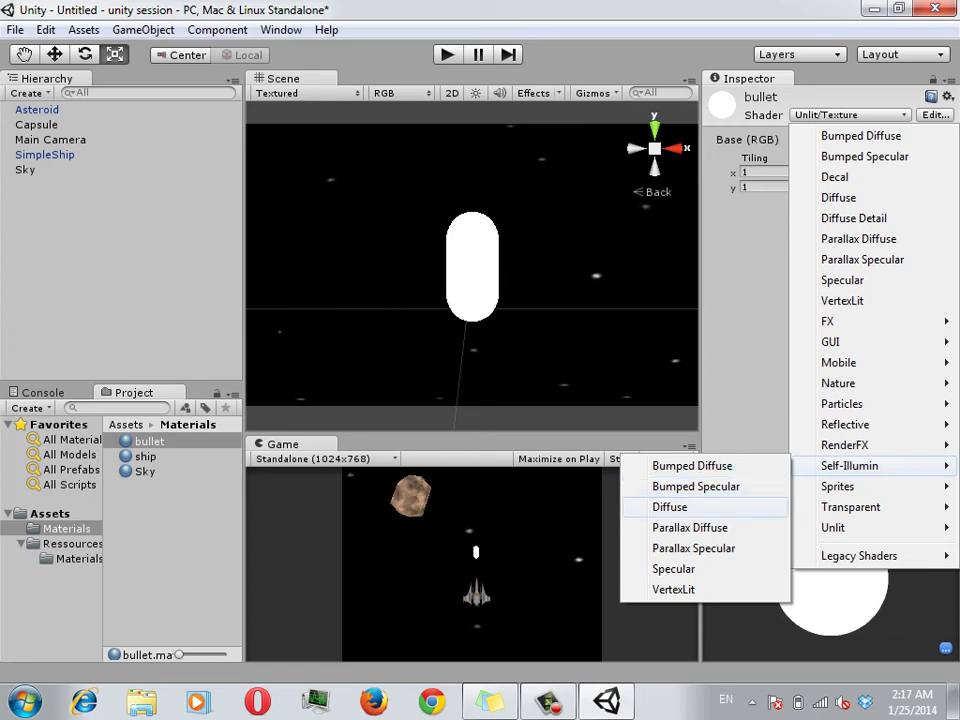
click(673, 569)
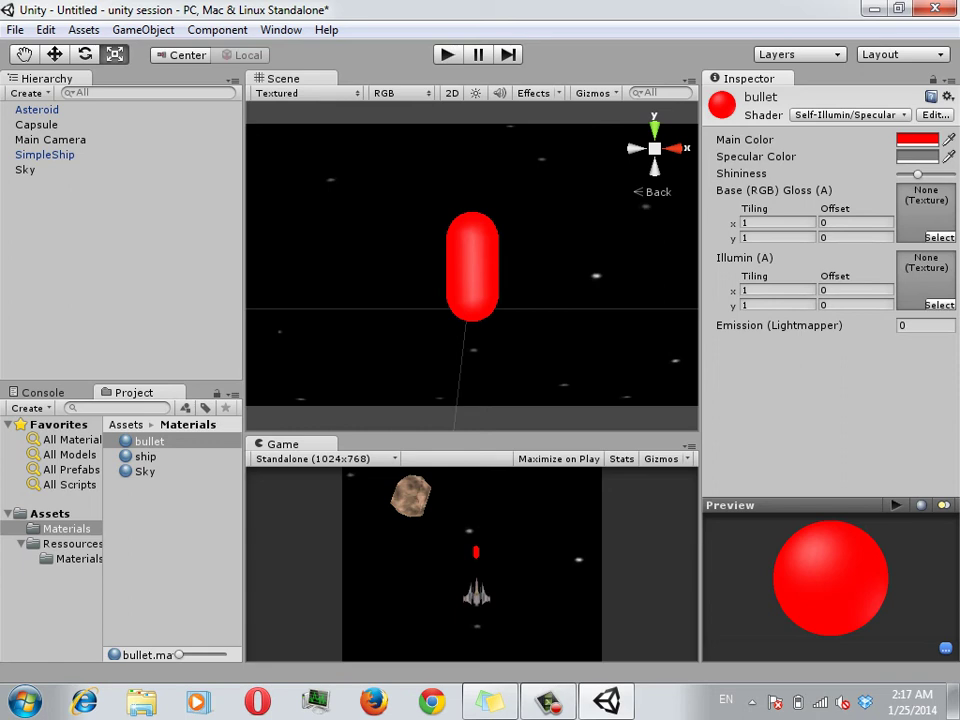
scroll(472, 265, down, 3)
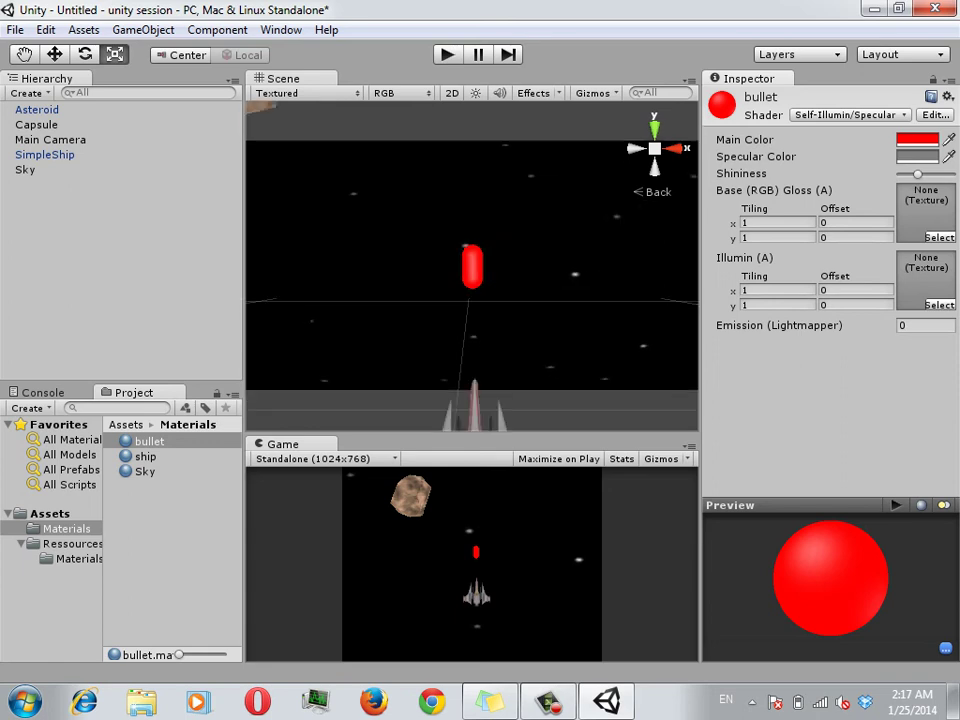
scroll(472, 265, down, 3)
scroll(472, 265, down, 3)
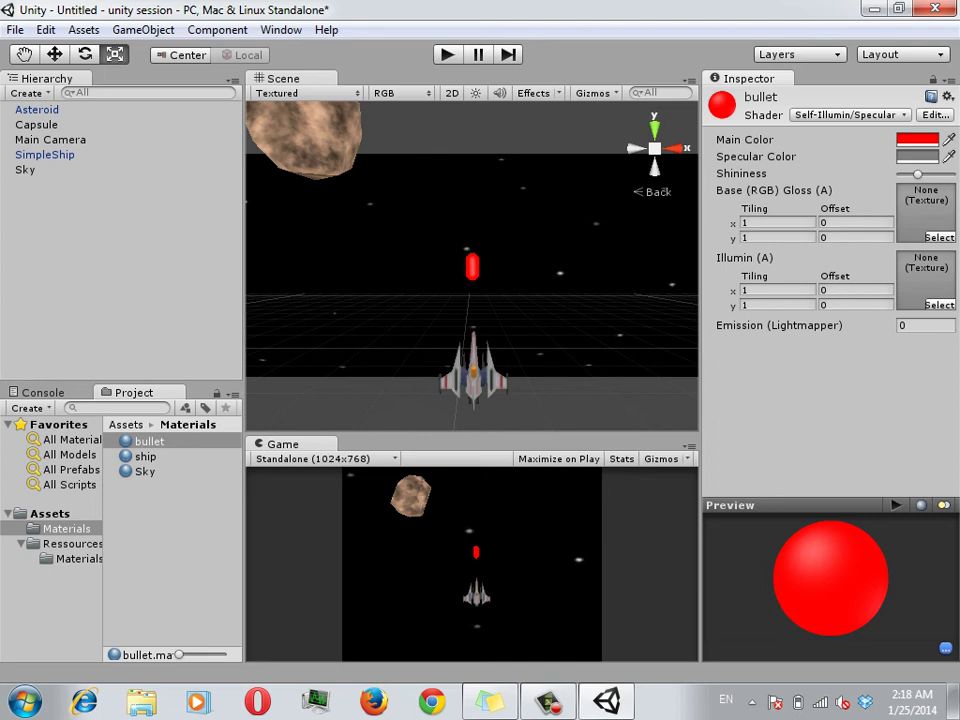
Create a folder named 'Prefabs' under Assets and open it.
click(49, 513)
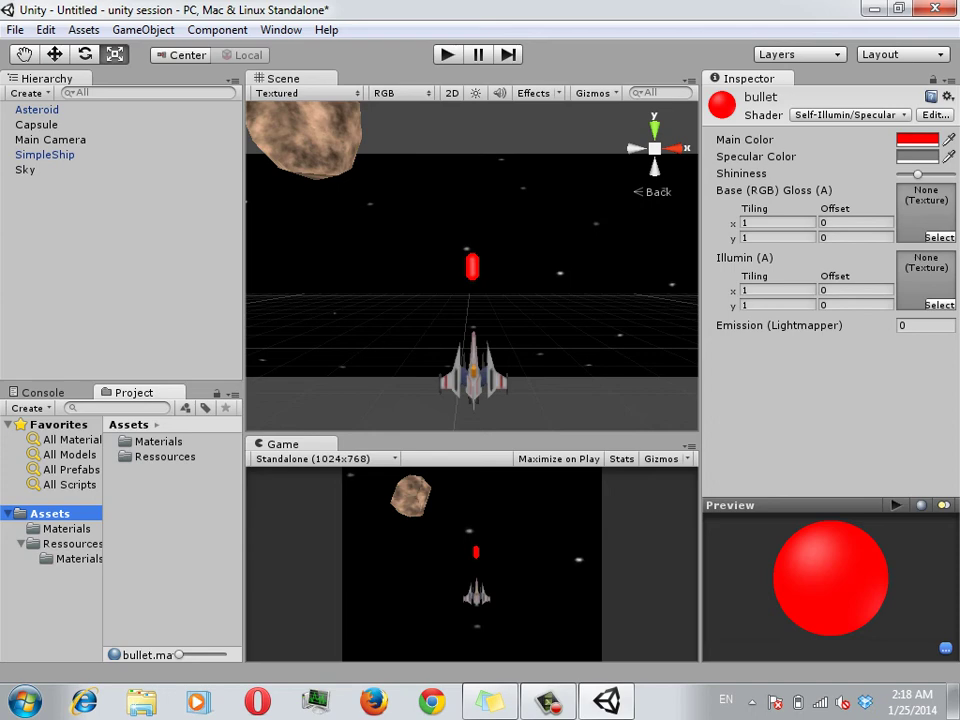
right_click(165, 474)
mouse_move(230, 184)
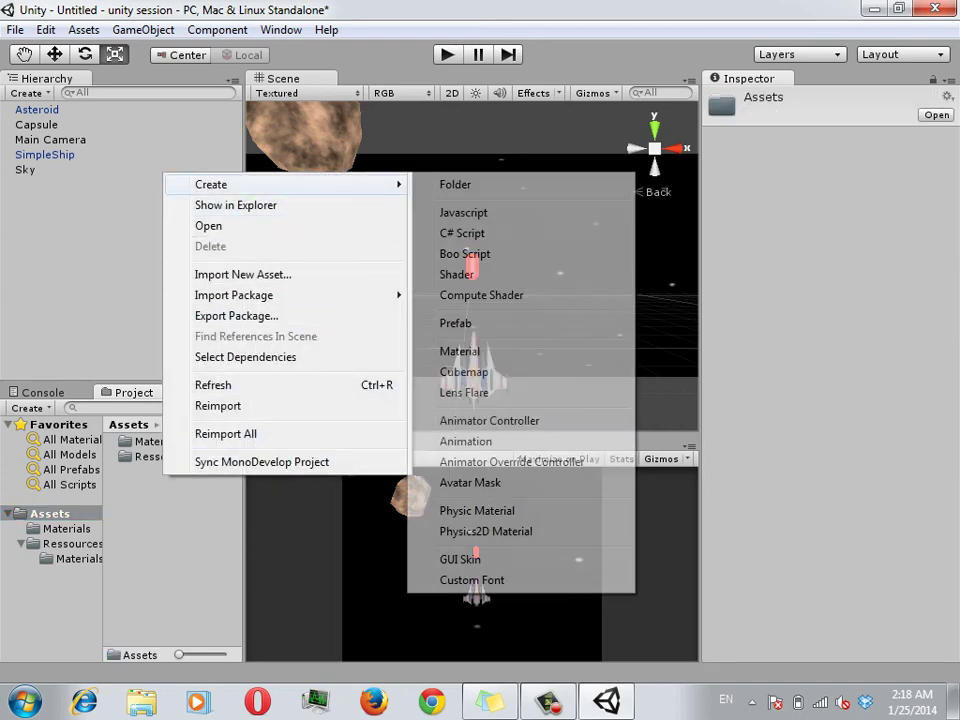
click(455, 184)
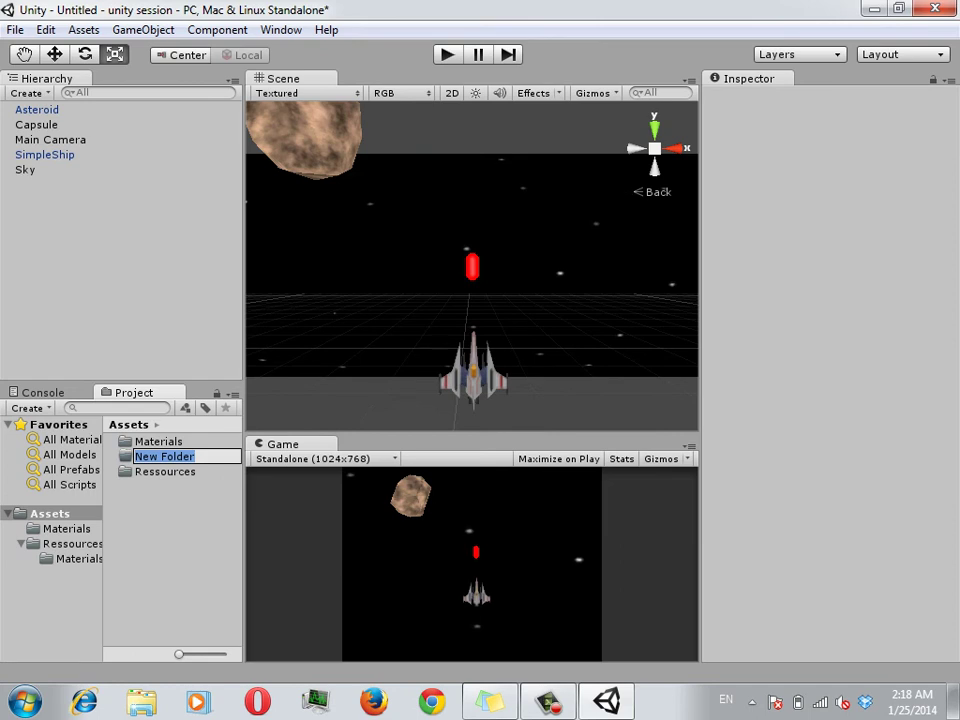
text(Pref)
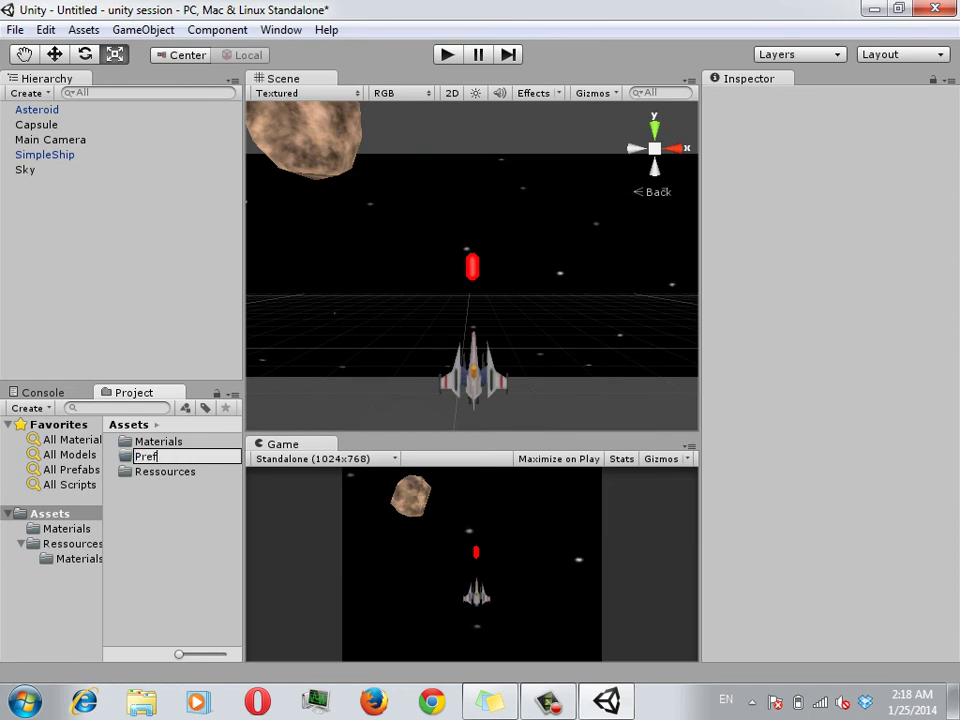
text(abs)
key(Return)
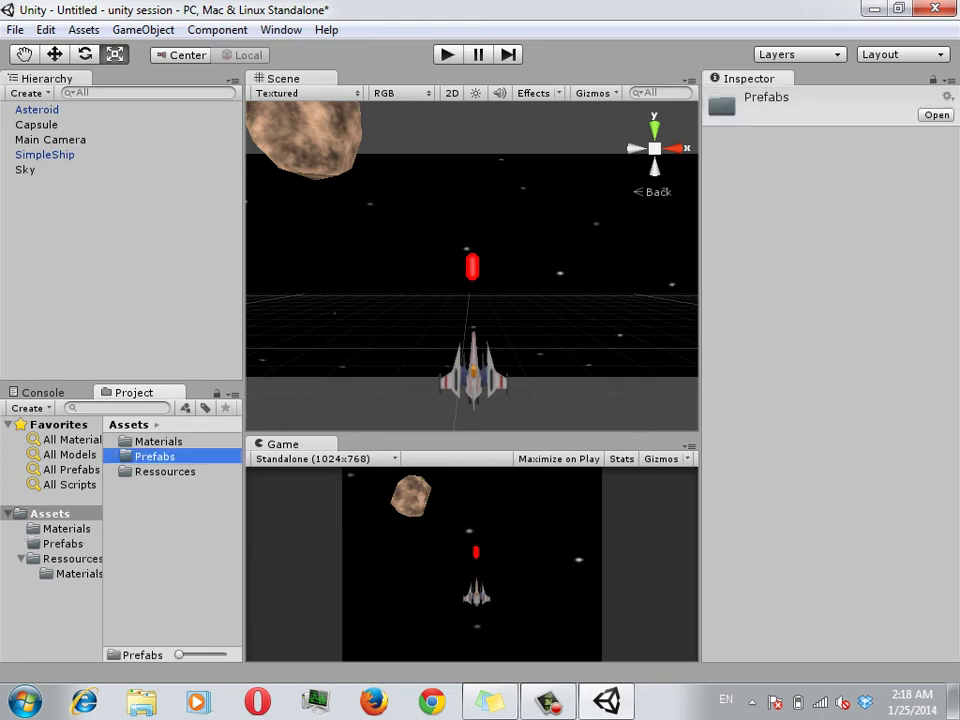
key(Return)
Create an empty prefab named 'Bullet' inside the Prefabs folder.
right_click(182, 486)
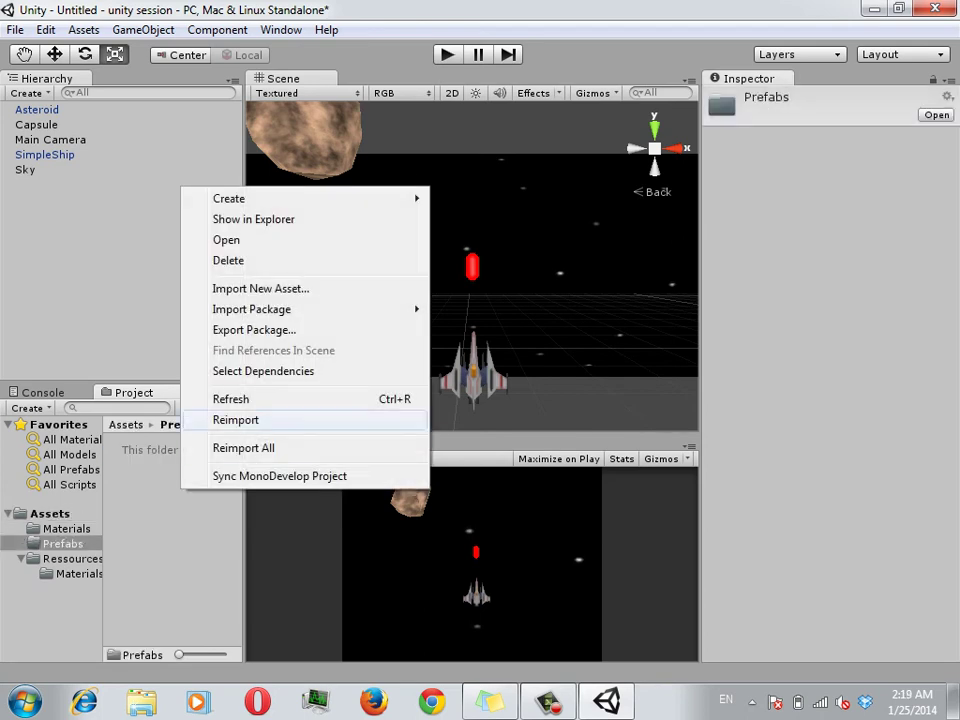
mouse_move(240, 198)
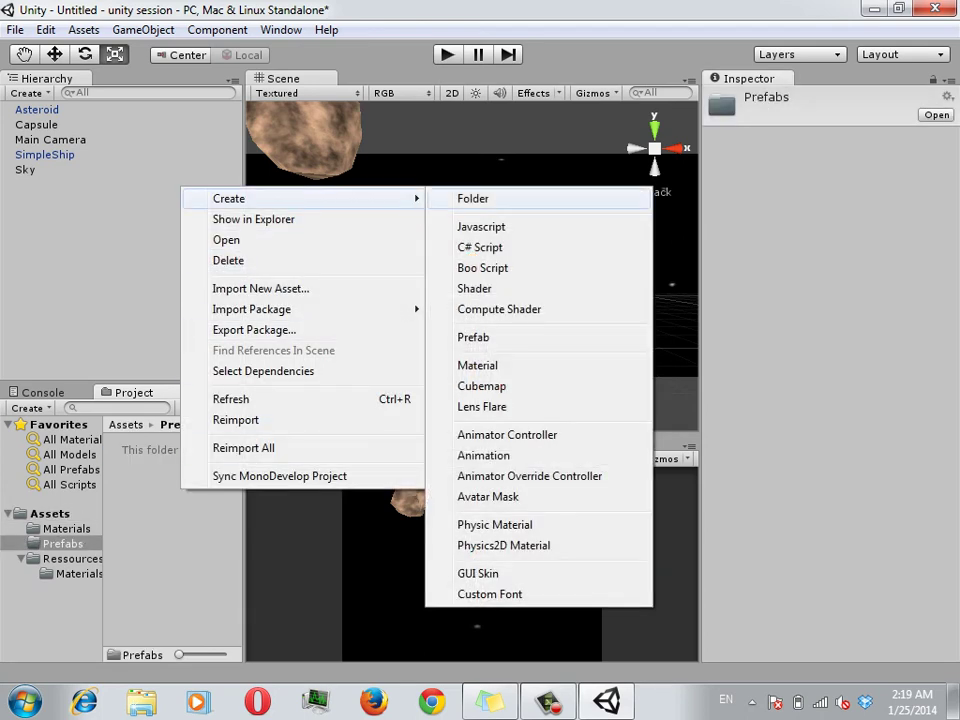
click(473, 337)
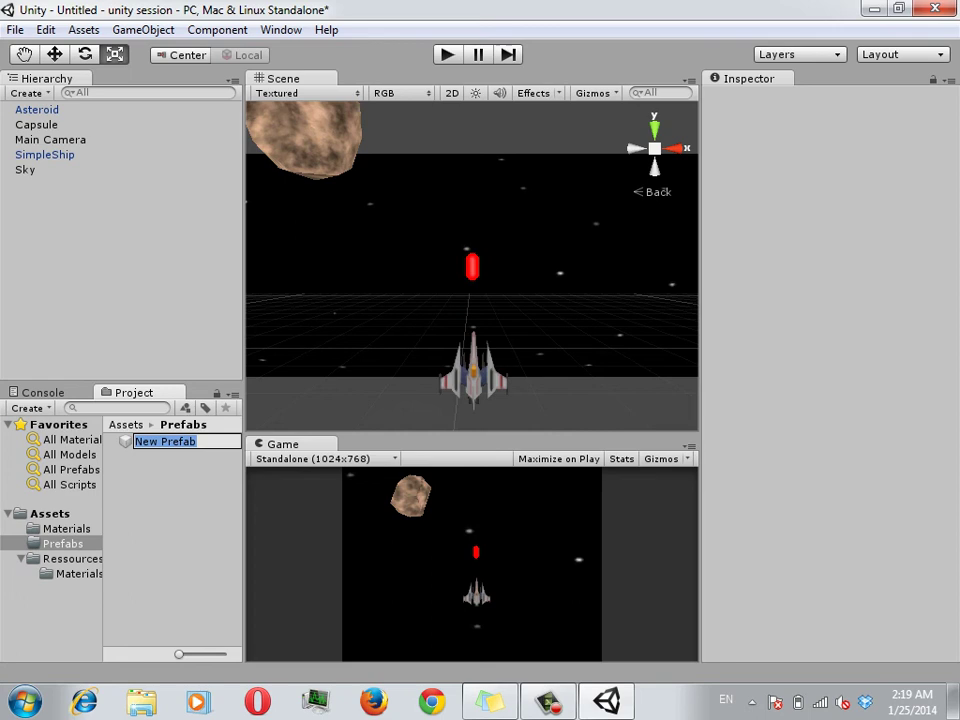
text(Bu)
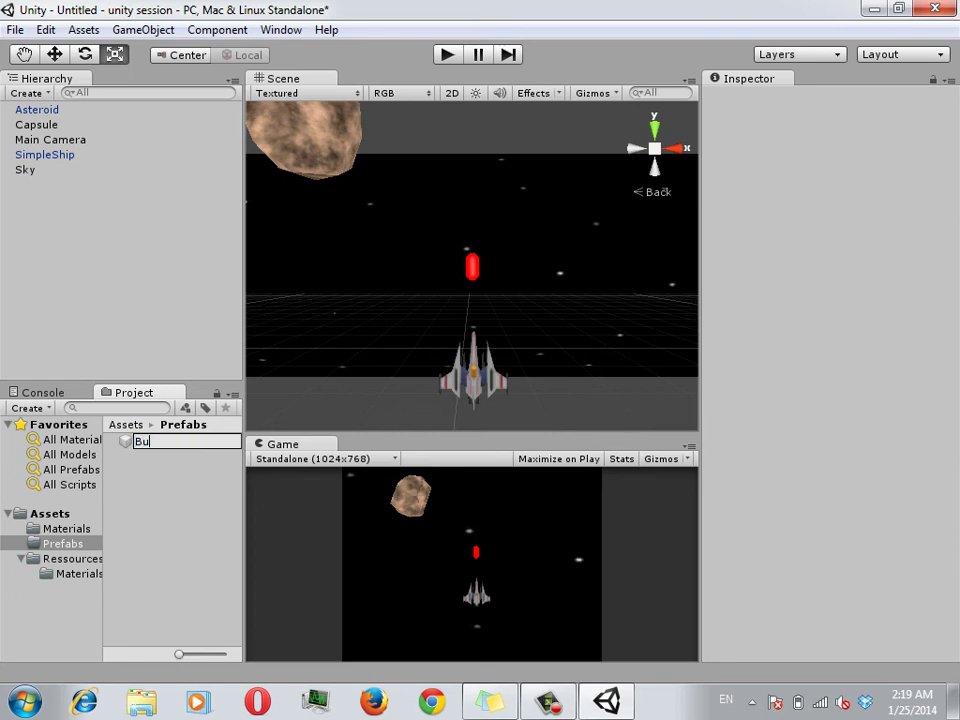
text(llet)
key(Return)
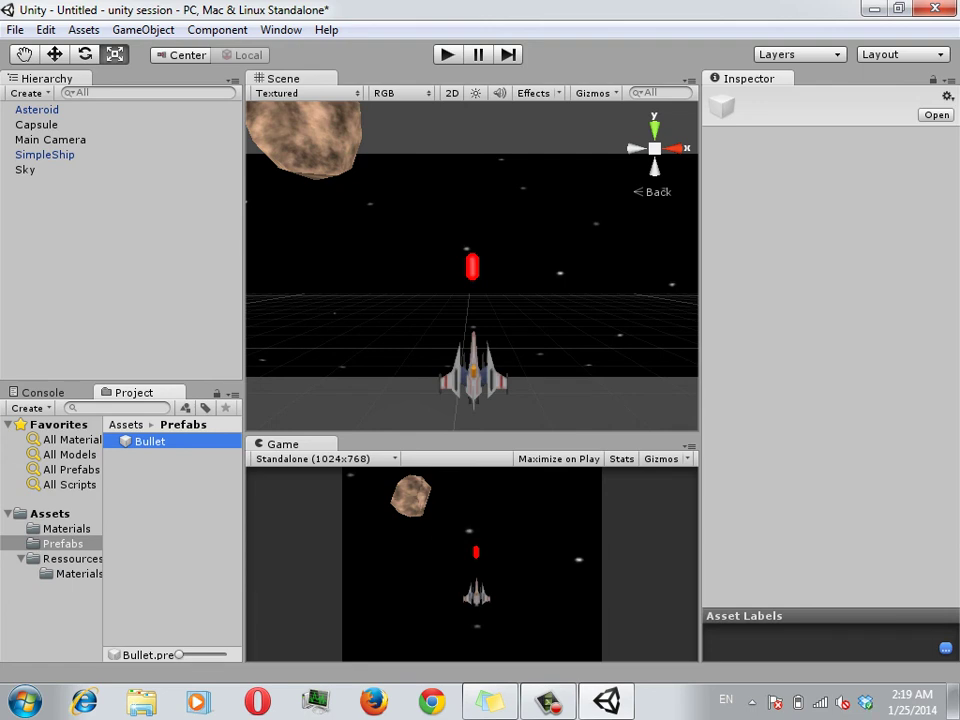
Rename the scene's Capsule object to 'bullet'.
click(36, 124)
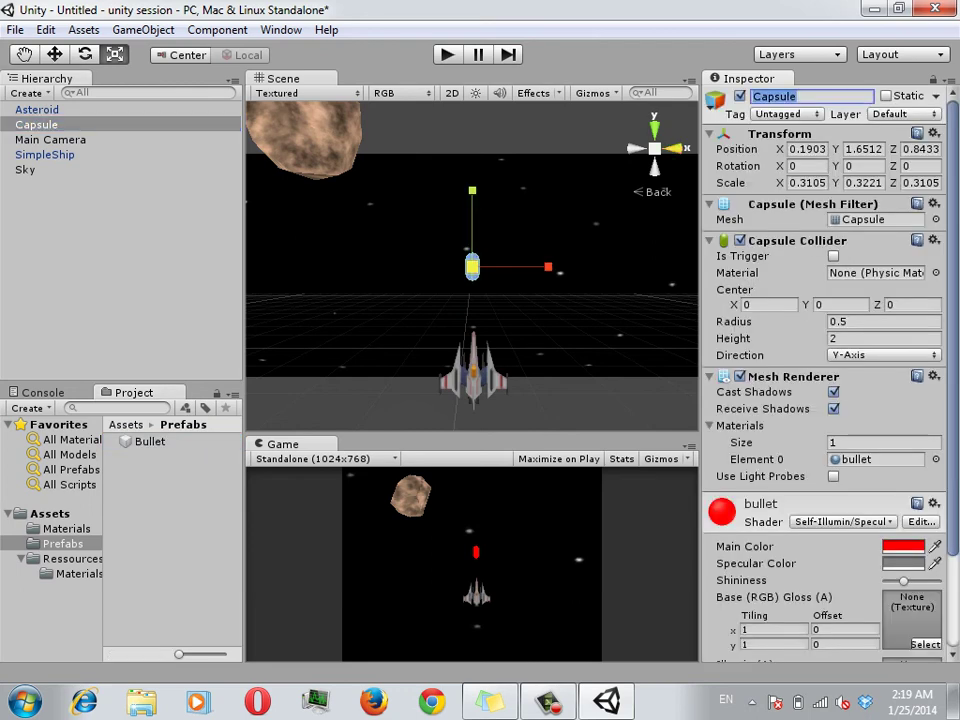
text(bull)
text(et)
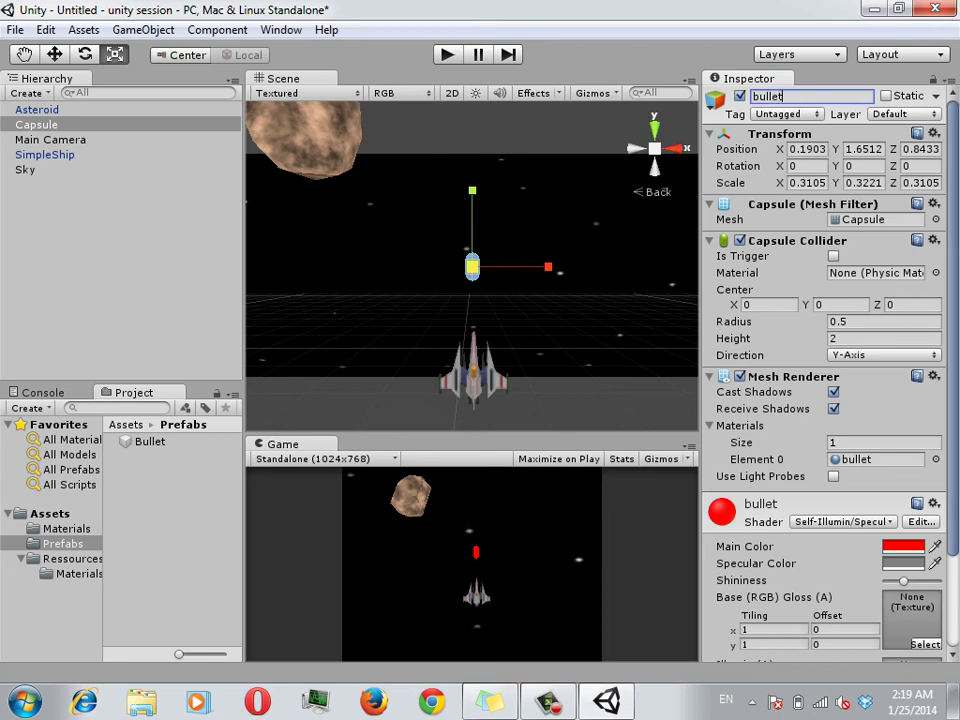
key(Return)
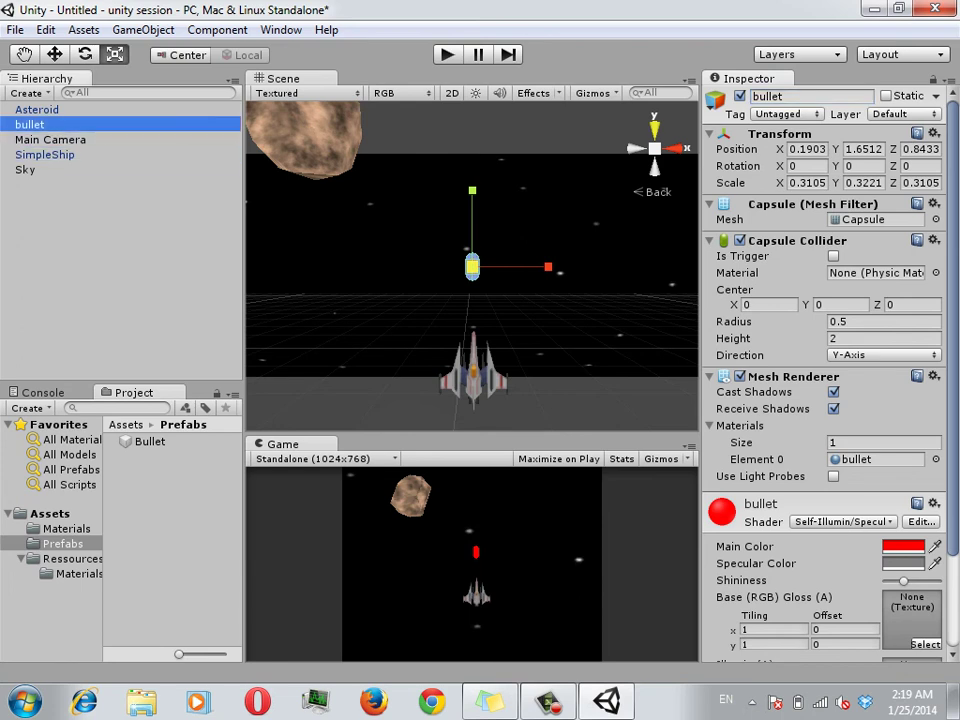
Drag the bullet object from the Hierarchy onto the Bullet prefab.
drag(29, 124, 150, 441)
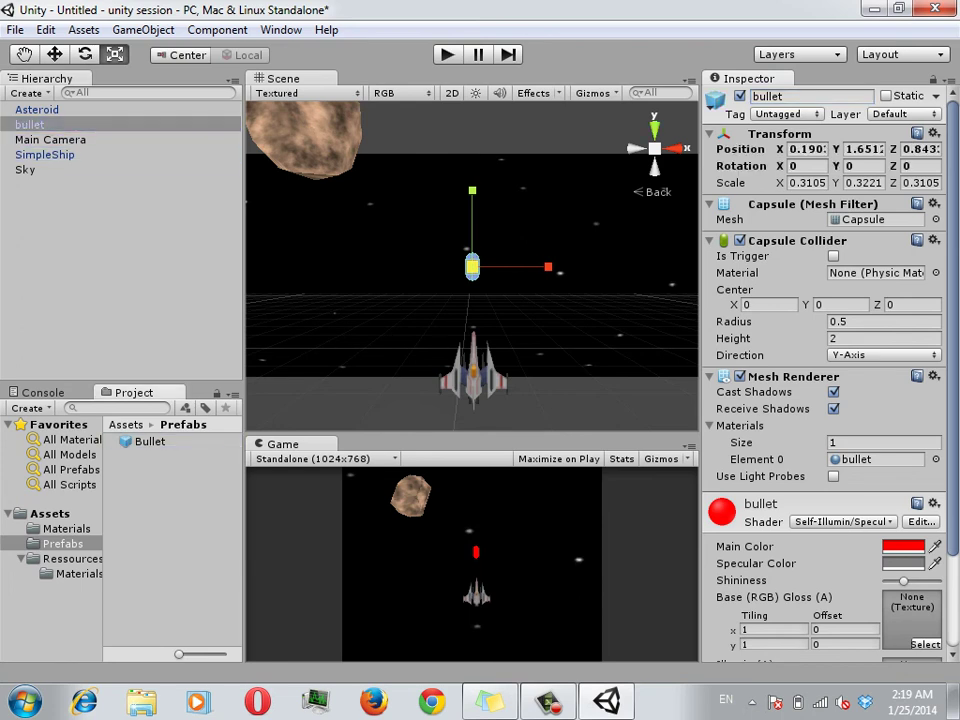
click(150, 441)
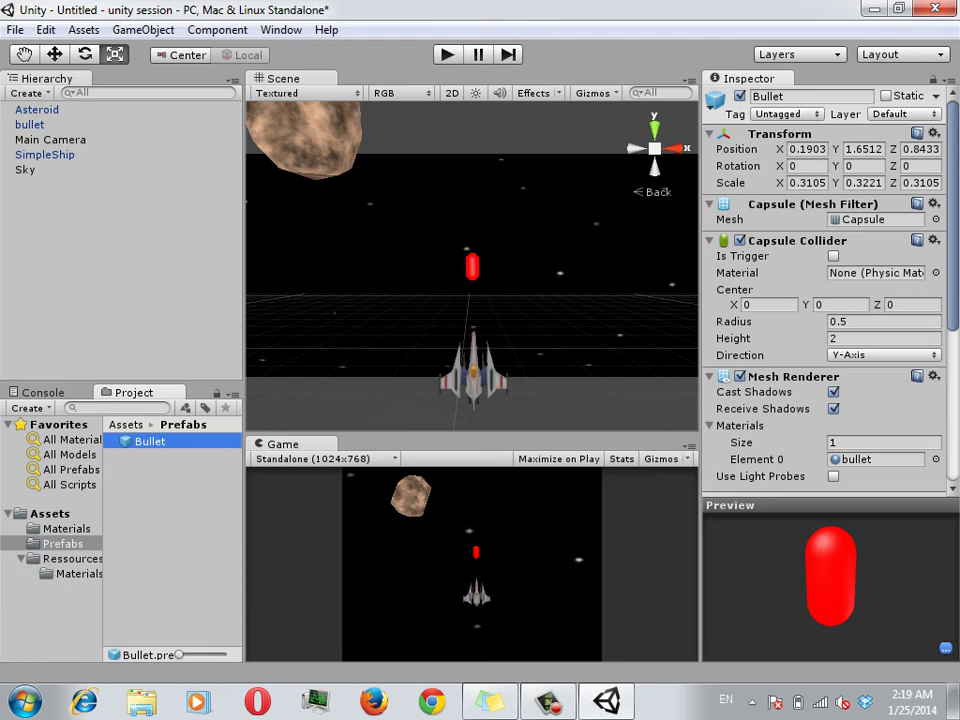
right_click(200, 475)
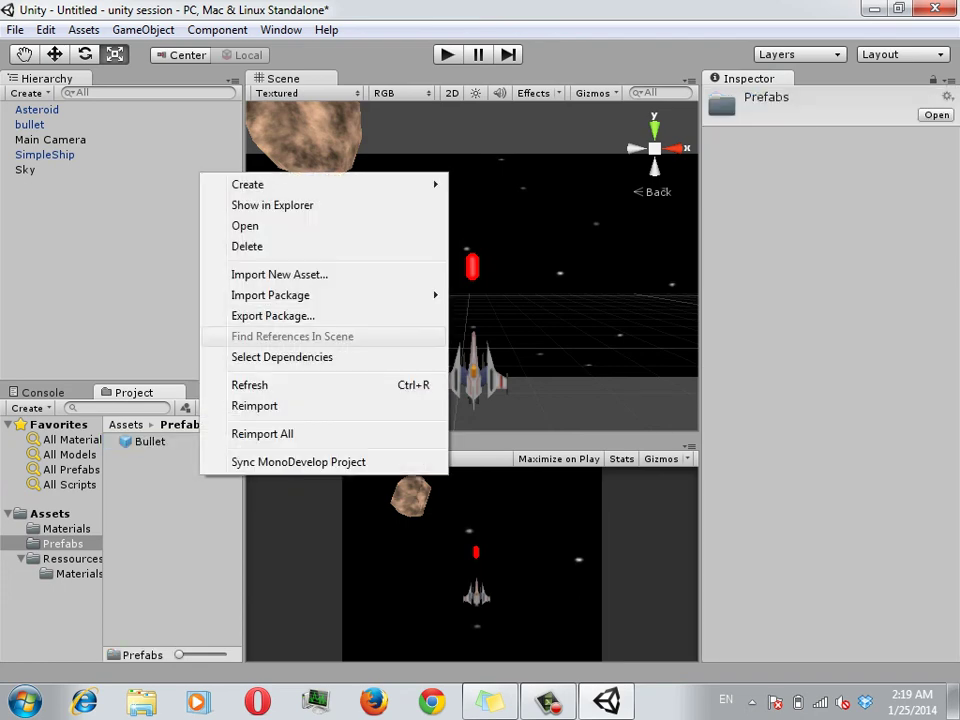
mouse_move(330, 184)
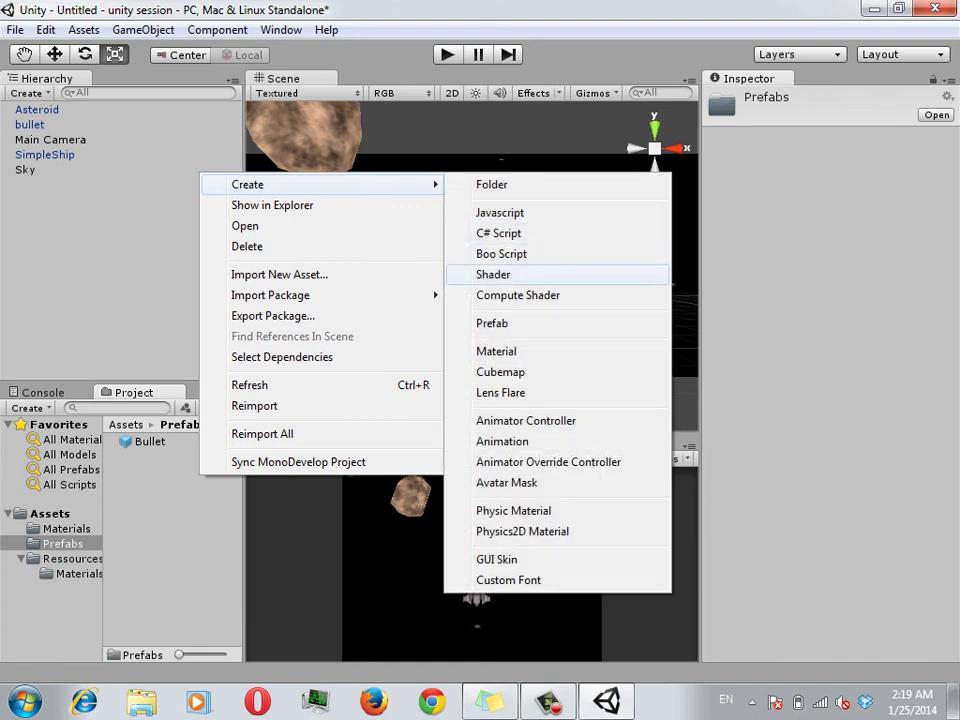
click(492, 323)
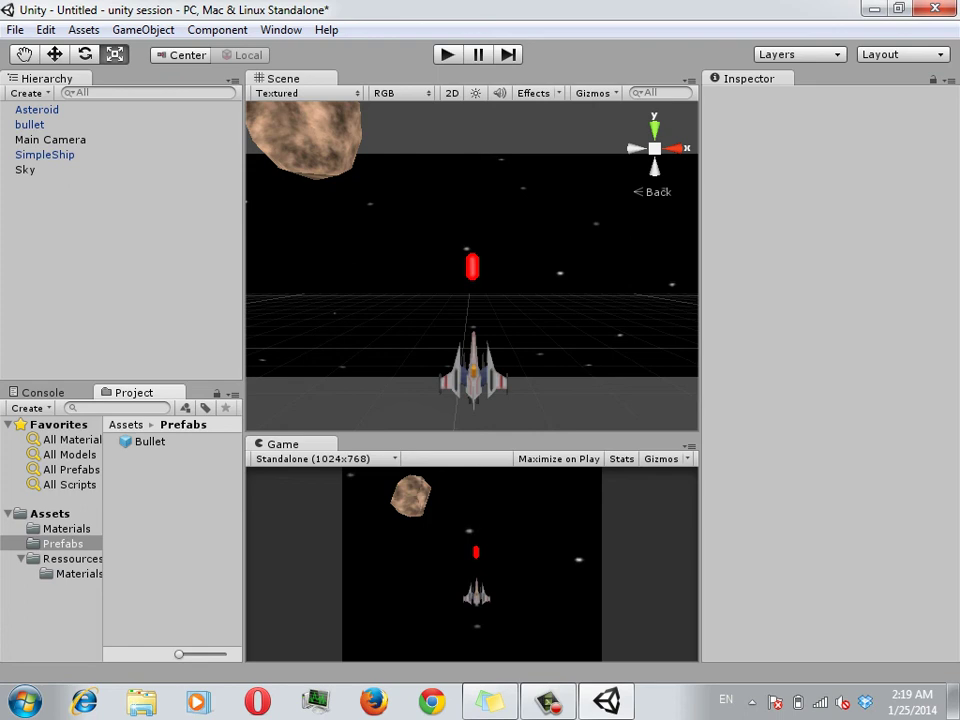
click(29, 124)
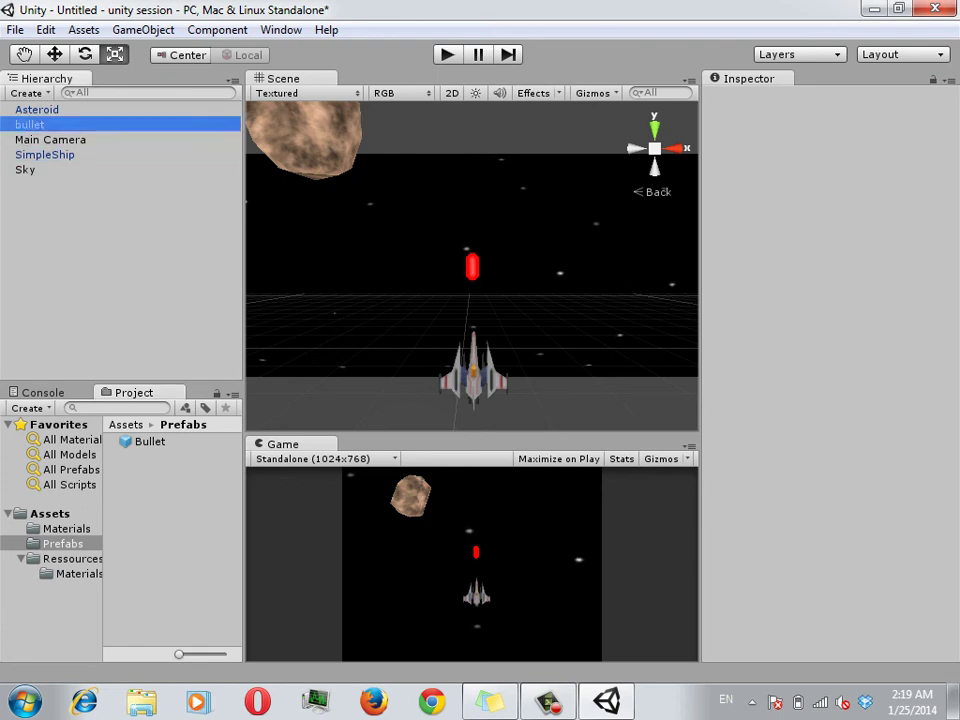
drag(29, 124, 150, 441)
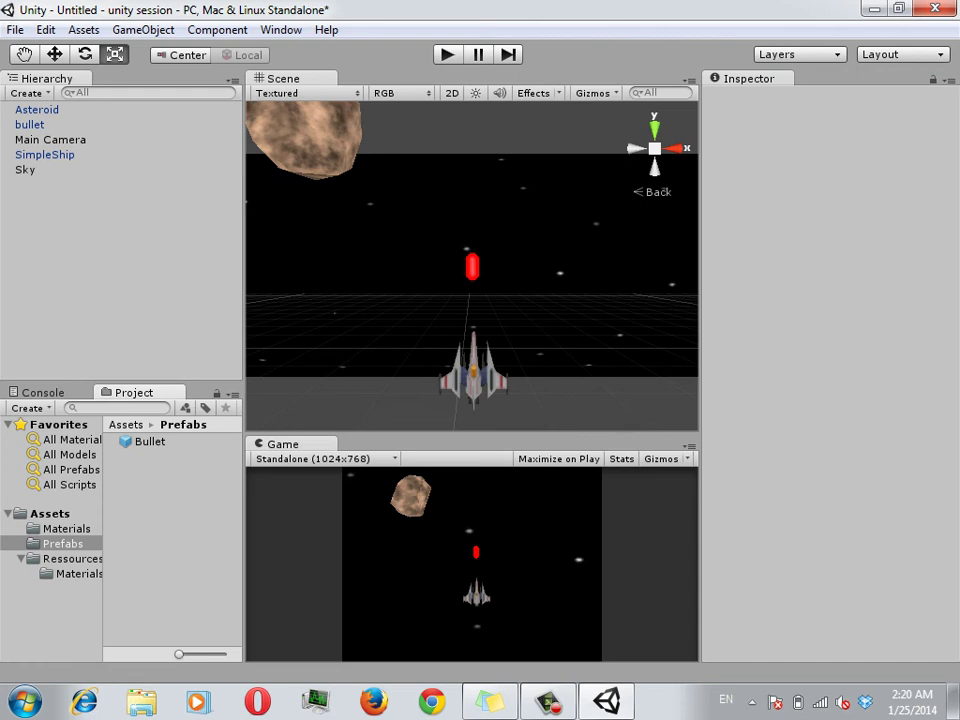
click(29, 124)
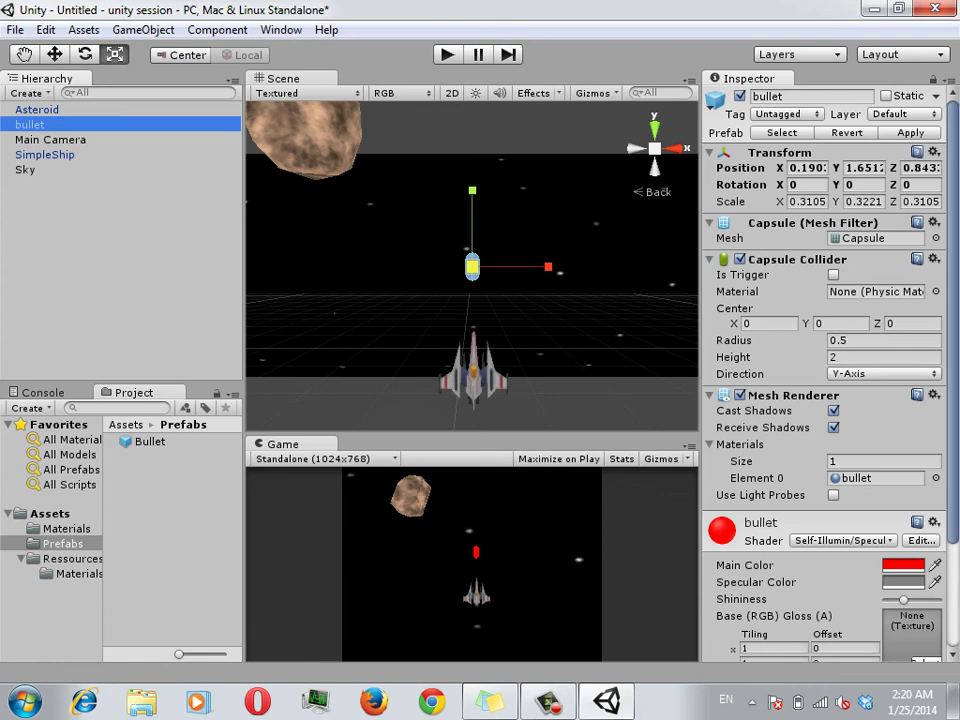
click(781, 132)
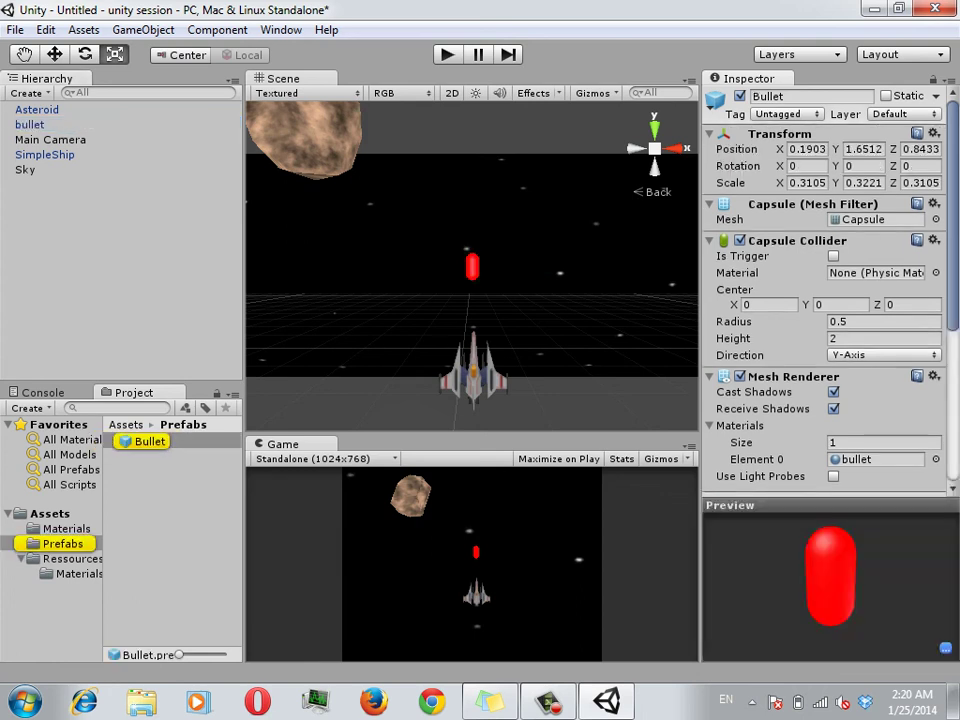
click(72, 573)
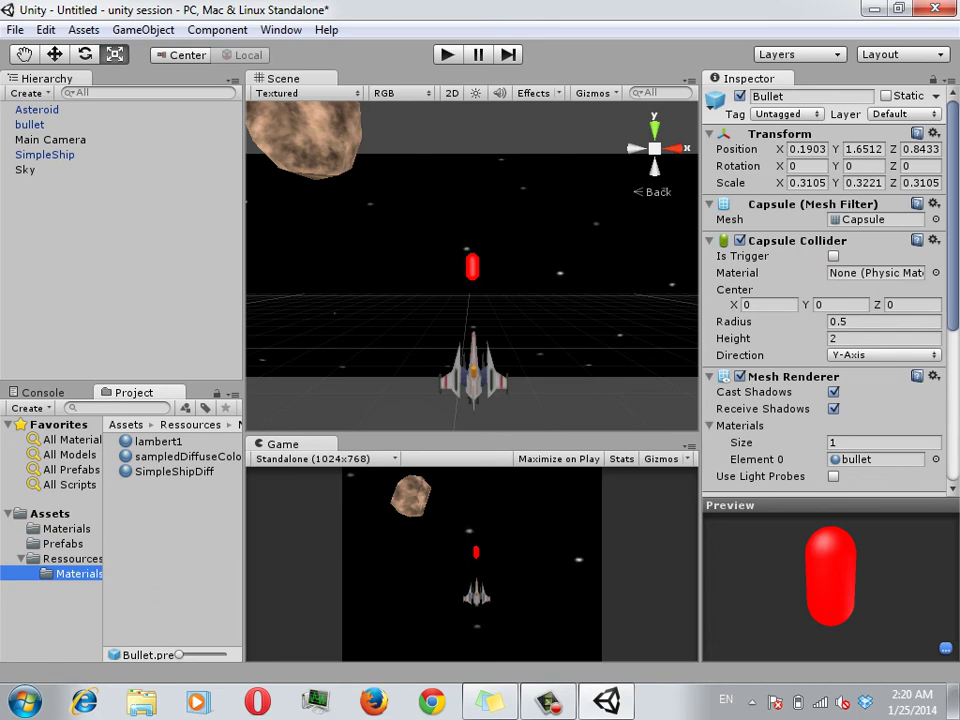
click(30, 124)
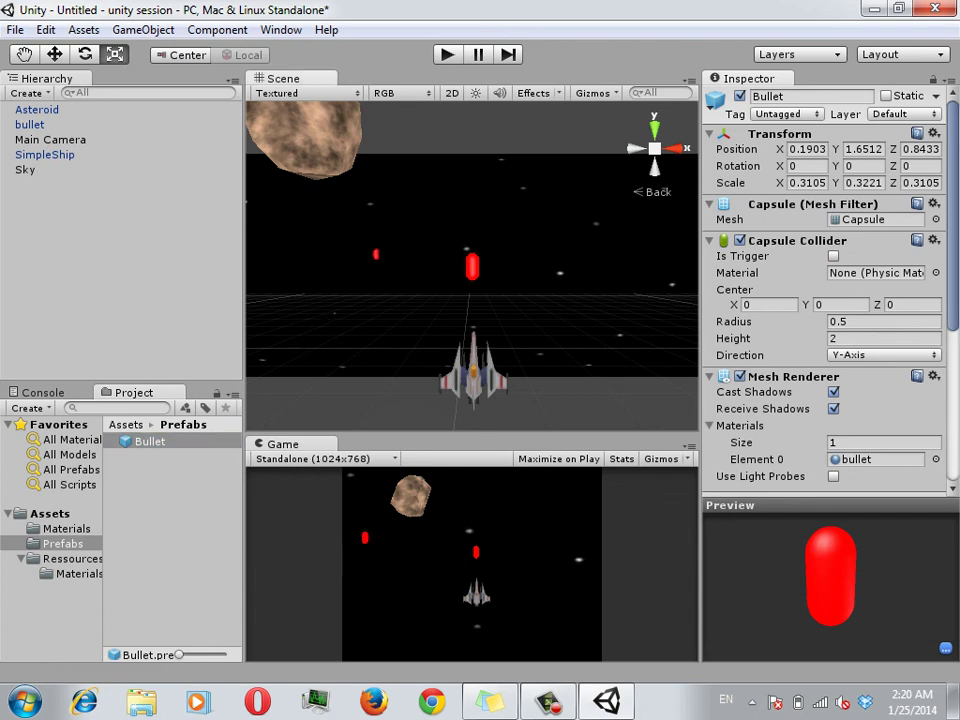
Place a Bullet prefab instance in the scene and set its Z position to 0.
drag(150, 441, 374, 254)
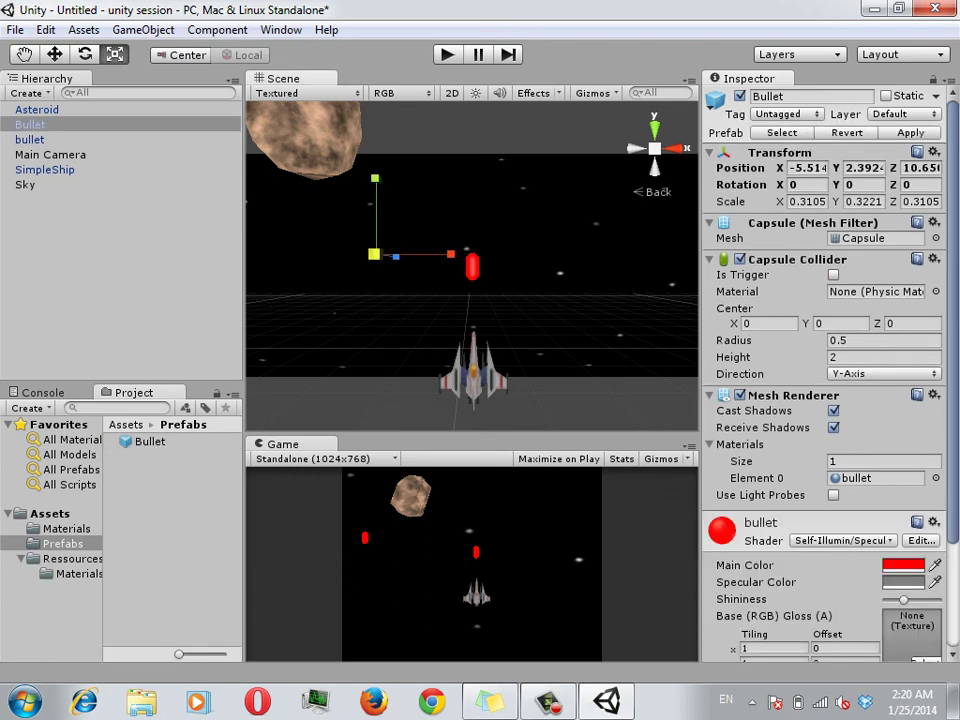
click(919, 168)
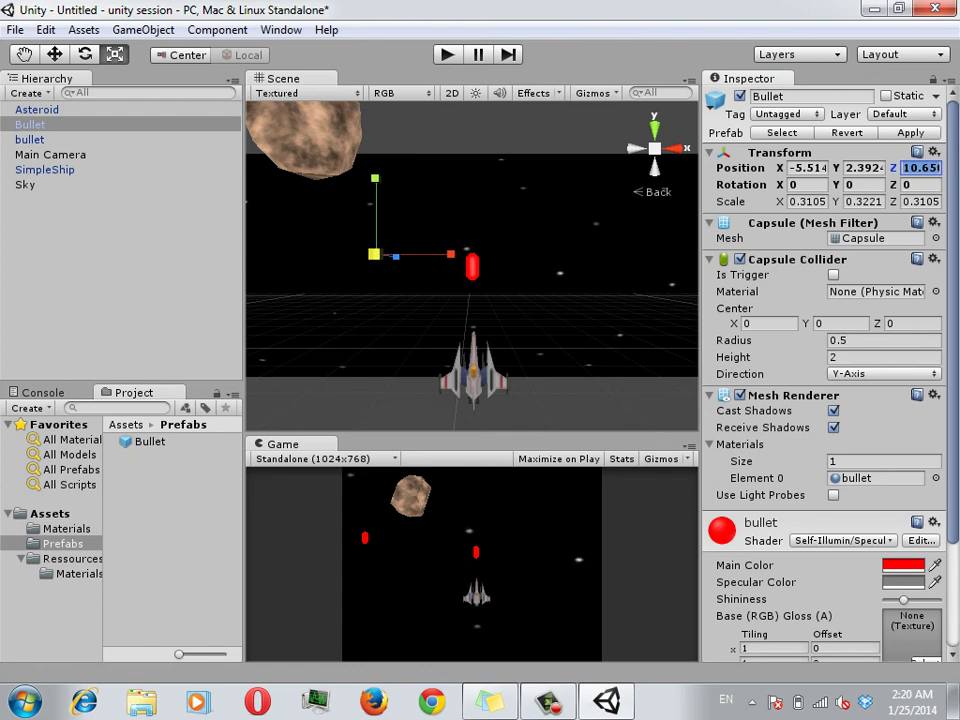
text(0)
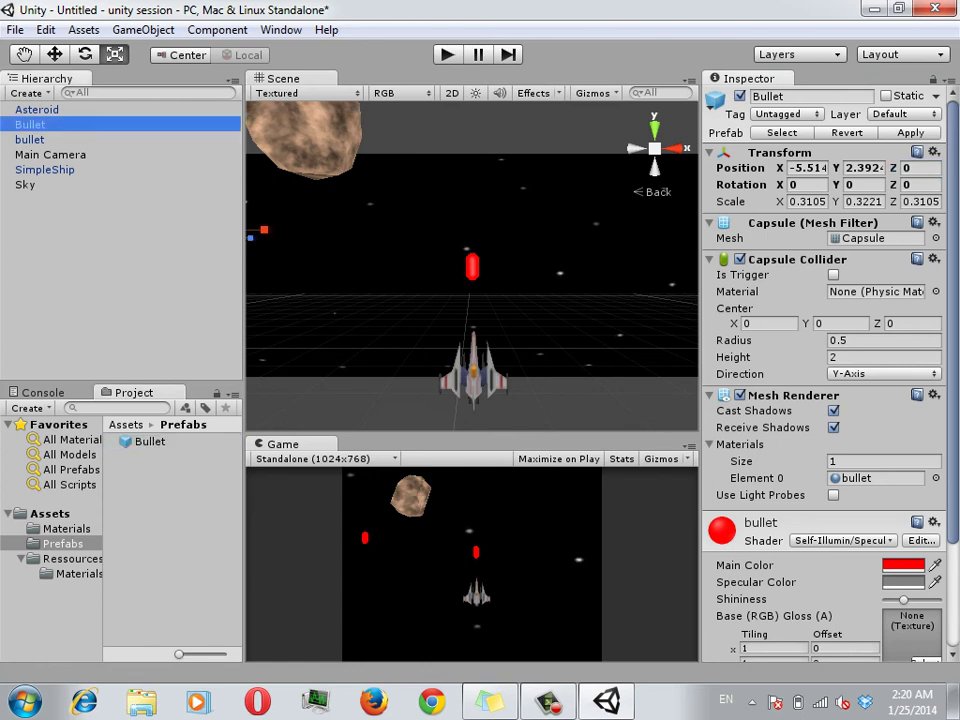
Add another Bullet instance, move it up-right, then duplicate it and move the copy near the ship.
drag(150, 441, 472, 266)
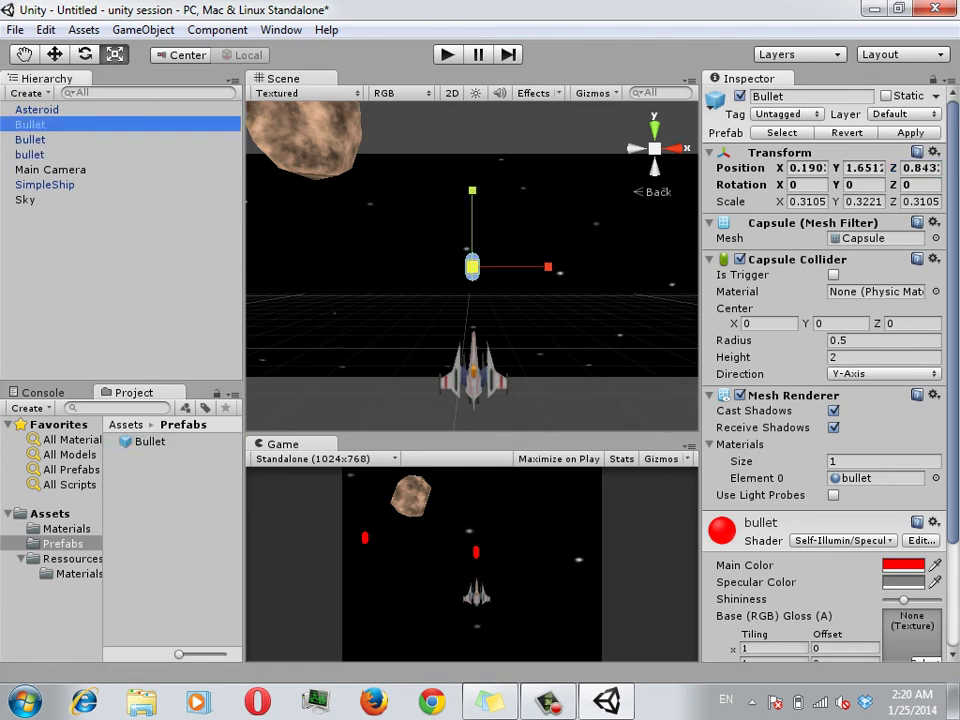
key(w)
drag(478, 257, 552, 222)
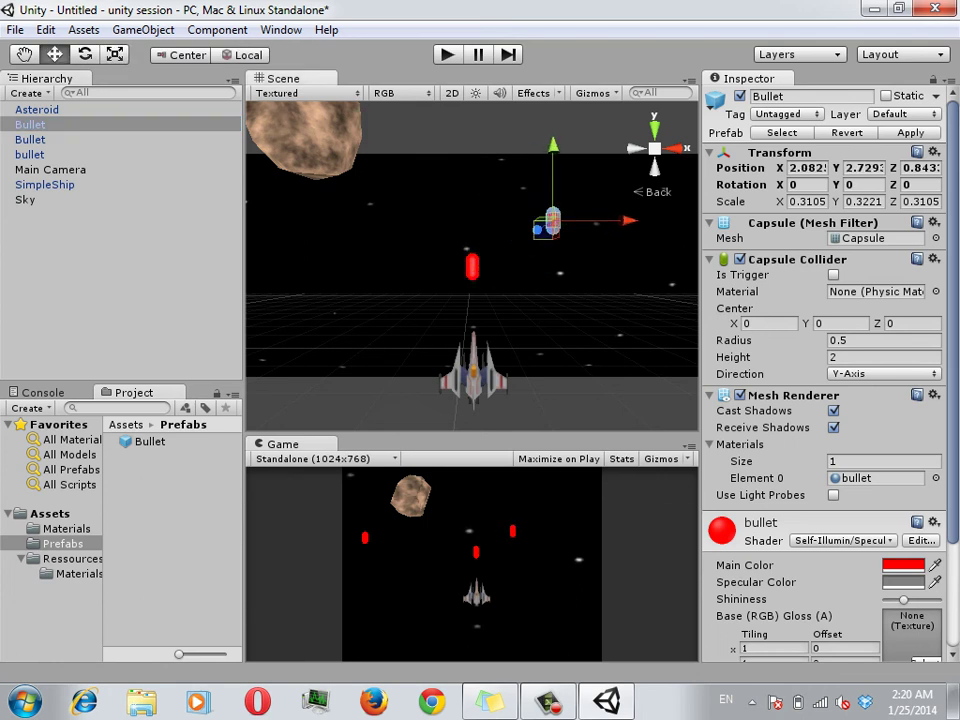
key(ctrl+d)
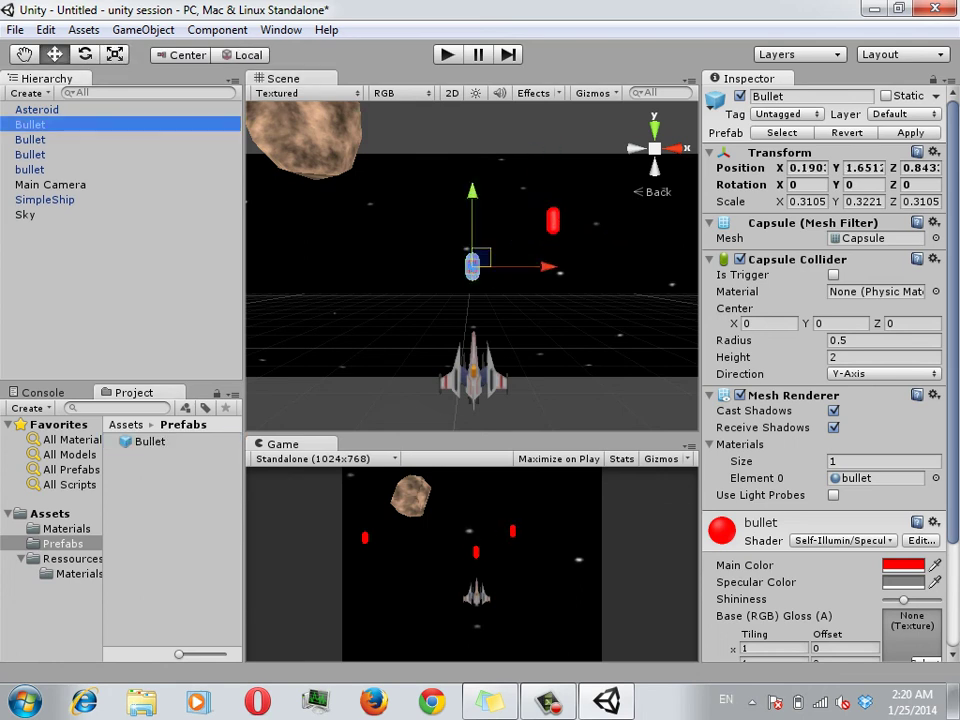
drag(472, 264, 522, 327)
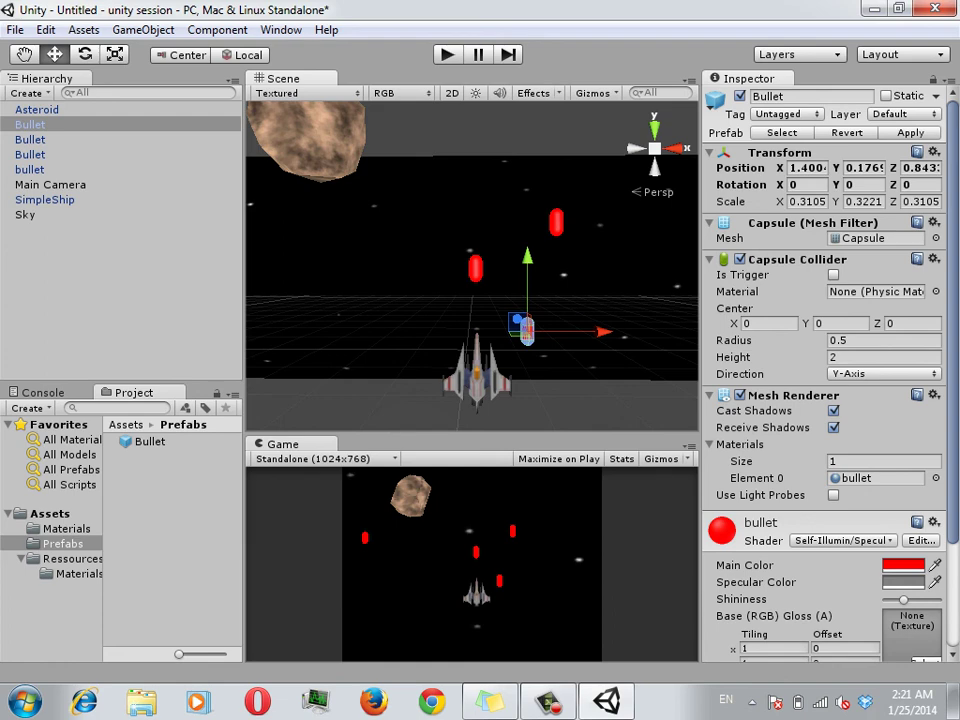
click(25, 214)
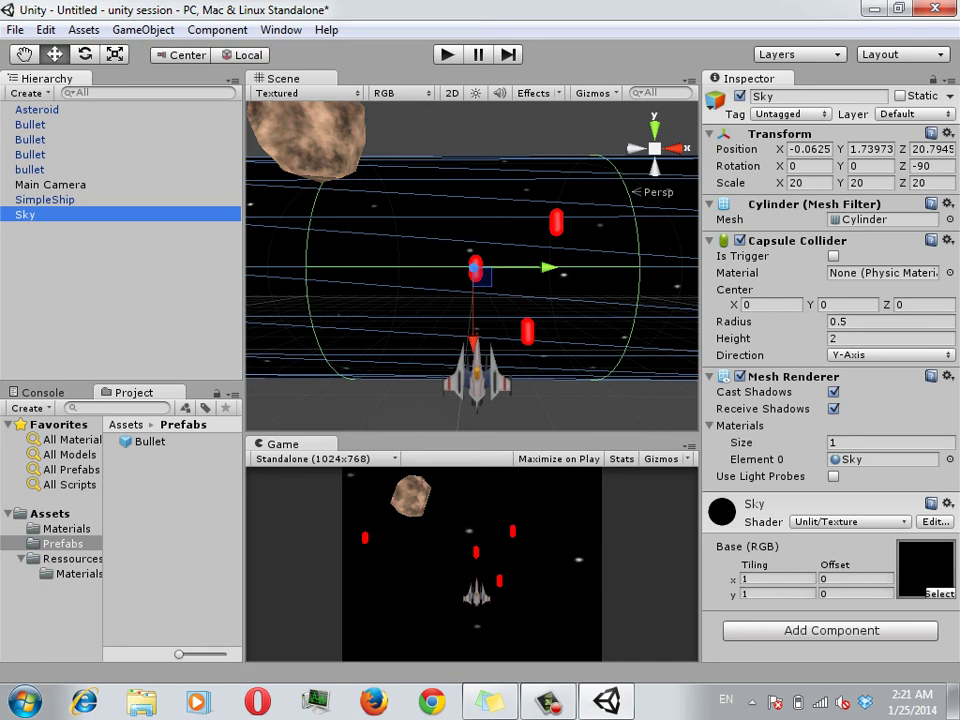
Drag the Sky object from the Hierarchy into the Prefabs folder to make a Sky prefab.
right_click(150, 465)
mouse_move(200, 174)
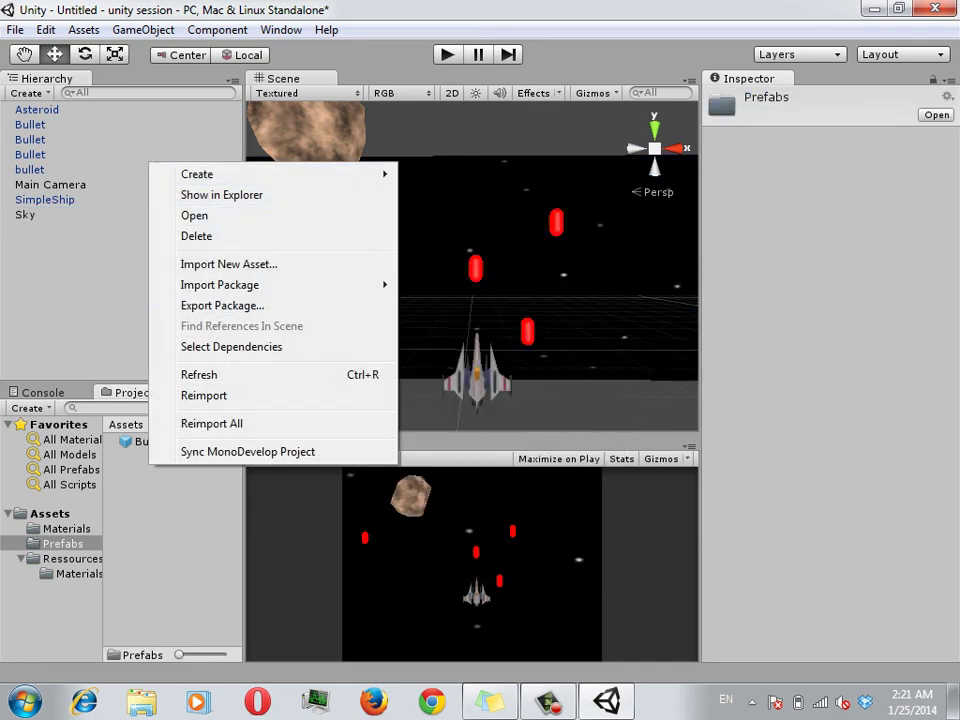
key(Escape)
click(25, 214)
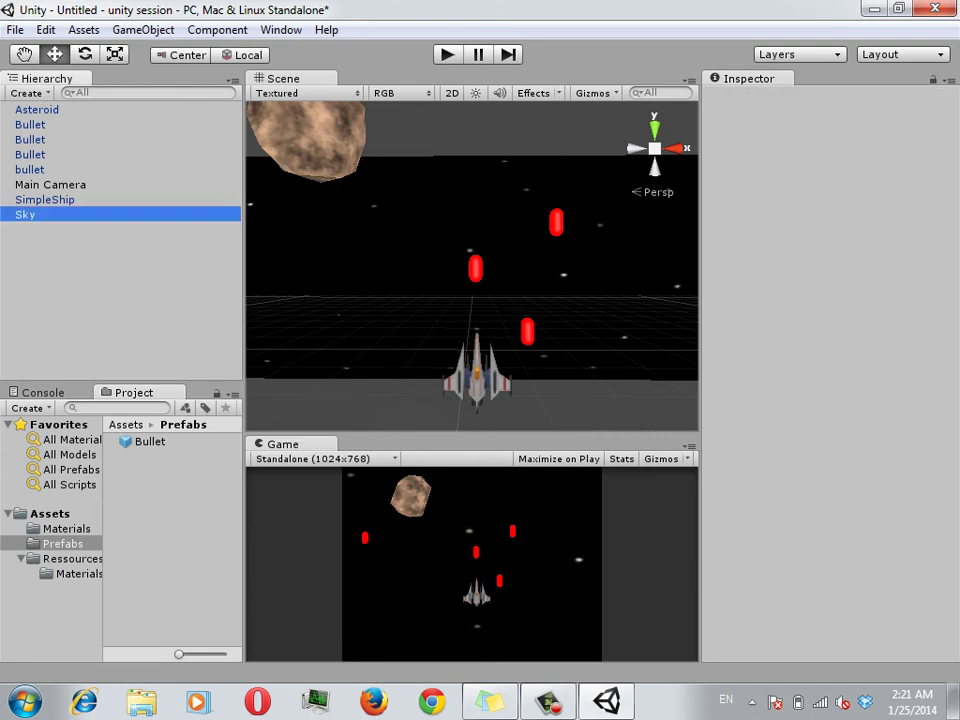
click(127, 294)
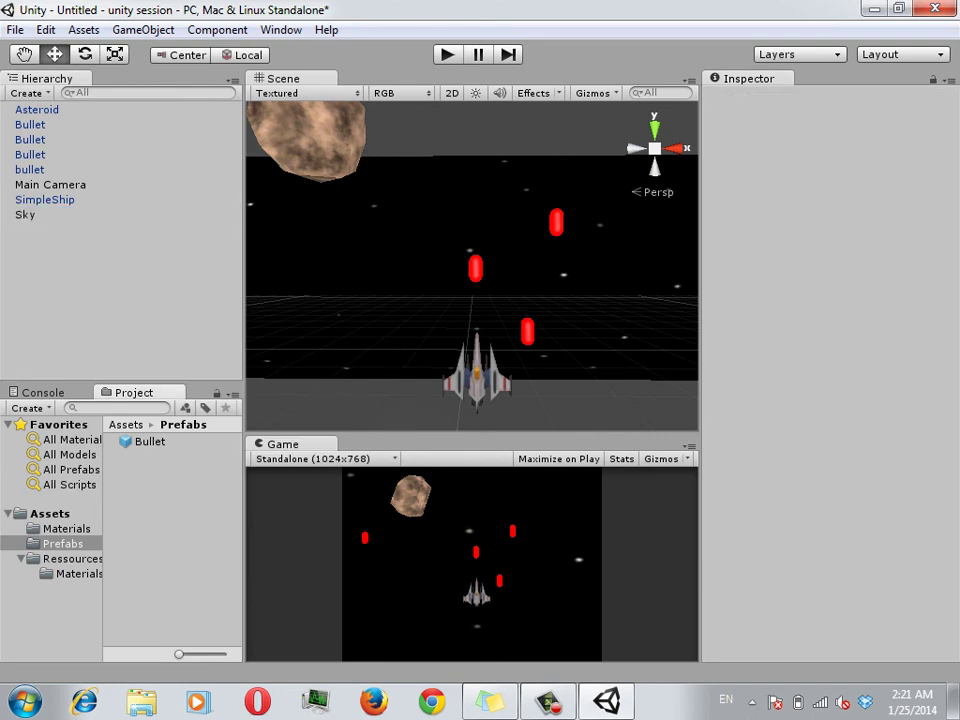
drag(25, 214, 170, 470)
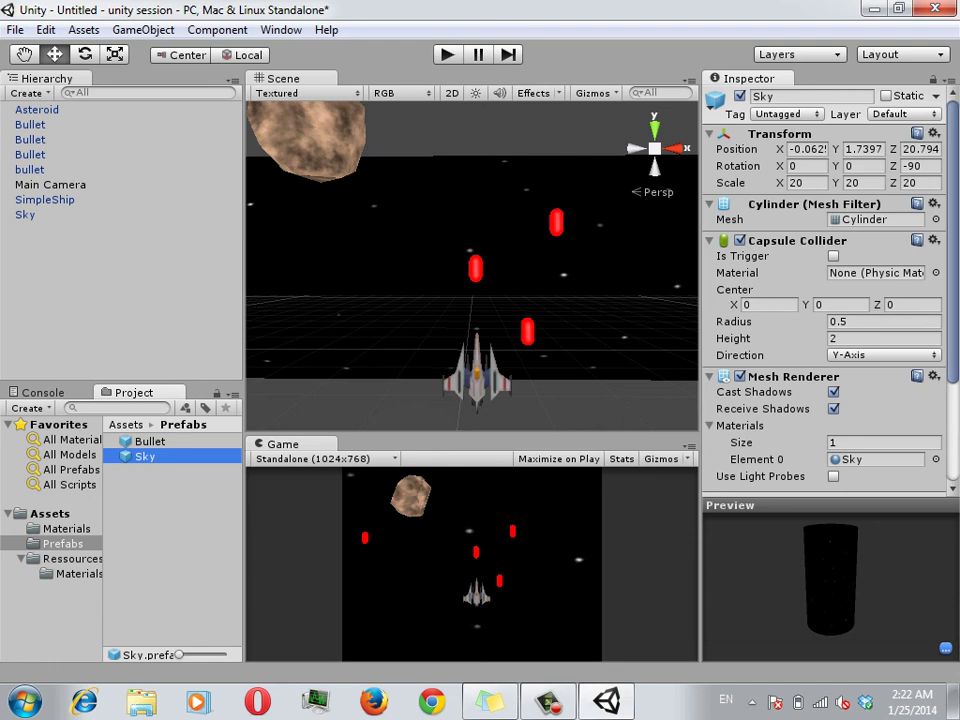
Delete all four bullet objects from the Hierarchy.
click(30, 124)
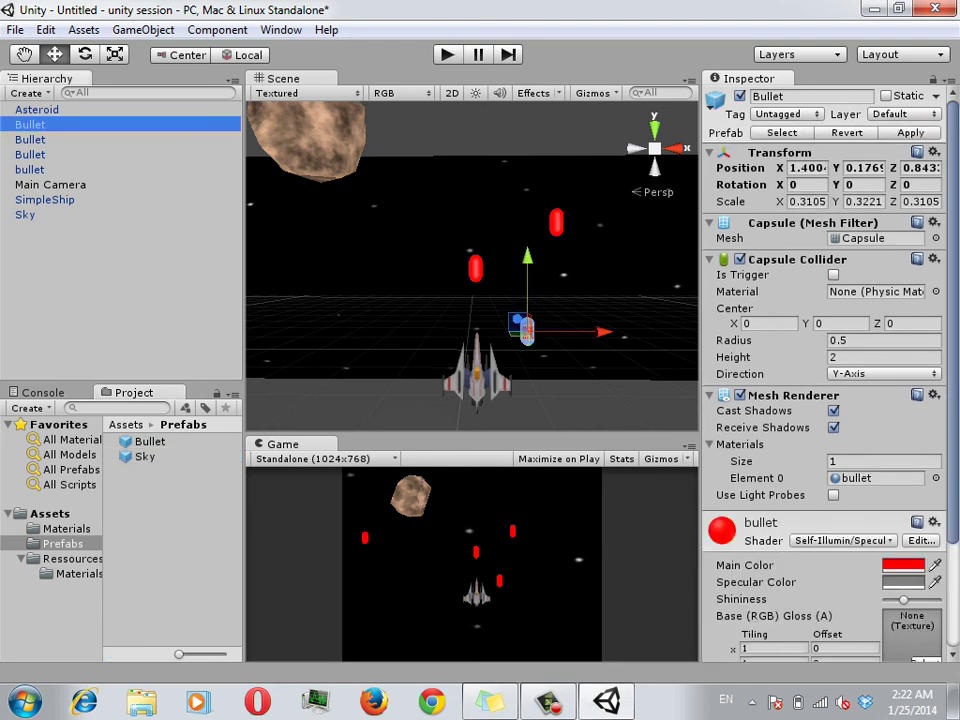
key(Delete)
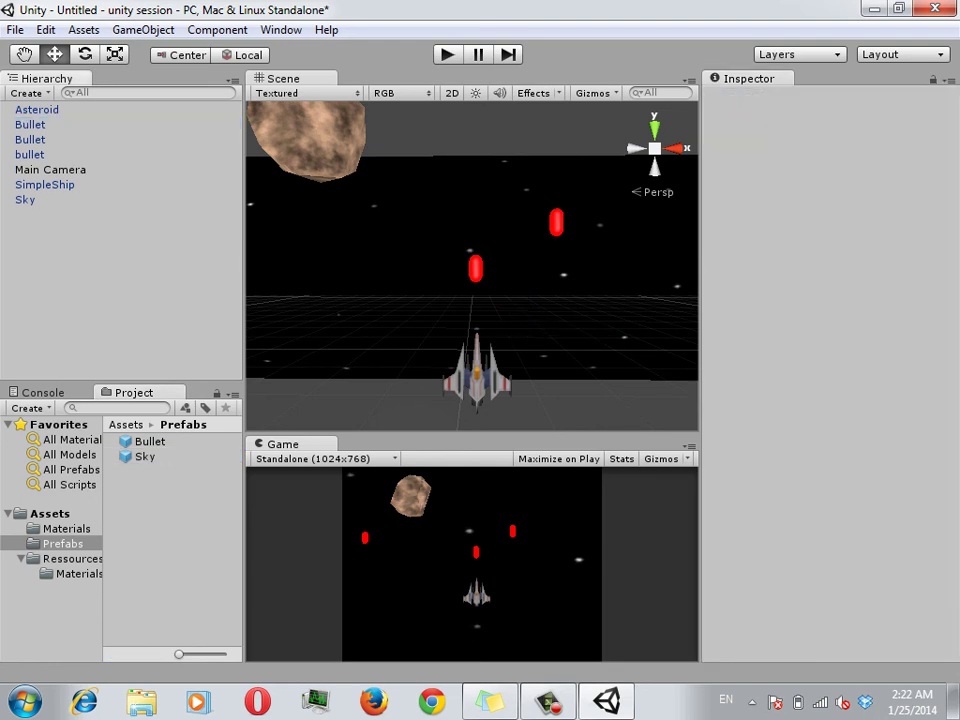
click(30, 124)
key(Delete)
click(30, 124)
key(Delete)
click(30, 124)
key(Delete)
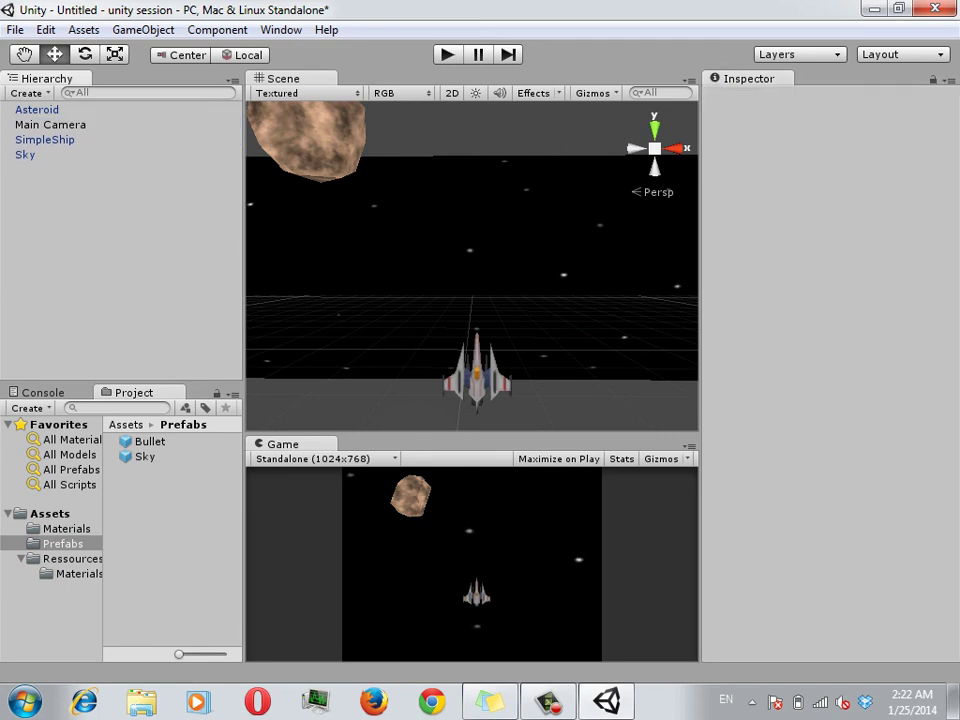
Place a Bullet prefab instance in the scene, then delete it as well.
drag(150, 441, 60, 190)
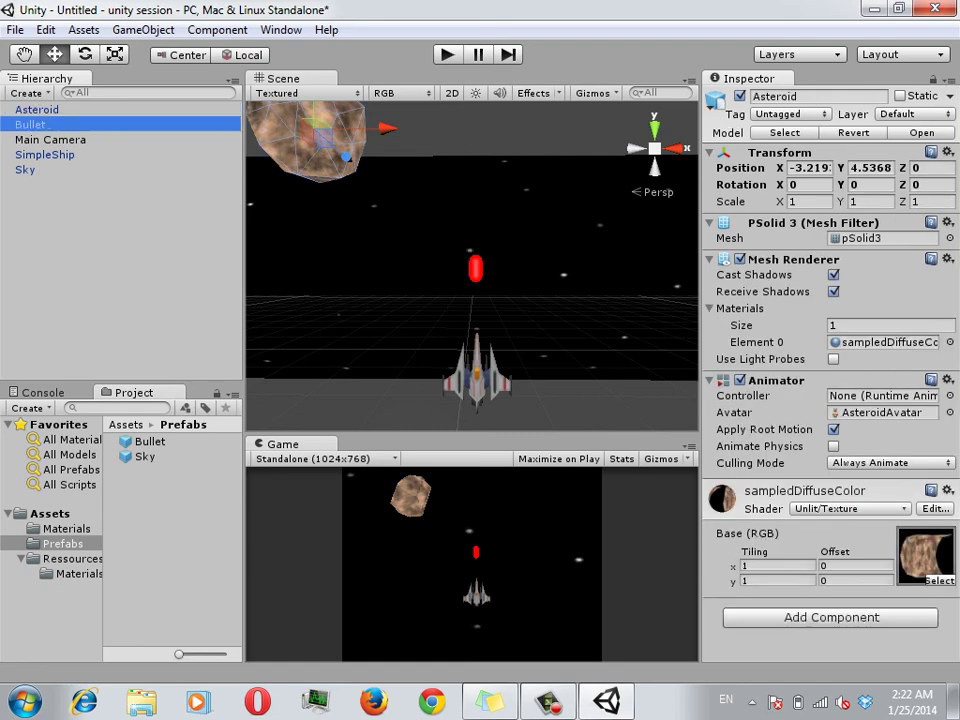
key(Delete)
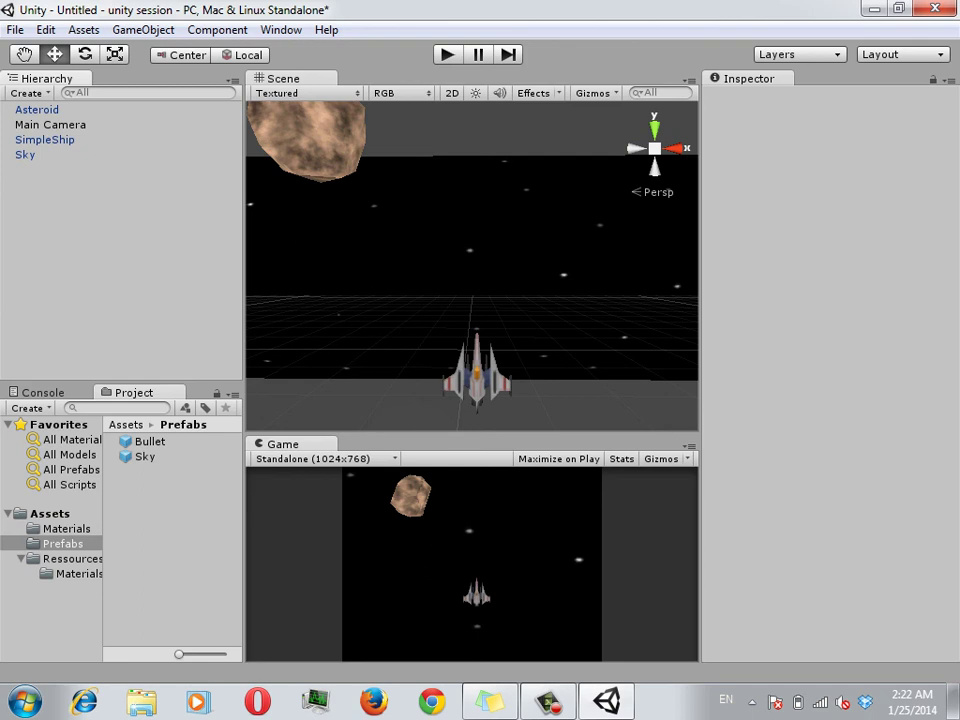
click(150, 441)
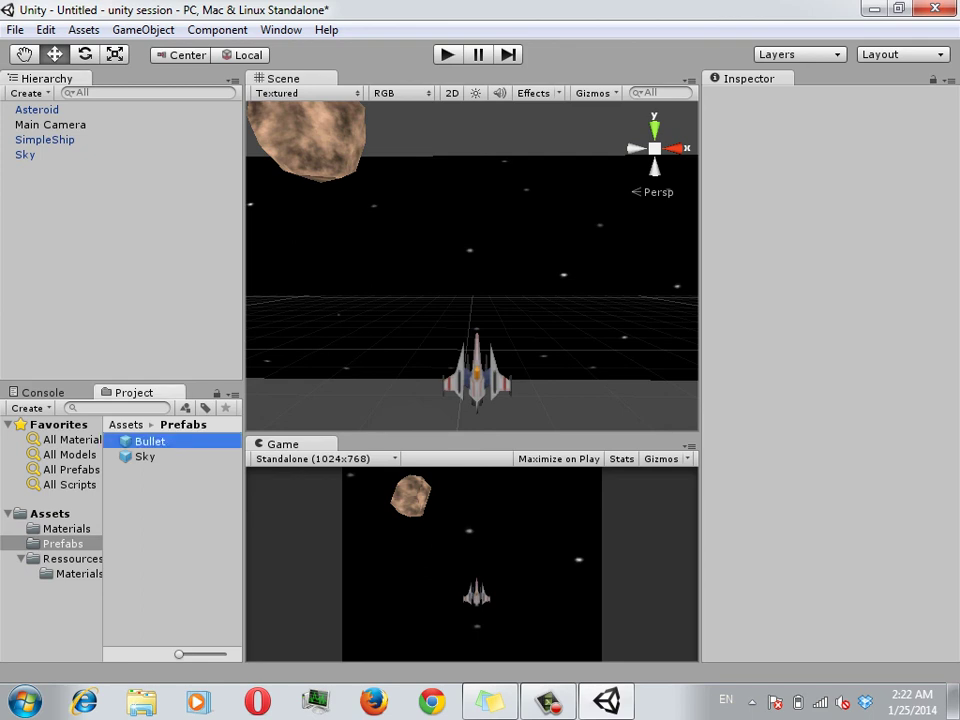
drag(150, 441, 392, 263)
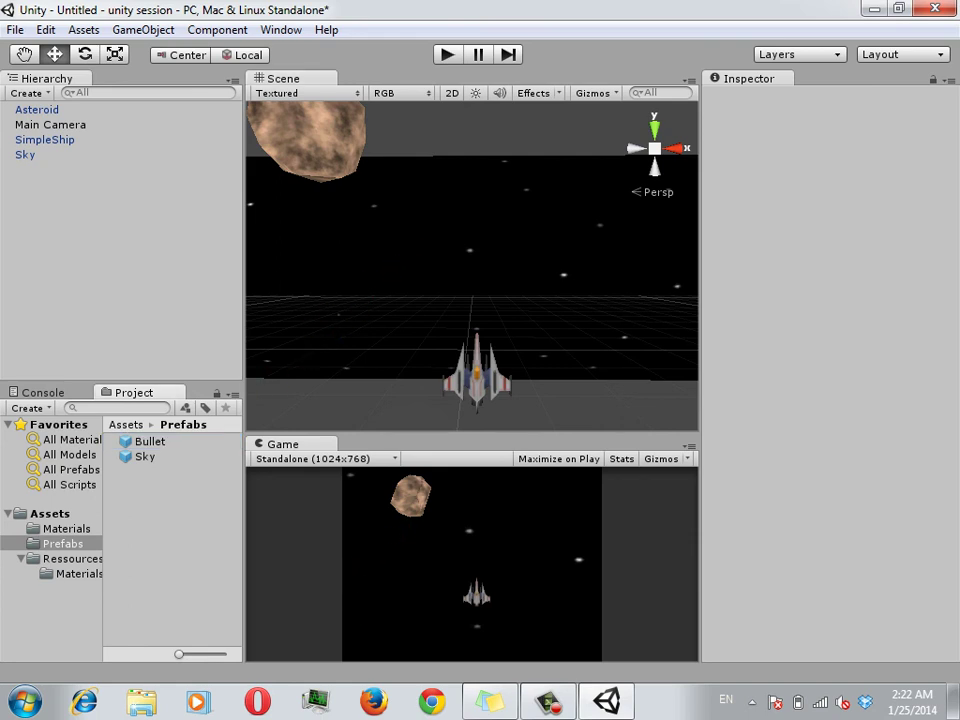
mouse_move(392, 263)
mouse_down()
mouse_move(415, 343)
mouse_move(440, 147)
mouse_move(462, 158)
mouse_up()
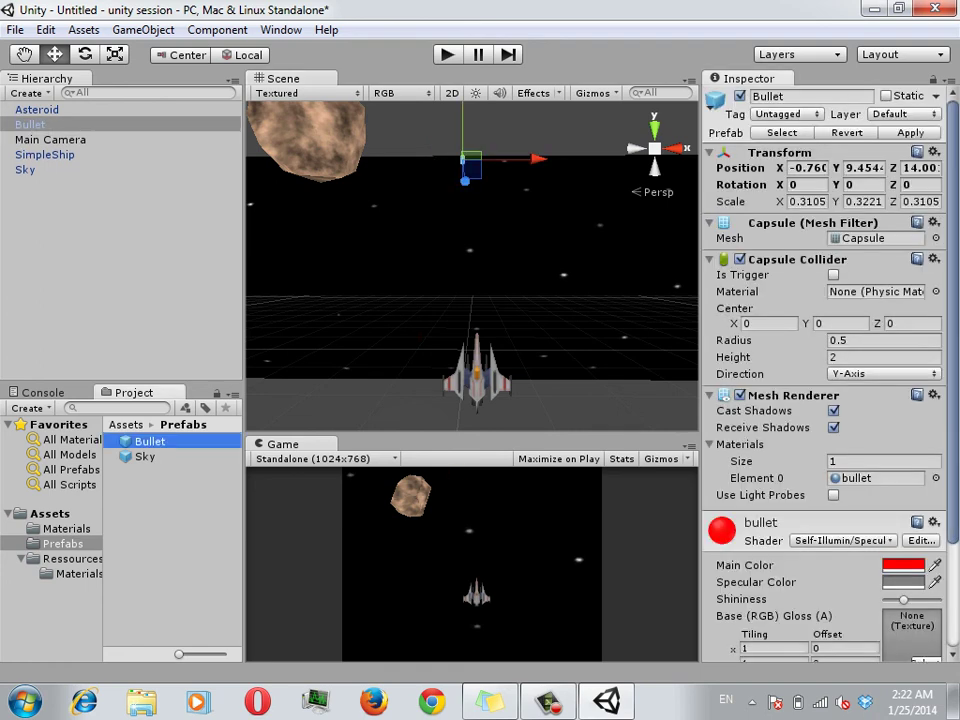
click(30, 124)
drag(465, 165, 475, 268)
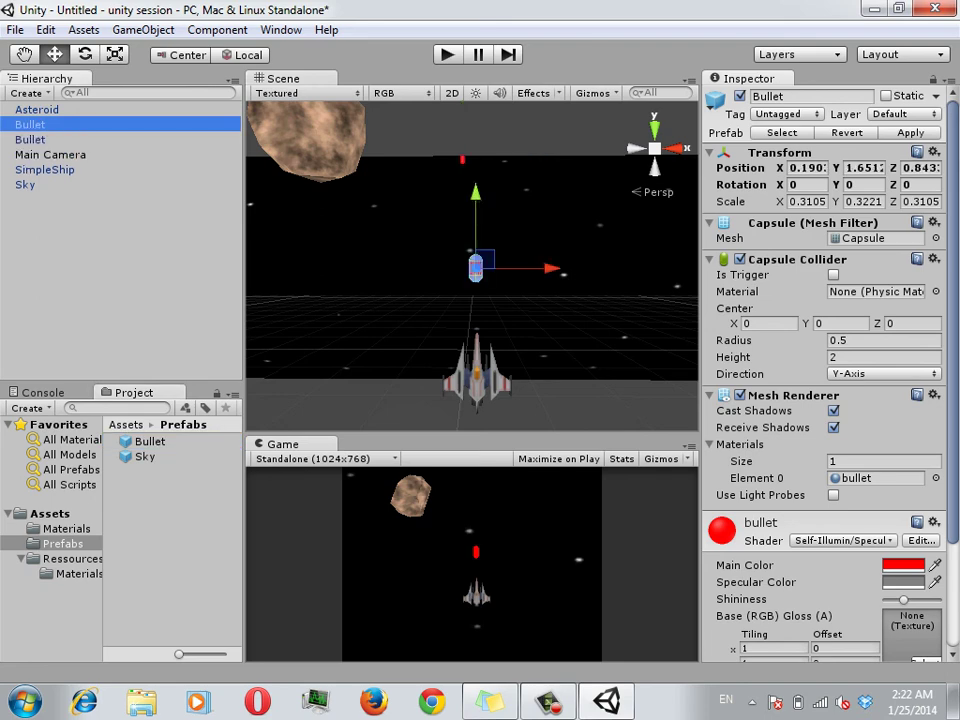
click(150, 441)
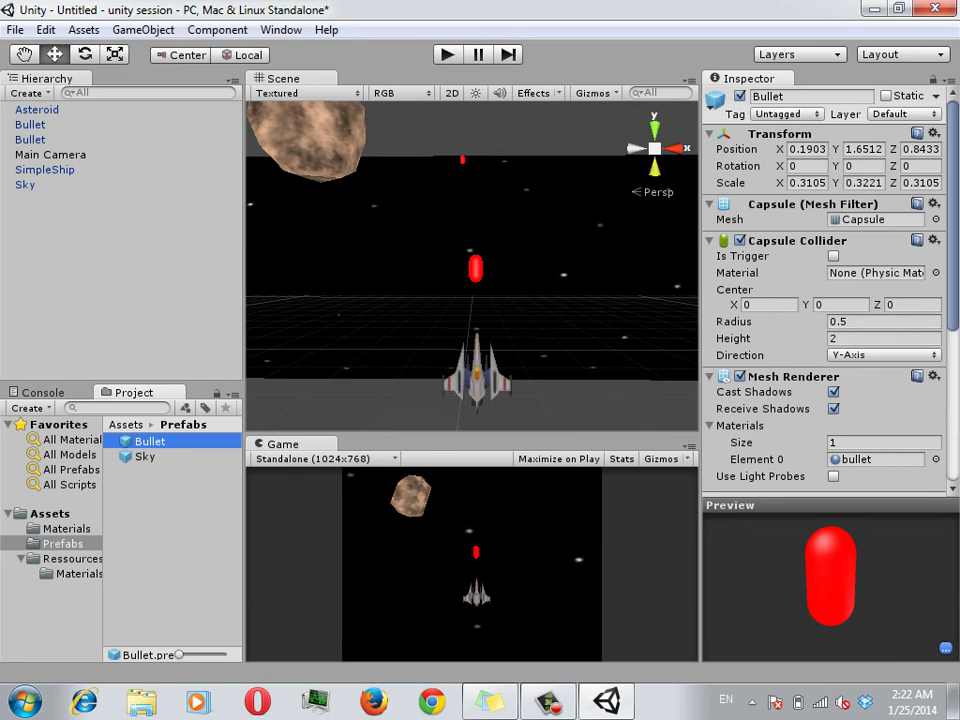
click(30, 139)
click(30, 124)
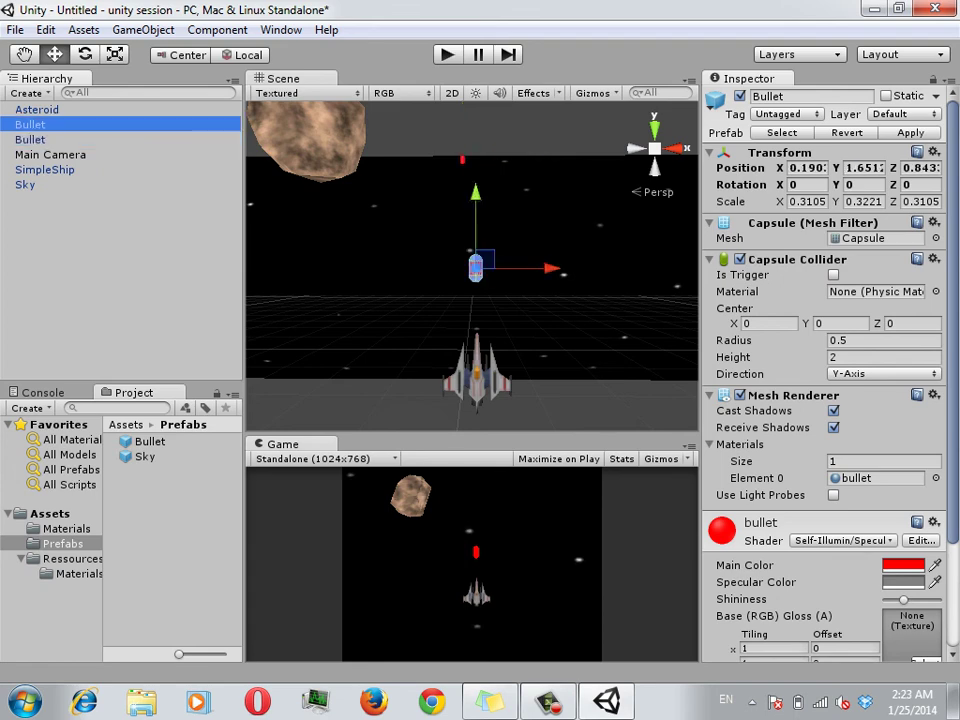
click(150, 441)
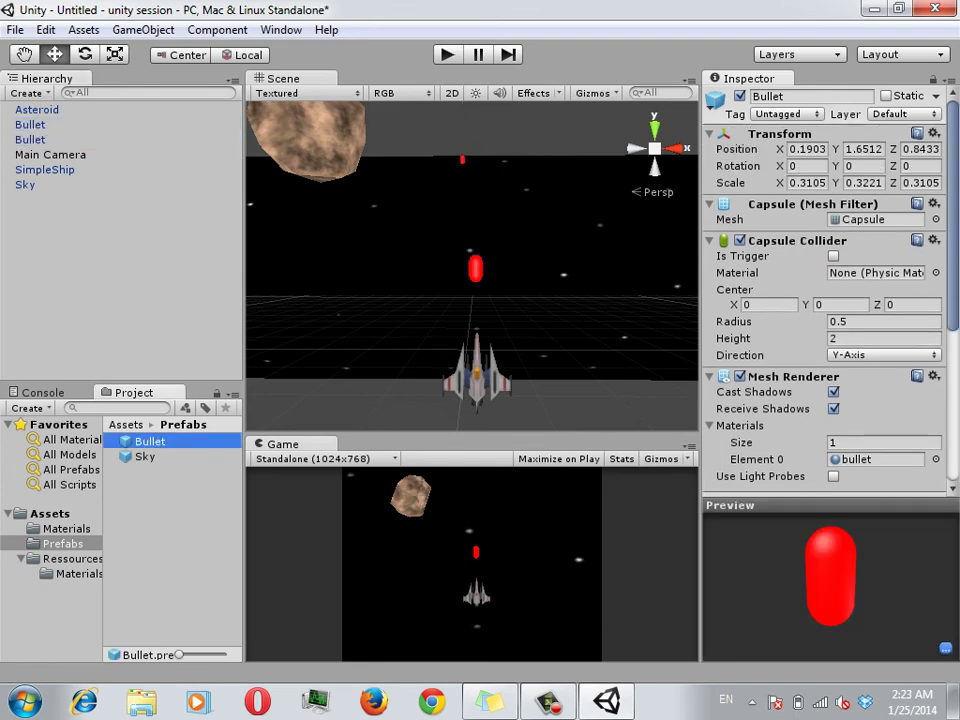
click(30, 124)
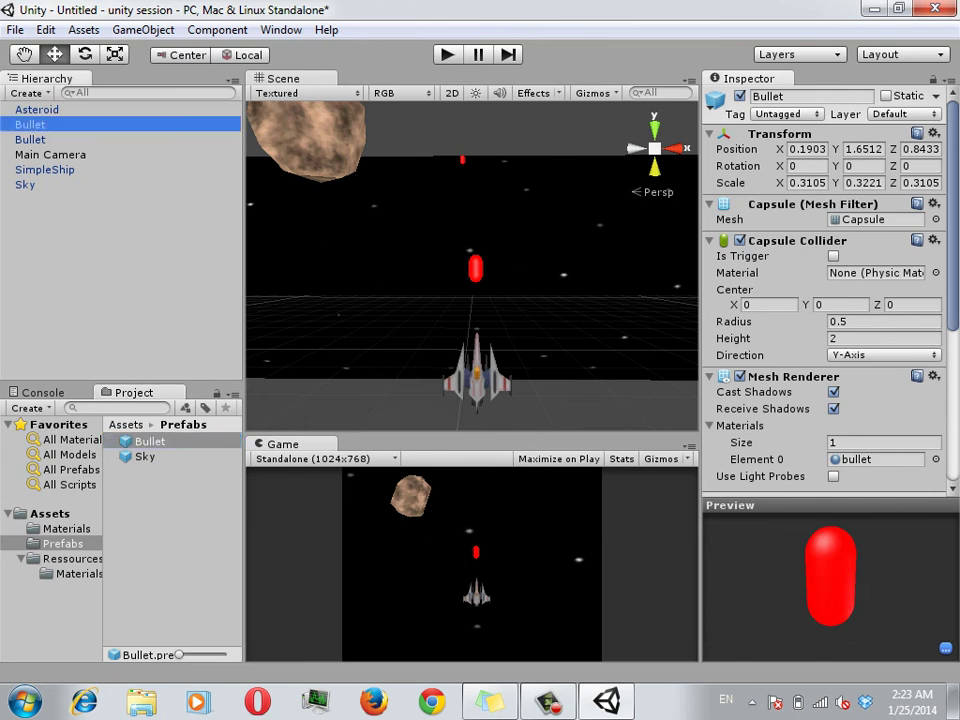
shift+click(30, 139)
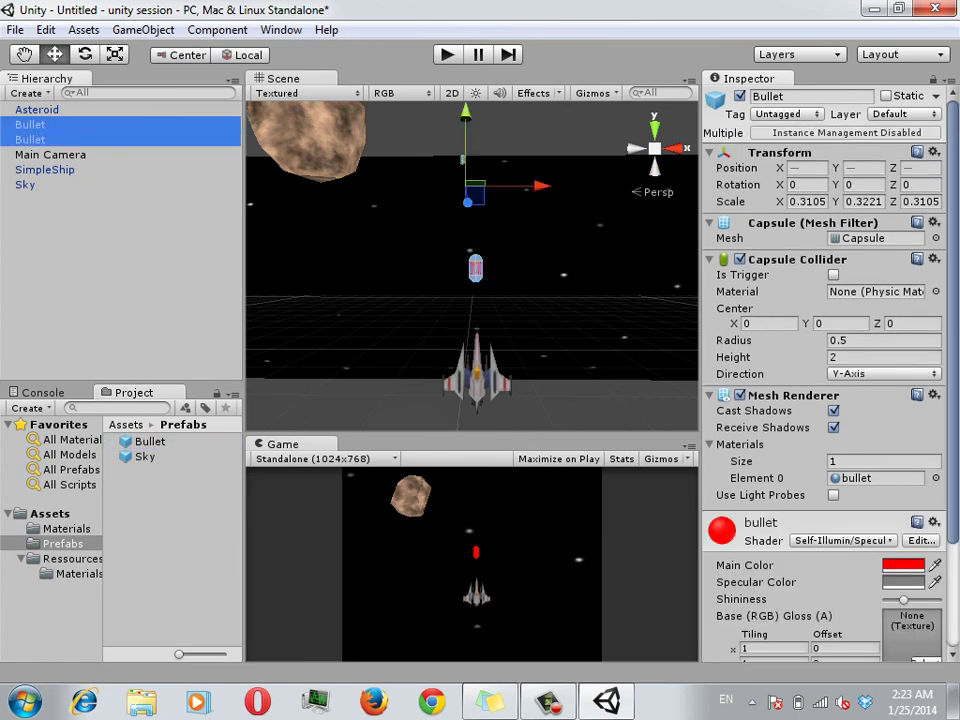
key(Delete)
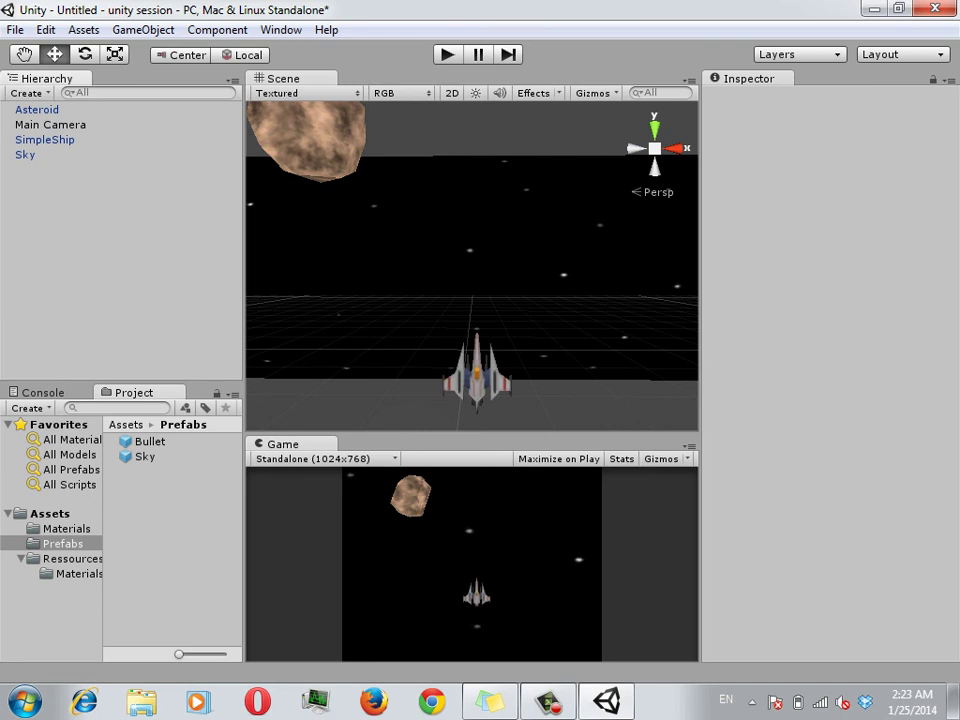
click(150, 441)
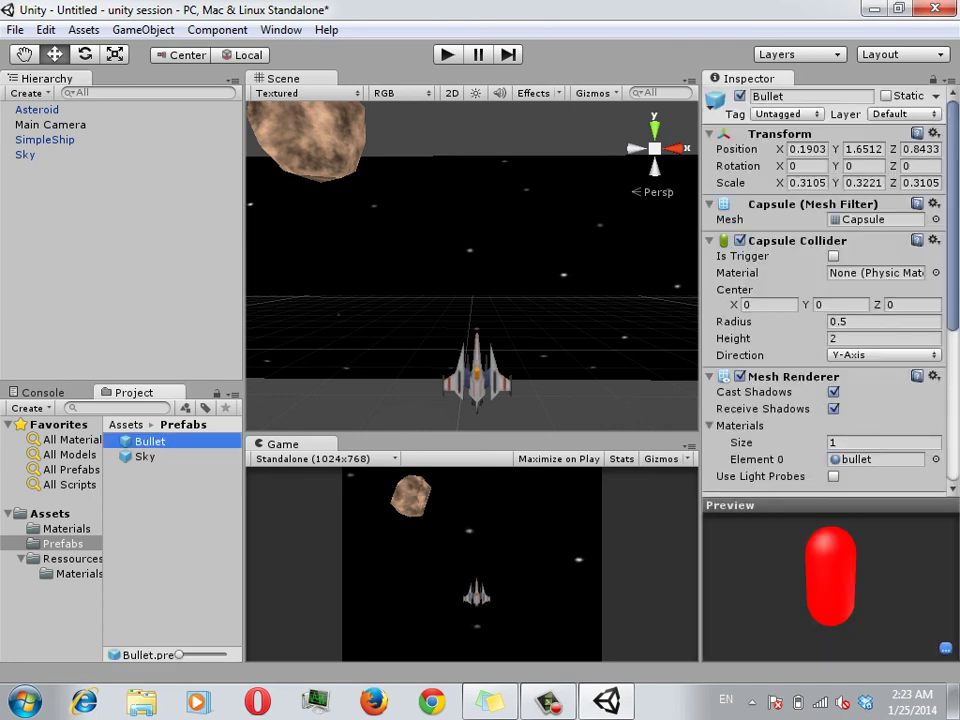
Change the Bullet prefab's Transform Position Z from 0.8433 to 0.
click(915, 149)
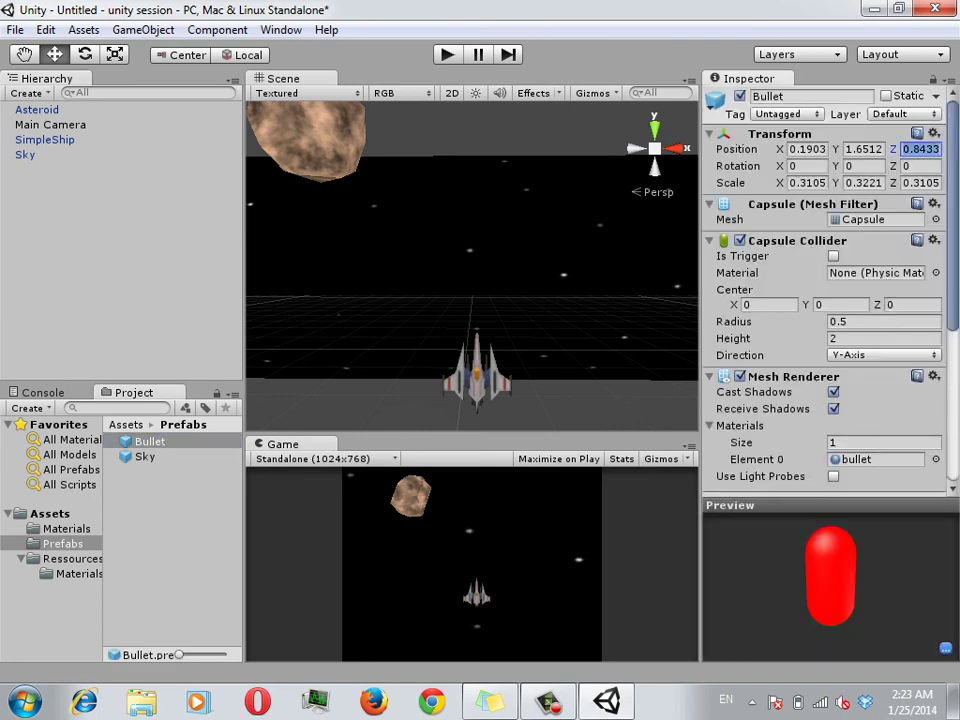
text(0)
scroll(472, 265, up, 5)
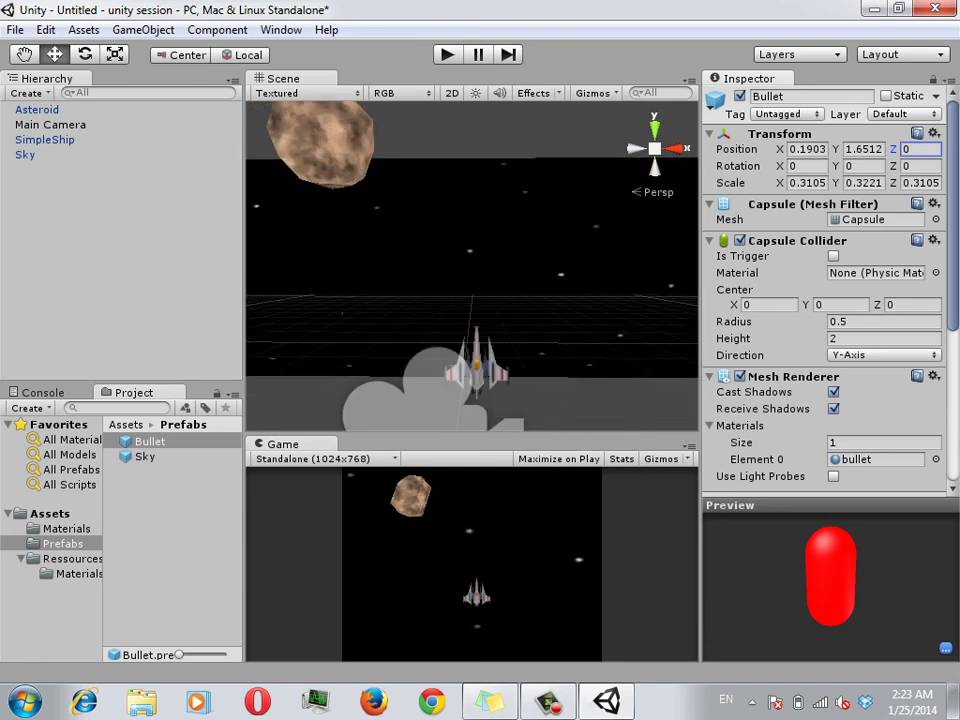
scroll(472, 265, up, 3)
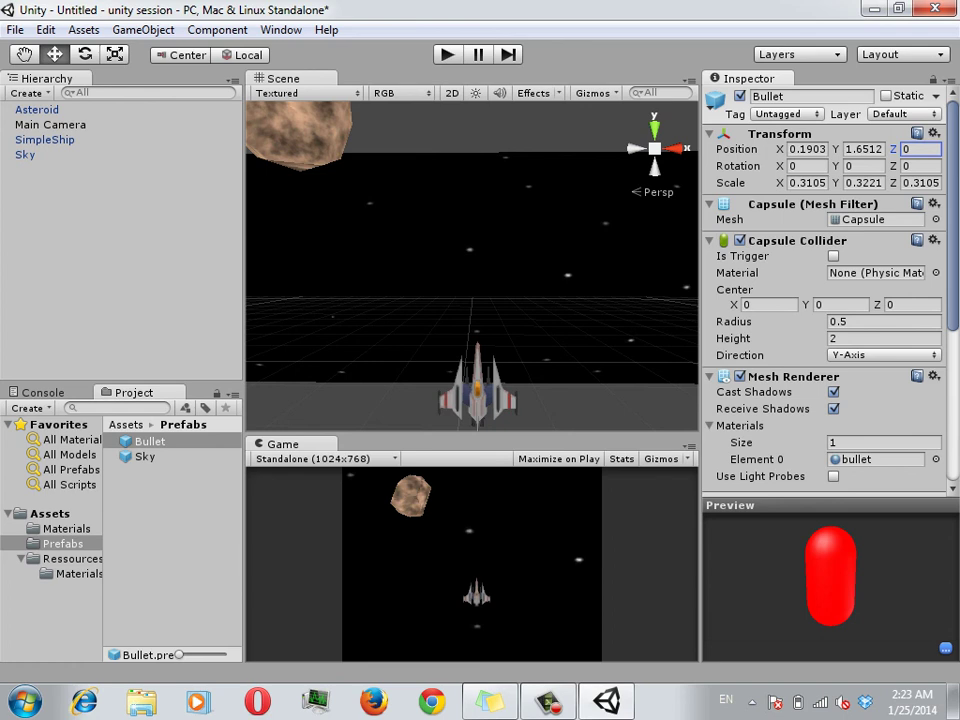
Raise SimpleShip along Y to 2.3036 and pan the Scene view to re-frame it.
click(478, 385)
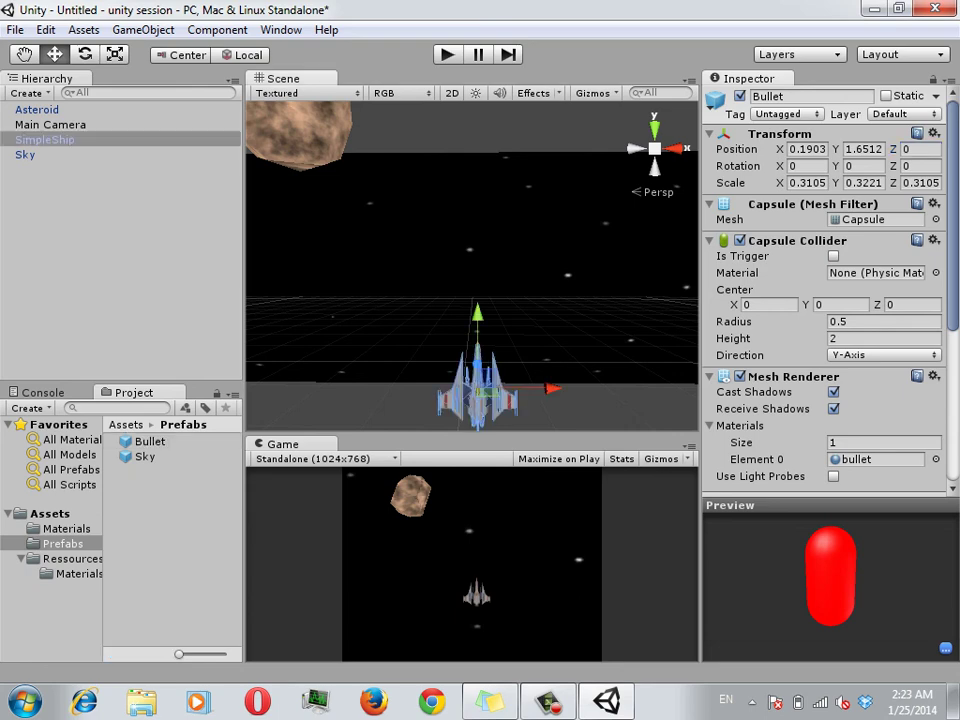
drag(480, 378, 480, 212)
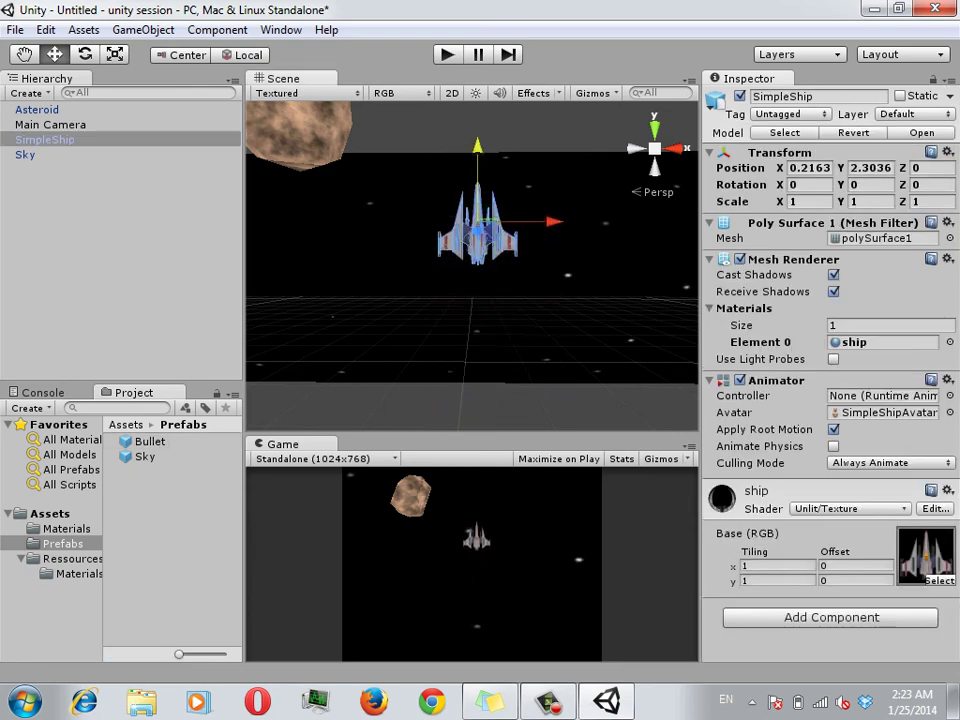
middle_drag(480, 250, 427, 295)
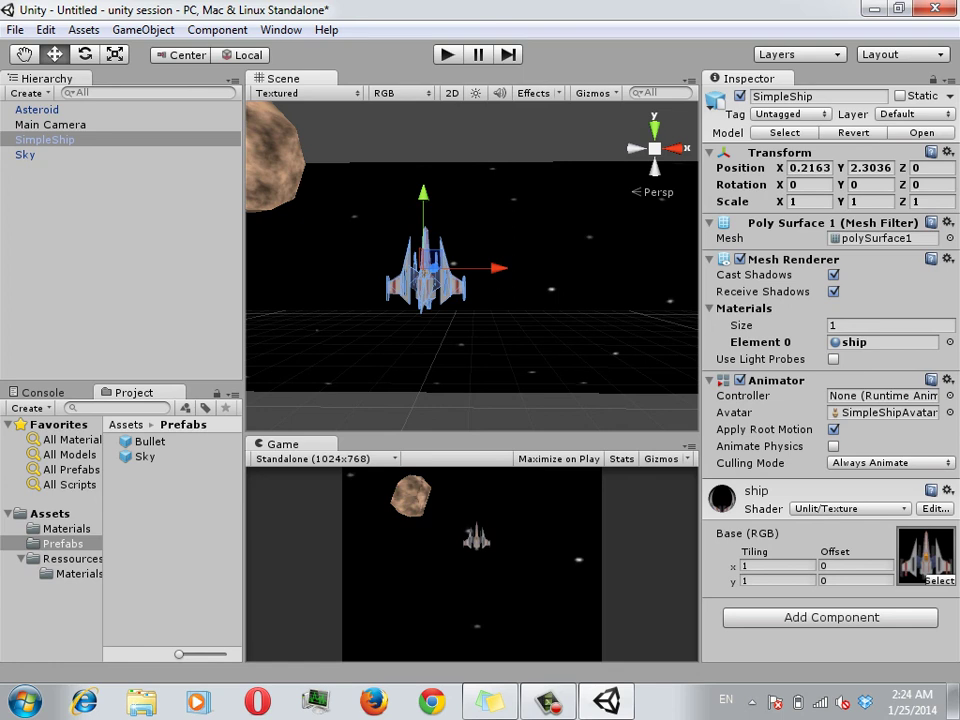
Add a Physics > Rigidbody component to SimpleShip, leaving mass 1 and gravity on.
click(831, 617)
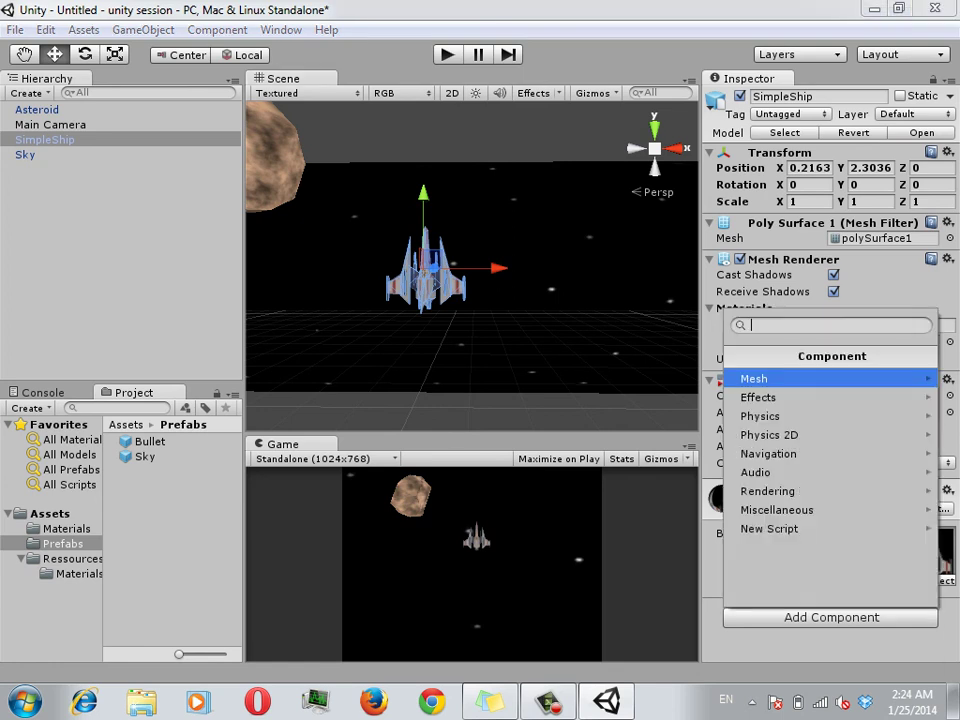
key(Down)
key(Down)
key(Down)
key(Down)
key(Down)
key(Down)
key(Escape)
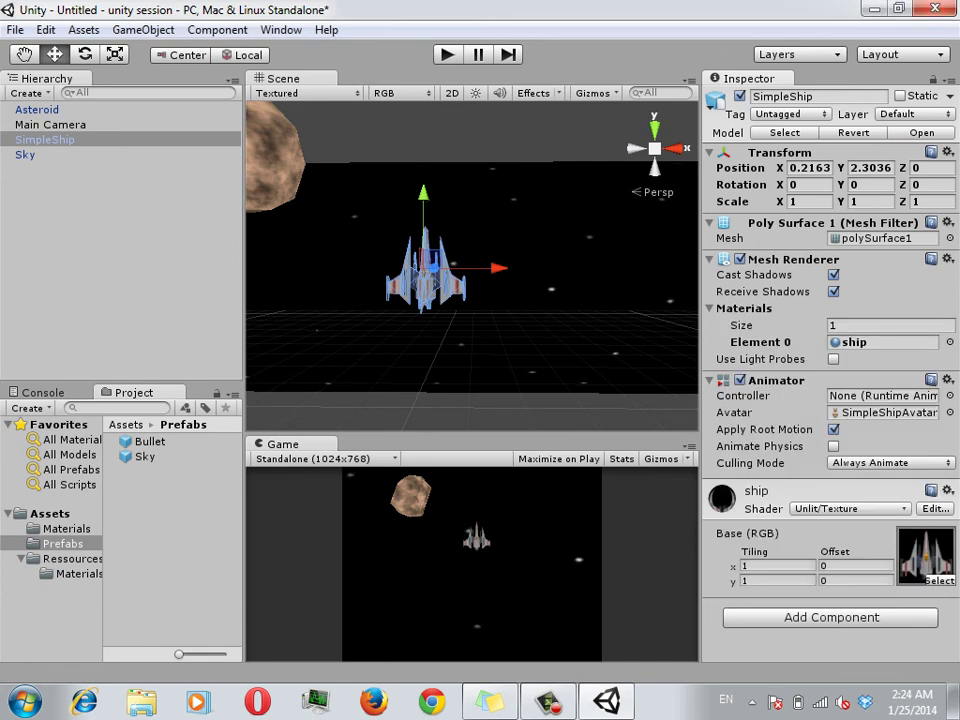
click(831, 617)
key(Down)
key(Down)
key(Down)
key(Up)
key(Up)
key(Up)
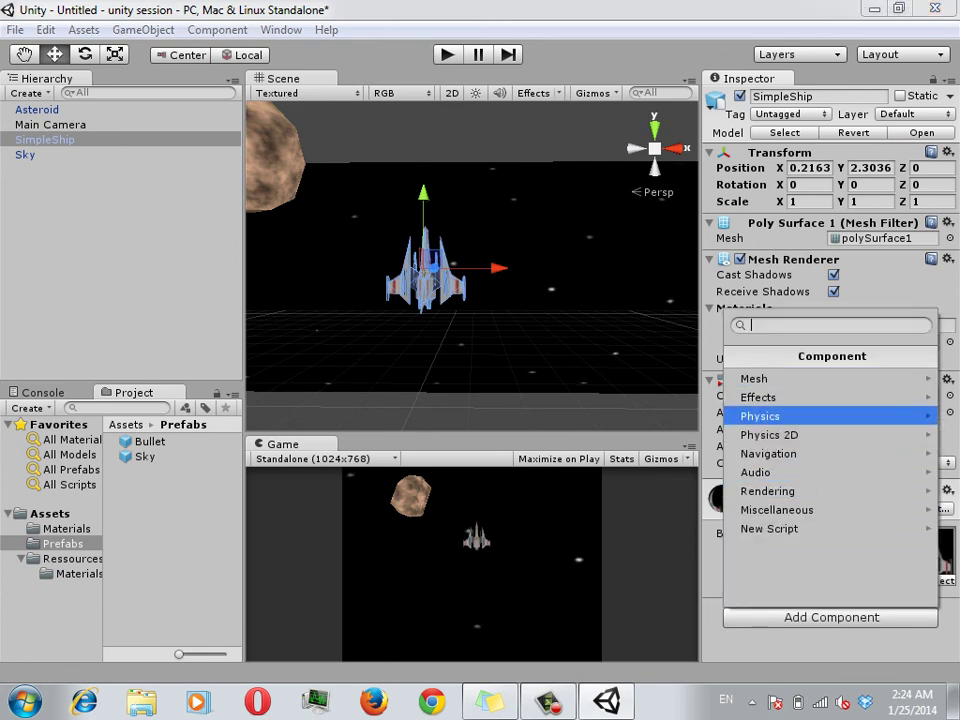
key(Right)
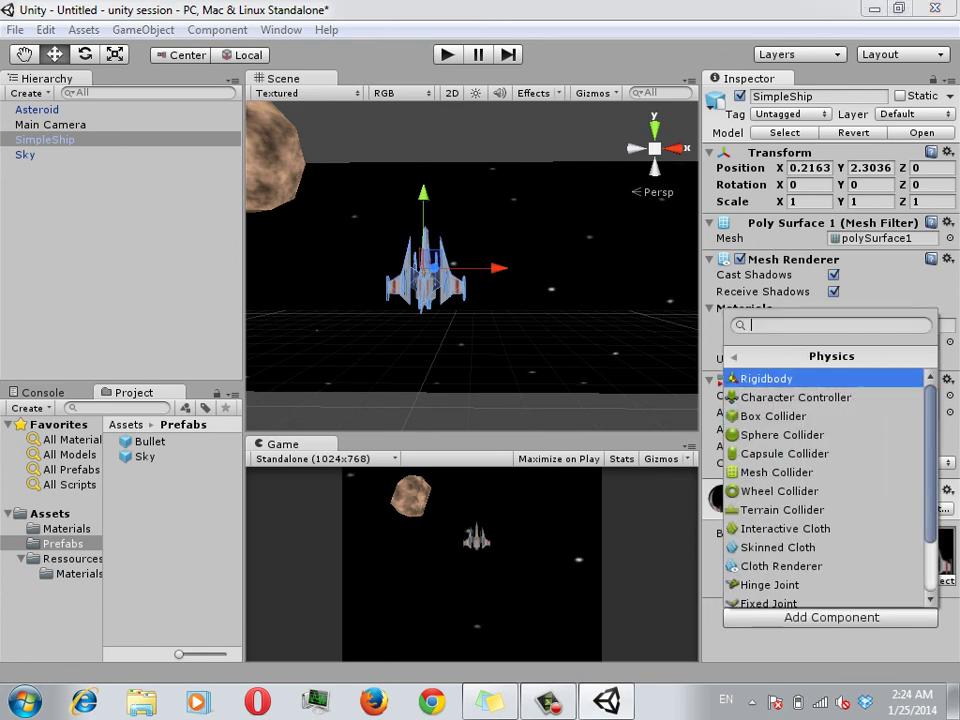
key(Down)
key(Up)
key(Return)
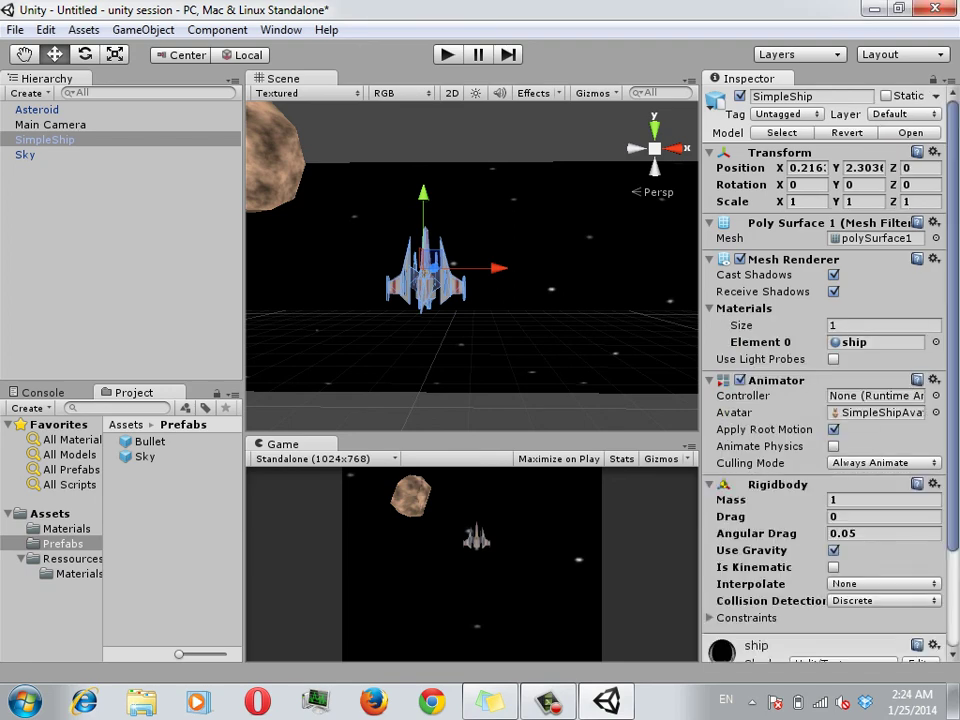